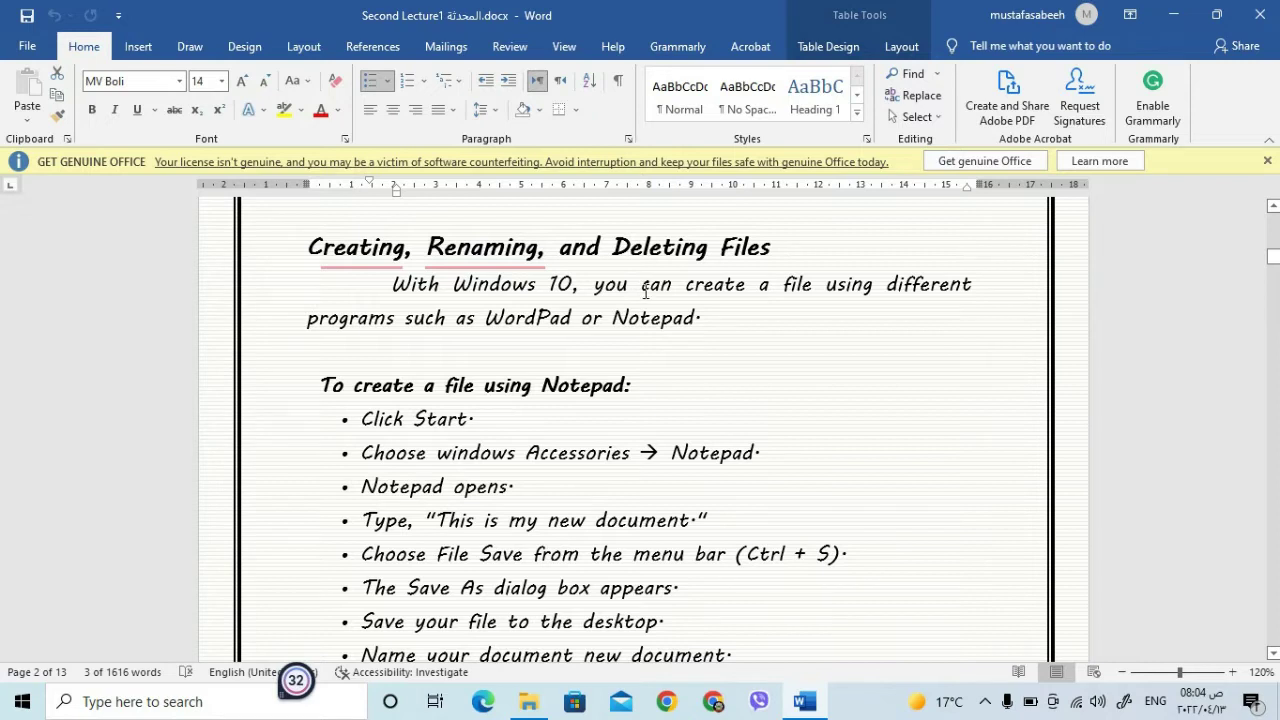
# Review the lecture's instructions for creating a file using Notepad.
pyautogui.moveTo(611, 320); pyautogui.dragTo(673, 318)
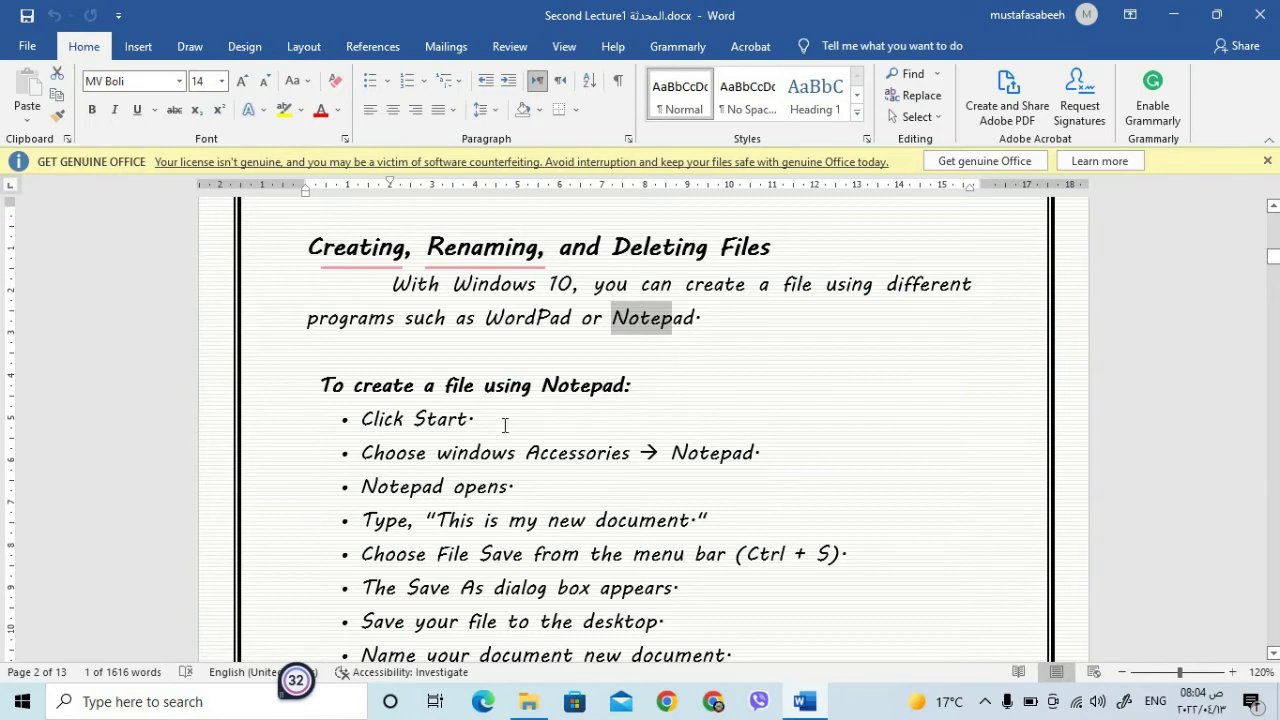
pyautogui.scroll(-1, 505, 425)
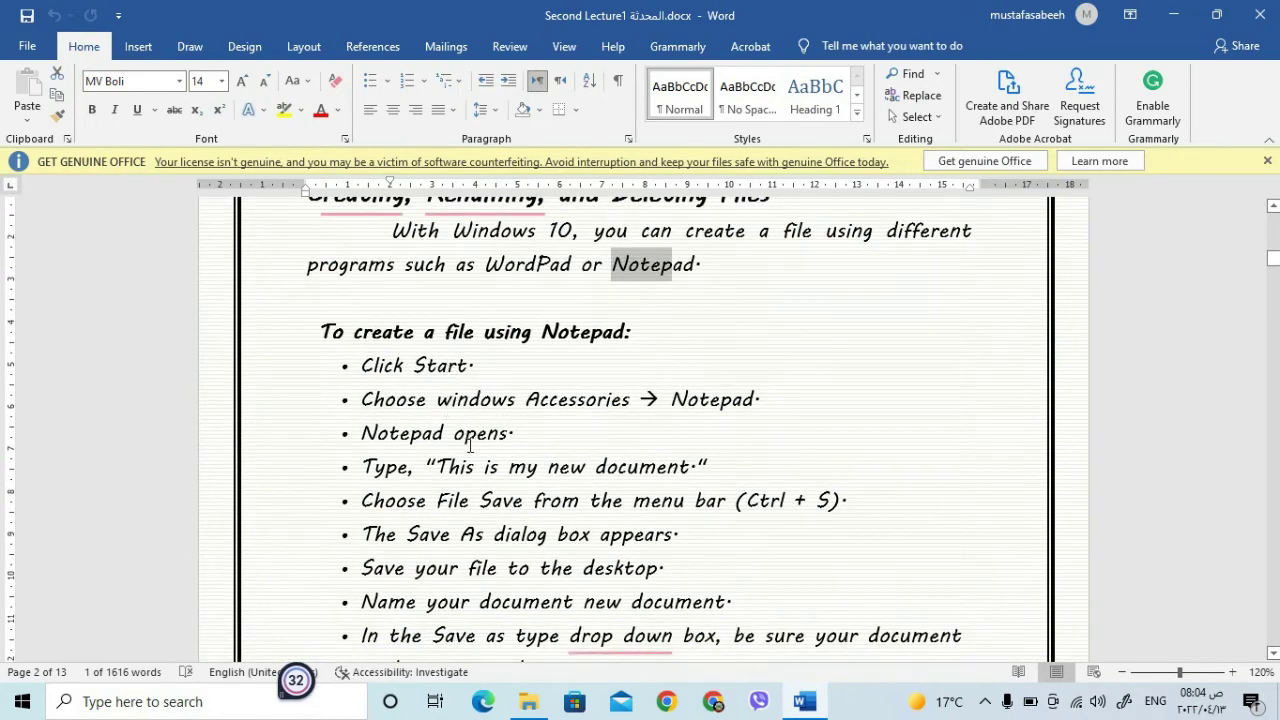
pyautogui.scroll(-1, 470, 450)
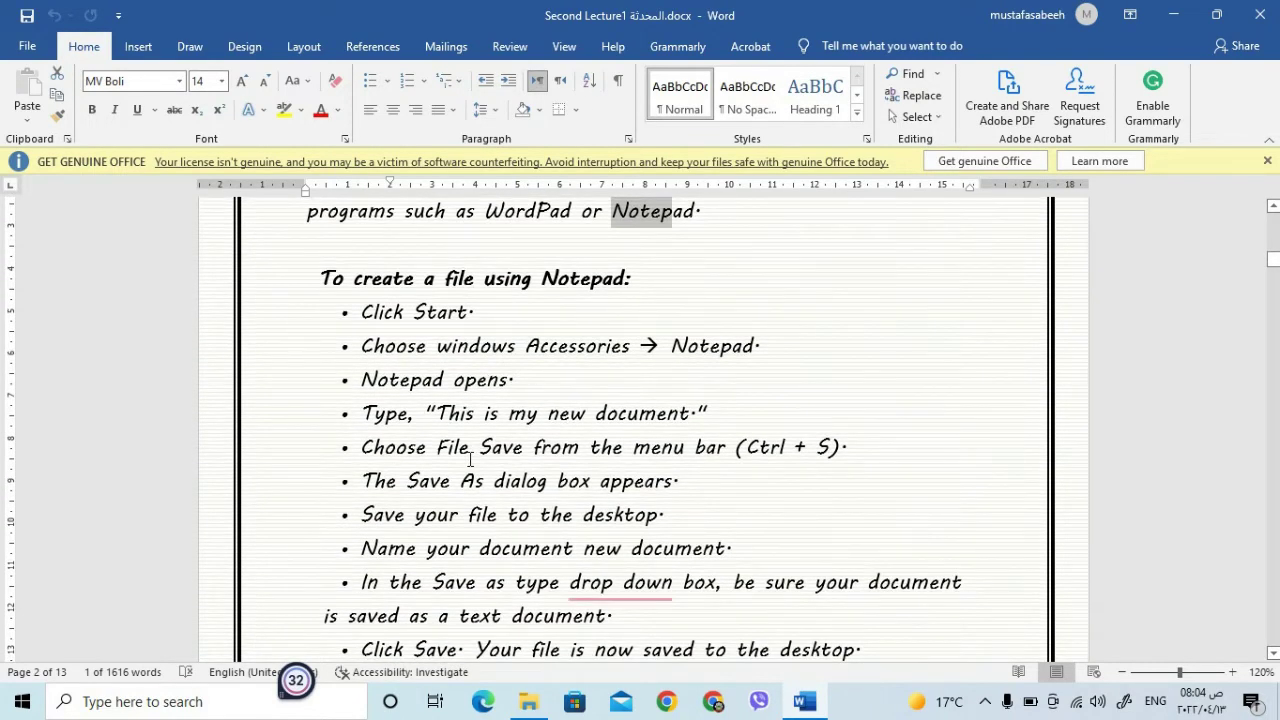
pyautogui.scroll(-1, 470, 459)
pyautogui.scroll(1, 470, 459)
# Find Notepad among the installed apps by expanding the Windows Accessories folder.
pyautogui.click(30, 697)
pyautogui.scroll(-10, 152, 596)
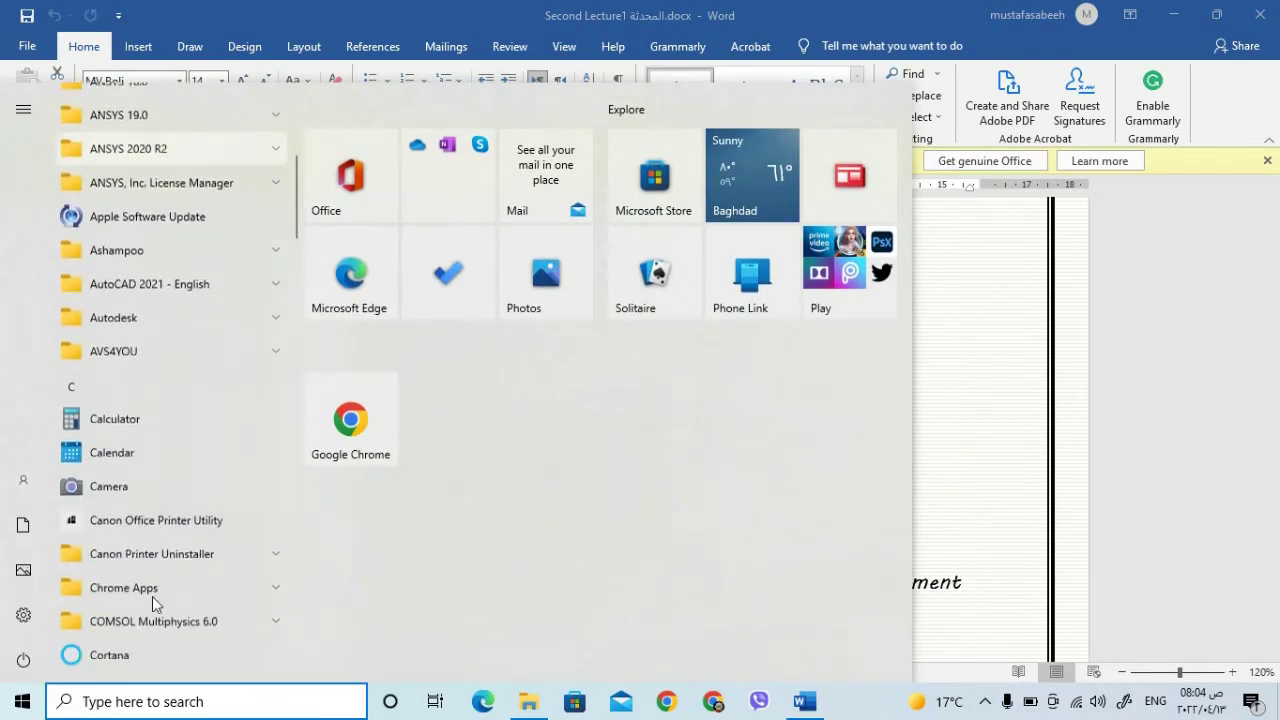
pyautogui.scroll(-10, 155, 604)
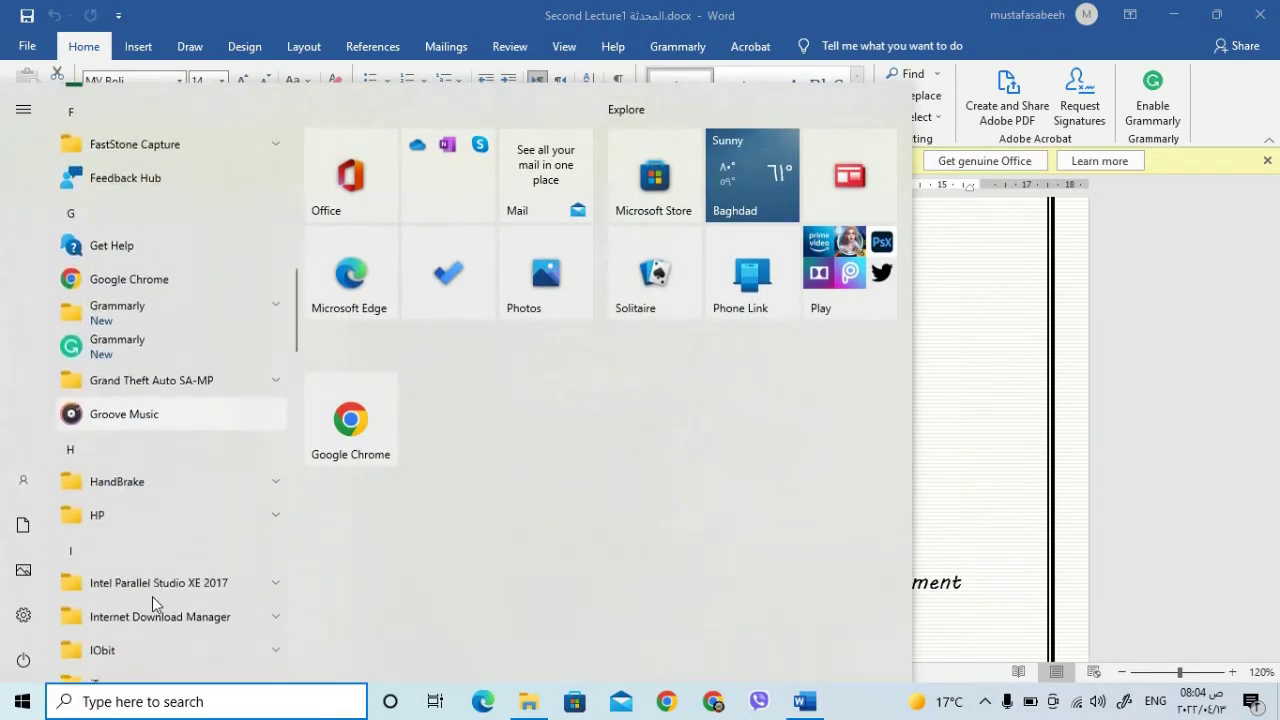
pyautogui.scroll(-10, 152, 604)
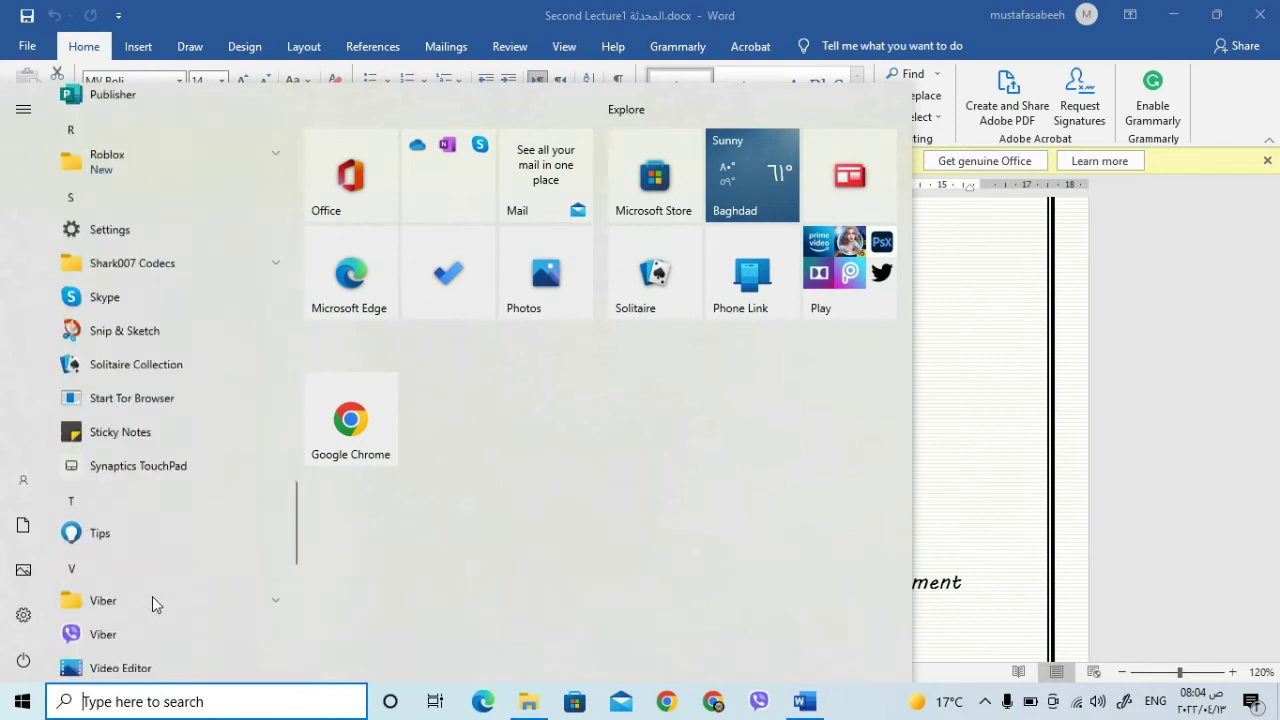
pyautogui.scroll(-2, 153, 603)
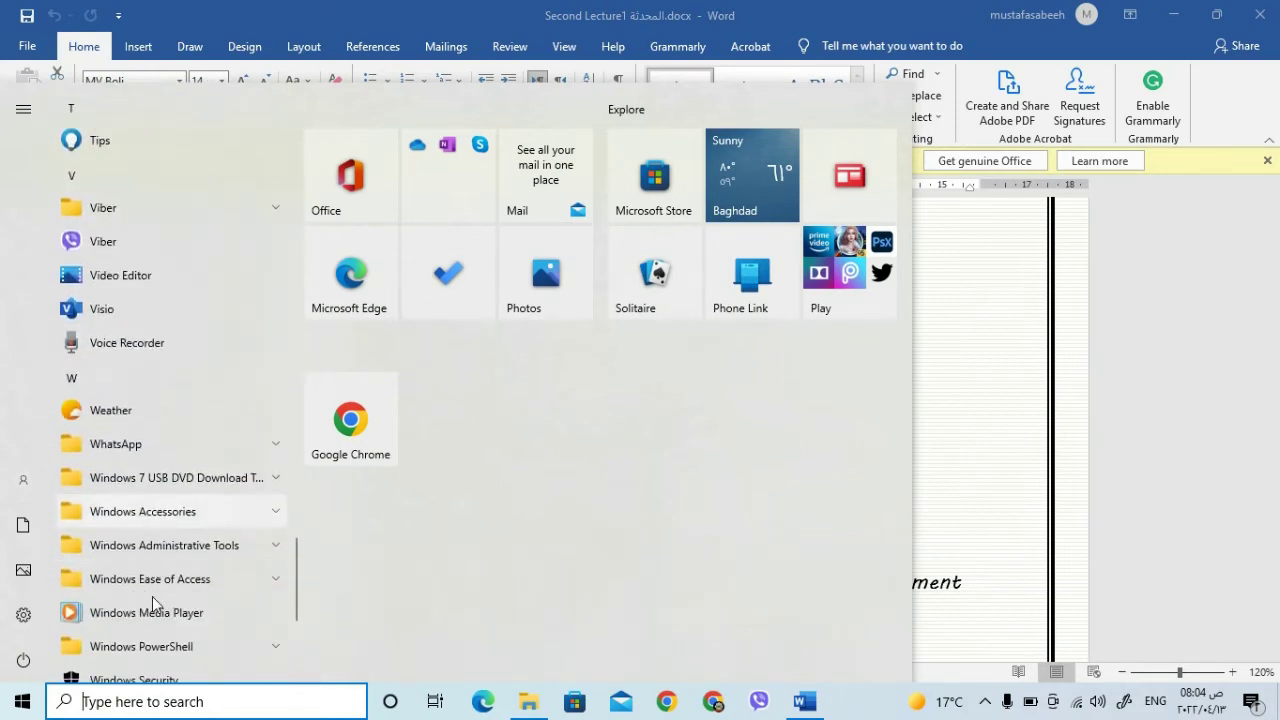
pyautogui.click(124, 512)
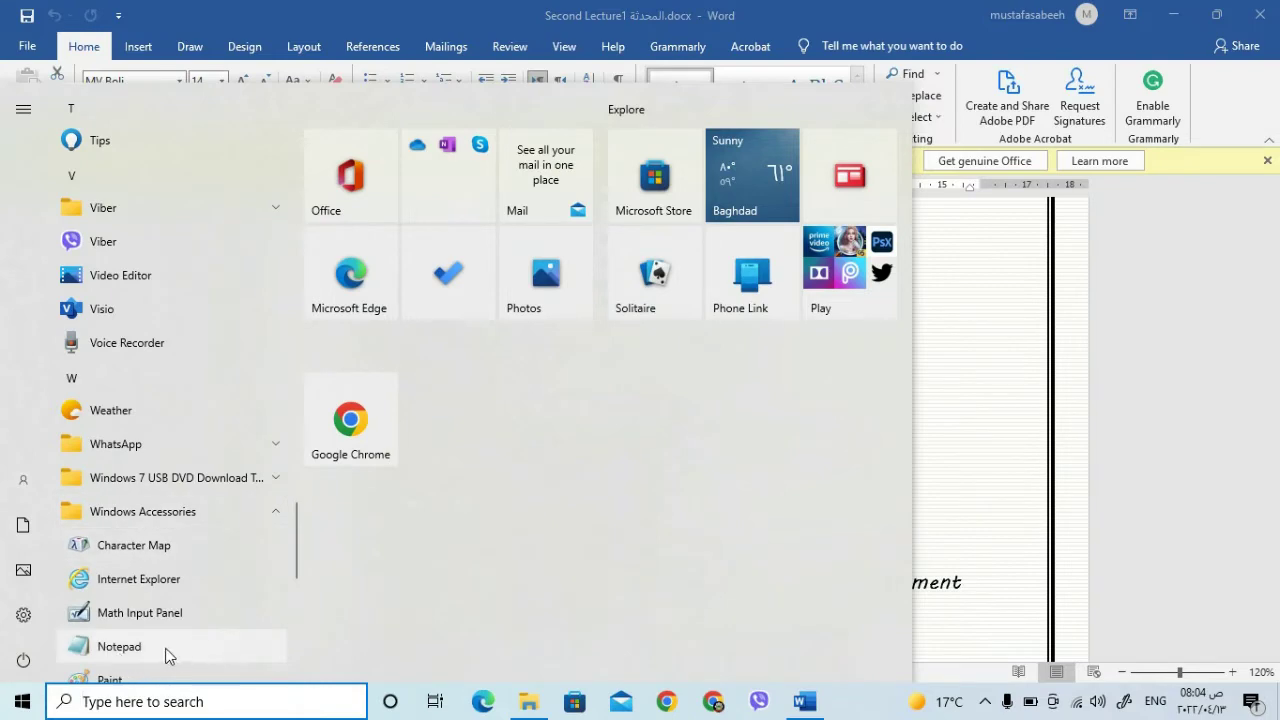
# Search Windows for "note", open Notepad and move its window higher so it is fully visible.
pyautogui.click(224, 698)
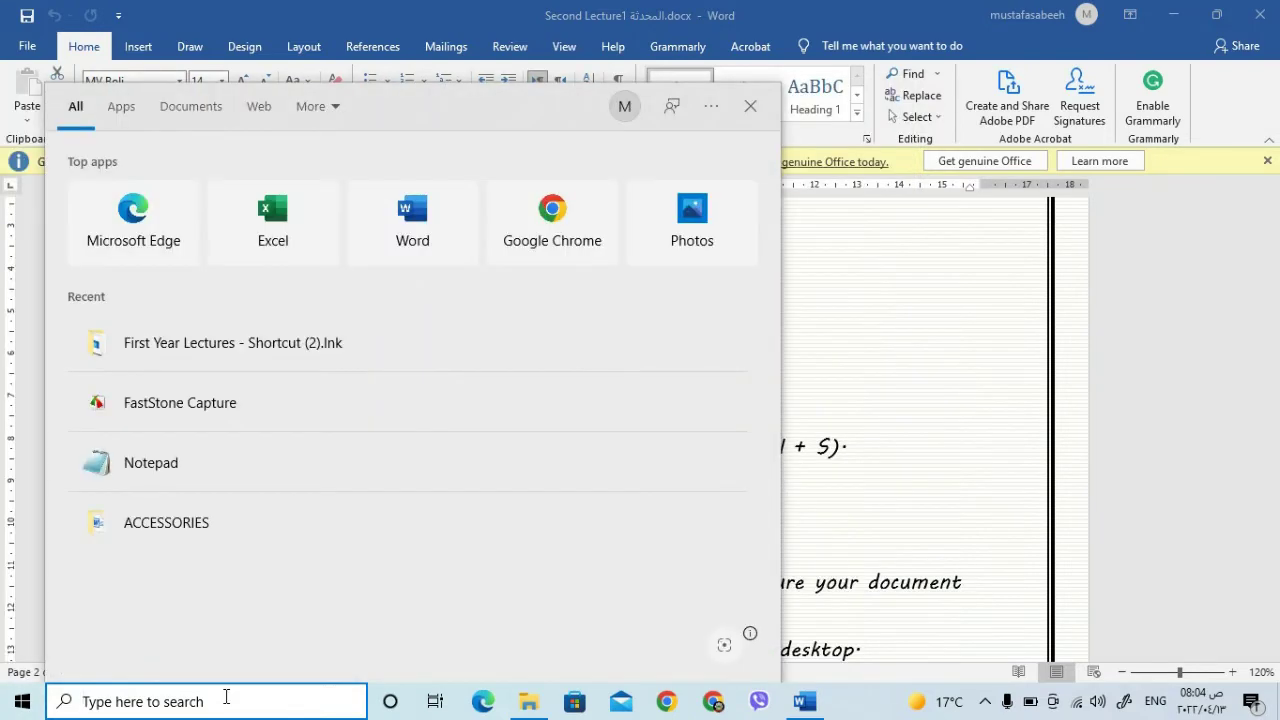
pyautogui.write('note')
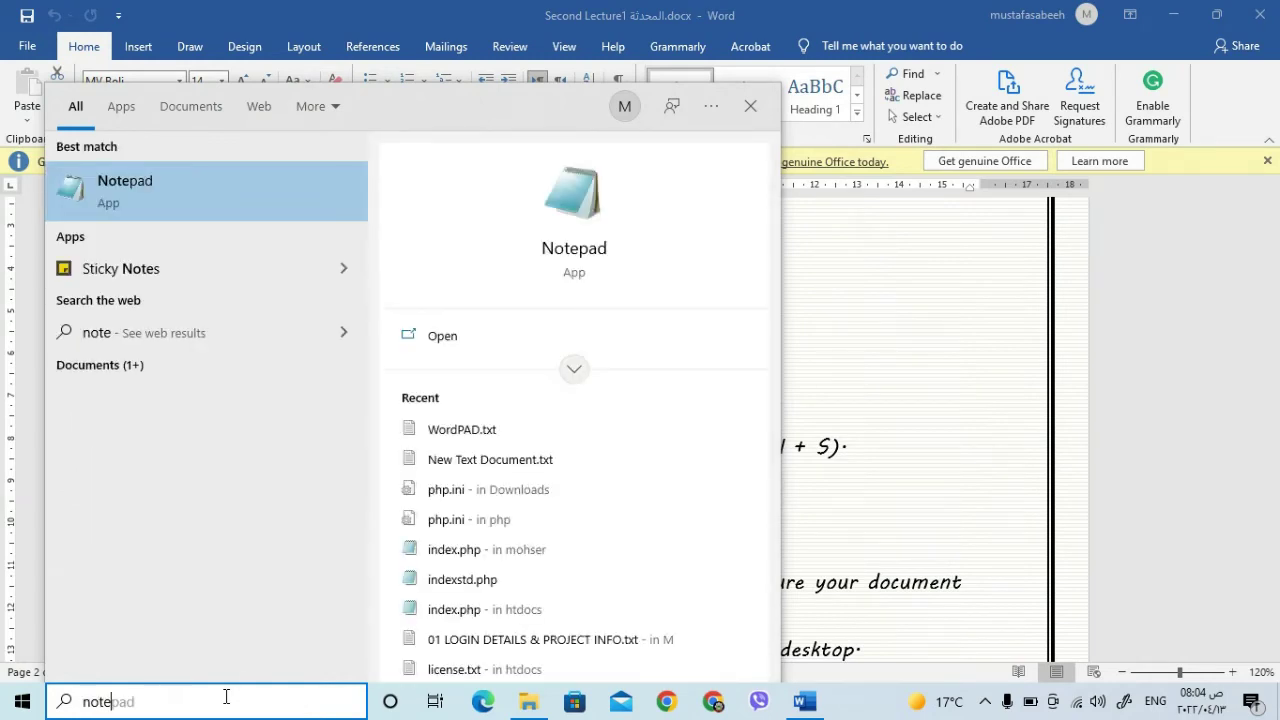
pyautogui.click(142, 194)
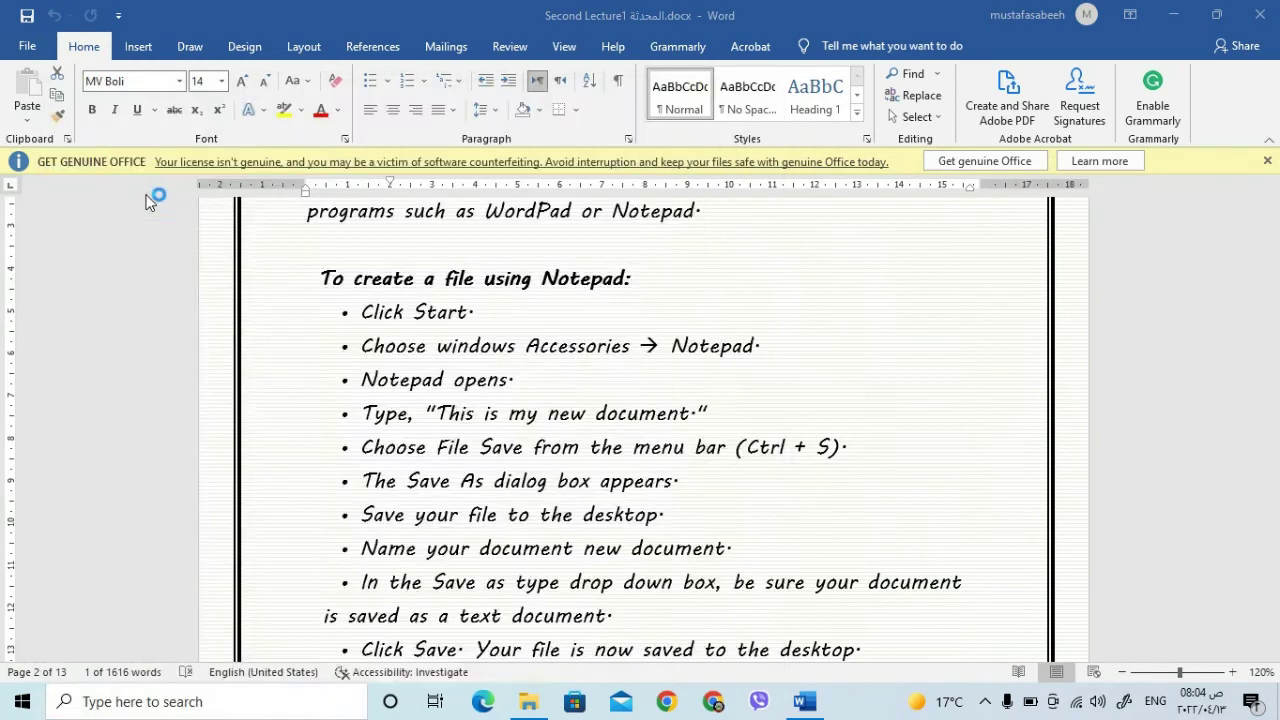
pyautogui.click(611, 243)
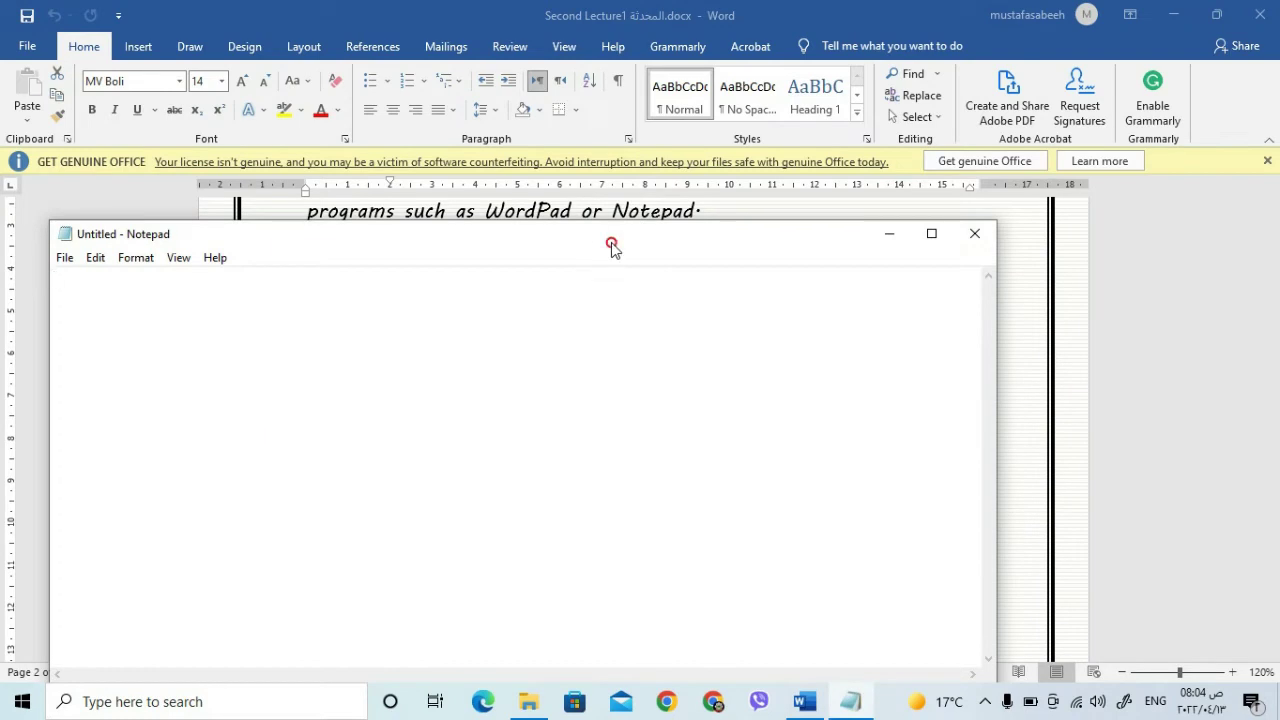
pyautogui.moveTo(611, 243); pyautogui.dragTo(704, 128)
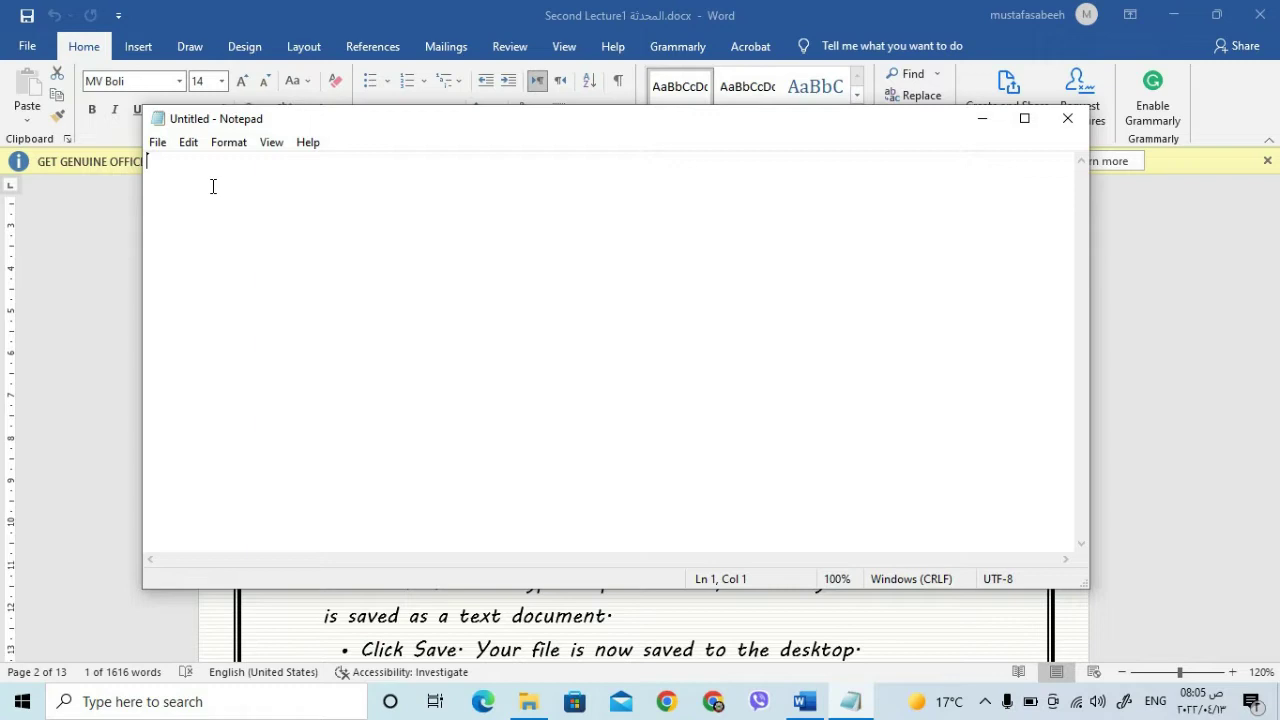
# Write "my name is" followed by the author's first name in the blank note, using the capitalised text suggestion.
pyautogui.write('my b')
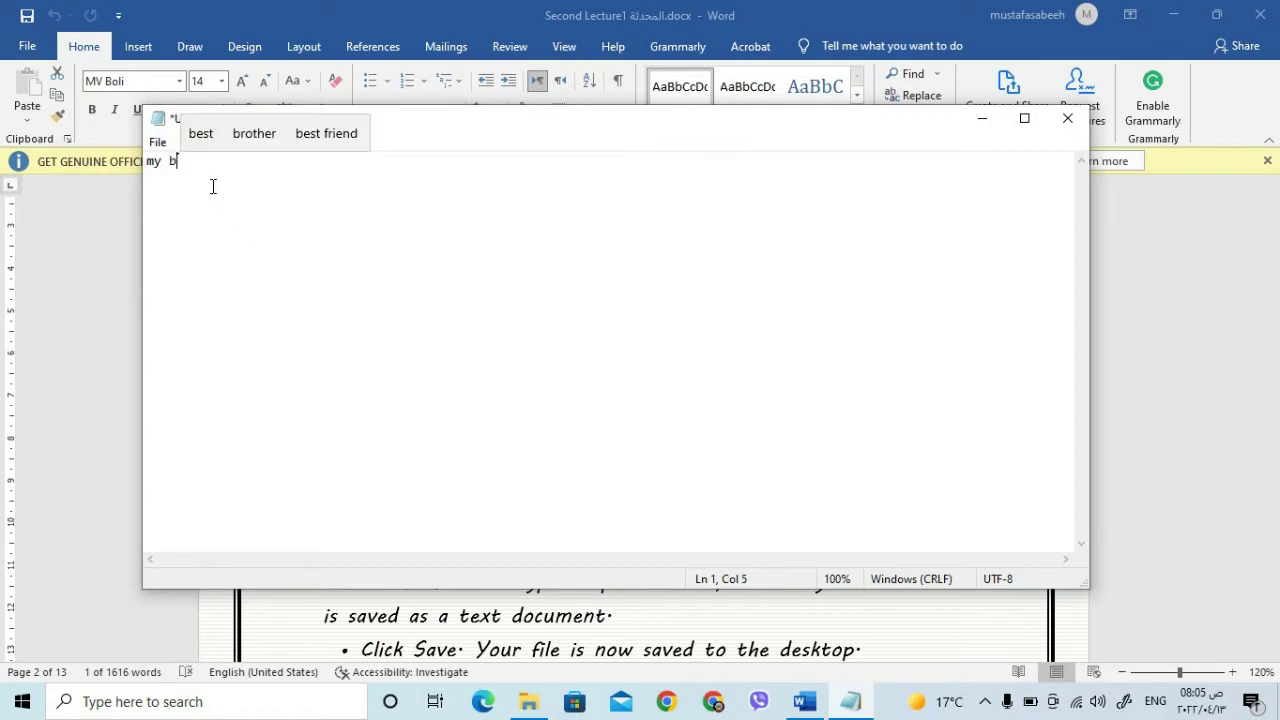
pyautogui.press('BackSpace')
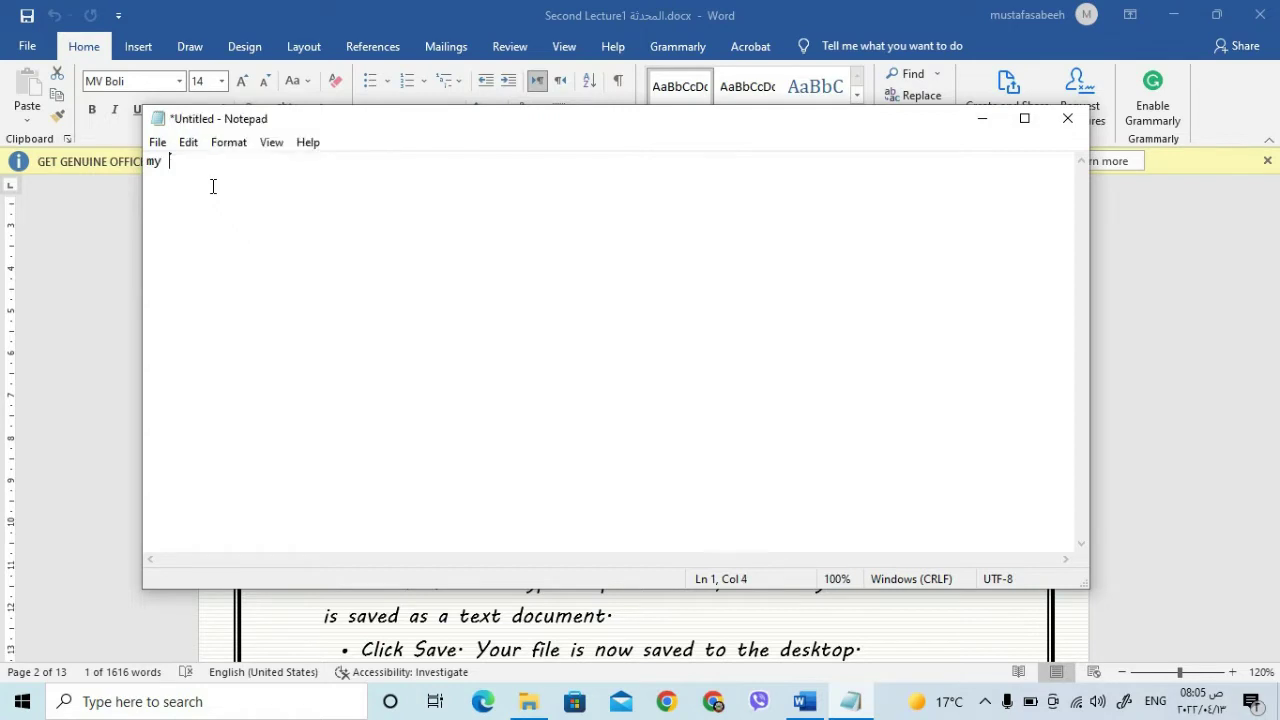
pyautogui.write('name is mustafa')
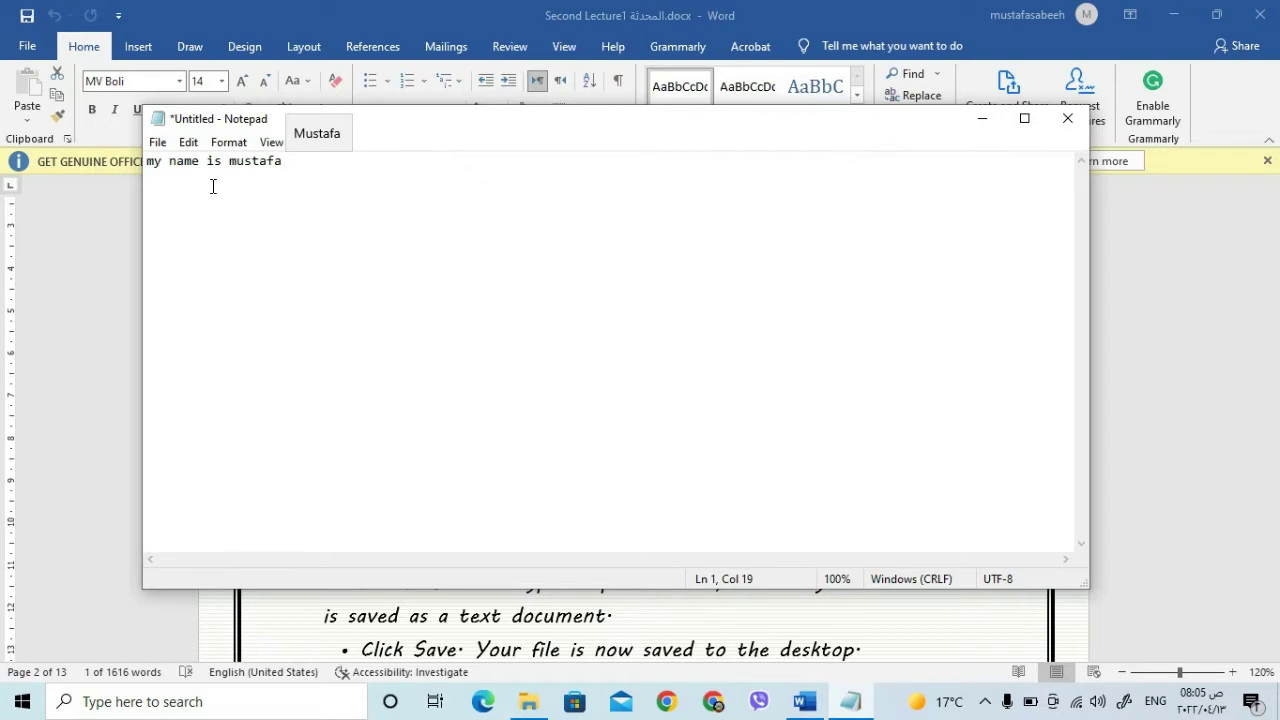
pyautogui.press('Left')
pyautogui.press('Left')
pyautogui.press('Left')
pyautogui.press('Left')
pyautogui.press('Right')
pyautogui.press('Right')
pyautogui.press('Right')
pyautogui.press('Right')
pyautogui.press('Up')
pyautogui.press('Return')
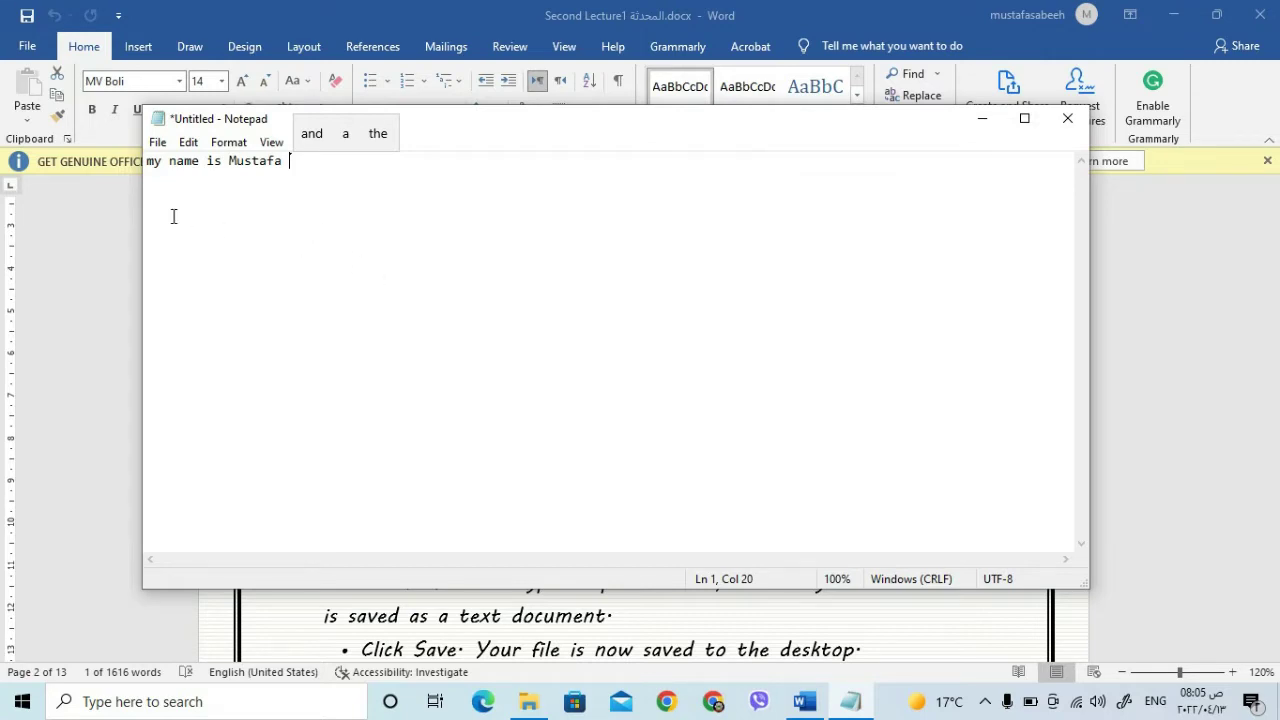
# Save the note as a .txt text document in This PC > Desktop, using the author's first name as the file name.
pyautogui.click(158, 143)
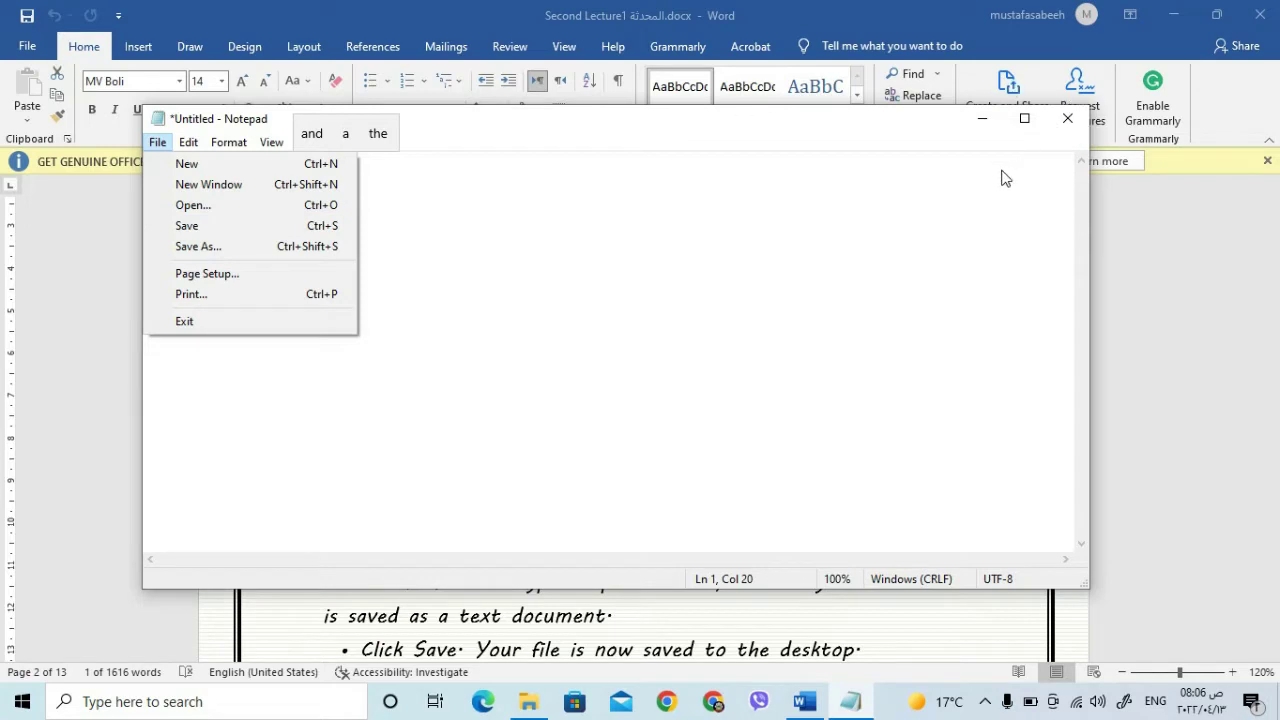
pyautogui.click(272, 224)
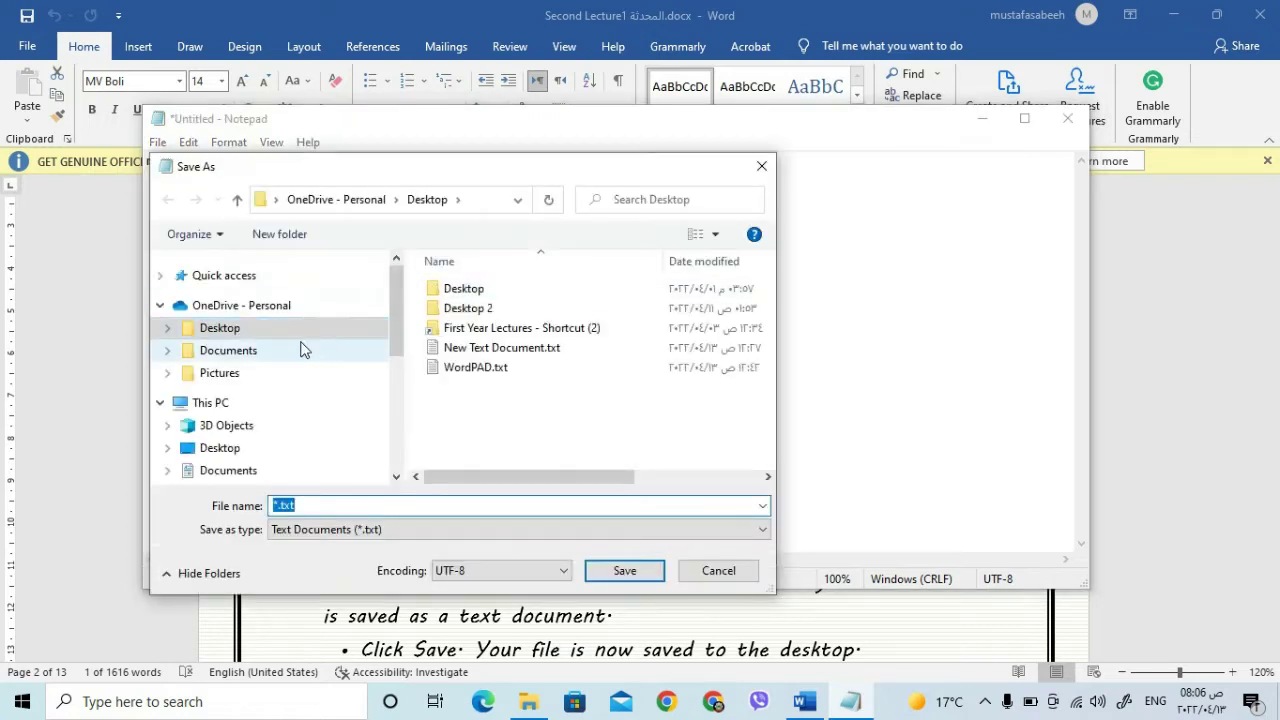
pyautogui.scroll(-1, 279, 419)
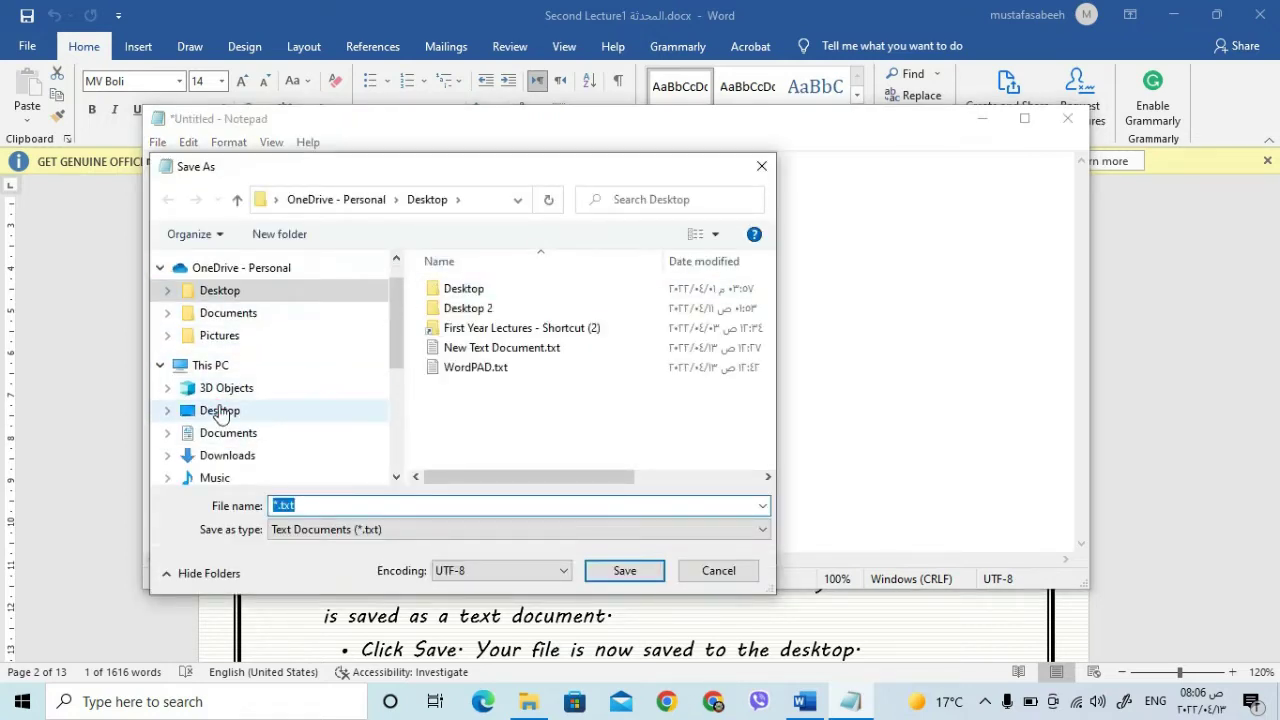
pyautogui.click(218, 410)
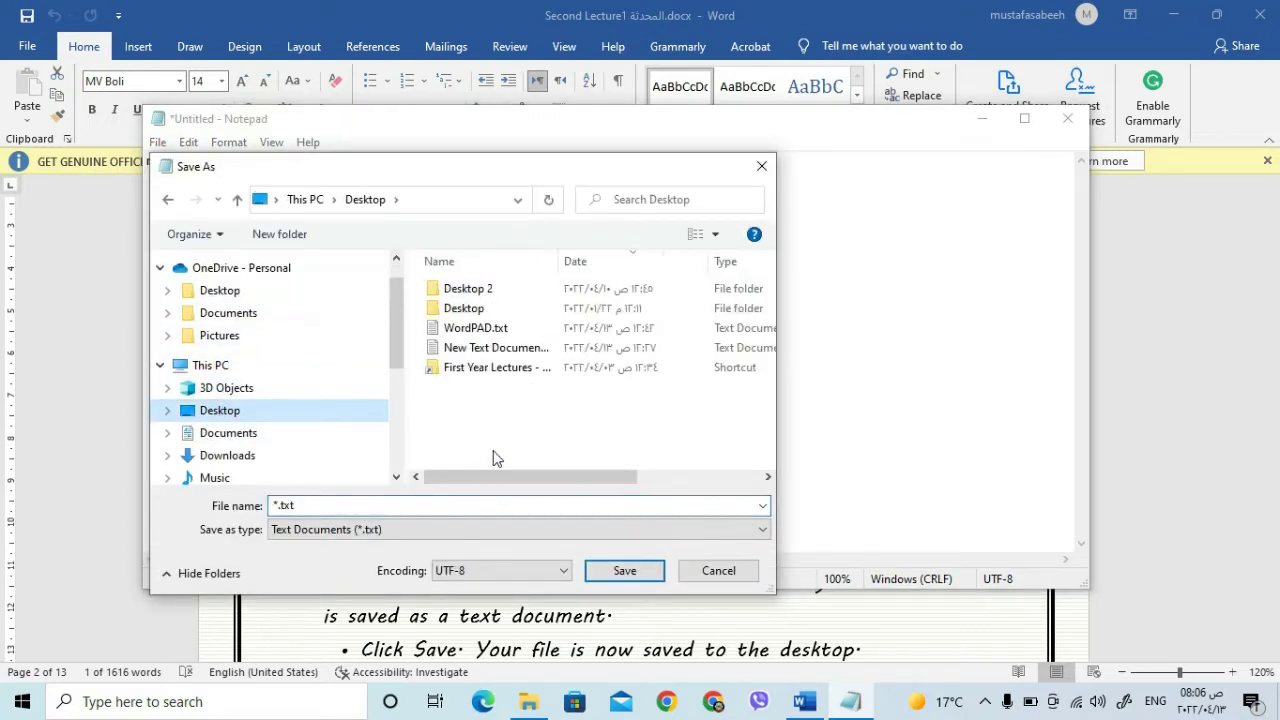
pyautogui.click(275, 507)
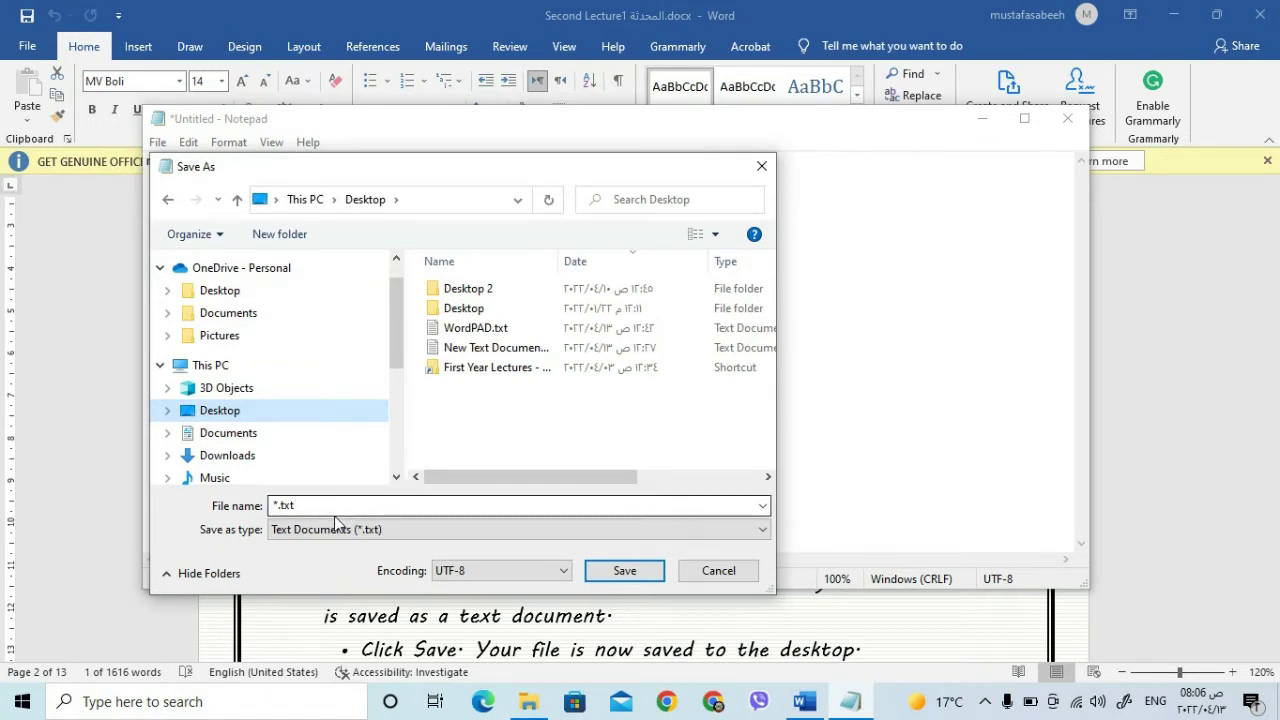
pyautogui.click(276, 505)
pyautogui.click(278, 505)
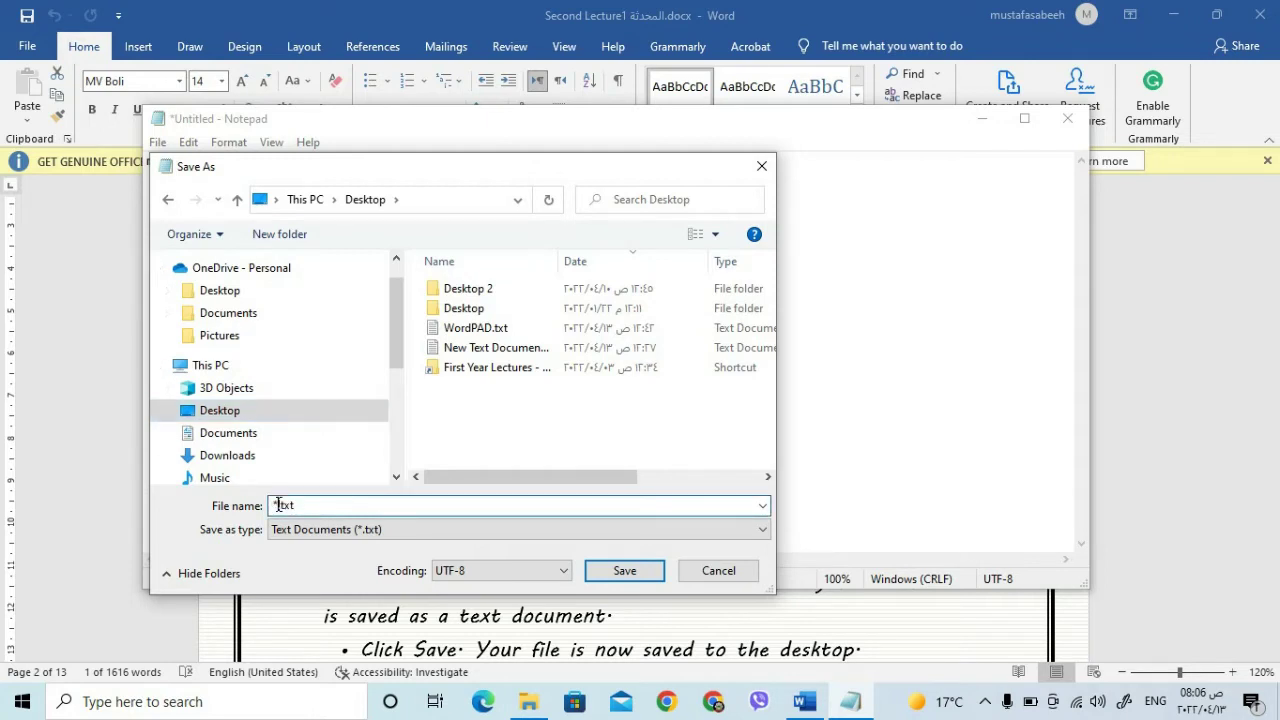
pyautogui.moveTo(278, 505); pyautogui.dragTo(264, 506)
pyautogui.write('mustafa')
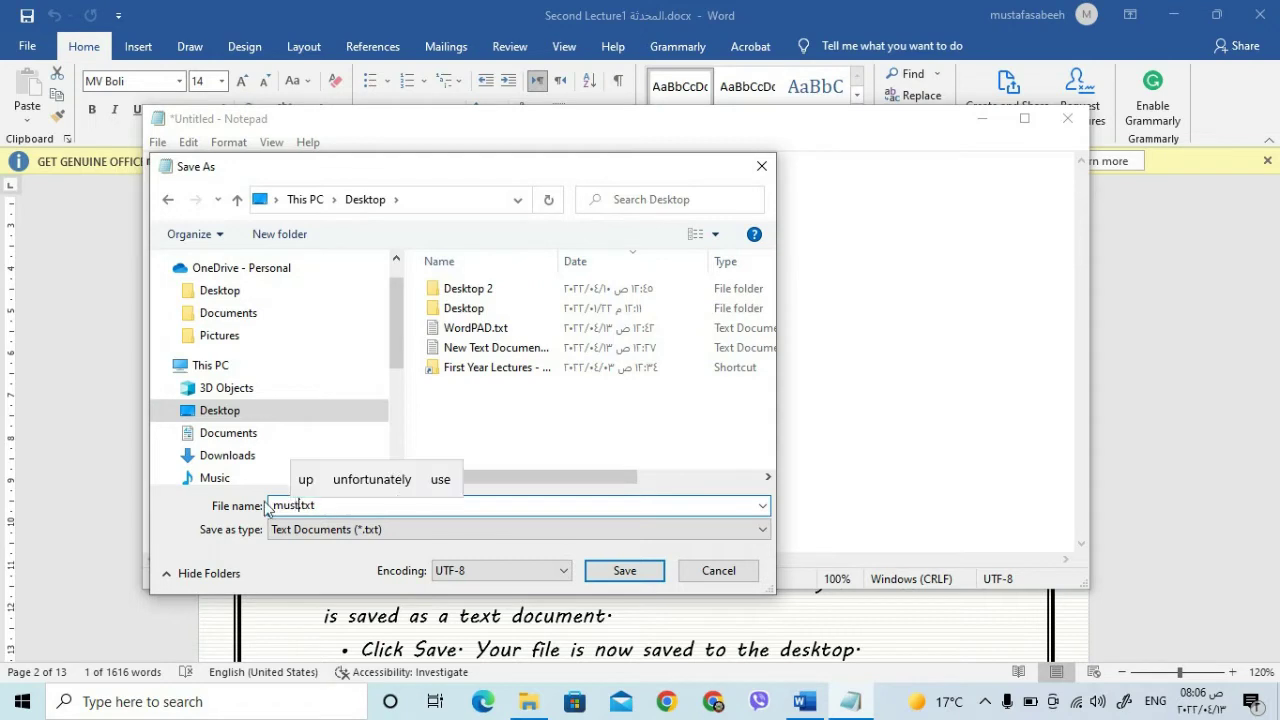
pyautogui.click(648, 572)
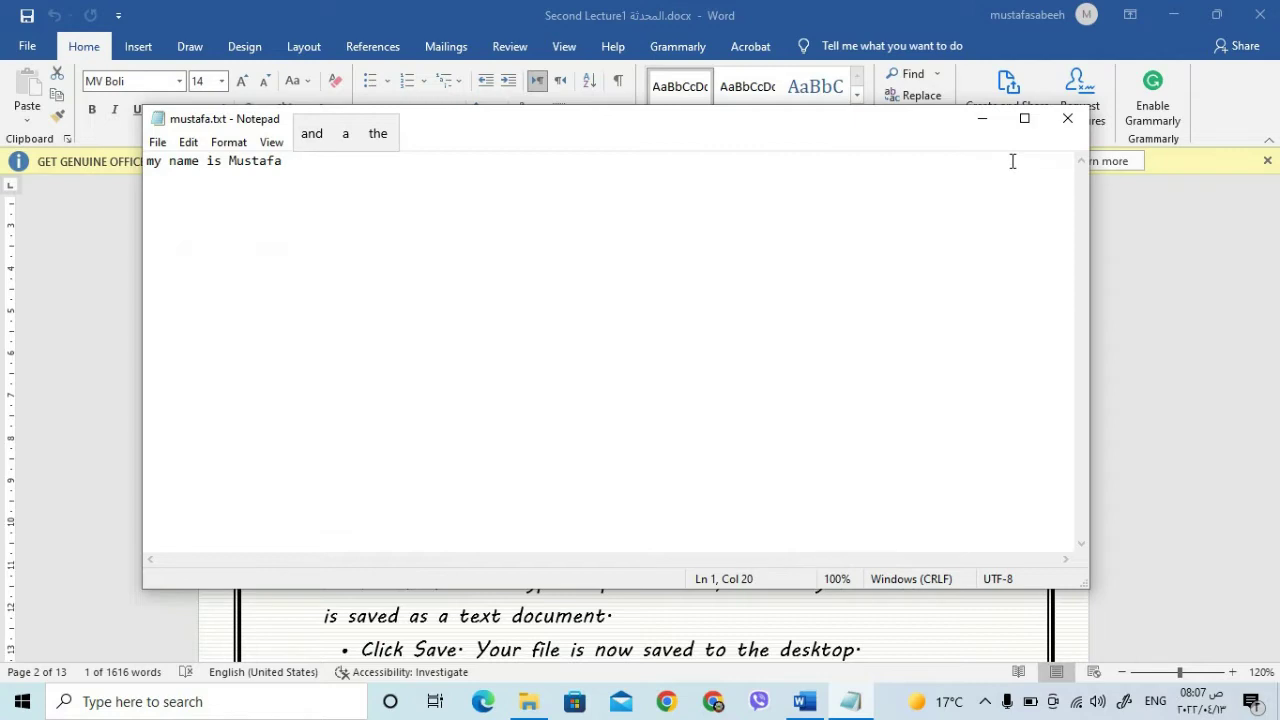
# Minimize the Word and Notepad windows and open the newly saved text file from the desktop.
pyautogui.click(1166, 16)
pyautogui.click(1168, 15)
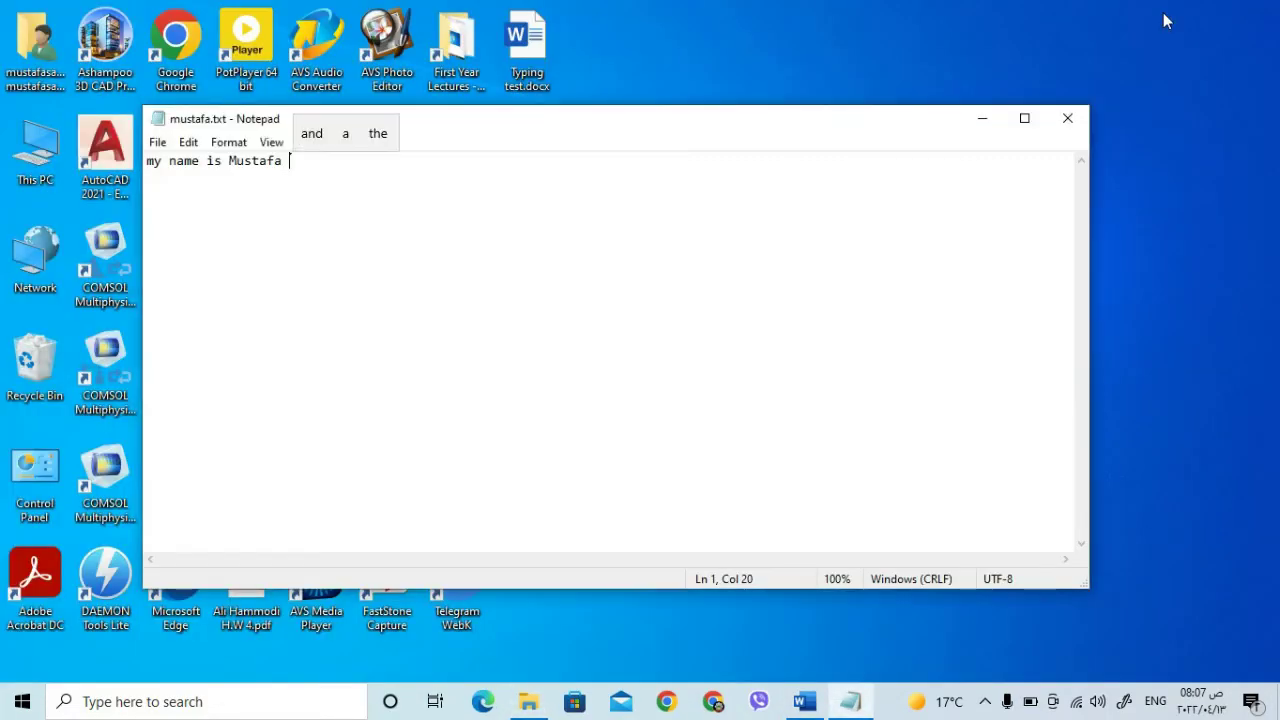
pyautogui.click(979, 118)
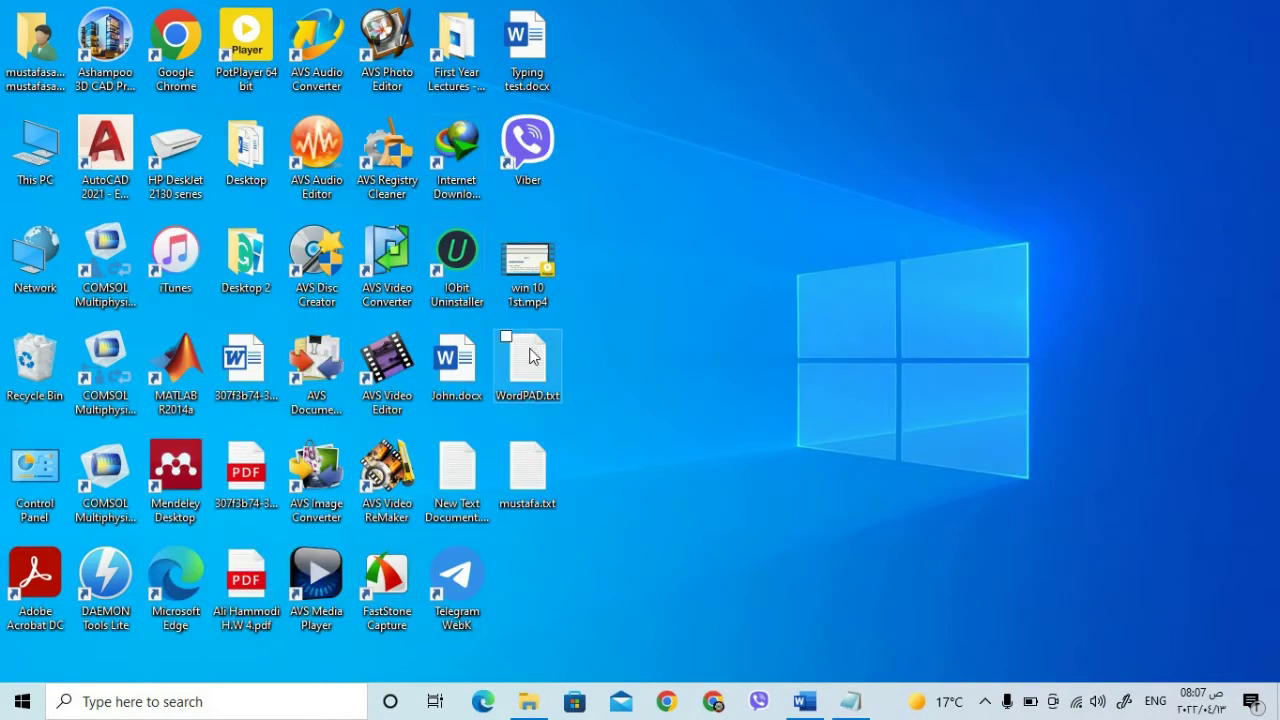
pyautogui.doubleClick(540, 510)
# Add a second line reading "alkindy medical college" to the text file.
pyautogui.click(212, 277)
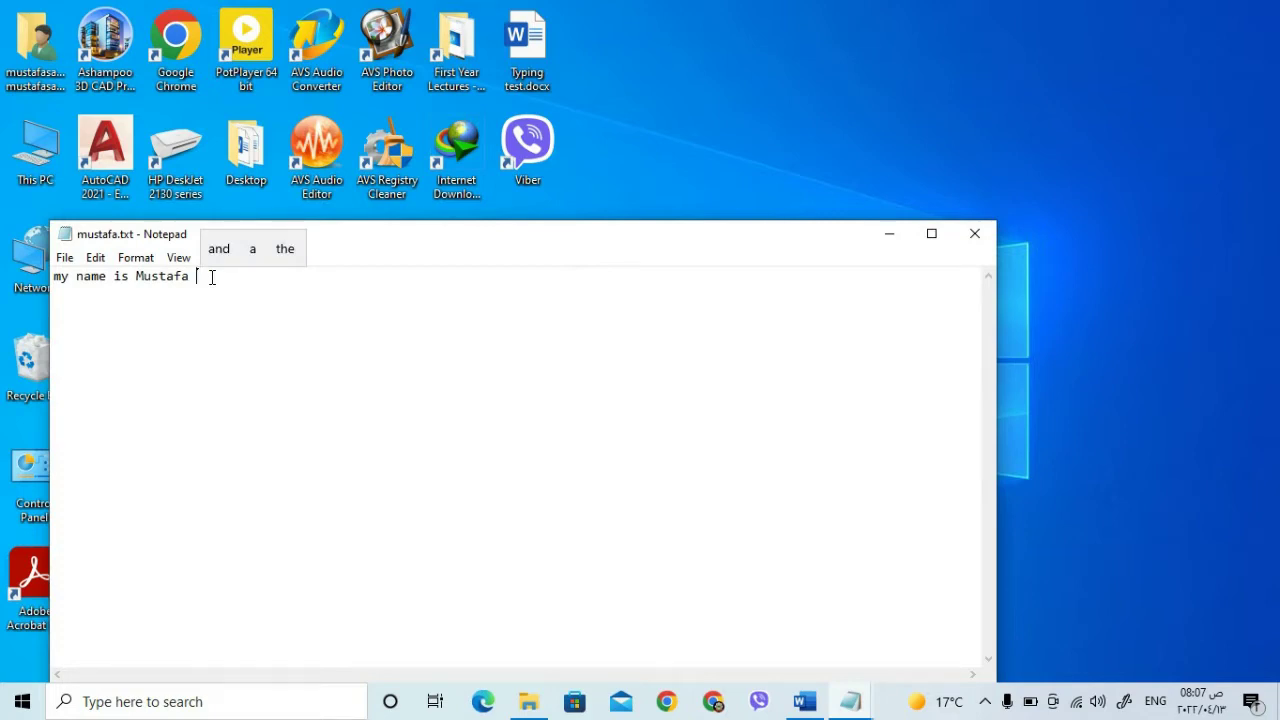
pyautogui.press('Return')
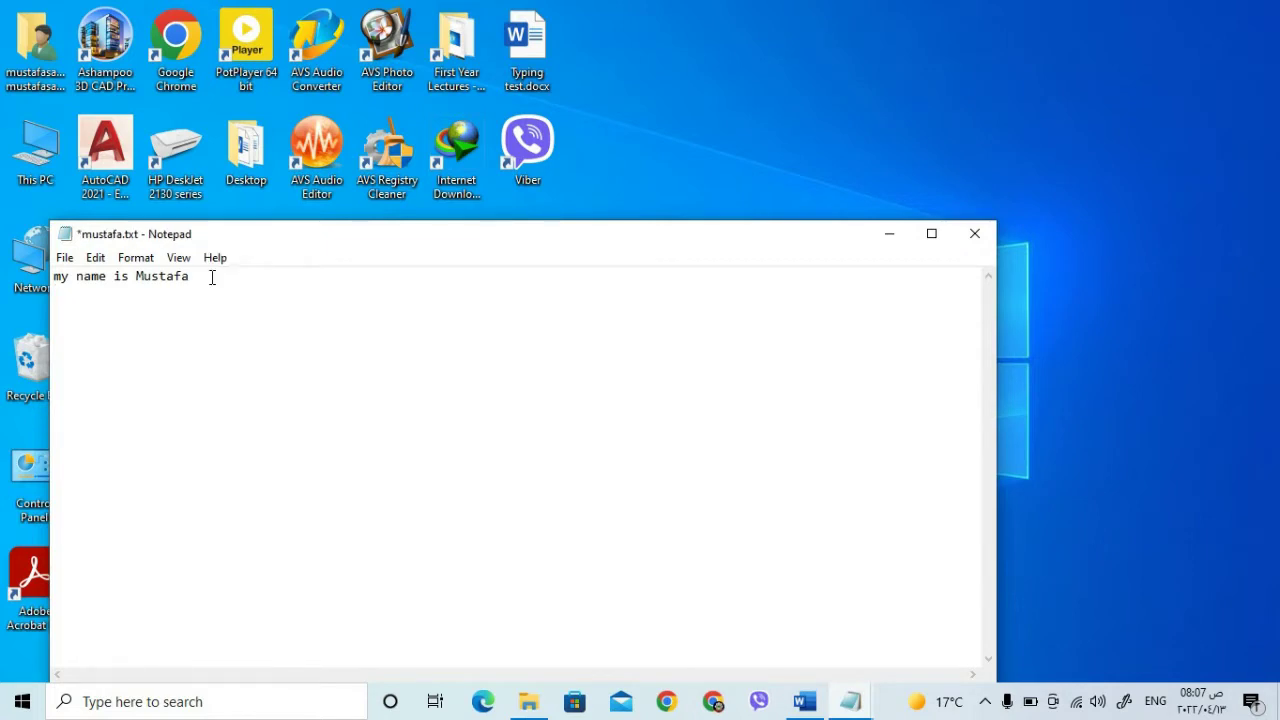
pyautogui.write('alkindy m')
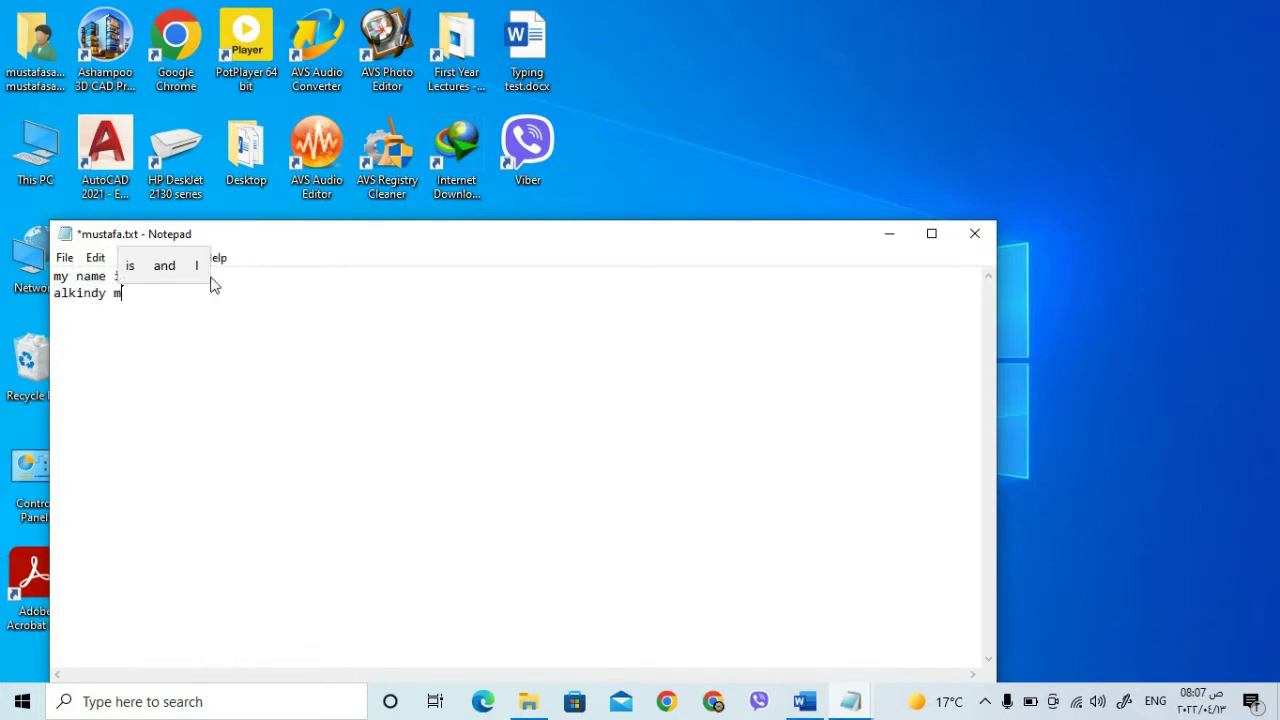
pyautogui.write('edical college')
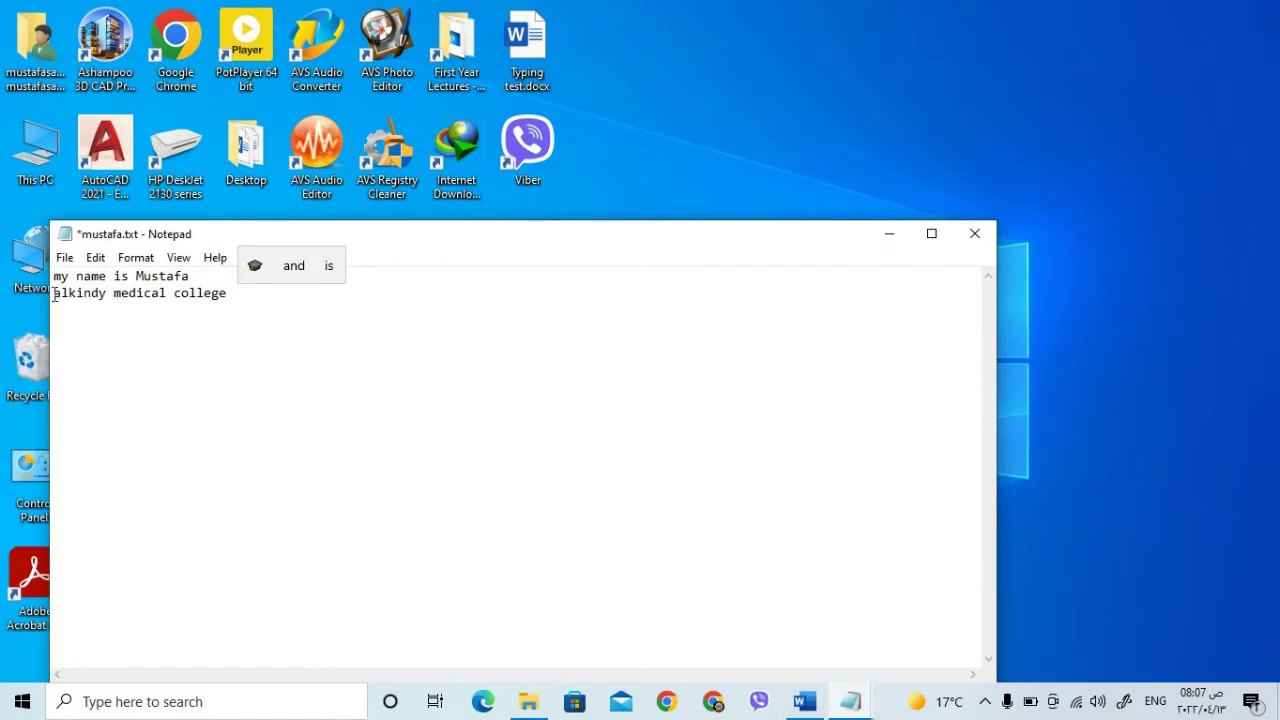
pyautogui.click(64, 257)
pyautogui.moveTo(95, 257)
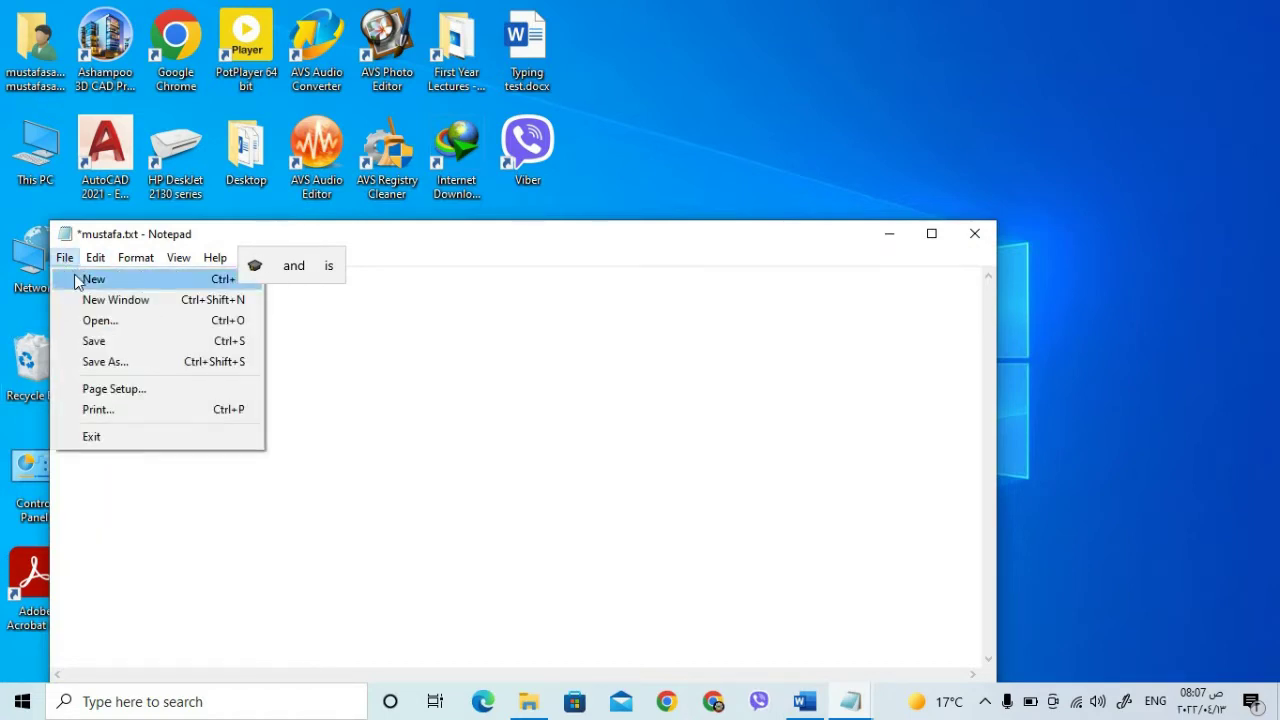
pyautogui.click(476, 417)
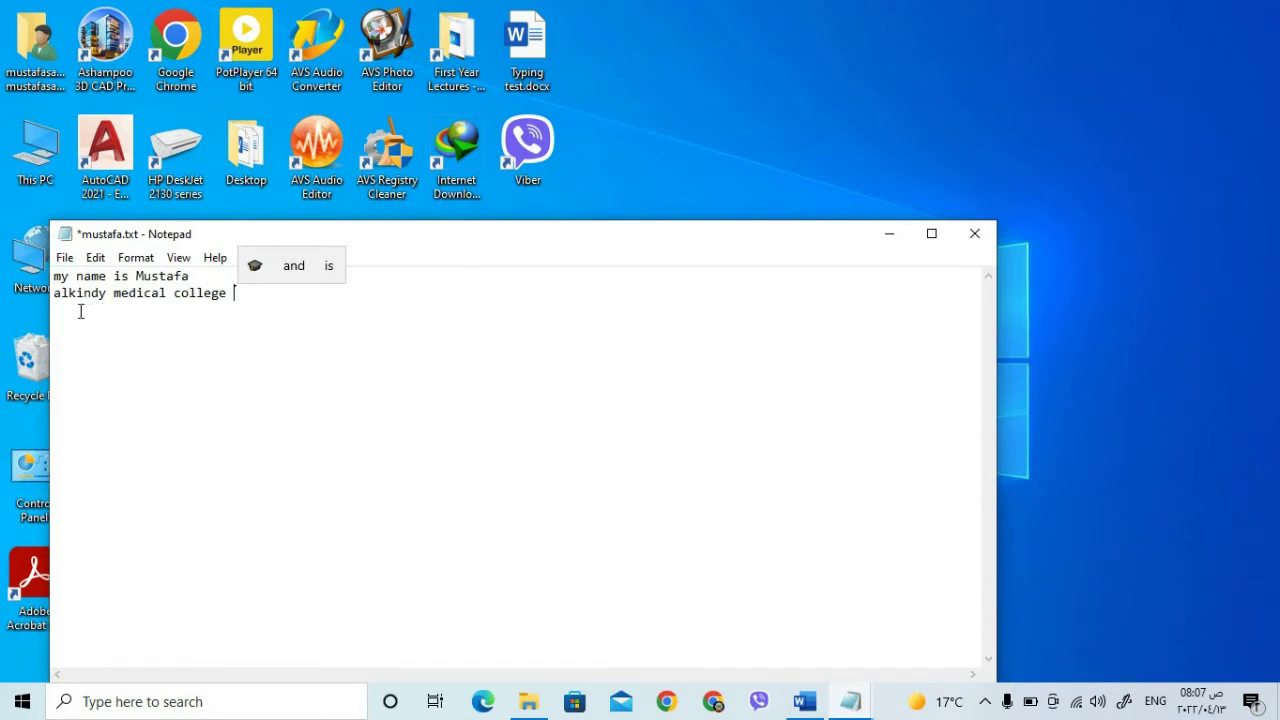
# Save the edited note as a separate text file on the Desktop, adding " 2" to the original file name, and close it.
pyautogui.click(64, 257)
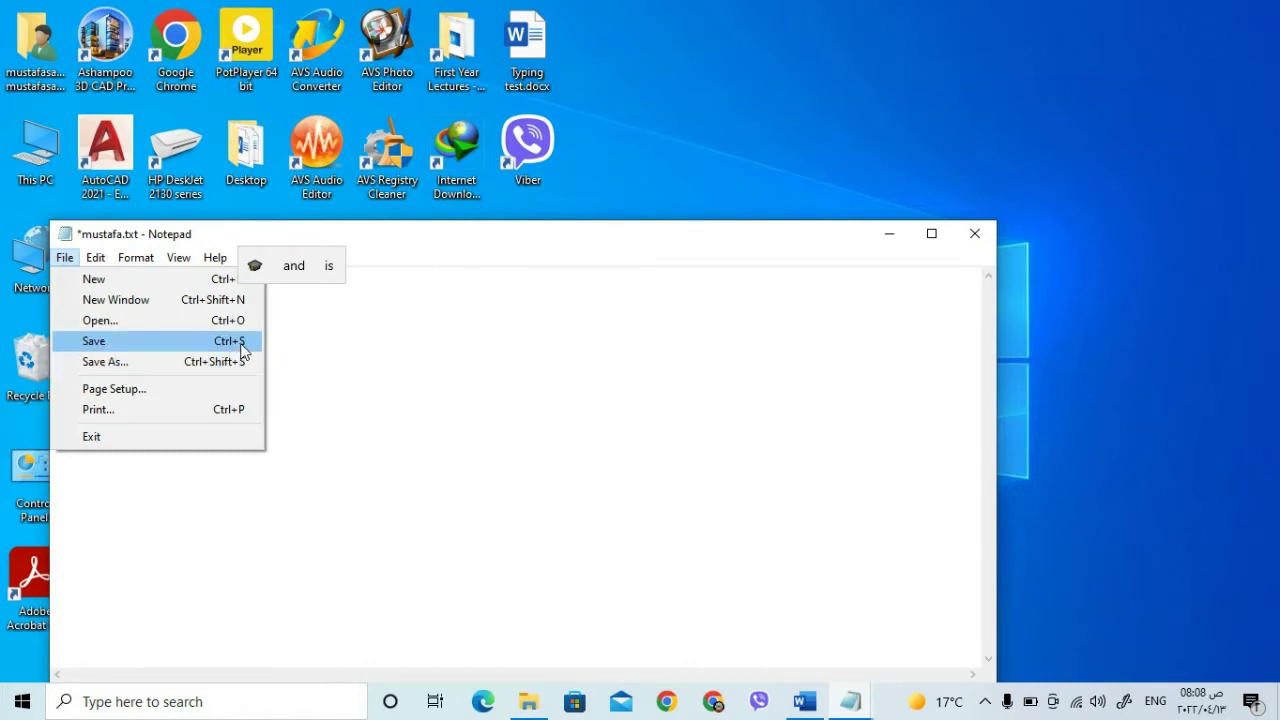
pyautogui.click(112, 365)
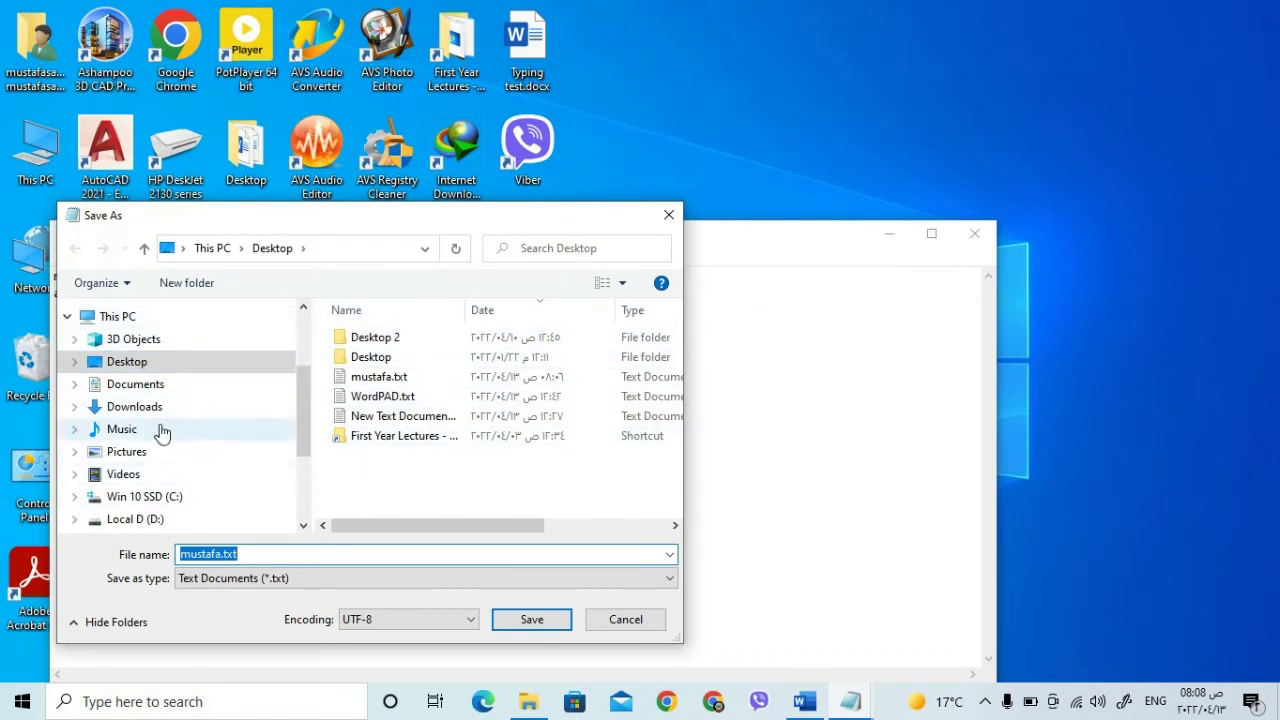
pyautogui.click(143, 362)
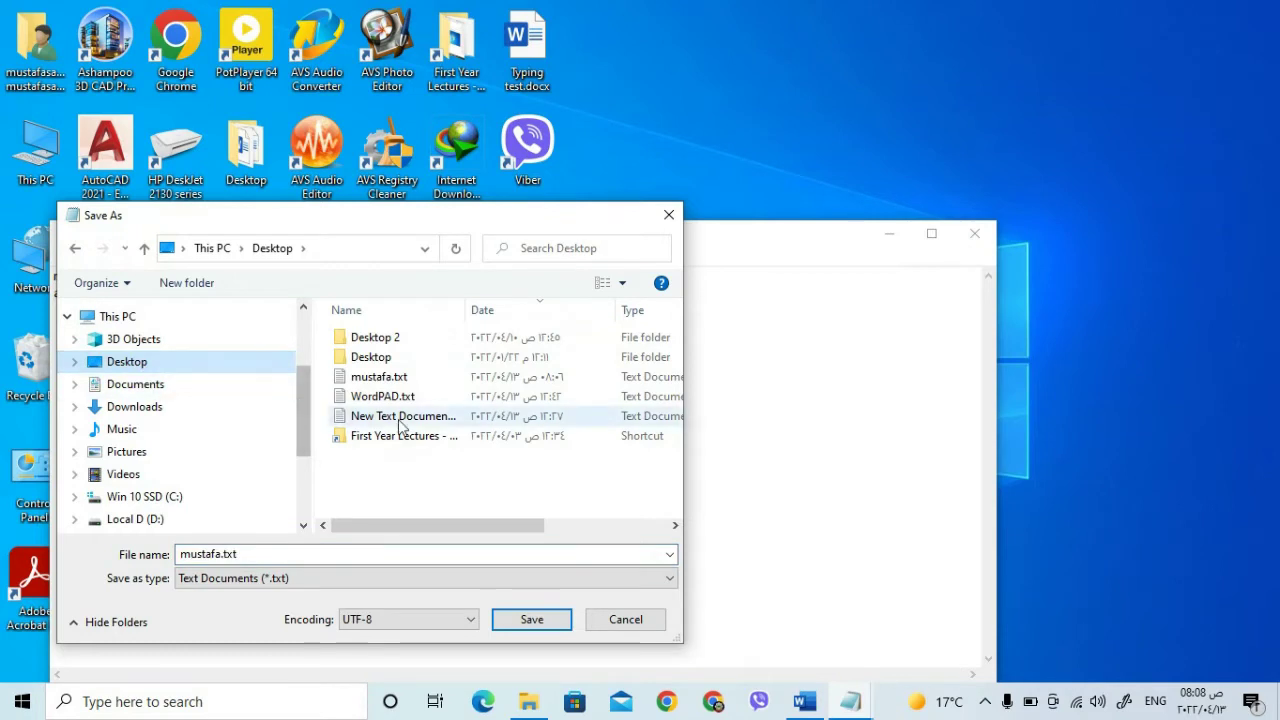
pyautogui.click(398, 381)
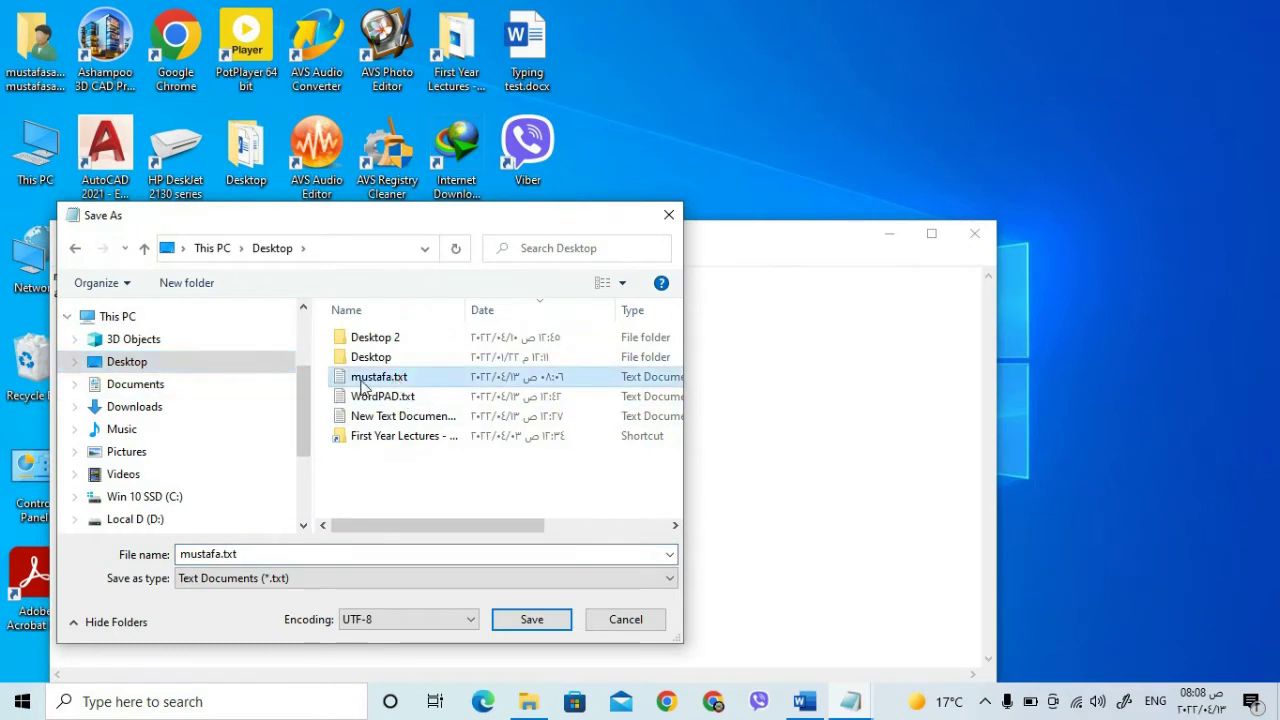
pyautogui.click(220, 557)
pyautogui.click(220, 557)
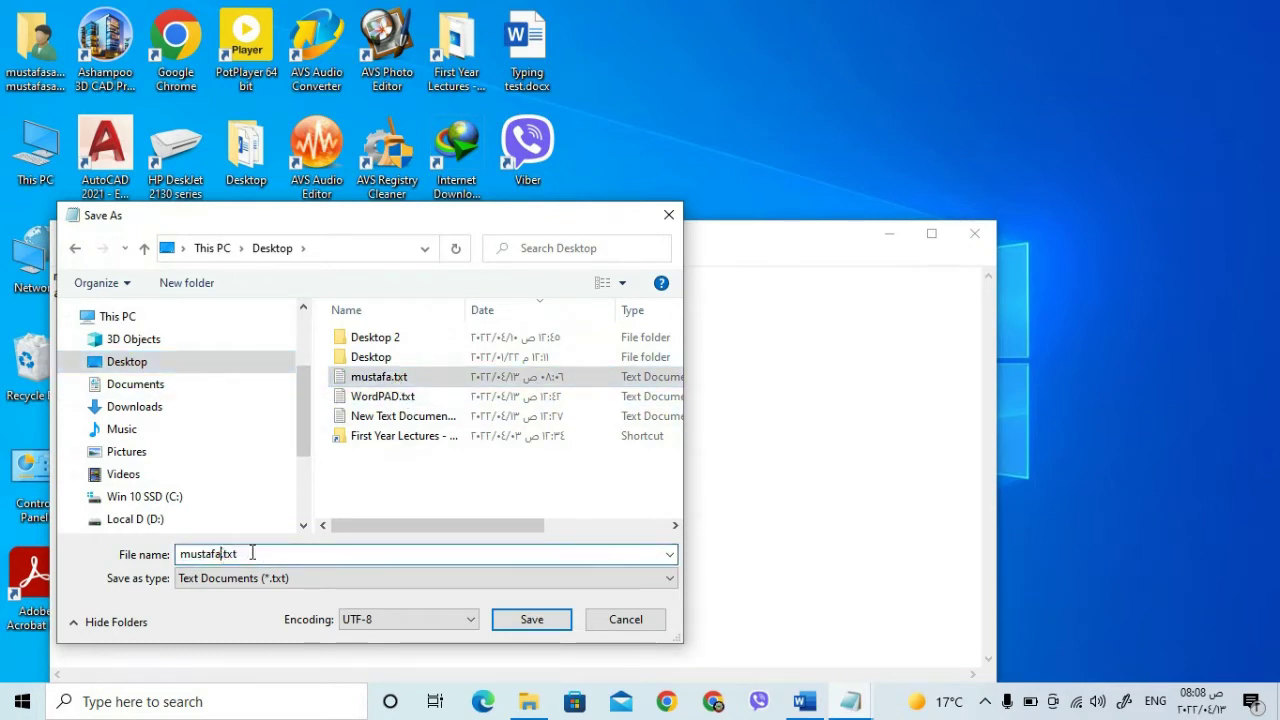
pyautogui.write('2')
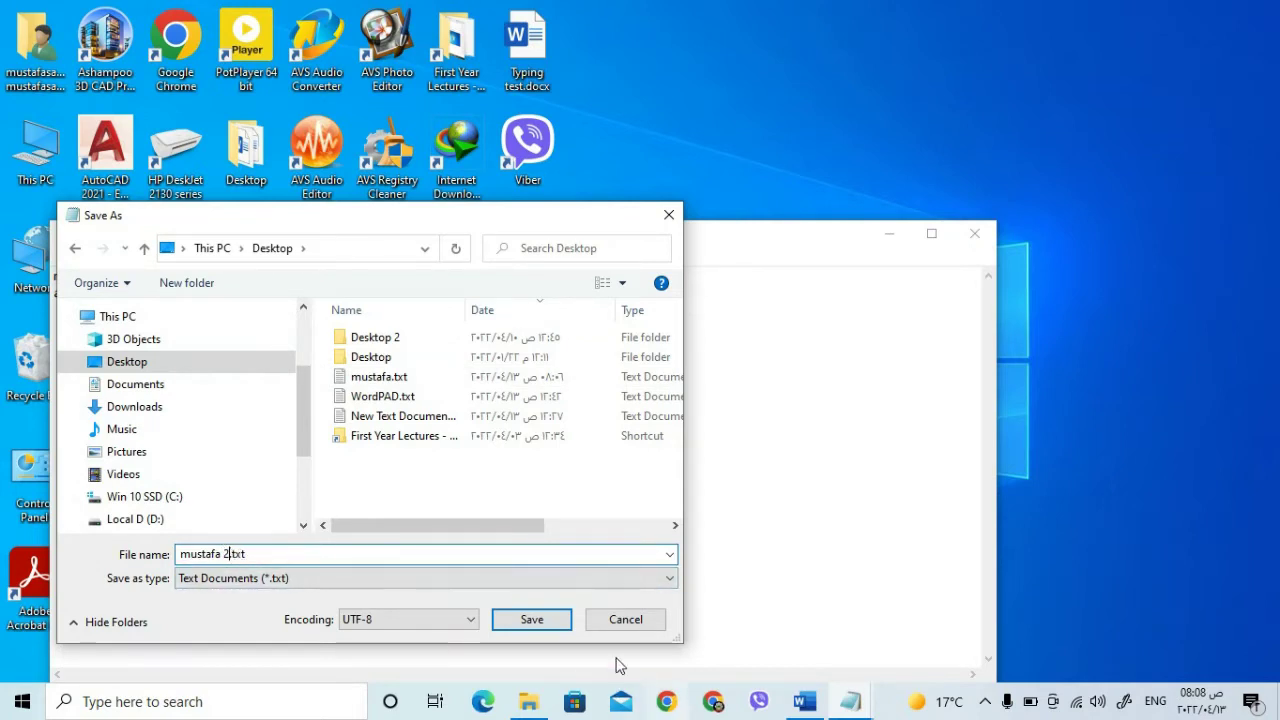
pyautogui.click(550, 628)
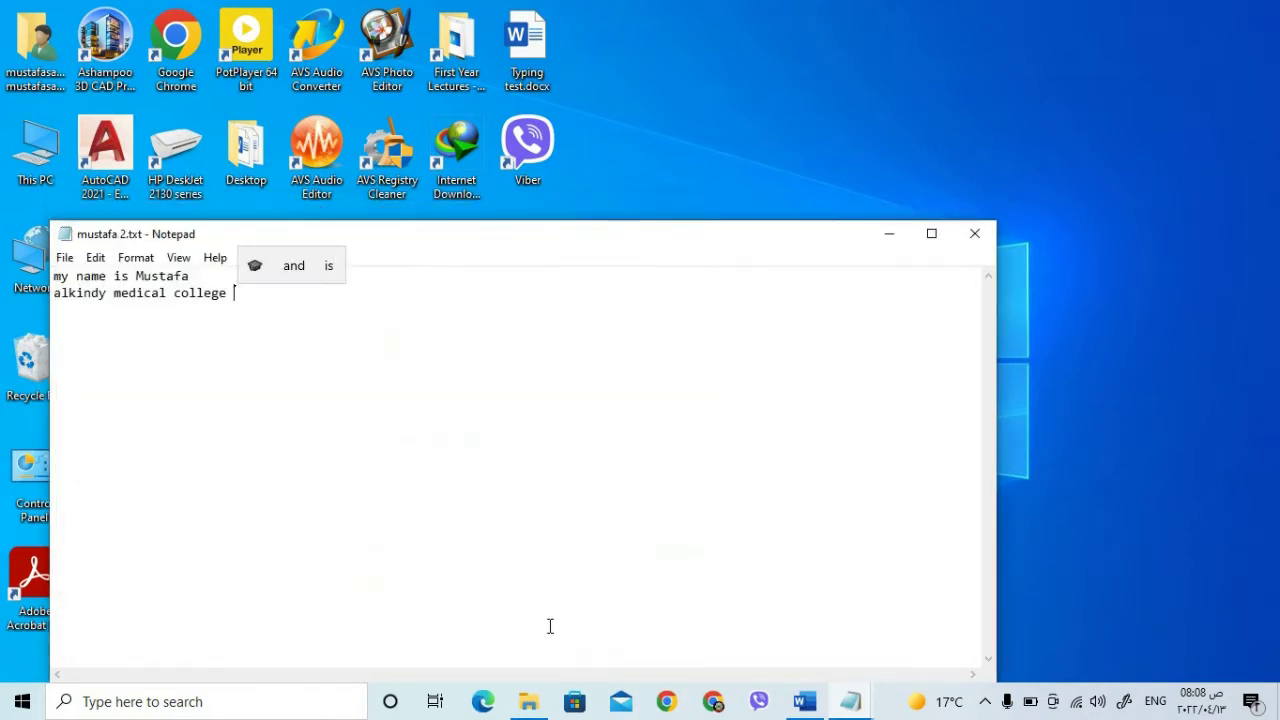
pyautogui.click(975, 234)
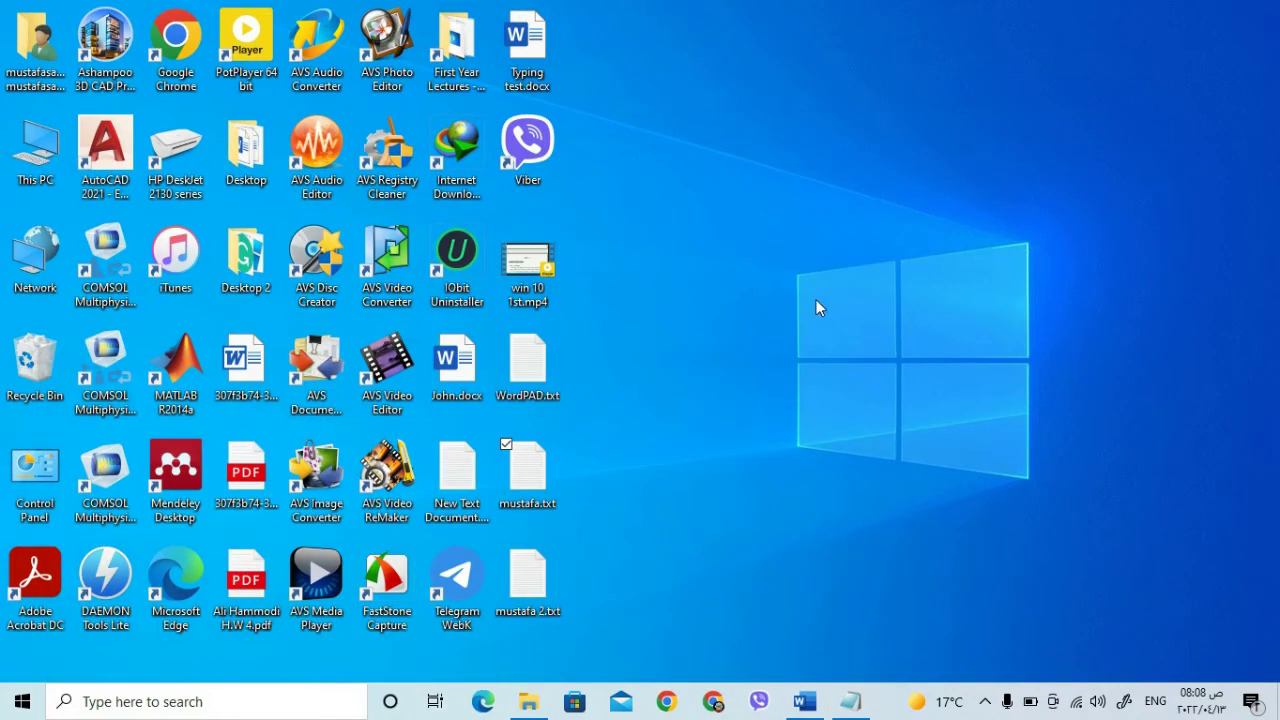
# Open the original text file and its "2" copy from the desktop to compare their contents, closing each one.
pyautogui.click(545, 505)
pyautogui.doubleClick(535, 478)
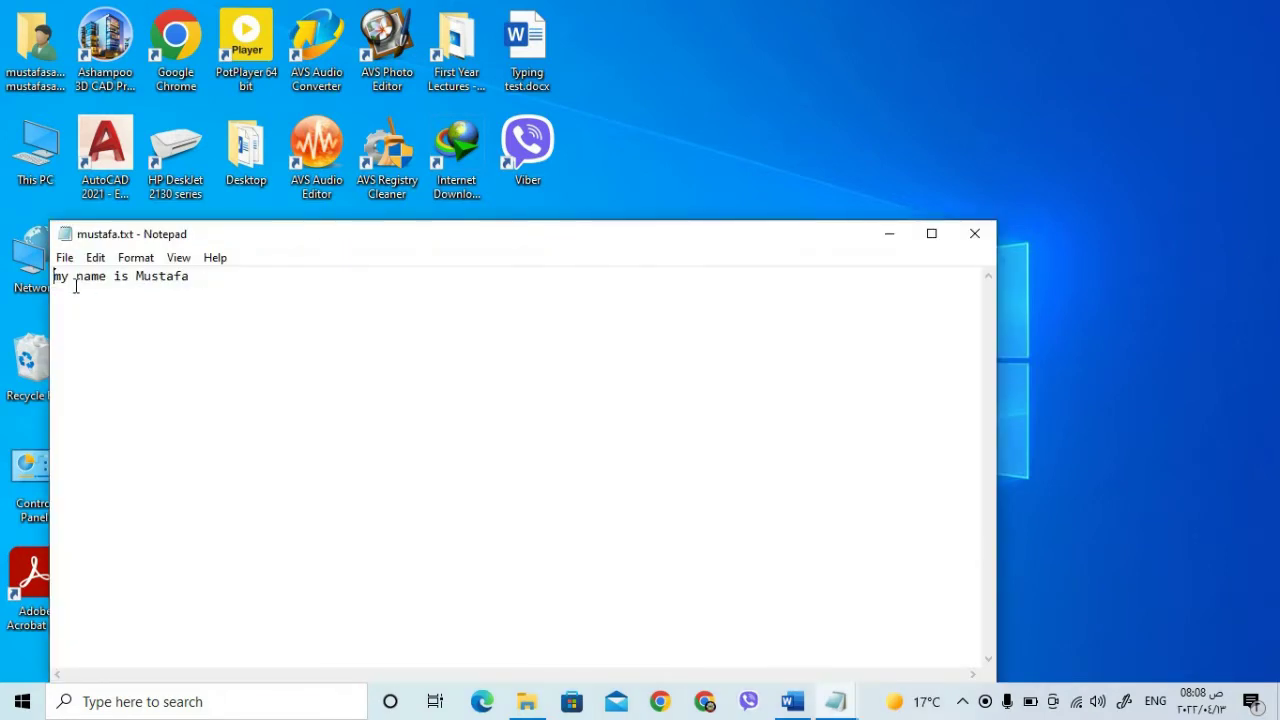
pyautogui.click(975, 234)
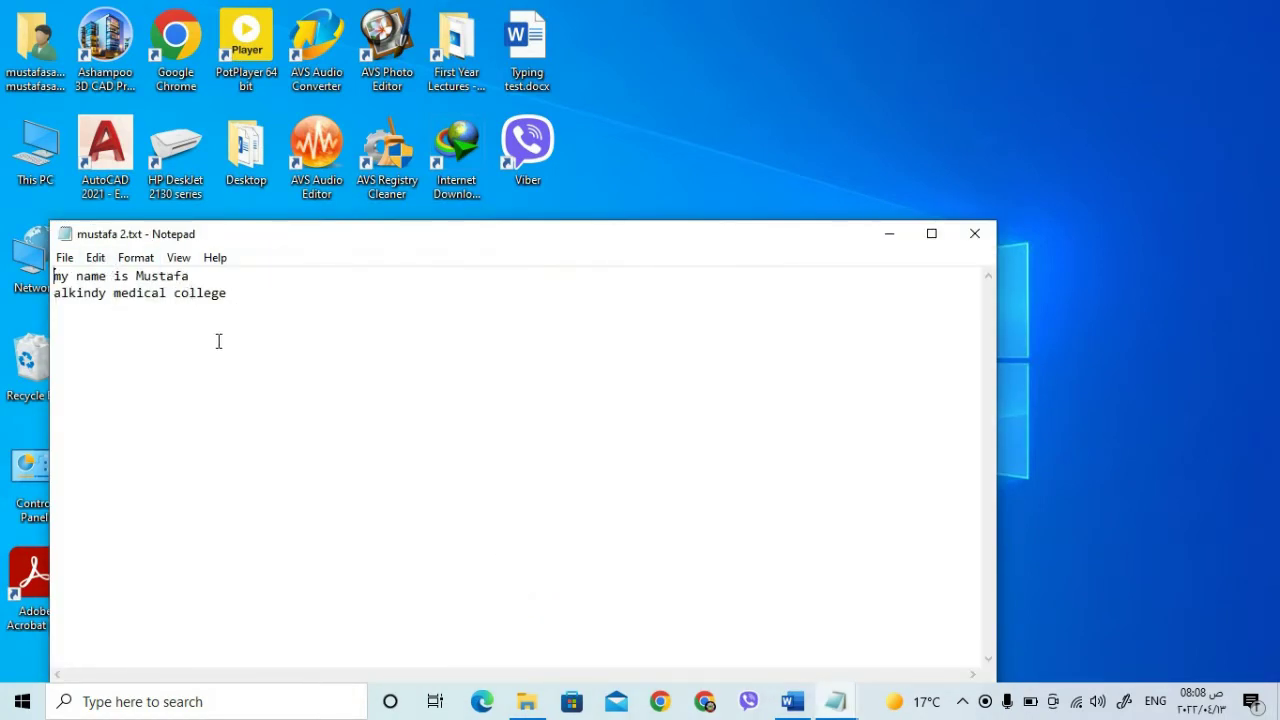
pyautogui.click(987, 244)
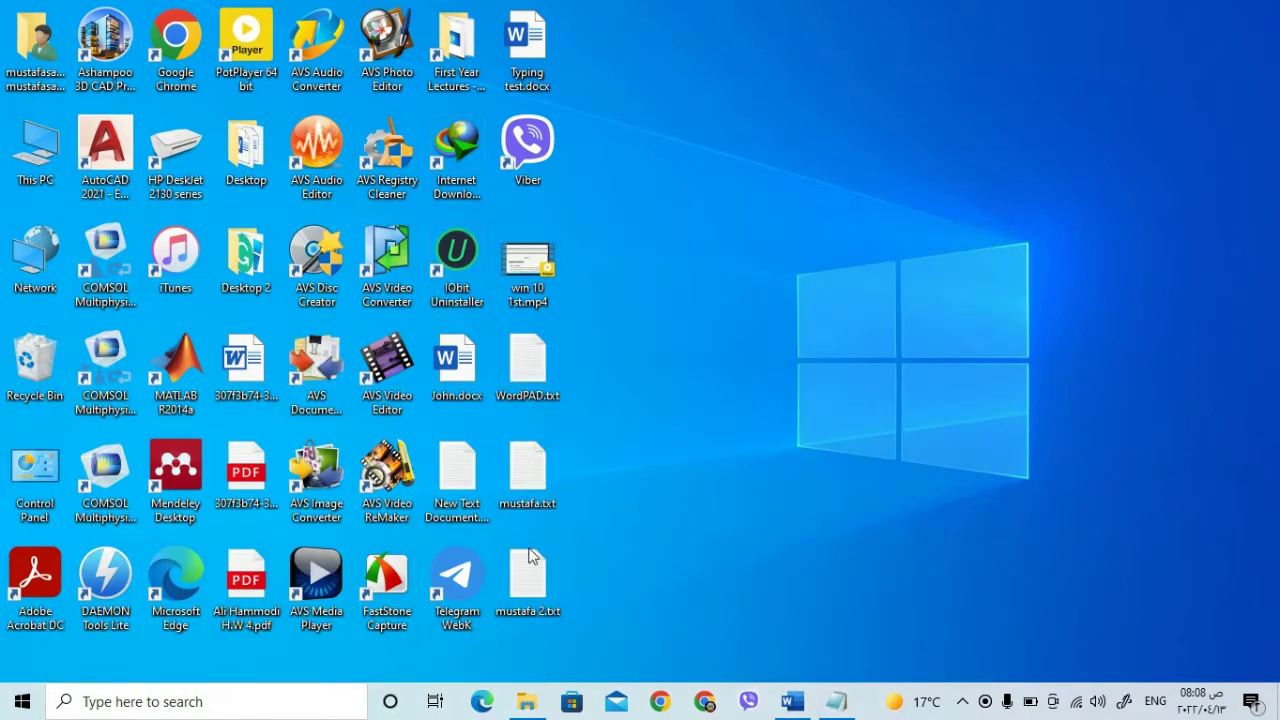
# Reopen the original text file from the desktop and append "I love my countary" to the end of its first line.
pyautogui.click(537, 486)
pyautogui.doubleClick(537, 486)
pyautogui.click(270, 283)
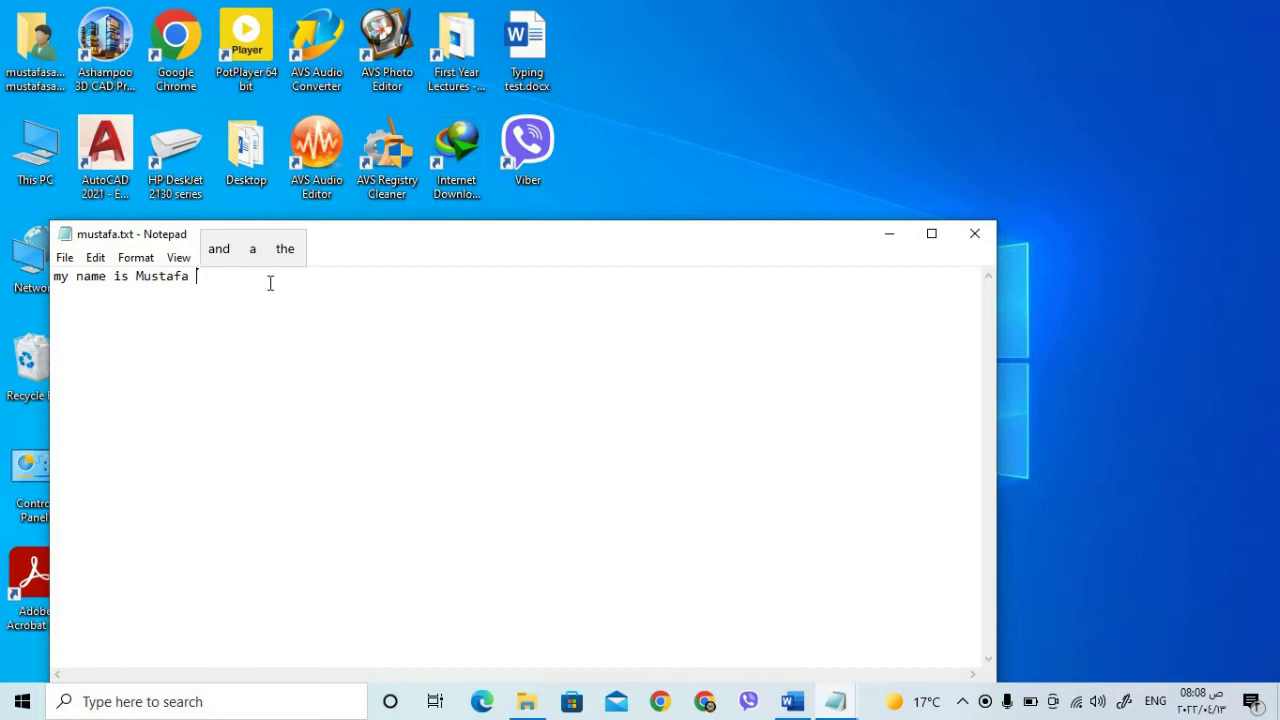
pyautogui.write('I l')
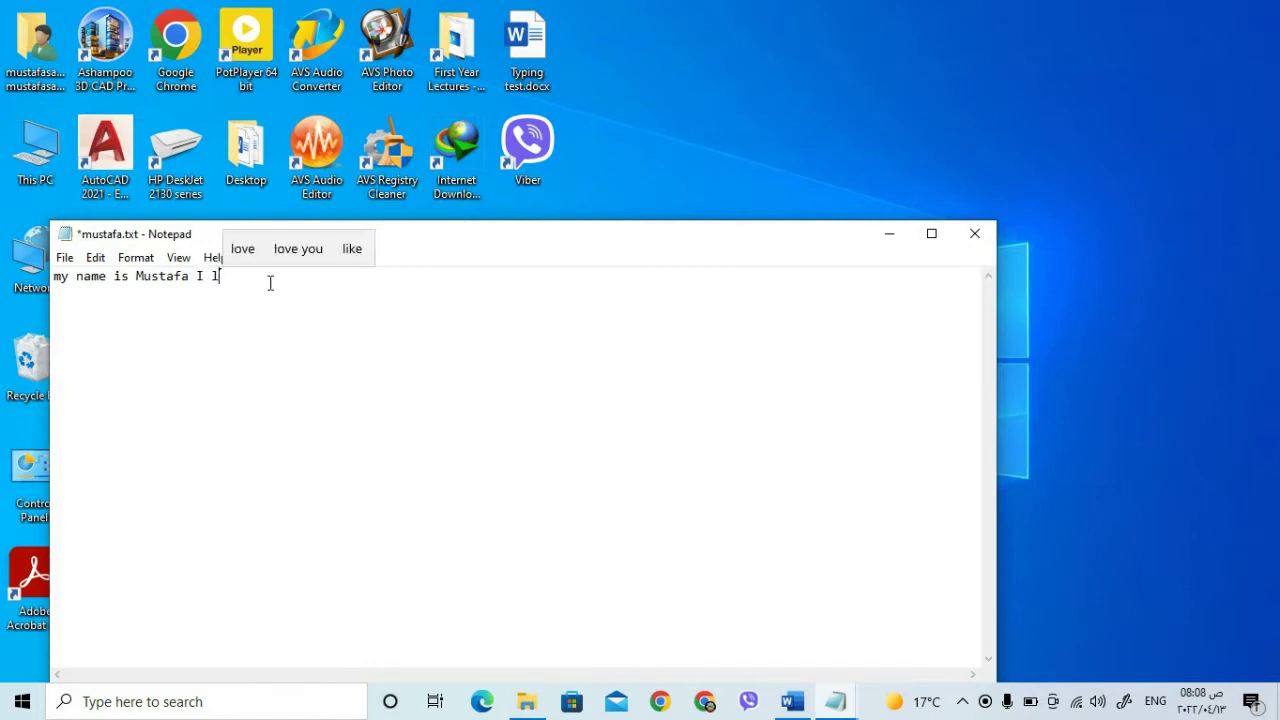
pyautogui.write('ove ')
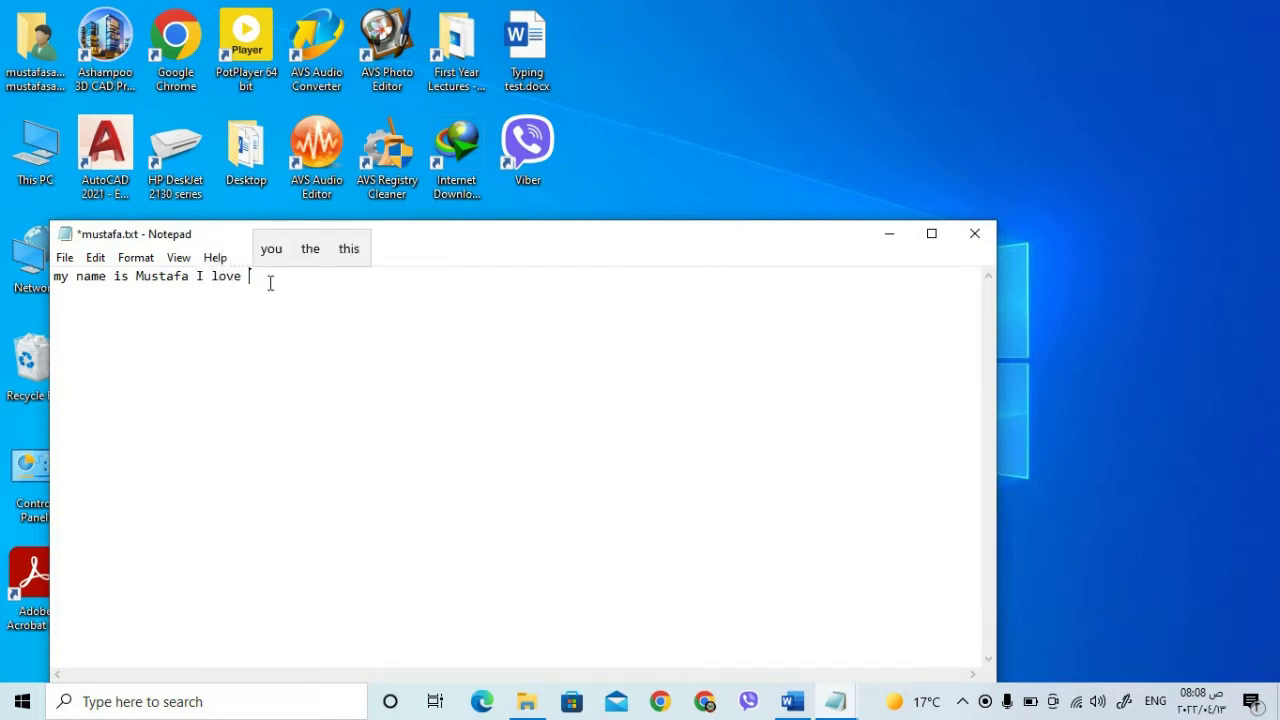
pyautogui.write('my con')
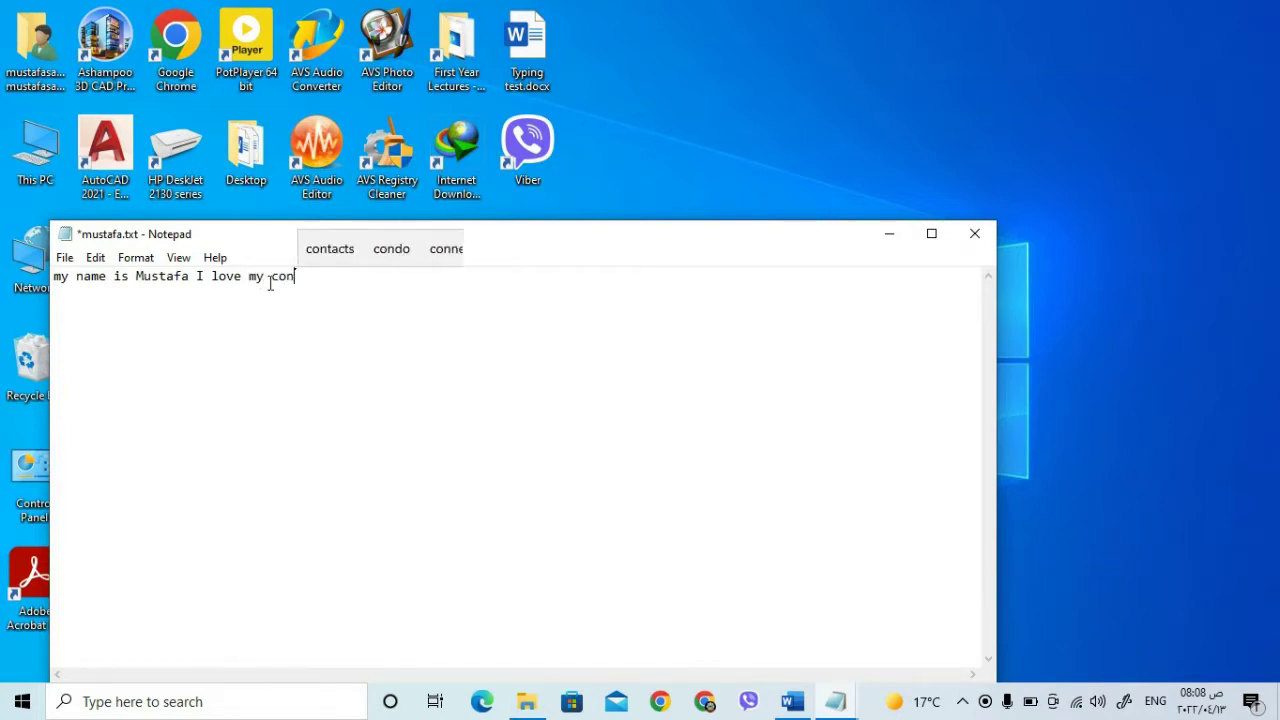
pyautogui.write('ta')
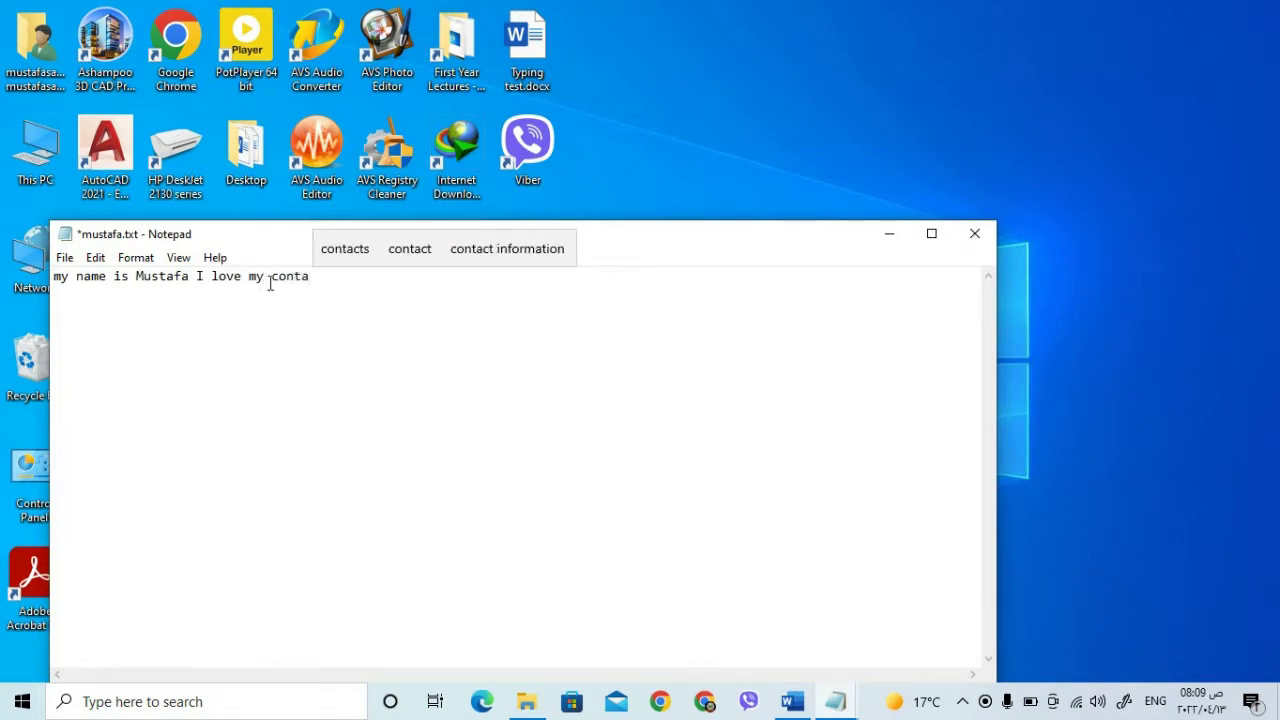
pyautogui.press('BackSpace')
pyautogui.press('BackSpace')
pyautogui.press('BackSpace')
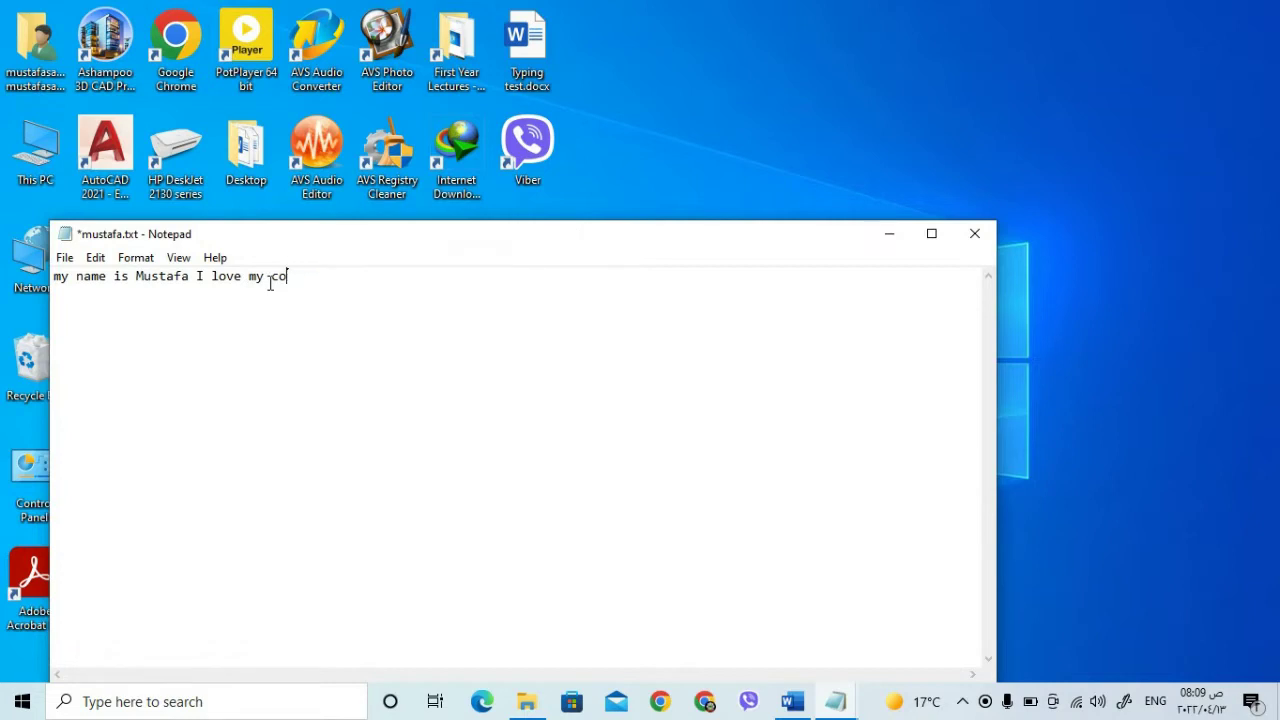
pyautogui.write('untary')
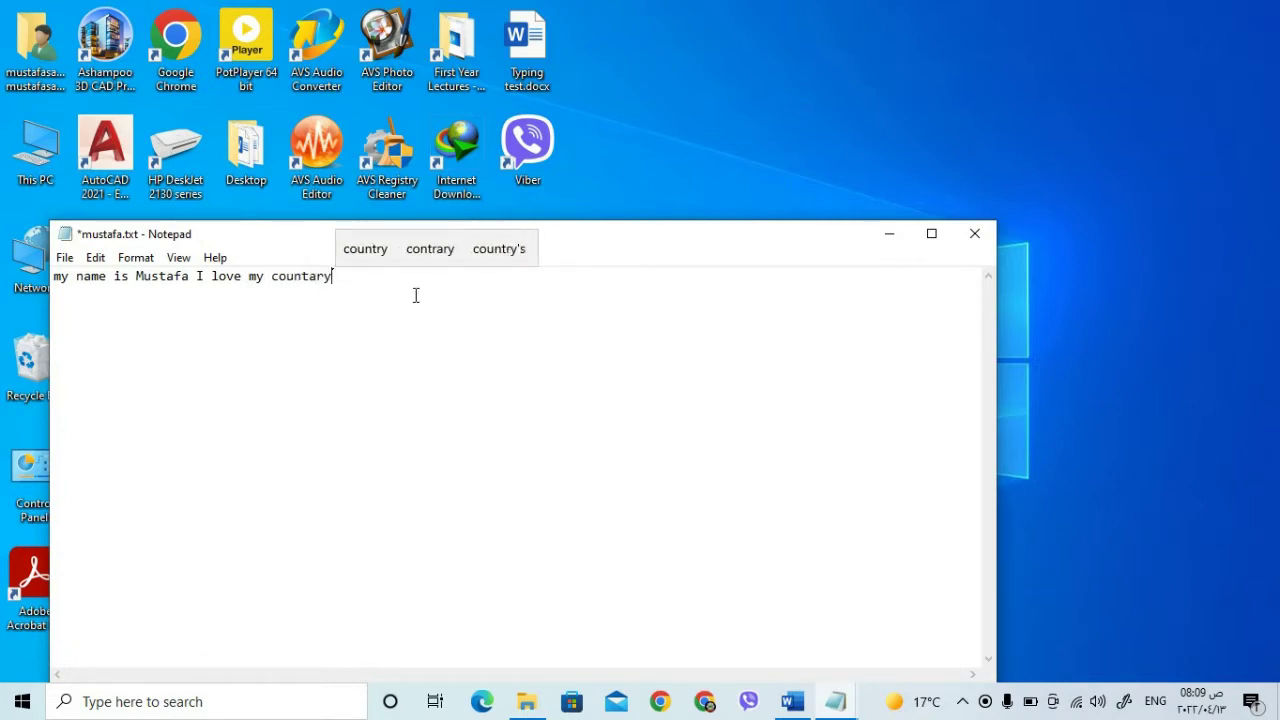
# Close the original text file with its changes saved, and reopen it briefly to check the added text.
pyautogui.click(985, 246)
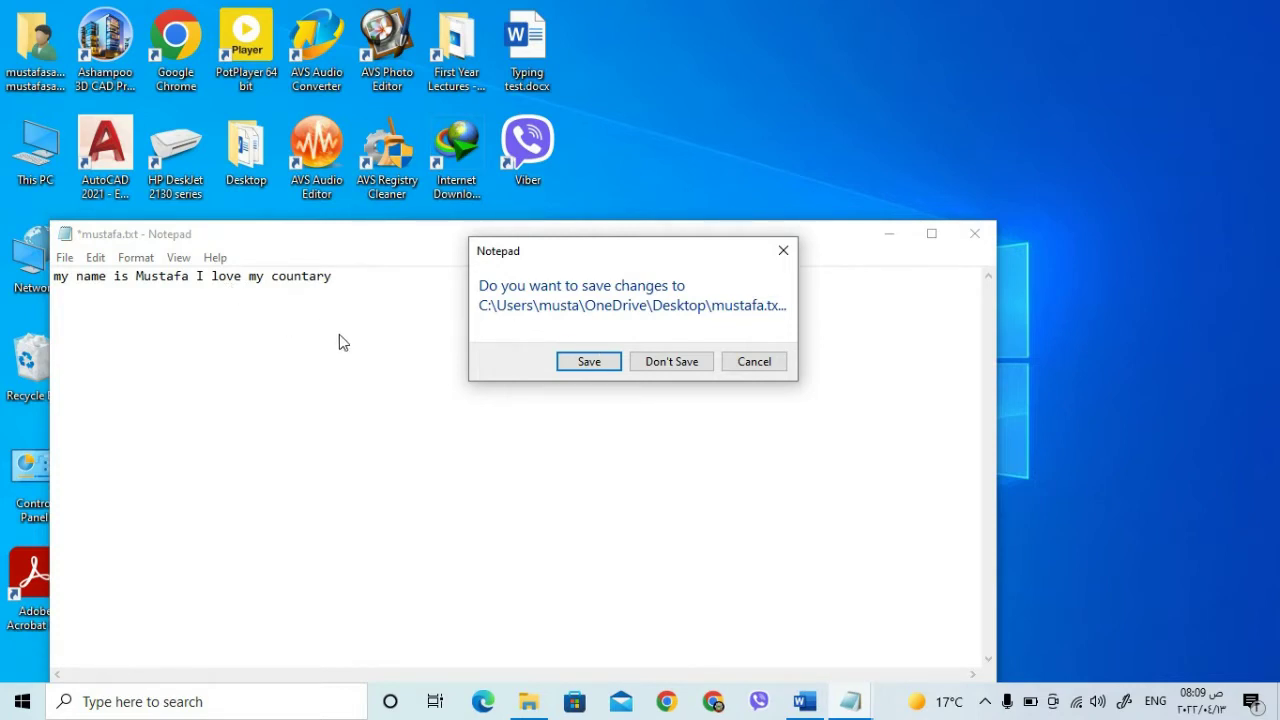
pyautogui.click(594, 361)
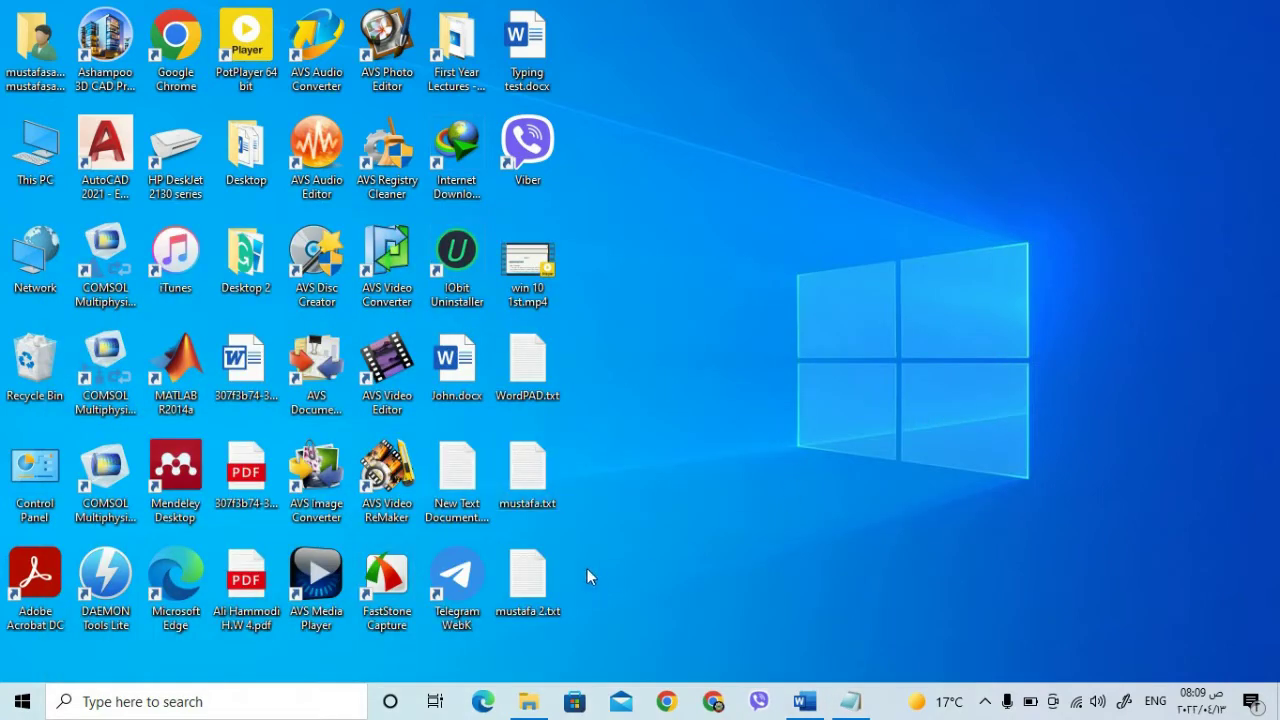
pyautogui.doubleClick(523, 475)
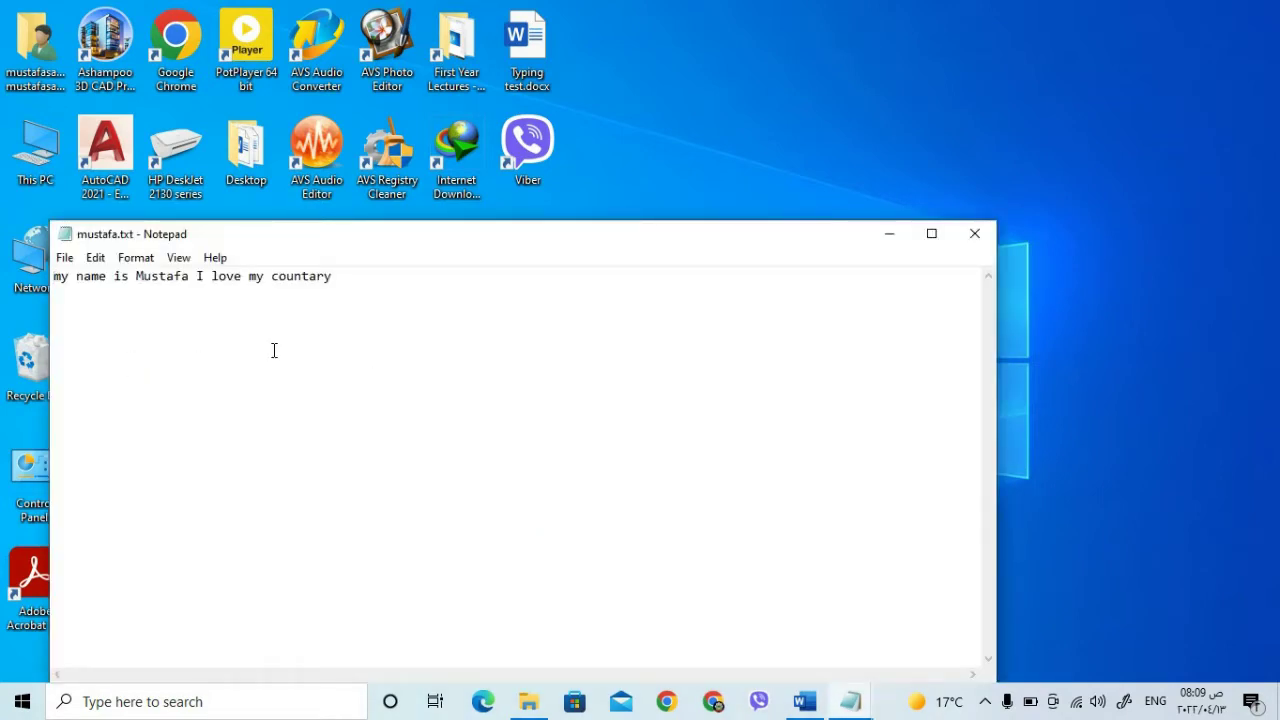
pyautogui.click(975, 232)
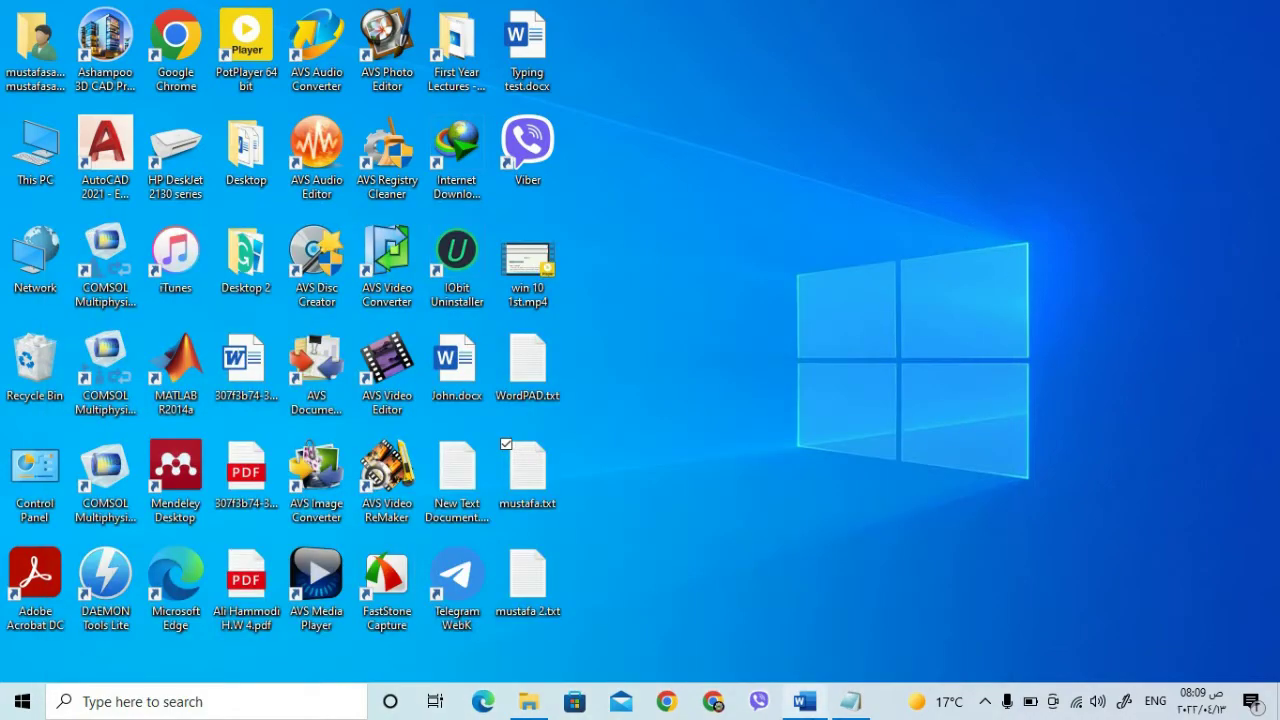
# Switch to the lecture notes in Word, examine the "To rename a file" instructions, and minimize the document.
pyautogui.click(810, 701)
pyautogui.scroll(-5, 634, 486)
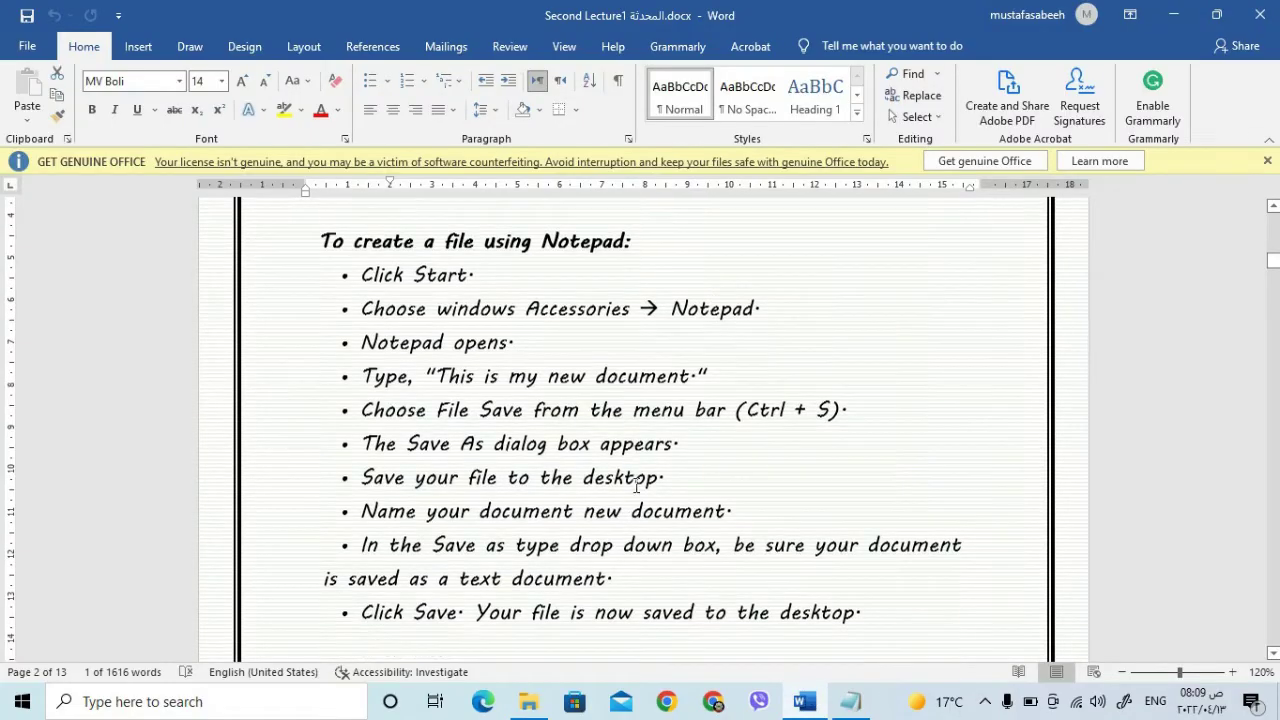
pyautogui.scroll(-3, 634, 486)
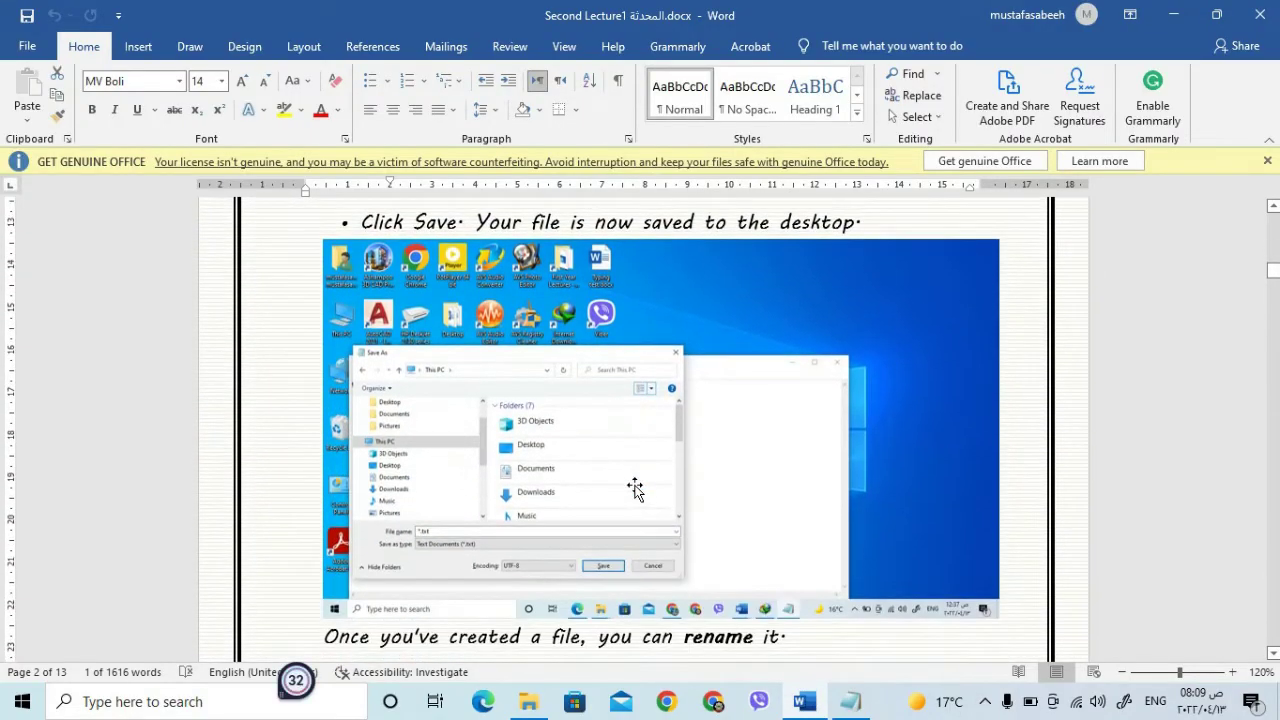
pyautogui.scroll(-1, 634, 486)
pyautogui.scroll(-10, 633, 464)
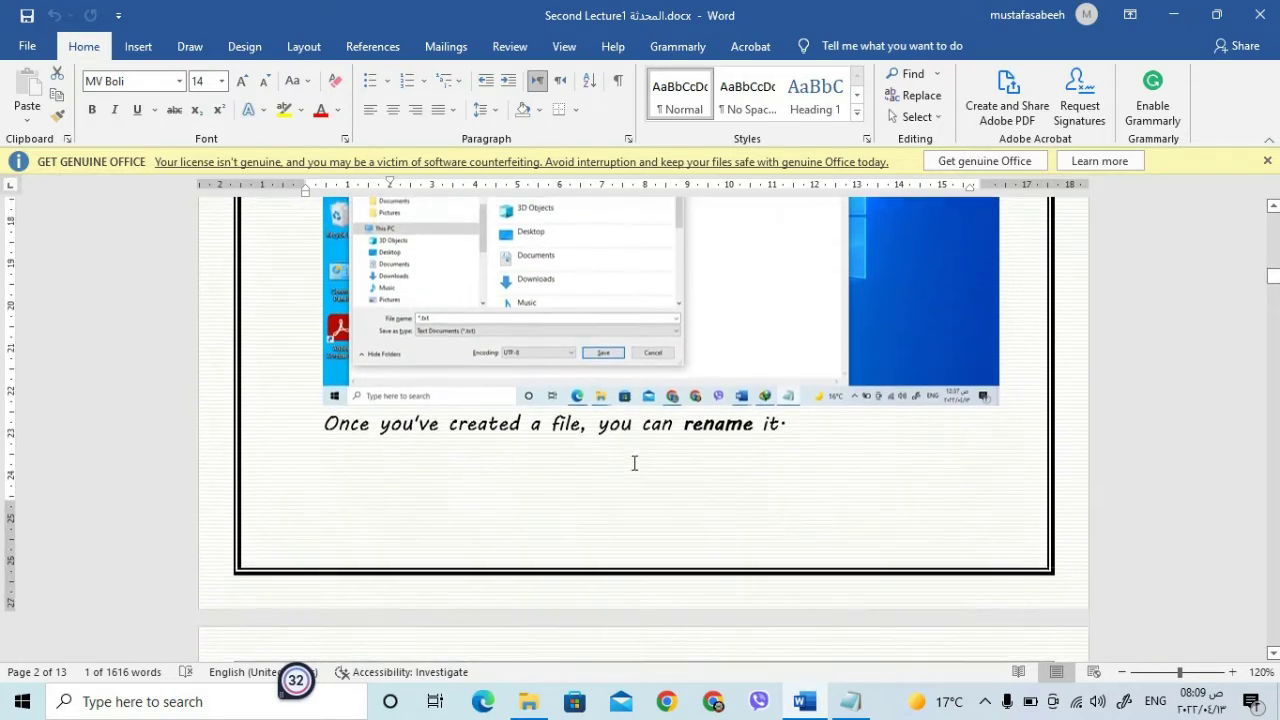
pyautogui.scroll(4, 634, 464)
pyautogui.scroll(-5, 634, 463)
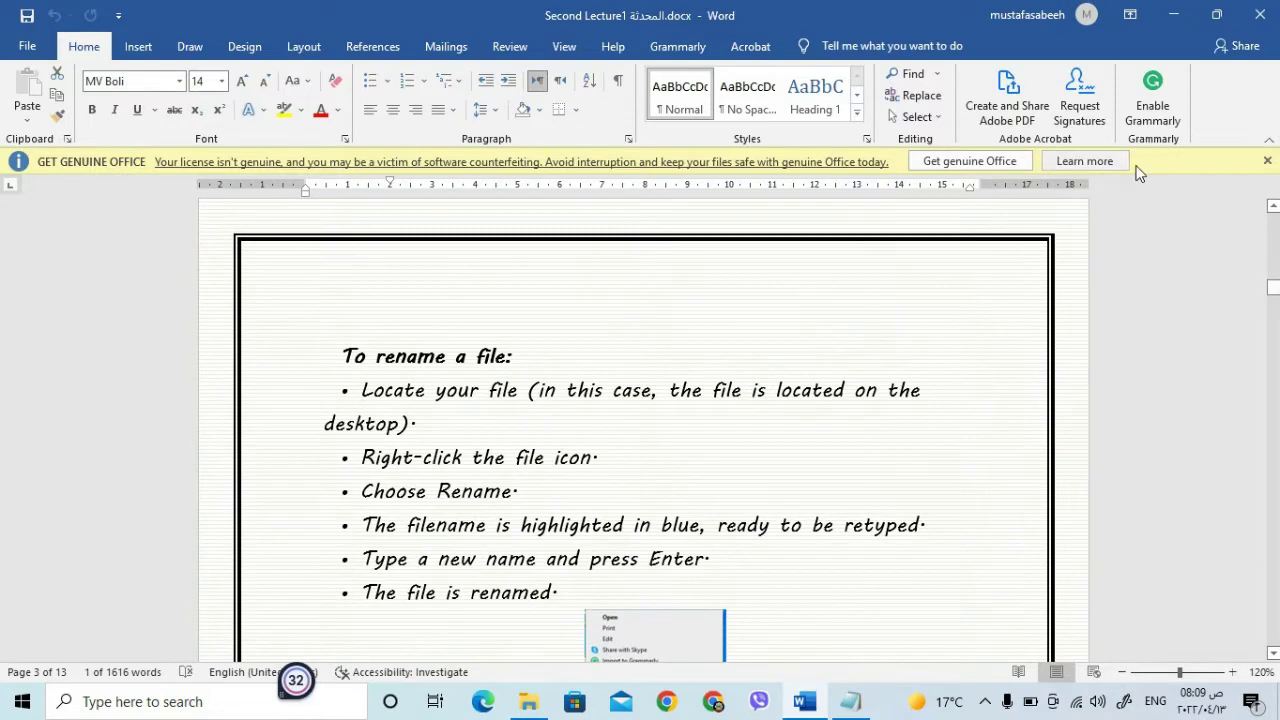
pyautogui.scroll(-1, 657, 274)
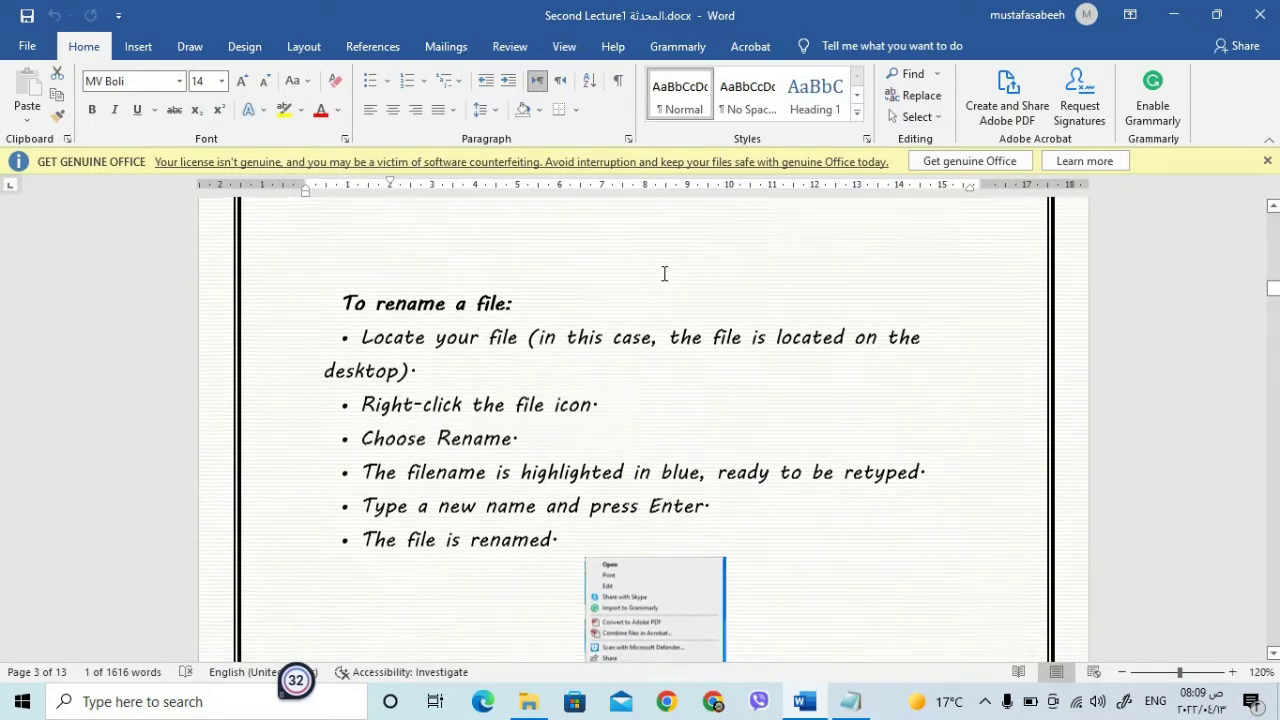
pyautogui.click(1173, 15)
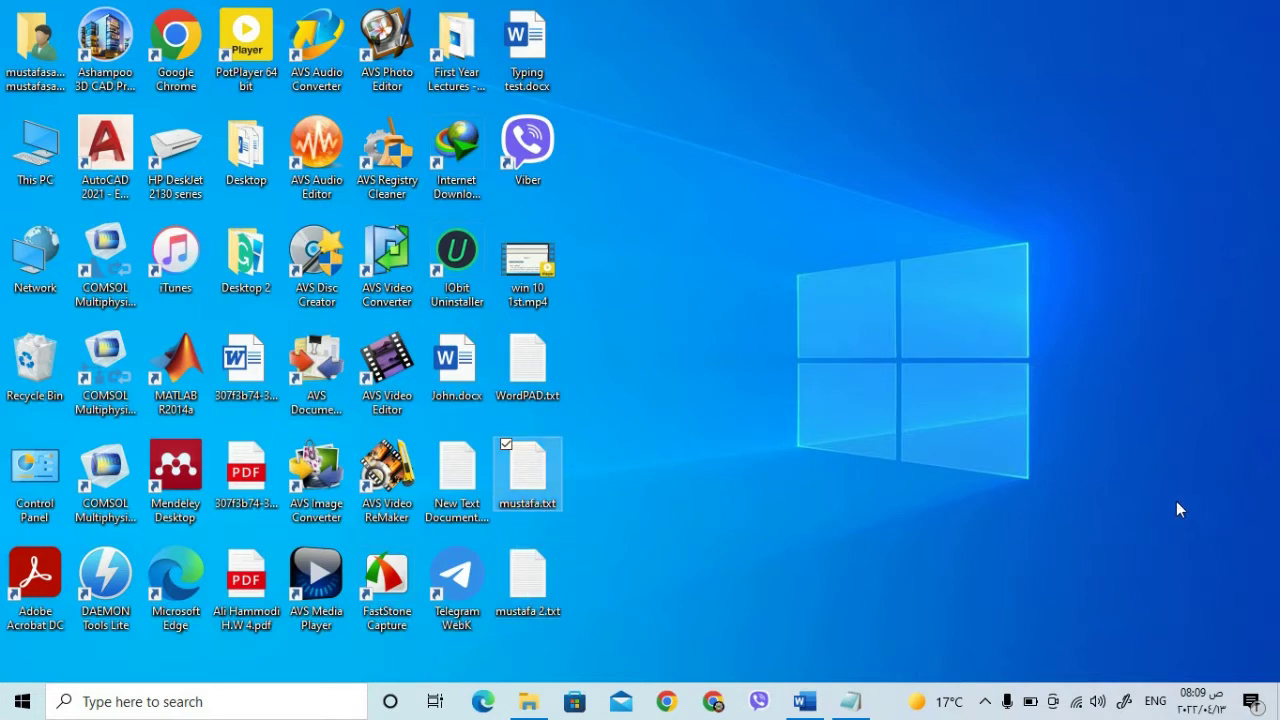
pyautogui.click(529, 505)
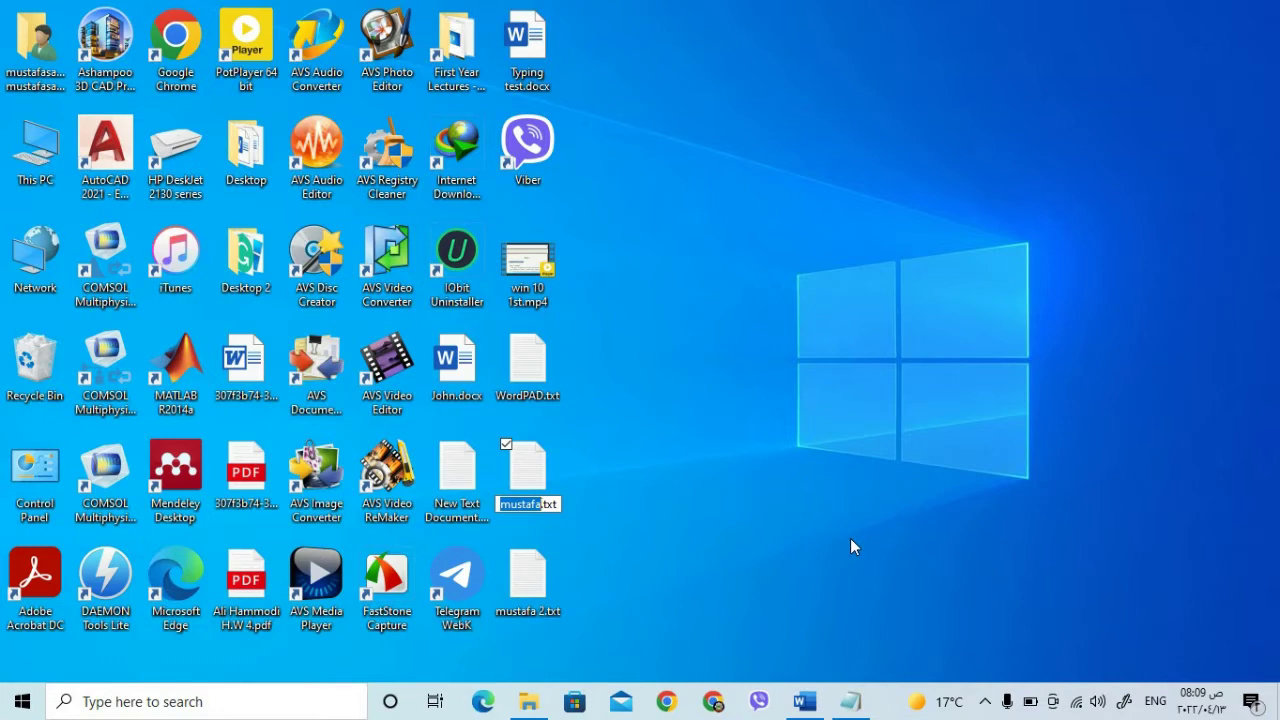
pyautogui.press('Return')
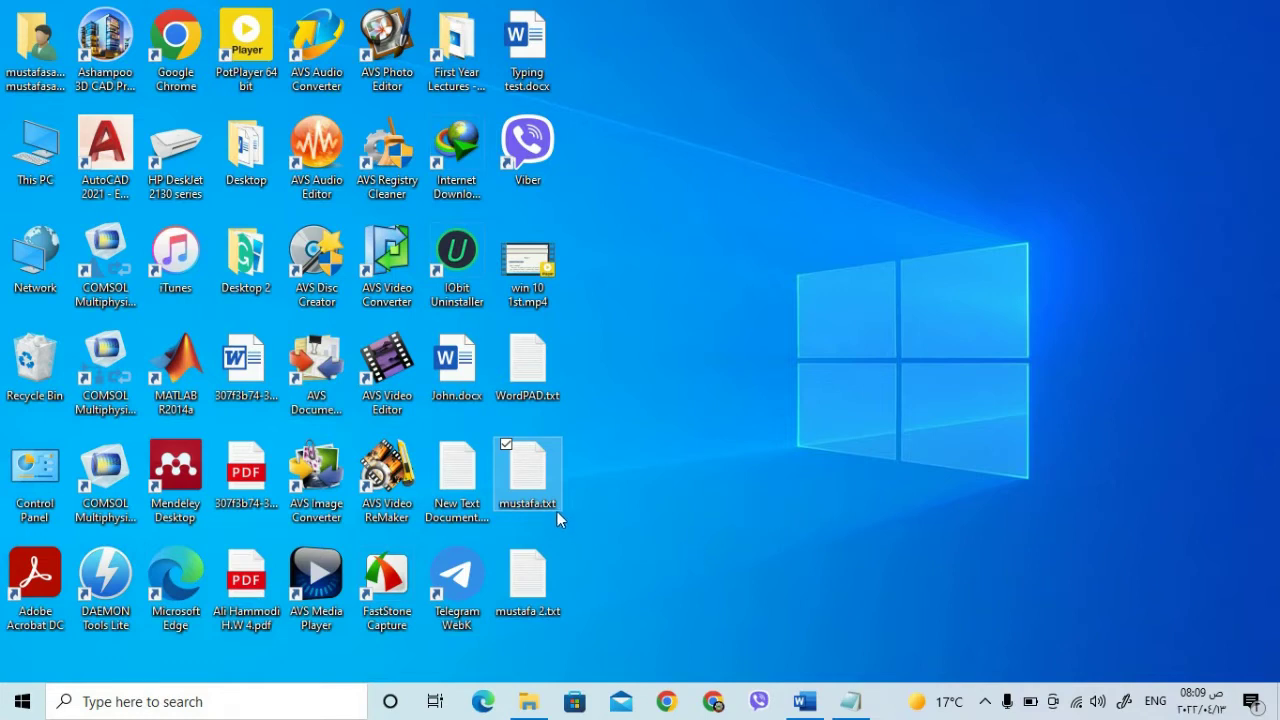
pyautogui.moveTo(537, 500)
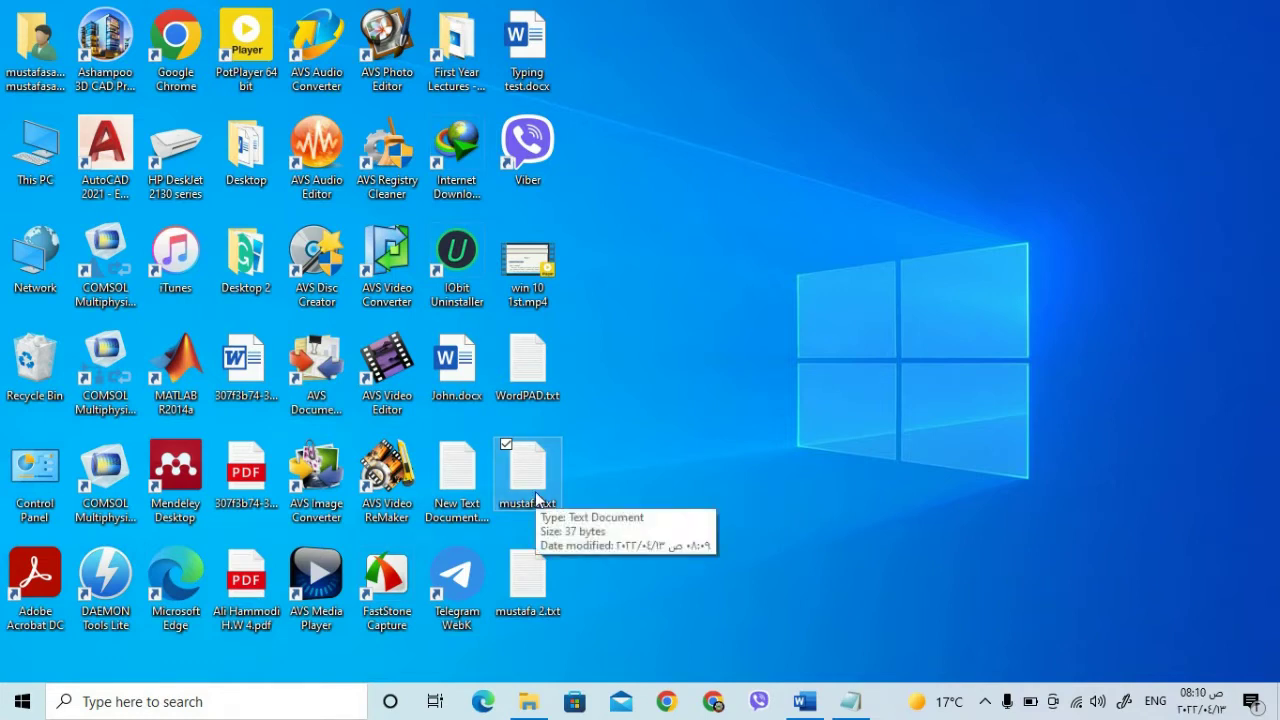
pyautogui.doubleClick(532, 489)
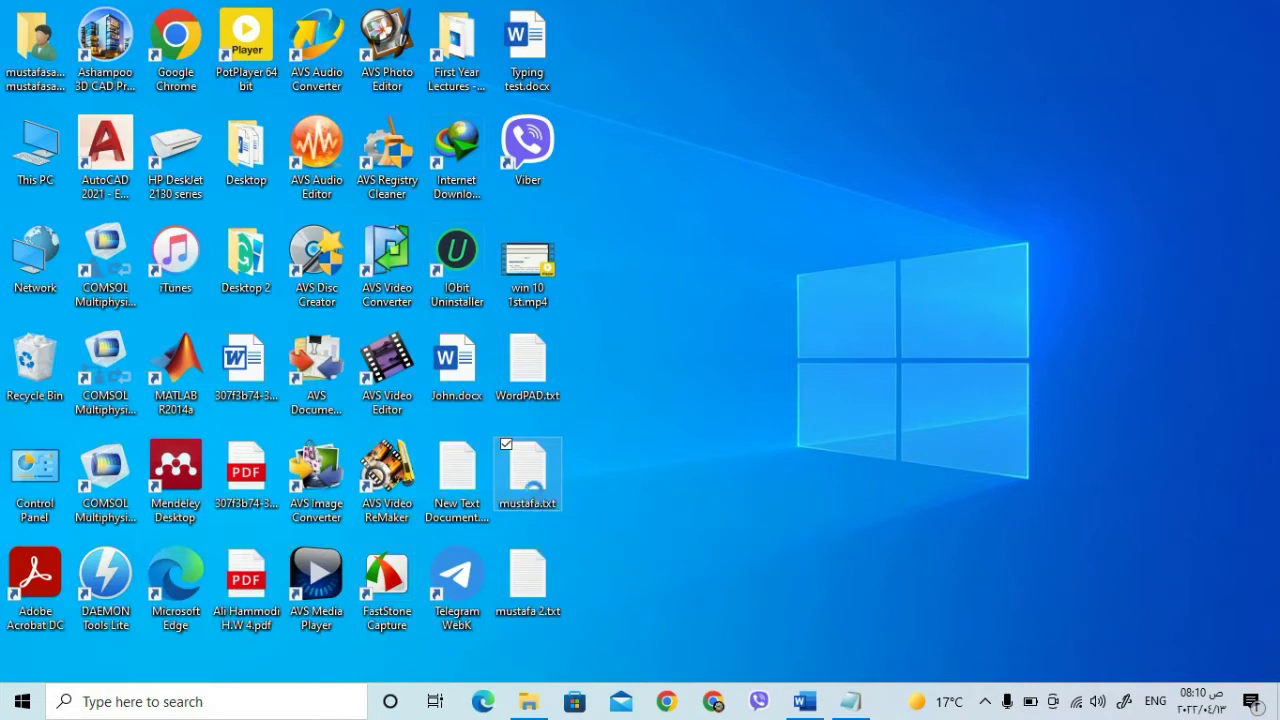
# Rename the original text file on the desktop by adding a space and 1 to the end of its name.
pyautogui.rightClick(532, 489)
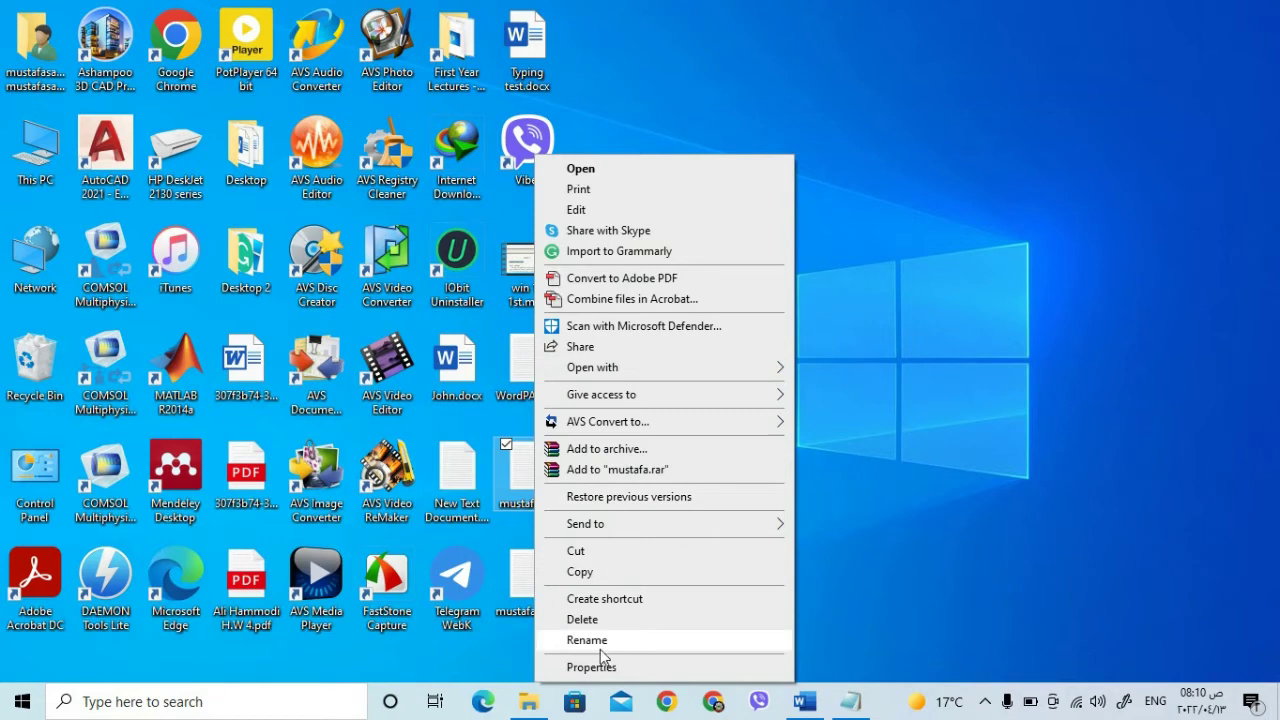
pyautogui.click(600, 643)
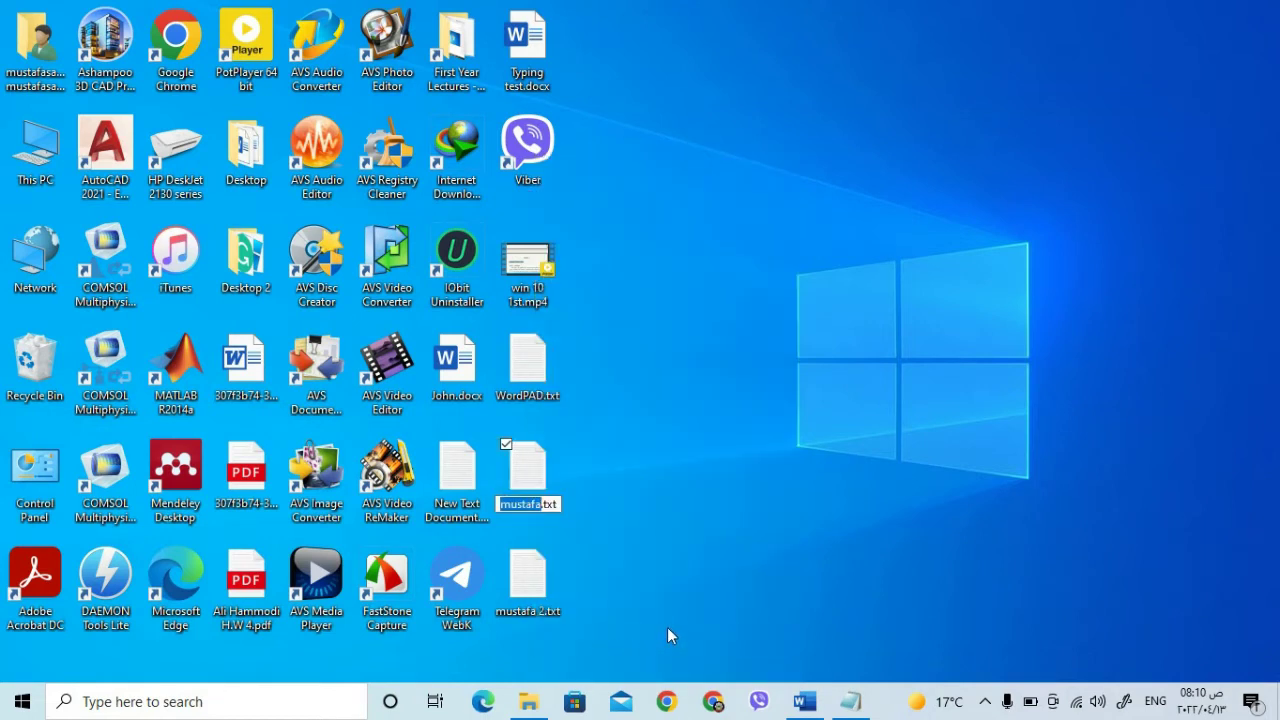
pyautogui.write('mustafa 1')
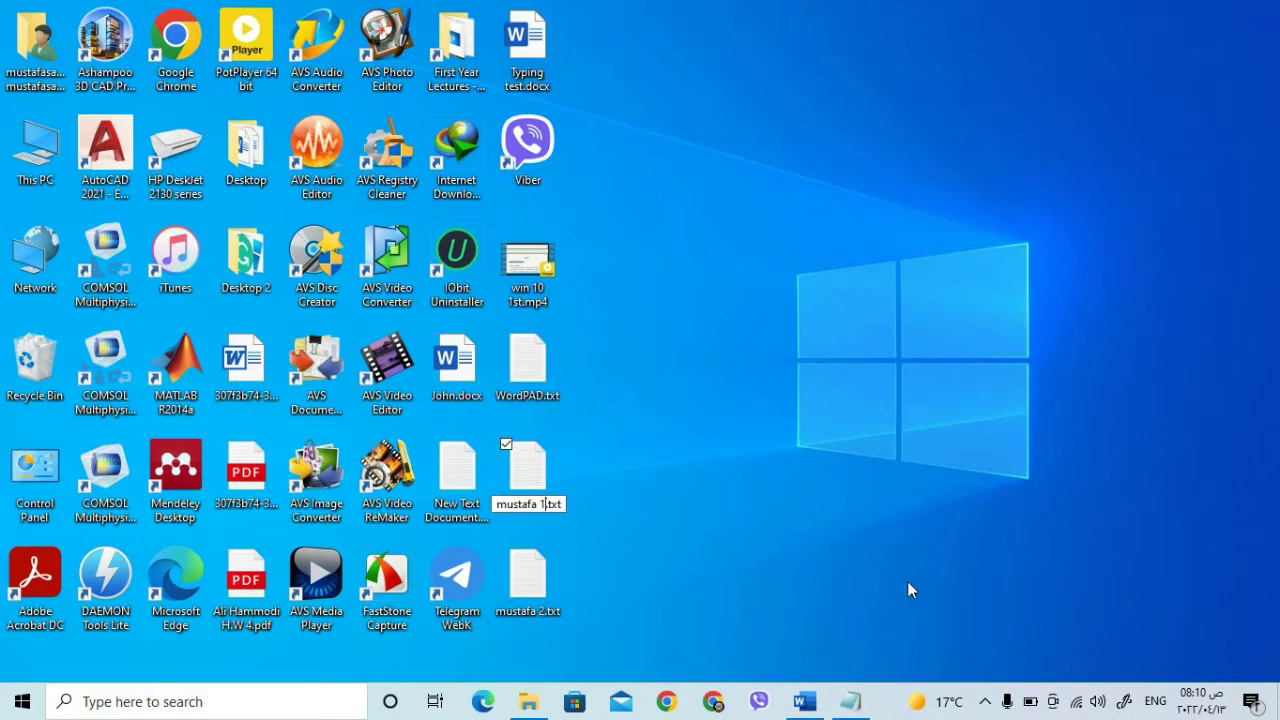
pyautogui.press('Return')
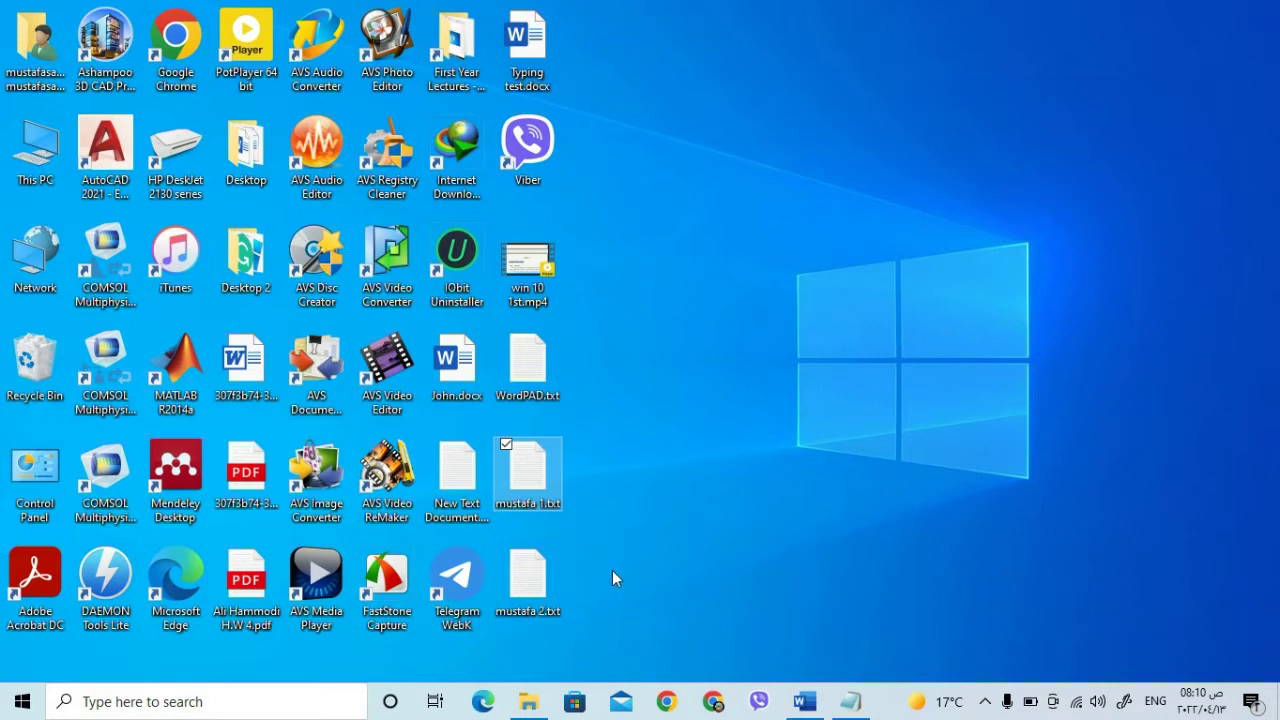
pyautogui.rightClick(537, 505)
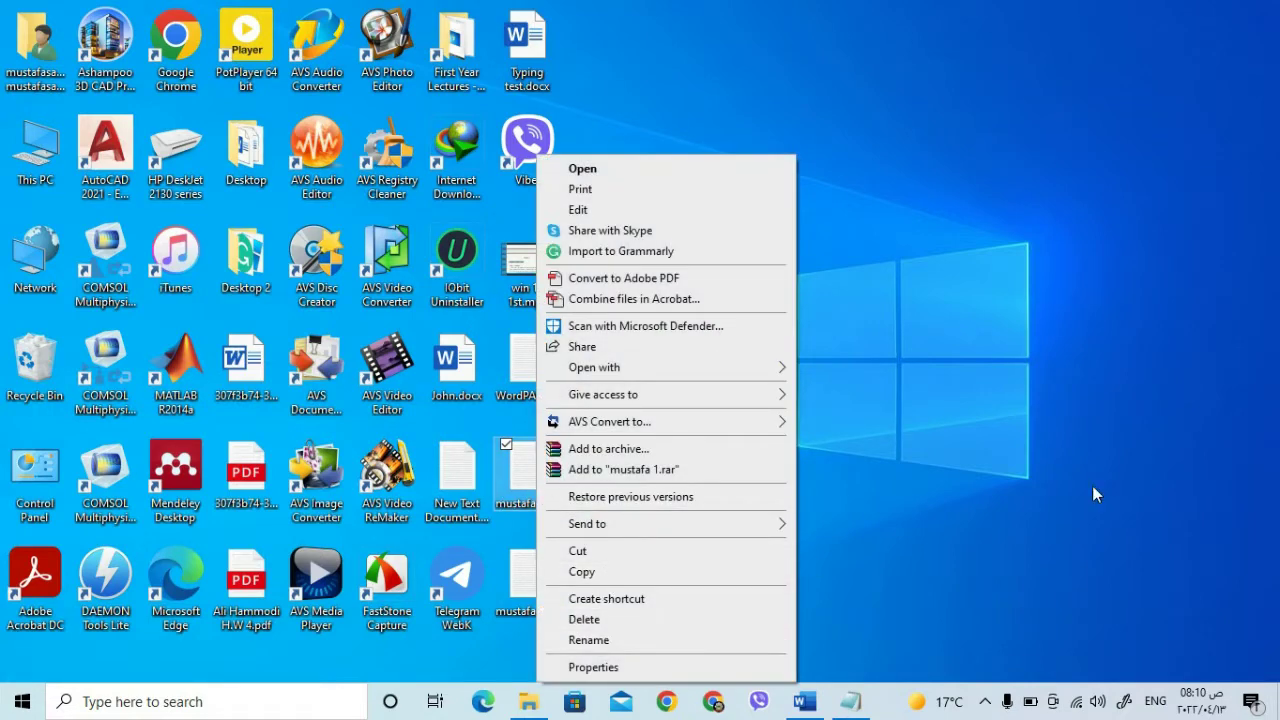
pyautogui.click(1230, 431)
pyautogui.click(537, 505)
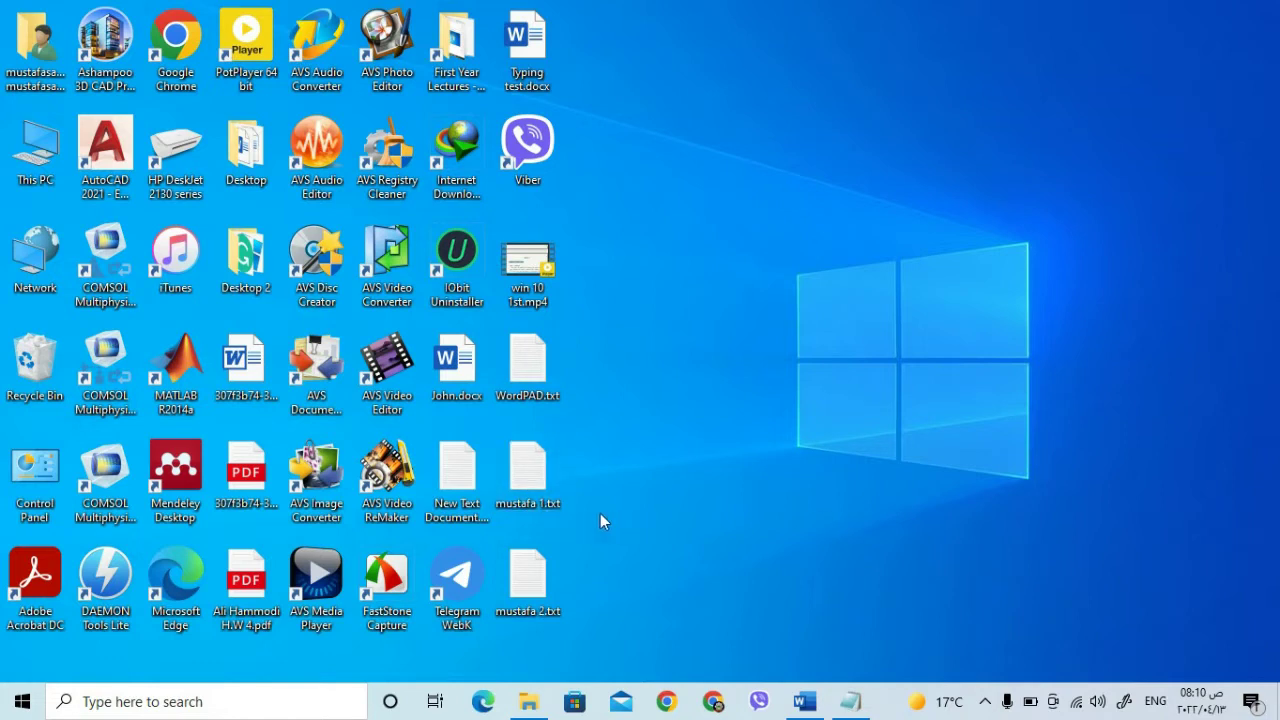
pyautogui.click(527, 505)
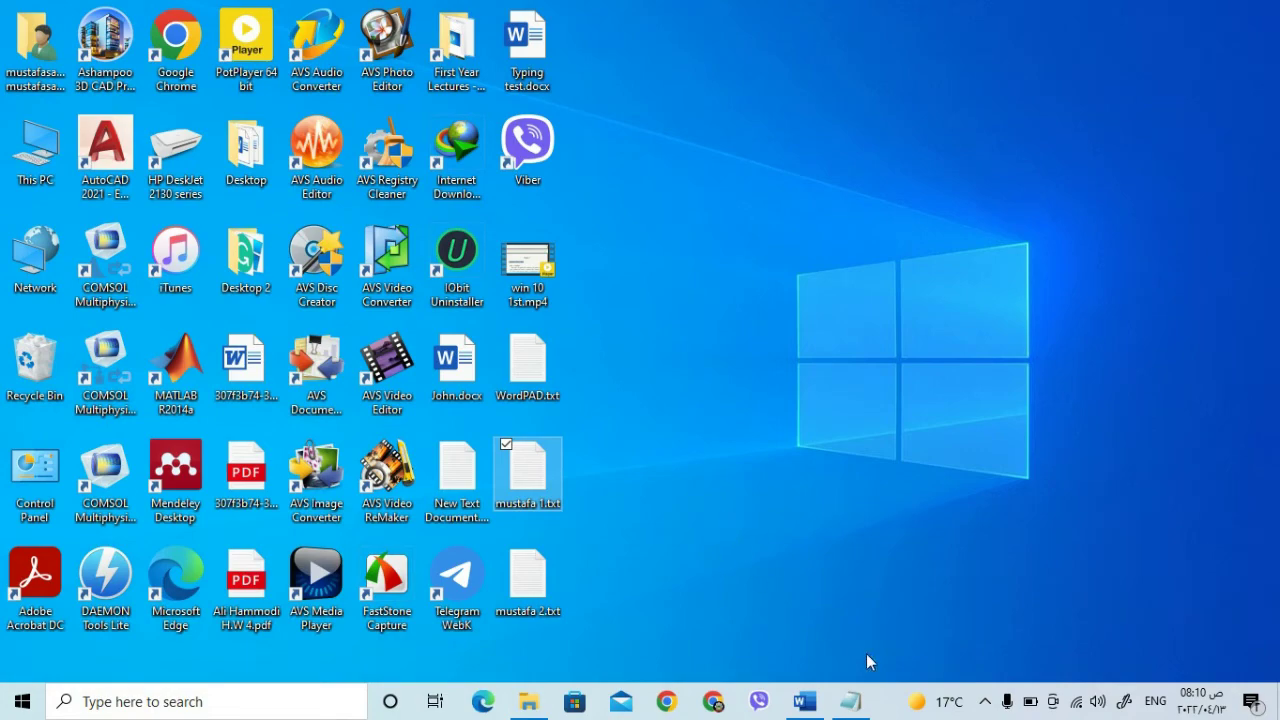
# Switch to the lecture notes in Word, examine the "To delete a file" instructions, and minimize the document.
pyautogui.click(805, 701)
pyautogui.scroll(-1, 687, 461)
pyautogui.scroll(-7, 687, 461)
pyautogui.scroll(-1, 687, 461)
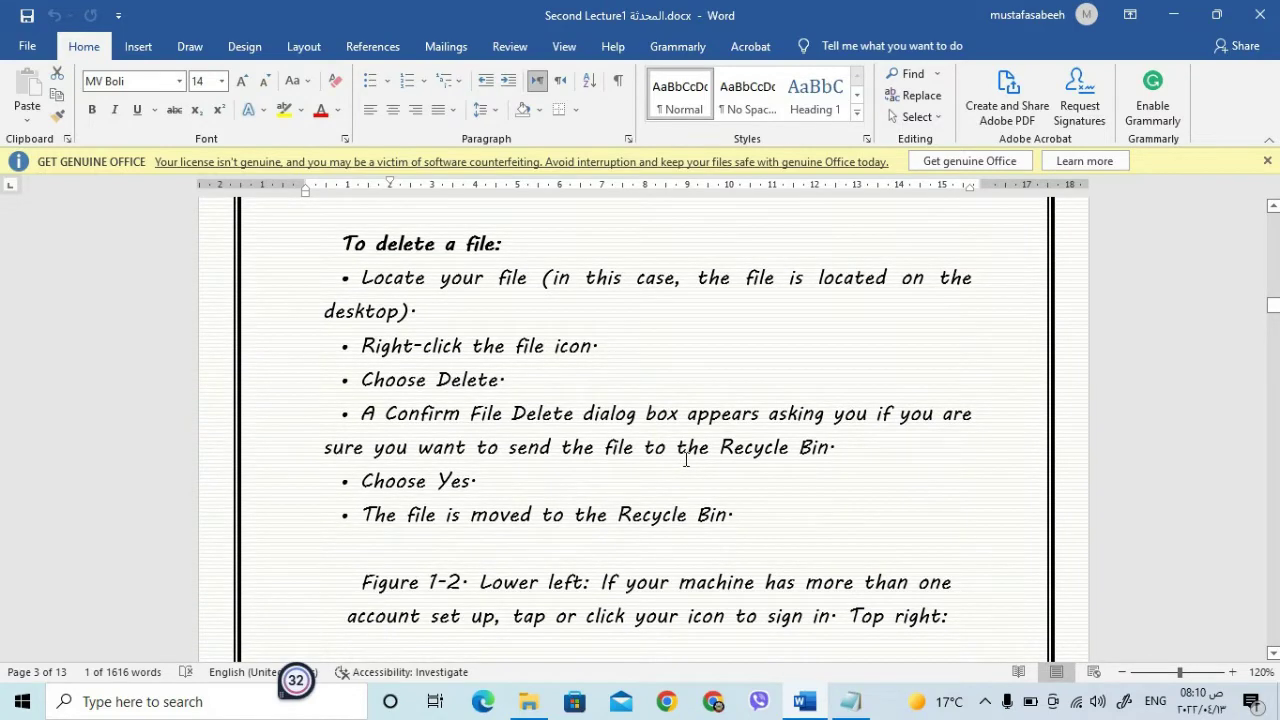
pyautogui.scroll(-1, 686, 459)
pyautogui.scroll(1, 686, 459)
pyautogui.click(1165, 14)
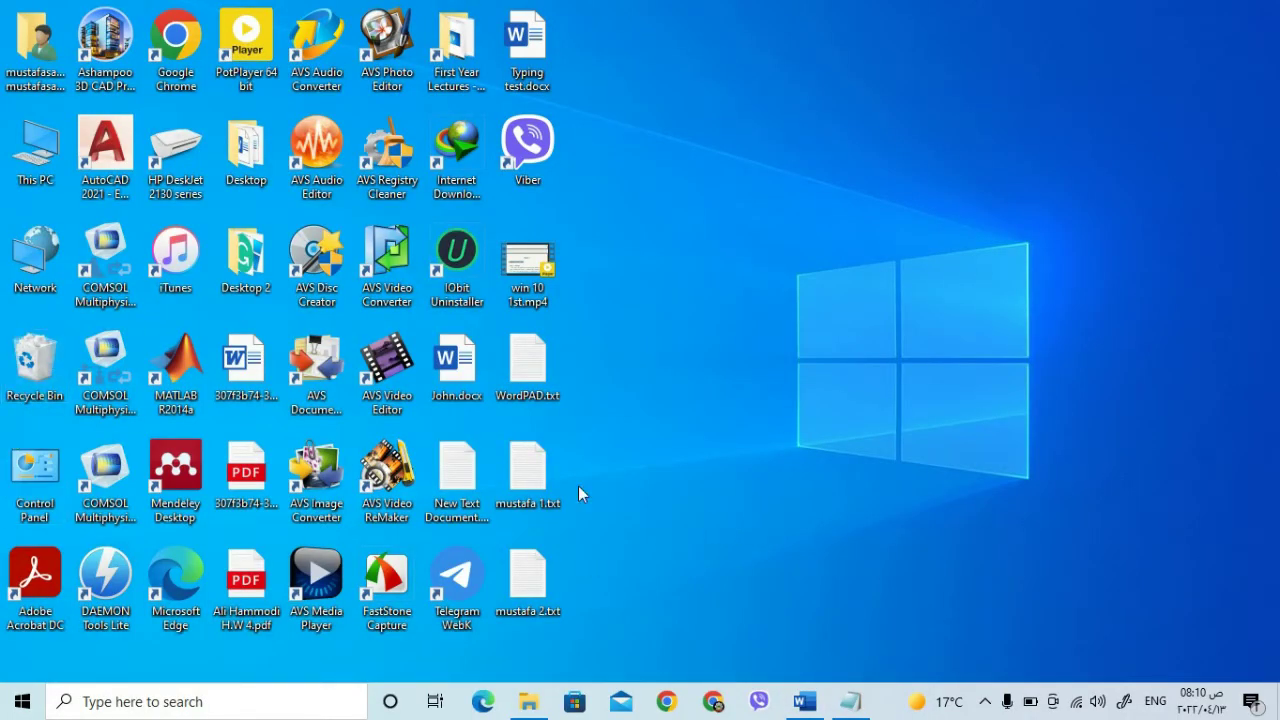
# Move New Text Document from the desktop into the Recycle Bin, and delete WordPAD.txt.
pyautogui.doubleClick(466, 503)
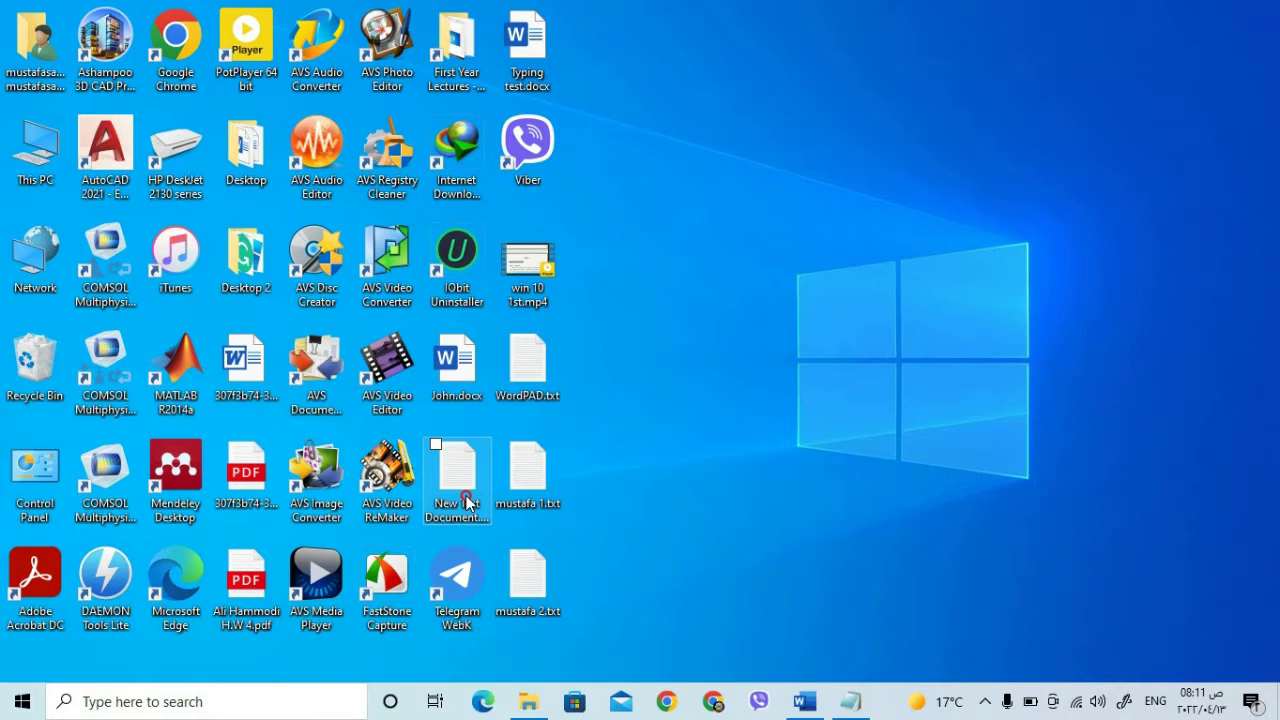
pyautogui.moveTo(463, 477); pyautogui.dragTo(45, 362)
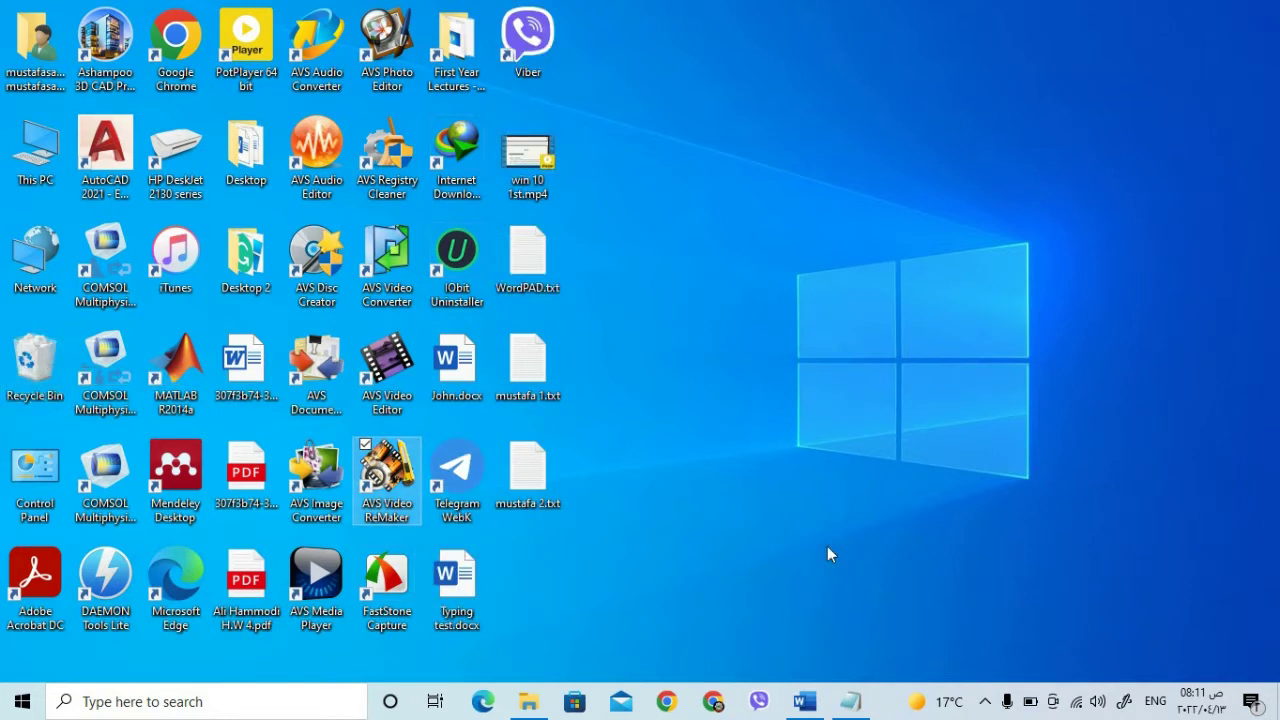
pyautogui.rightClick(553, 242)
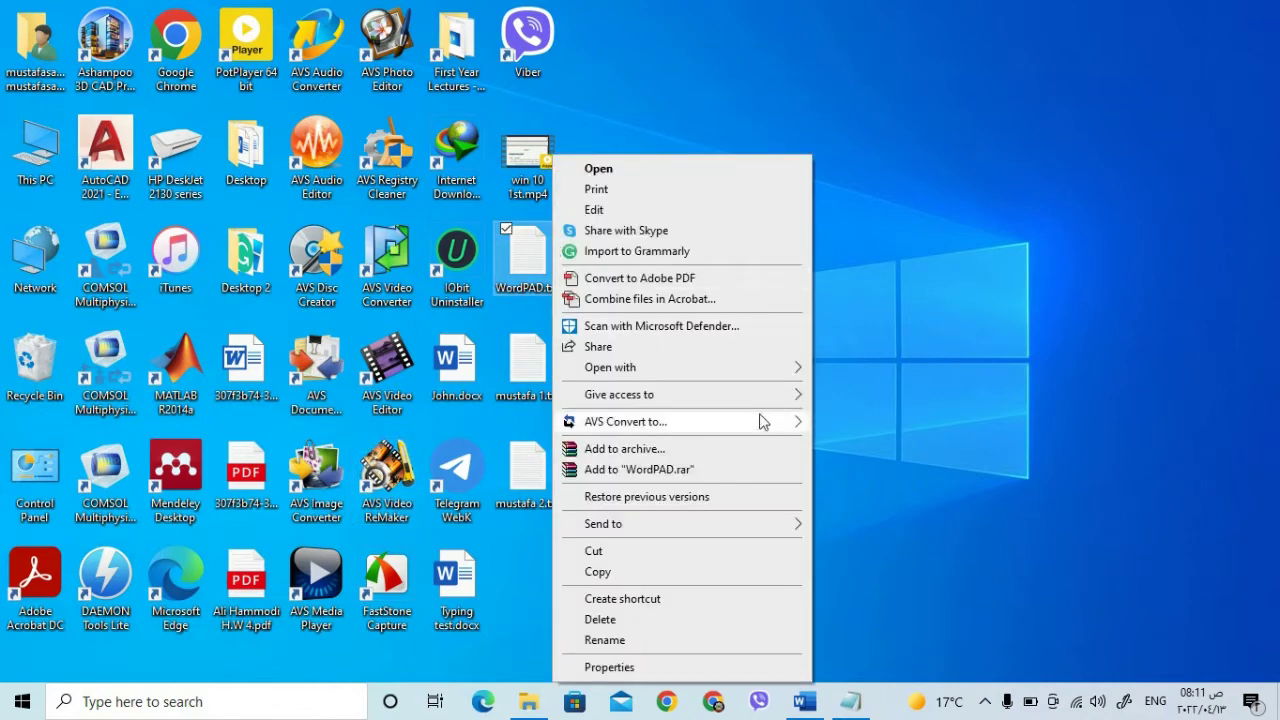
pyautogui.click(600, 619)
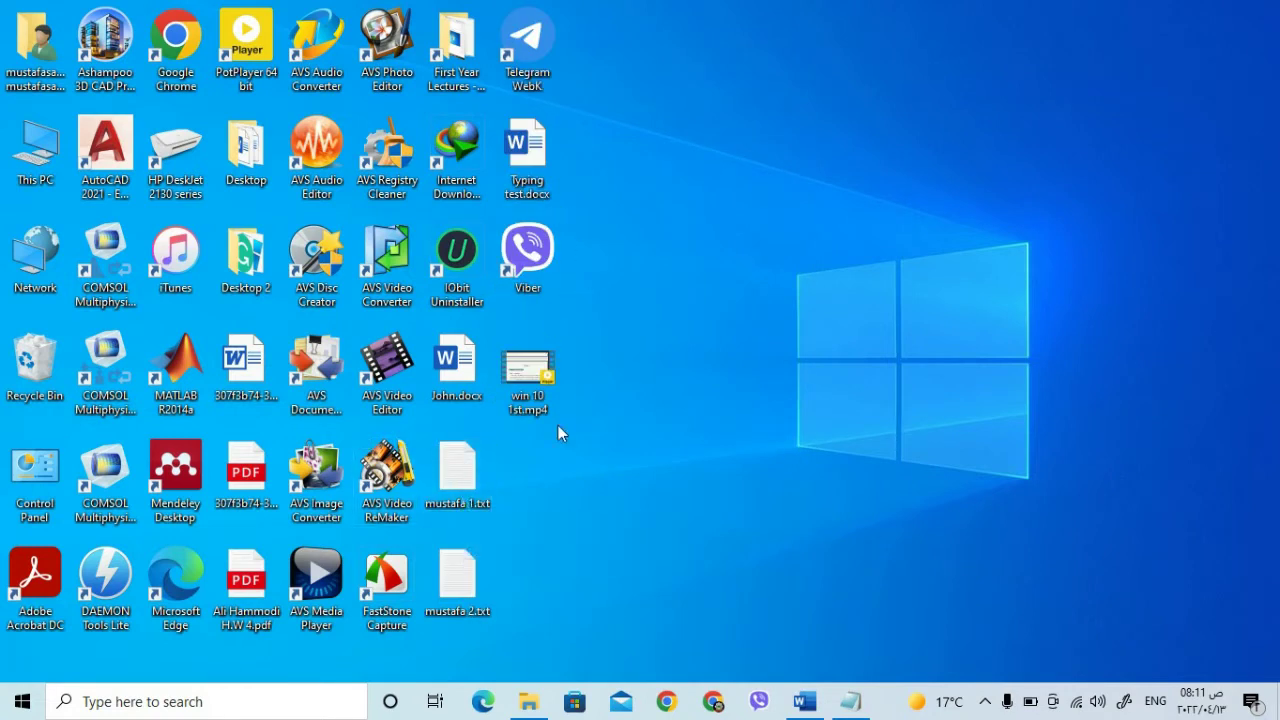
# Find and open the On-Screen Keyboard, and move it clear of the Word document whose name starts with 307f3b74.
pyautogui.click(248, 378)
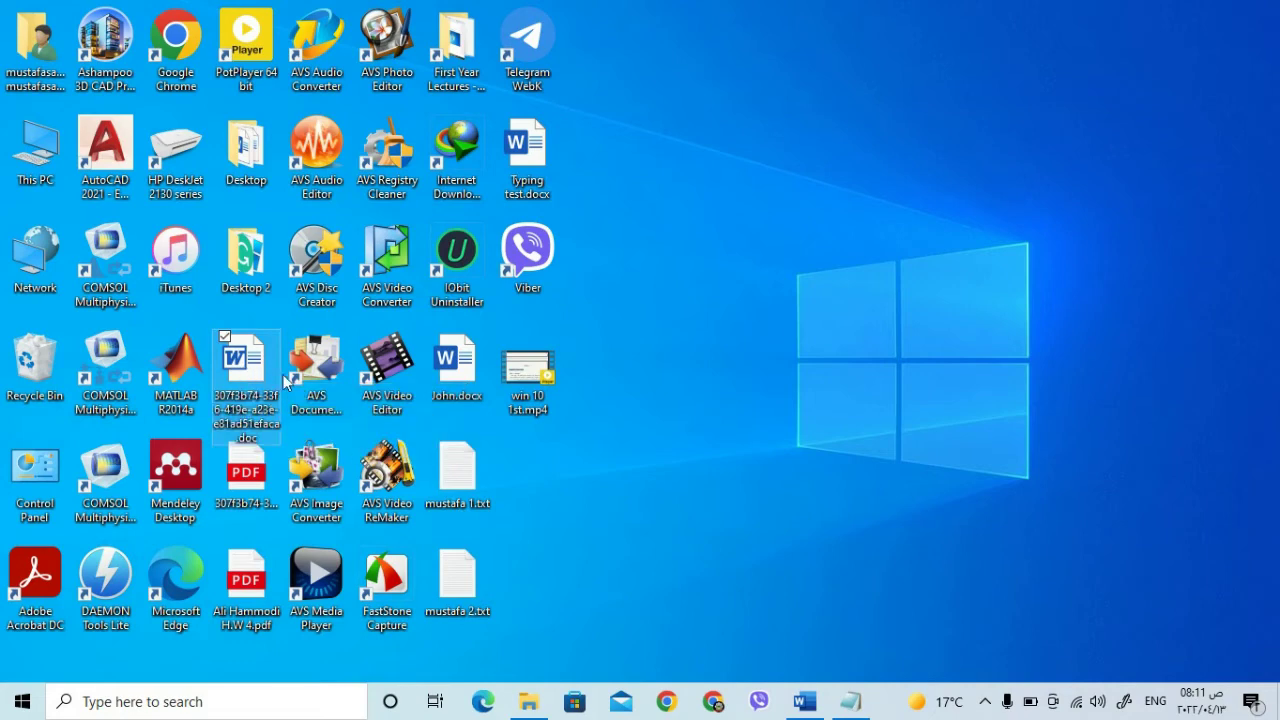
pyautogui.click(331, 712)
pyautogui.write('onsc')
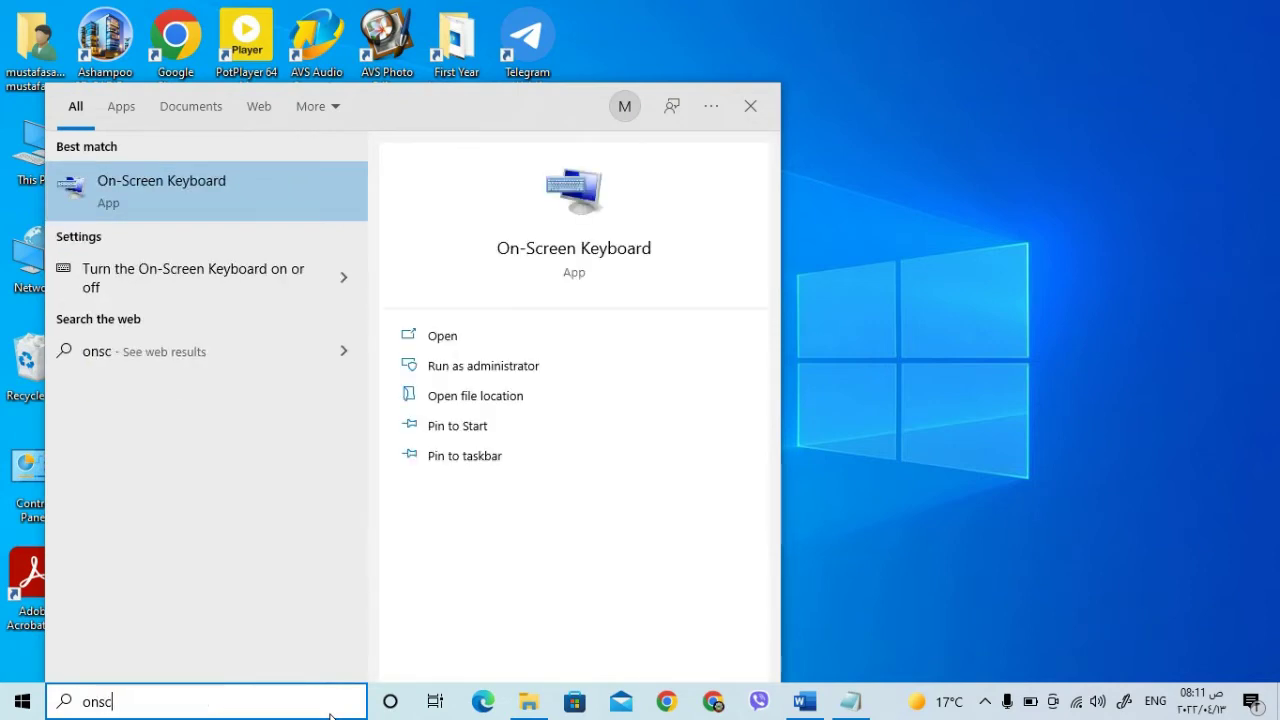
pyautogui.press('Return')
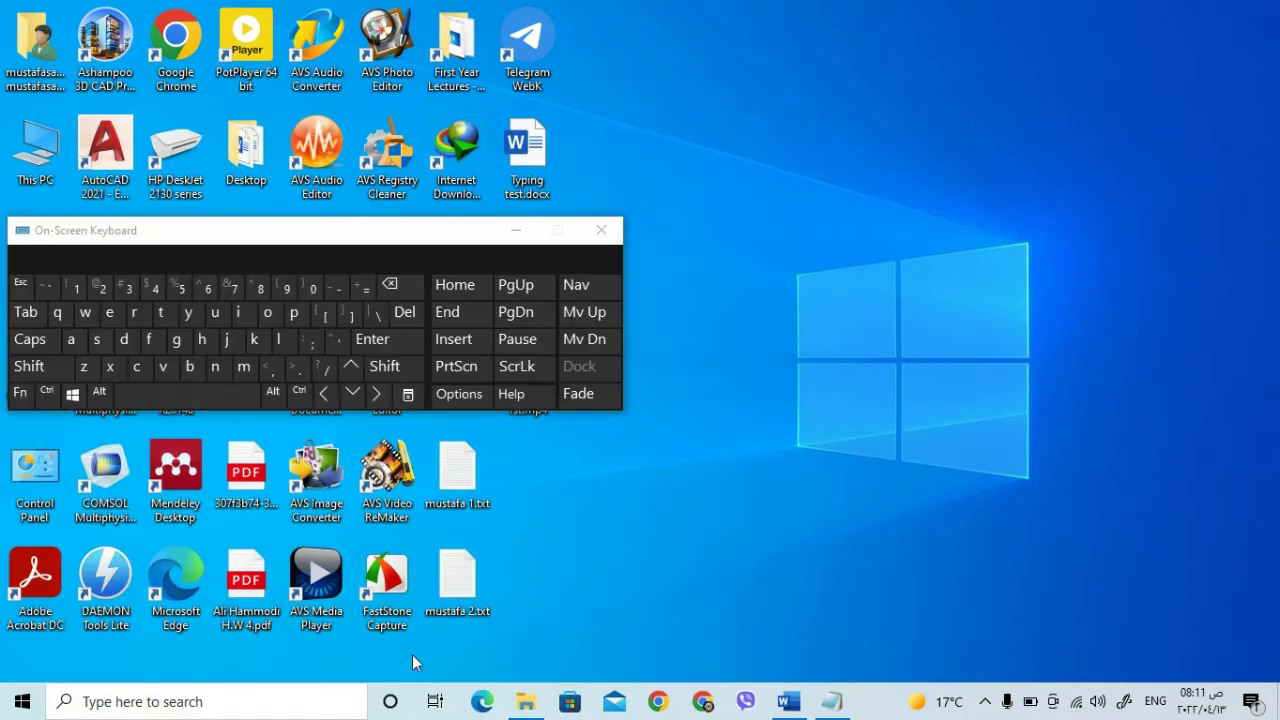
pyautogui.click(420, 317)
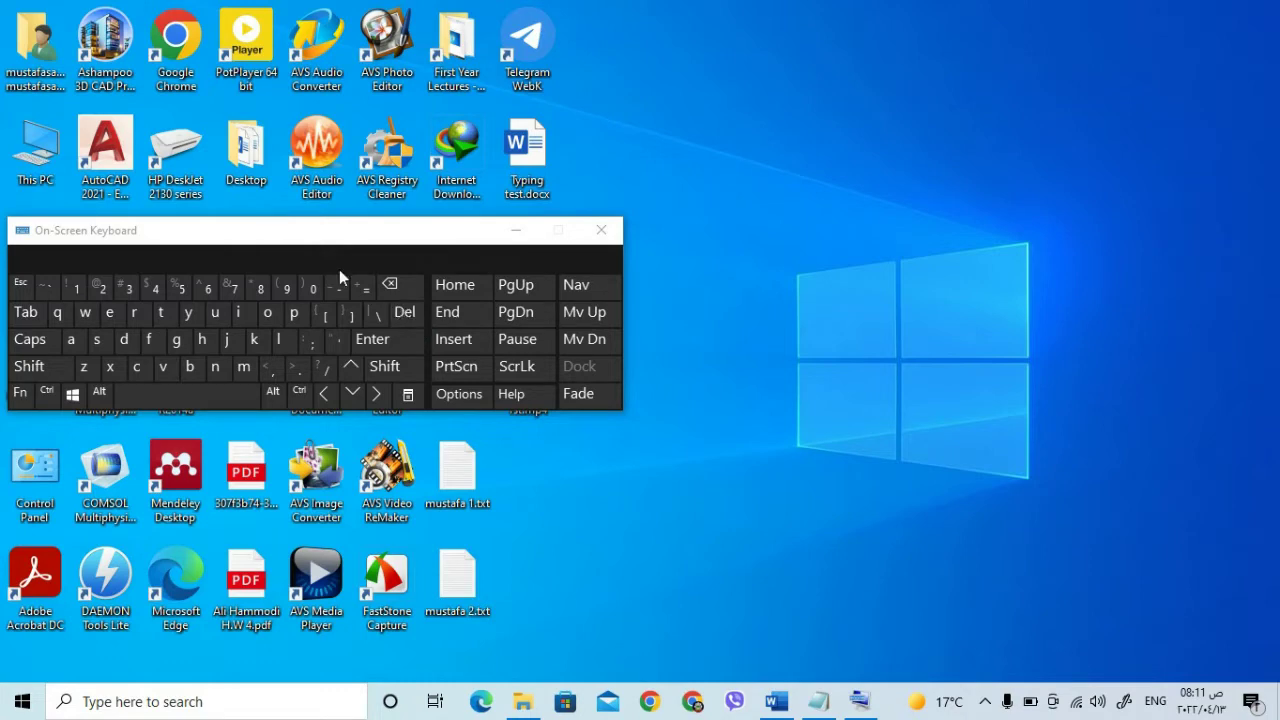
pyautogui.moveTo(320, 238); pyautogui.dragTo(728, 241)
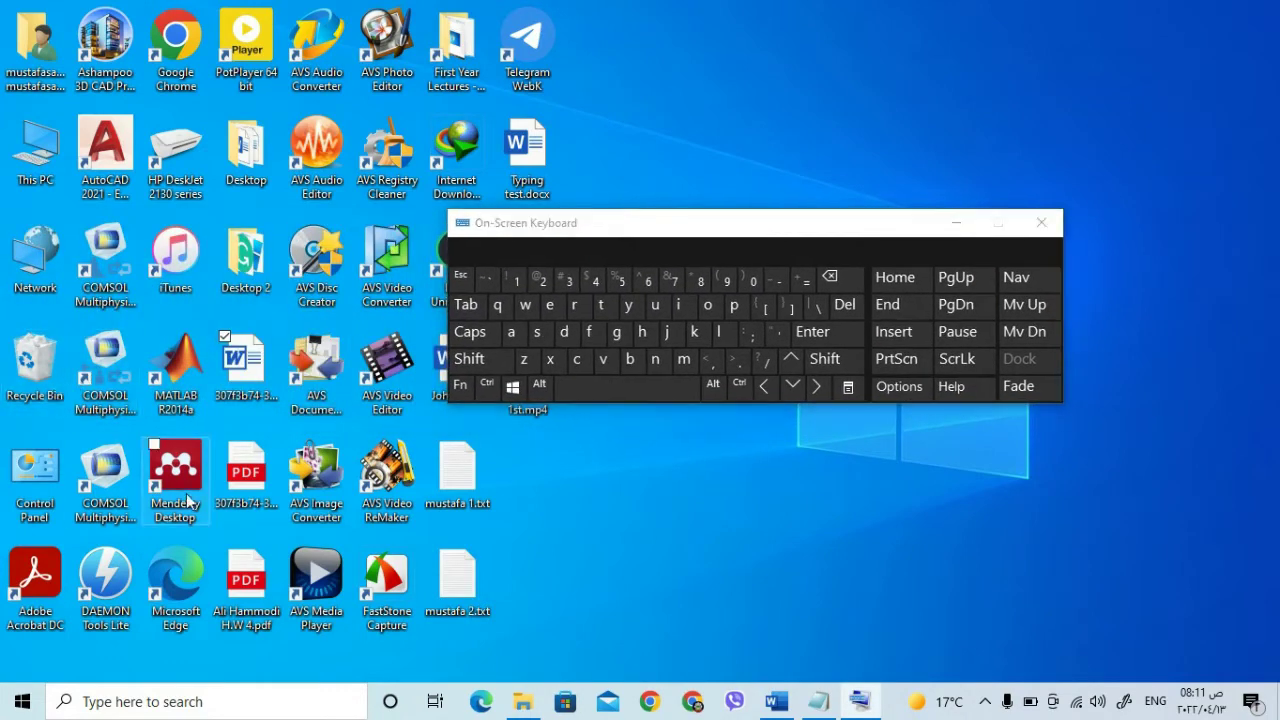
# Delete the 307f3b74 Word document from the desktop using the On-Screen Keyboard, and close the keyboard.
pyautogui.click(237, 355)
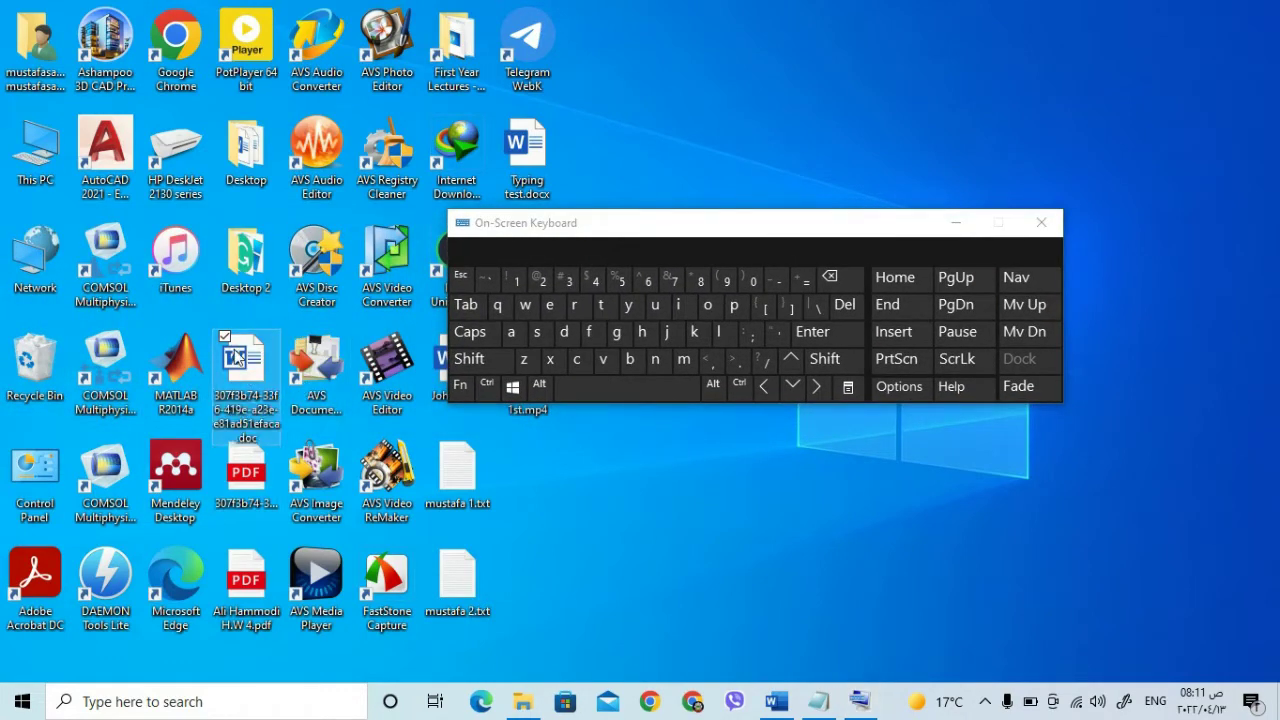
pyautogui.click(845, 305)
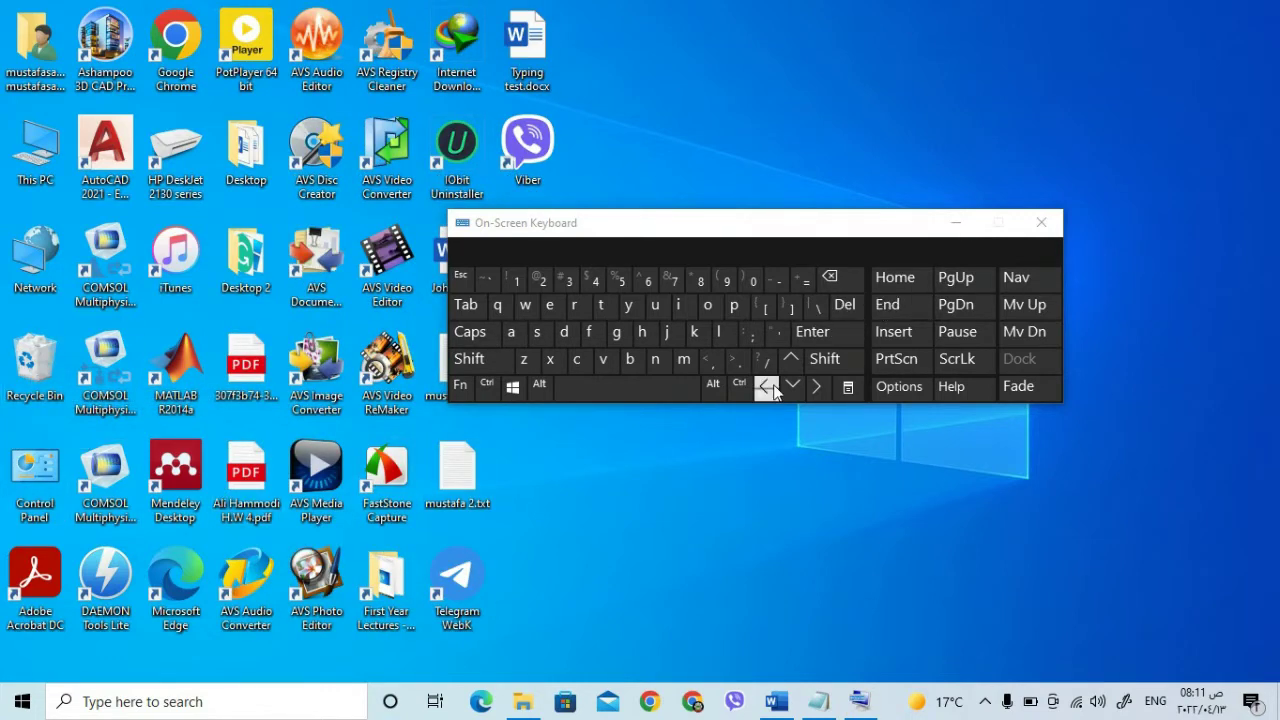
pyautogui.click(1041, 222)
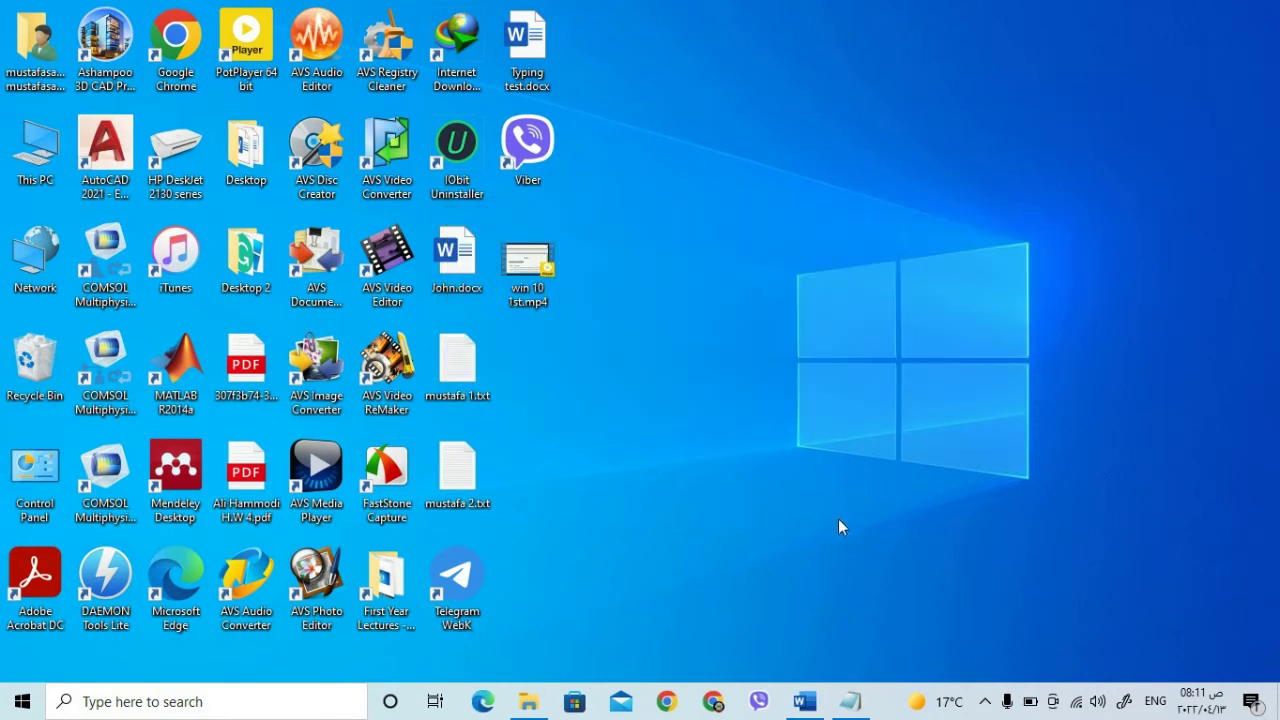
# Switch back to the lecture notes in Word and remove the "Figure 1-2" caption above the "What is a Folder?" section.
pyautogui.moveTo(804, 701)
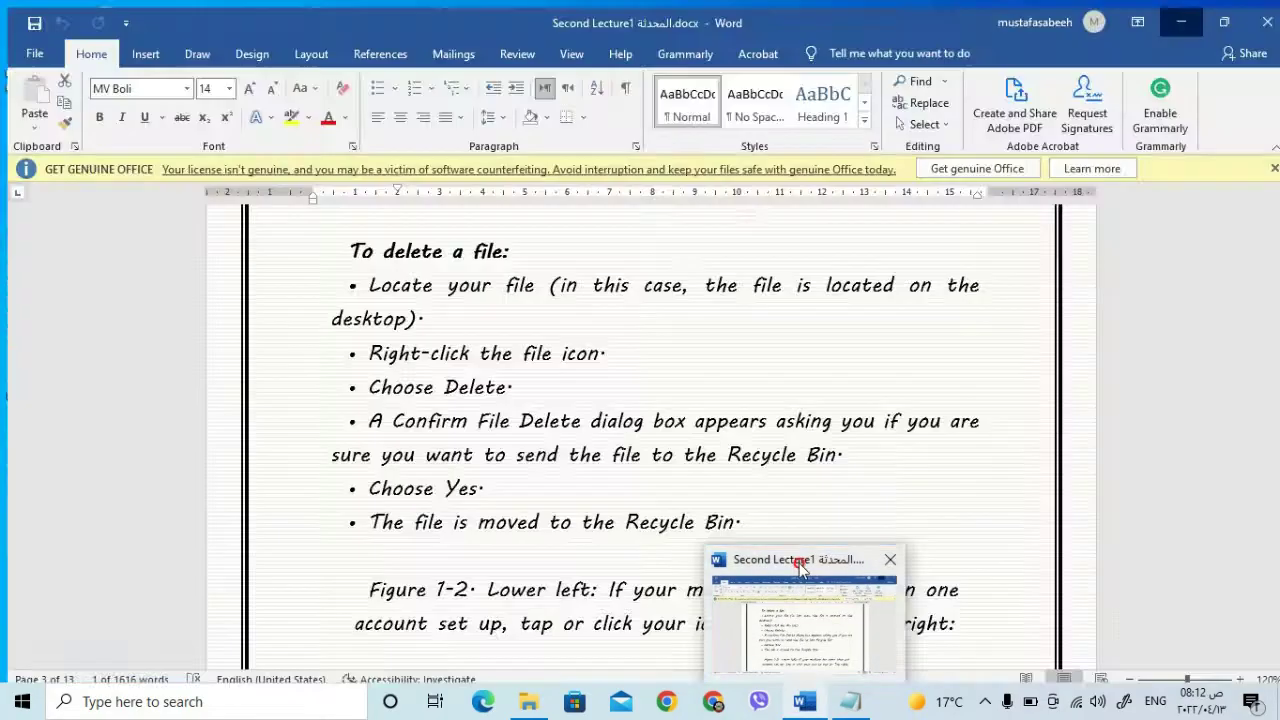
pyautogui.click(800, 580)
pyautogui.scroll(-3, 514, 427)
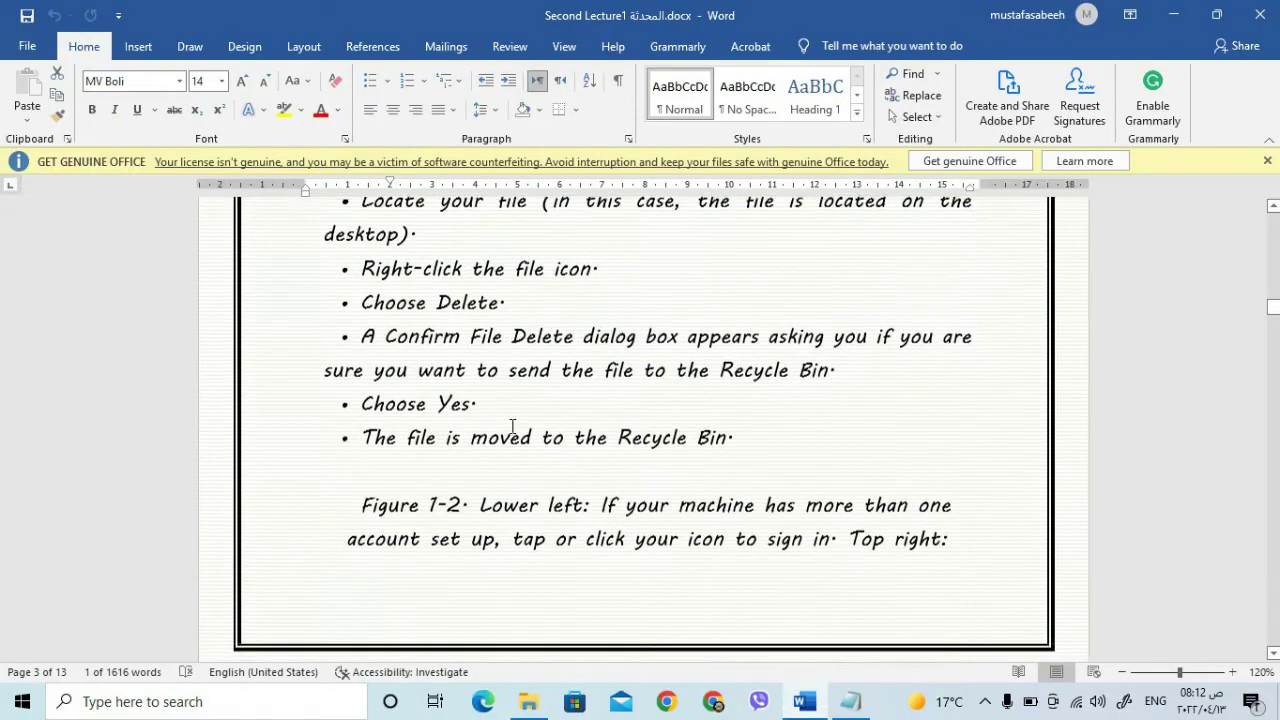
pyautogui.scroll(-4, 514, 427)
pyautogui.scroll(3, 515, 427)
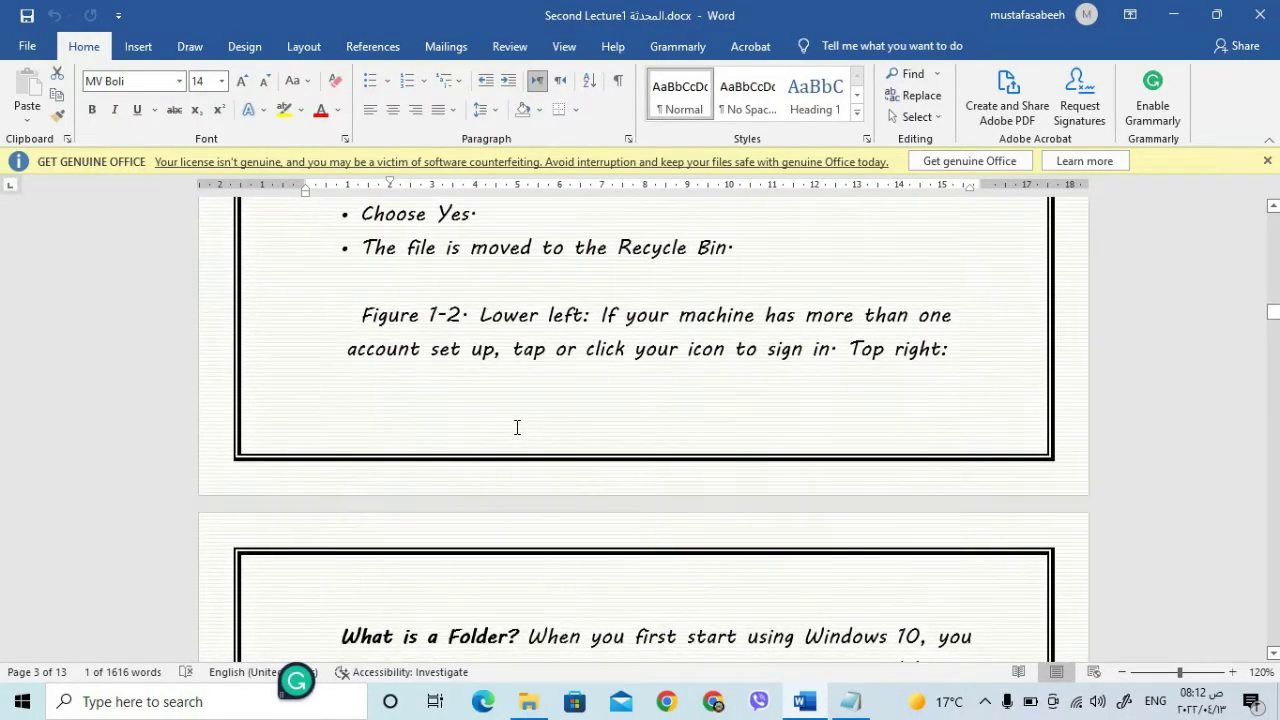
pyautogui.scroll(-1, 517, 427)
pyautogui.scroll(1, 517, 427)
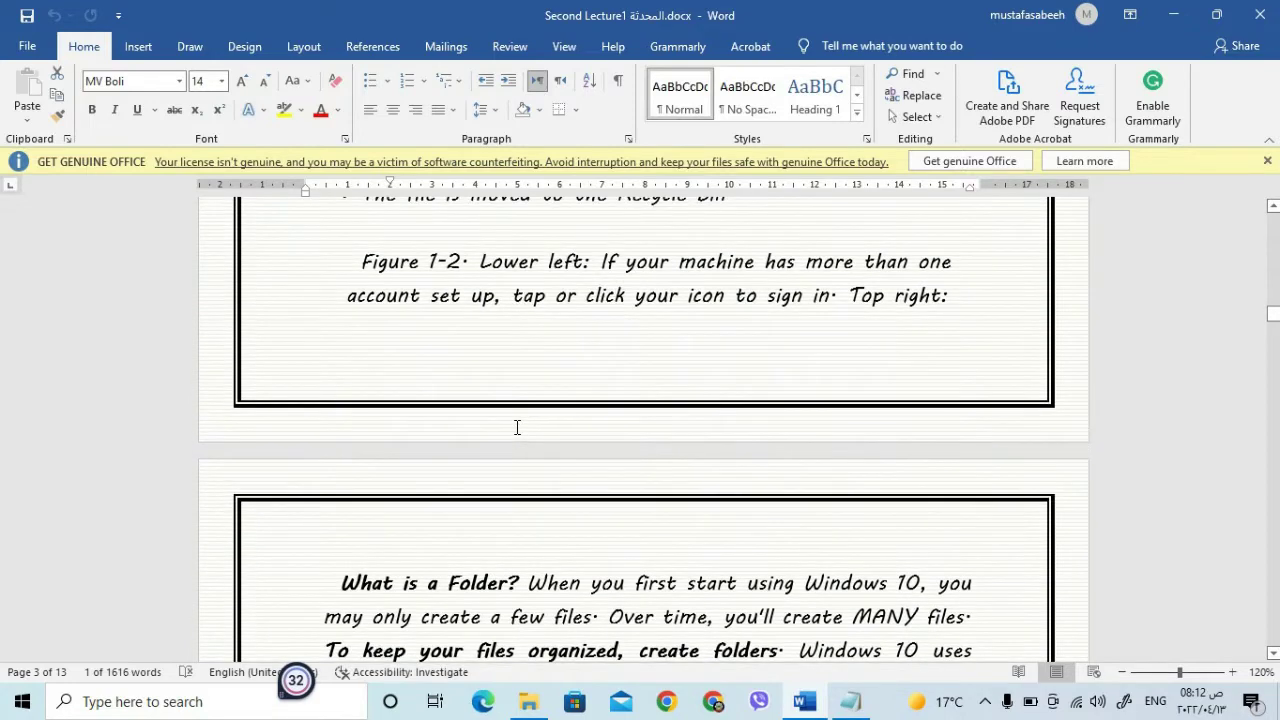
pyautogui.scroll(-2, 517, 427)
pyautogui.scroll(1, 517, 427)
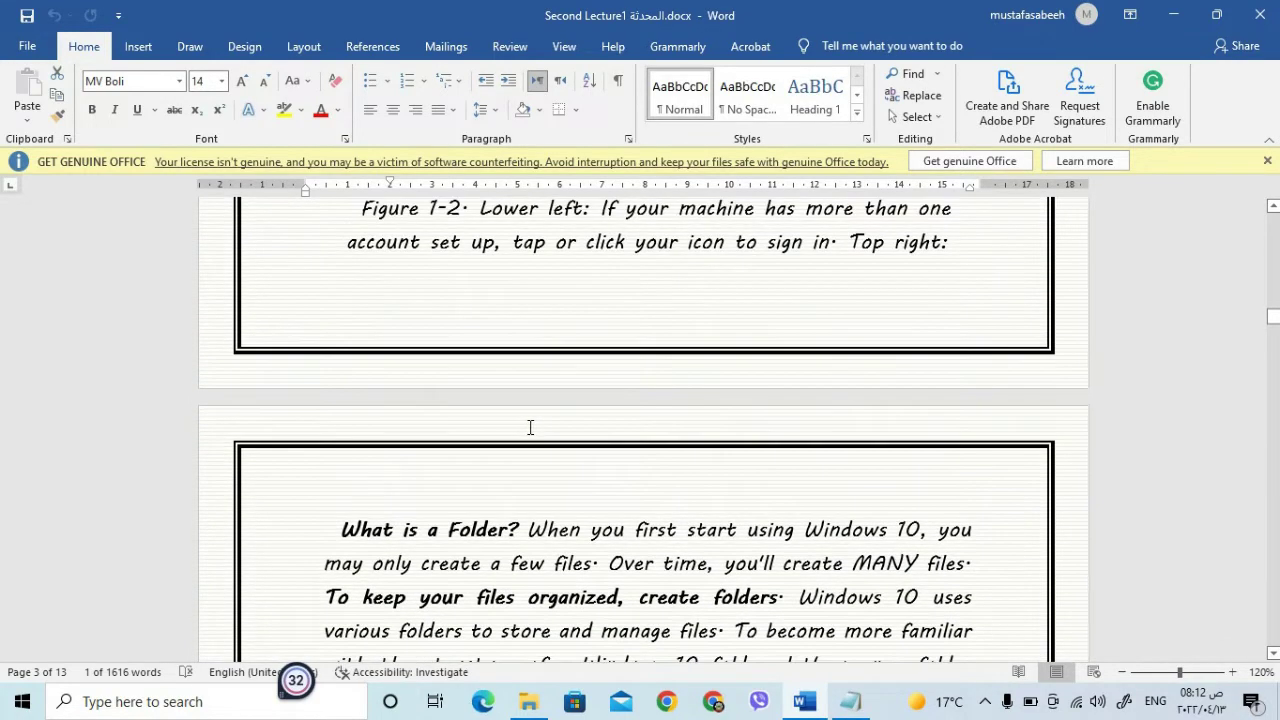
pyautogui.scroll(-3, 525, 428)
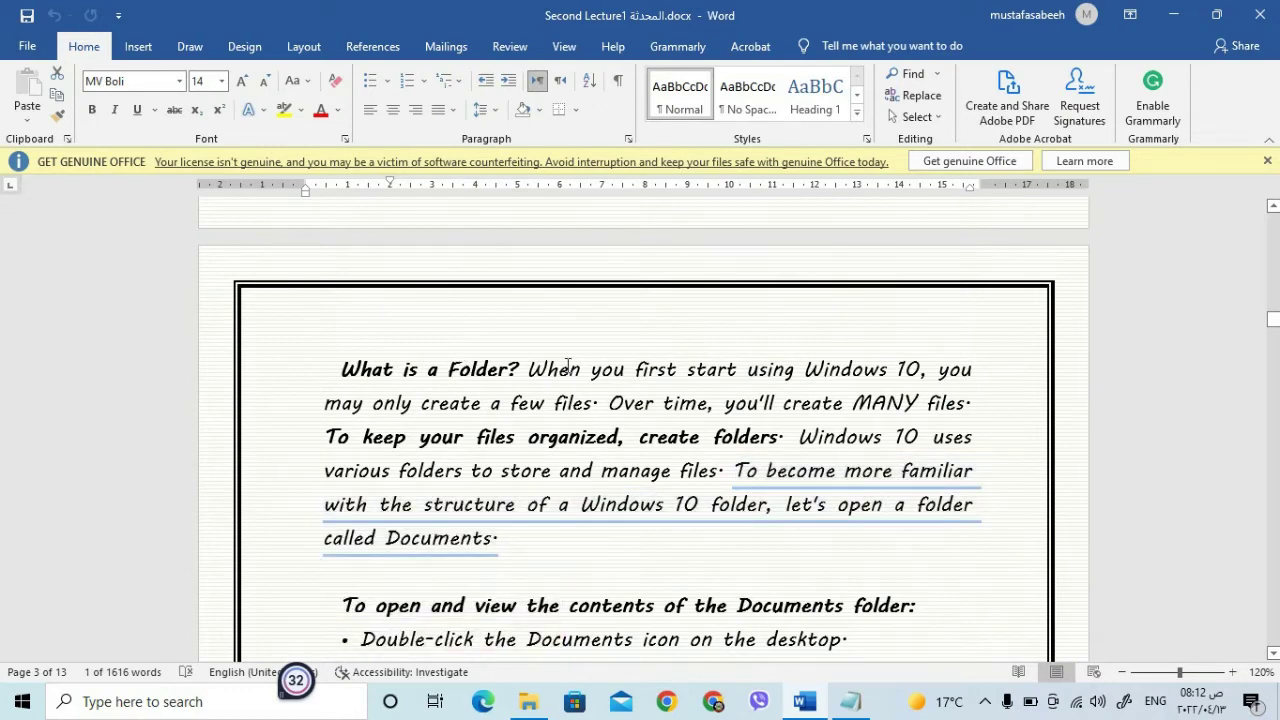
pyautogui.press('BackSpace')
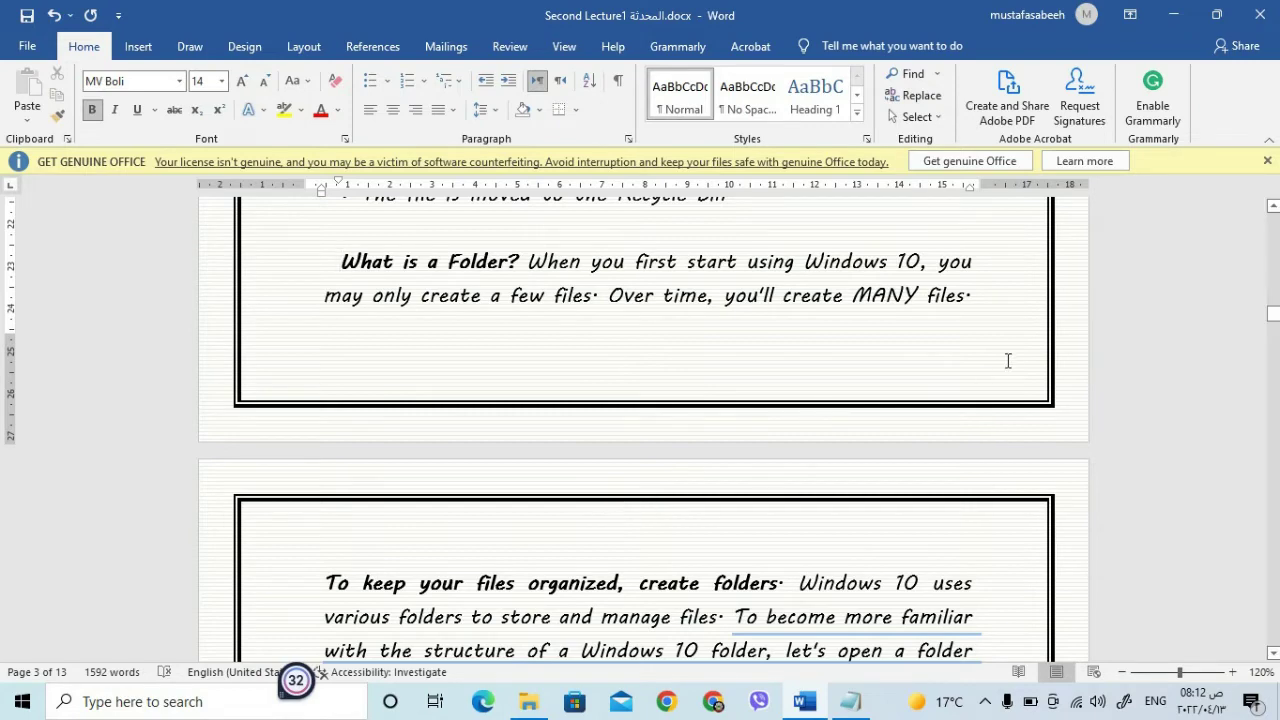
# Examine the lecture notes on organizing files in folders and opening the Documents folder, minimizing and restoring the document in between.
pyautogui.scroll(-5, 955, 453)
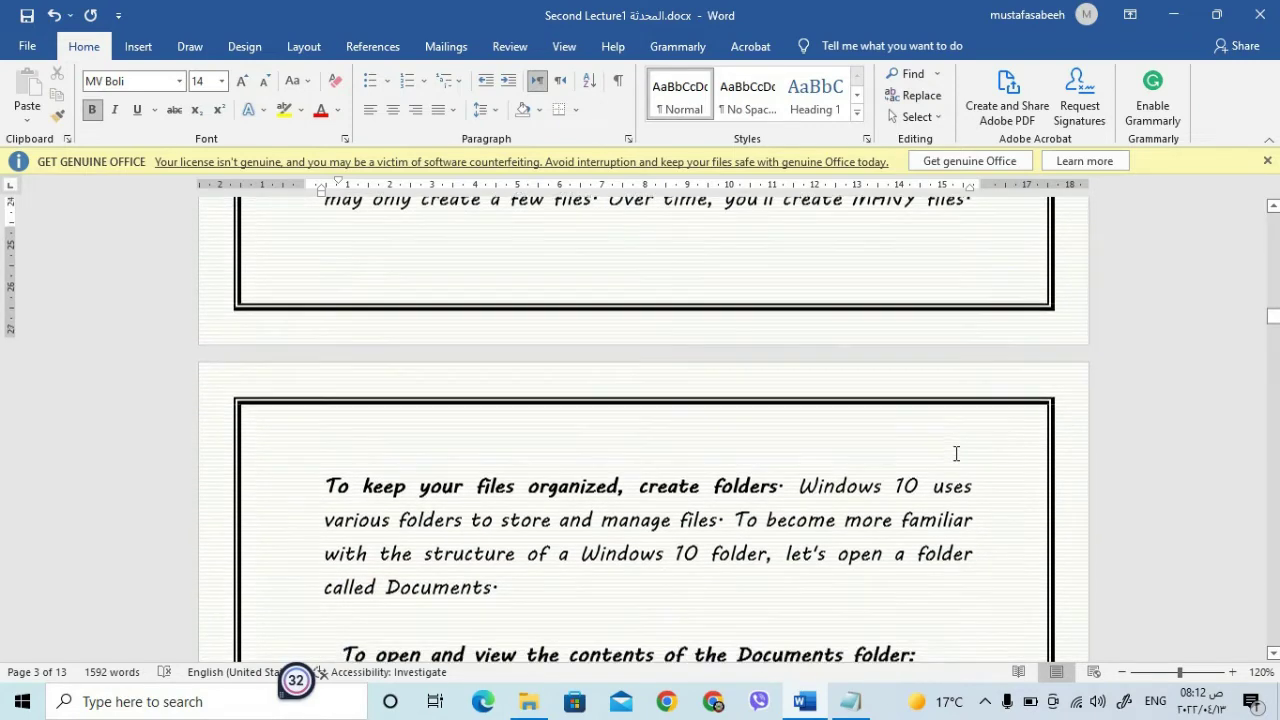
pyautogui.click(1174, 14)
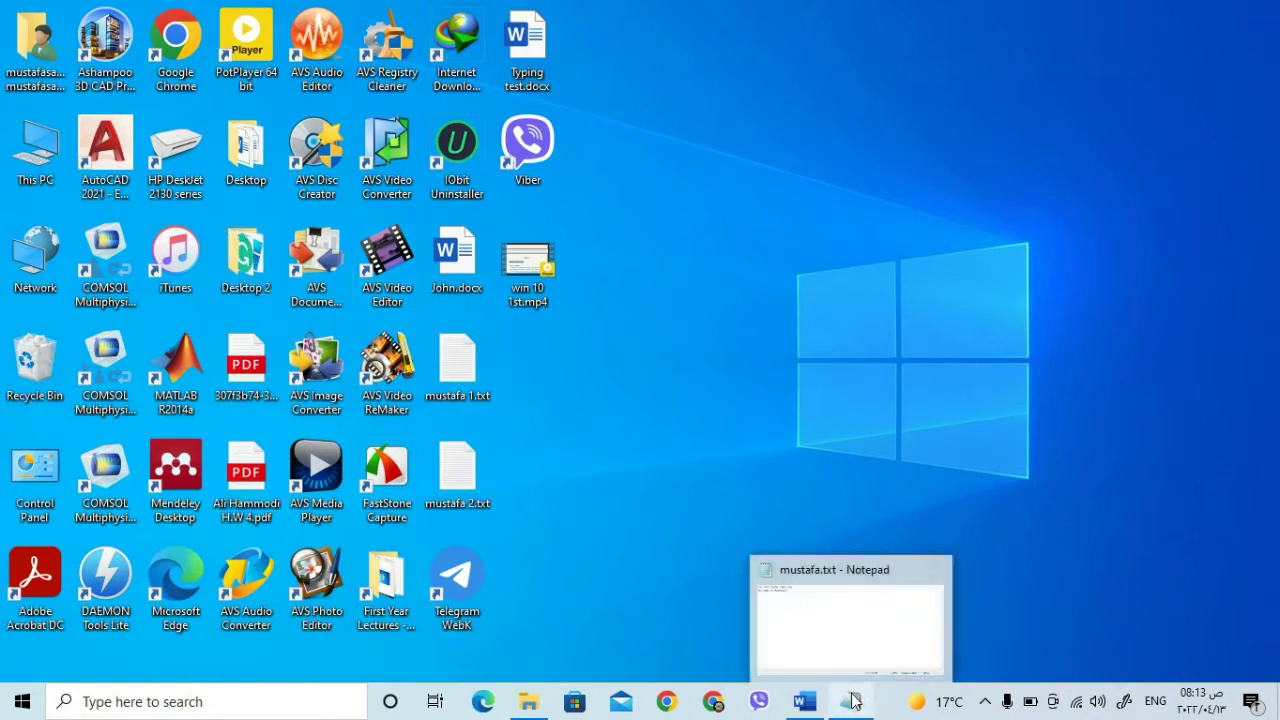
pyautogui.click(818, 704)
pyautogui.scroll(-1, 692, 430)
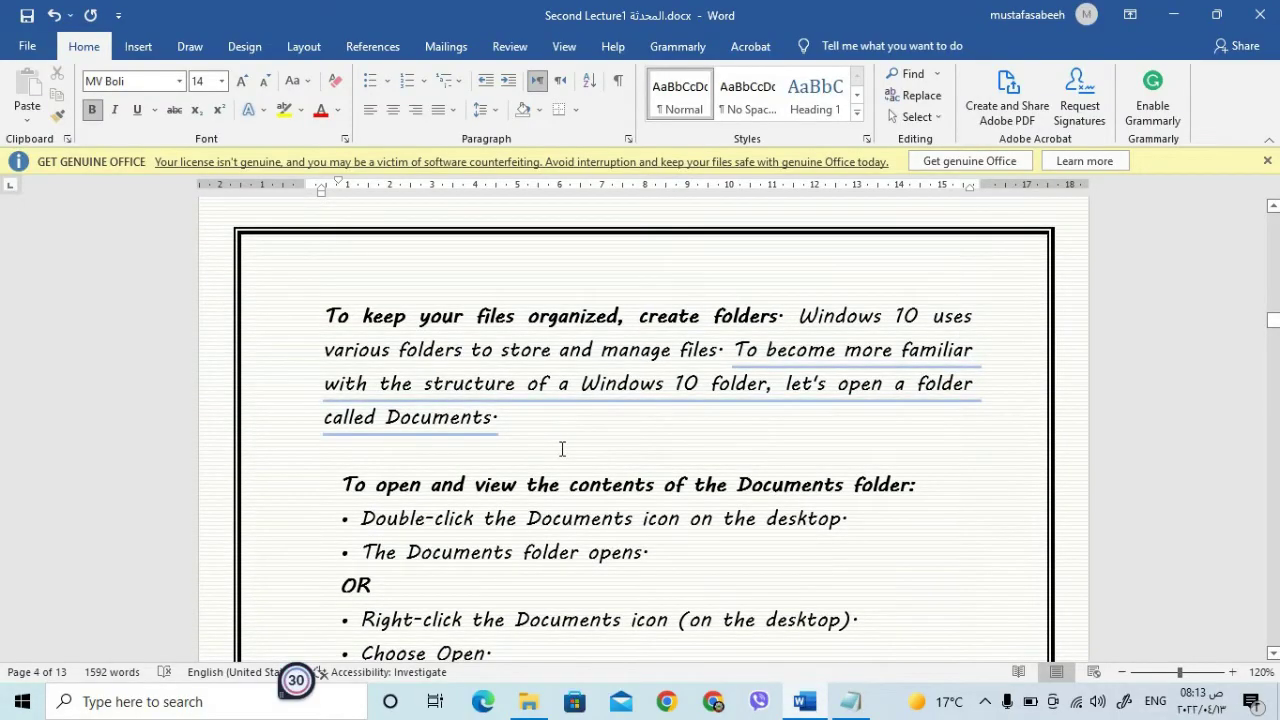
# Review the ways to open the Documents folder in the lecture notes, and create a folder named Arrange on the desktop.
pyautogui.moveTo(419, 389)
pyautogui.scroll(-1, 714, 436)
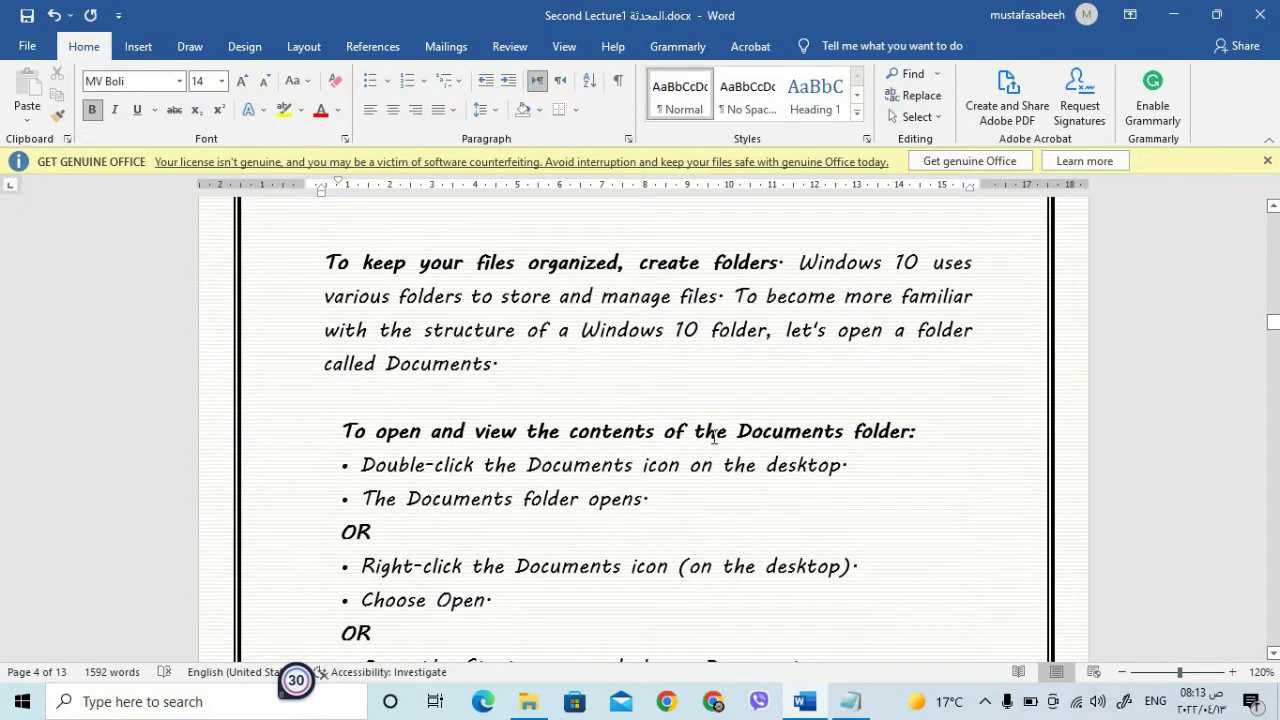
pyautogui.scroll(-2, 714, 436)
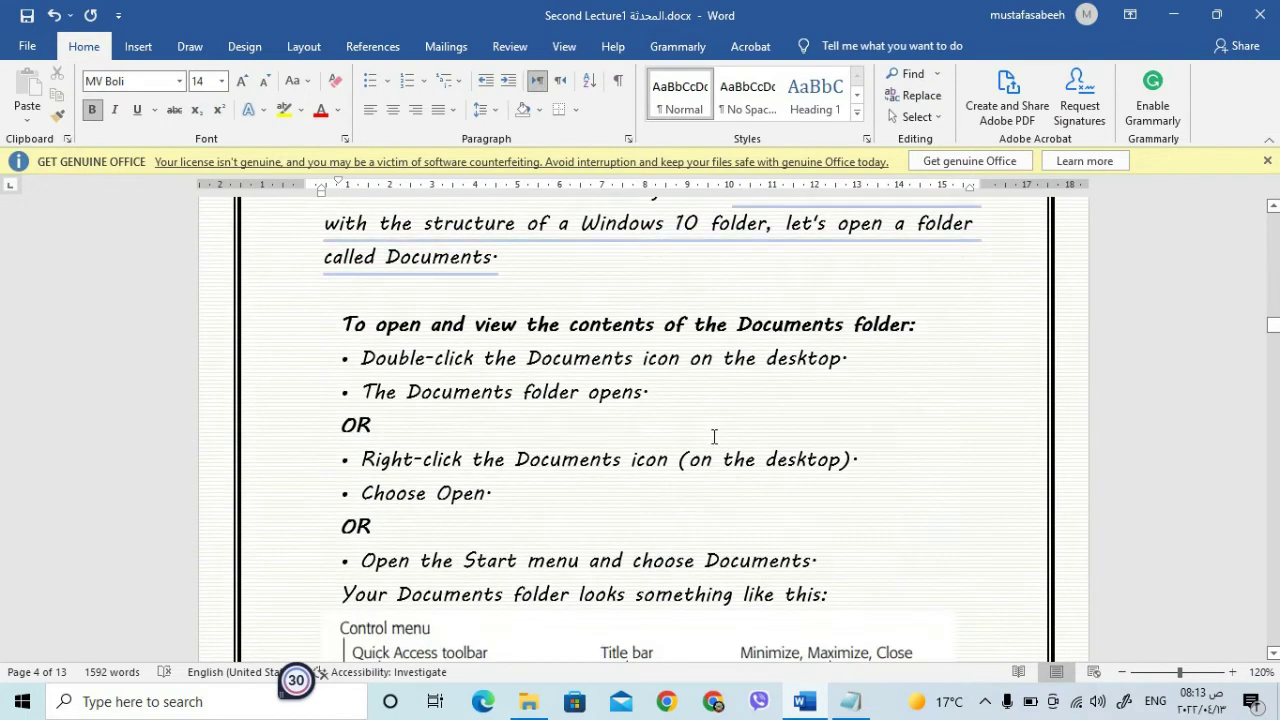
pyautogui.scroll(-1, 1069, 260)
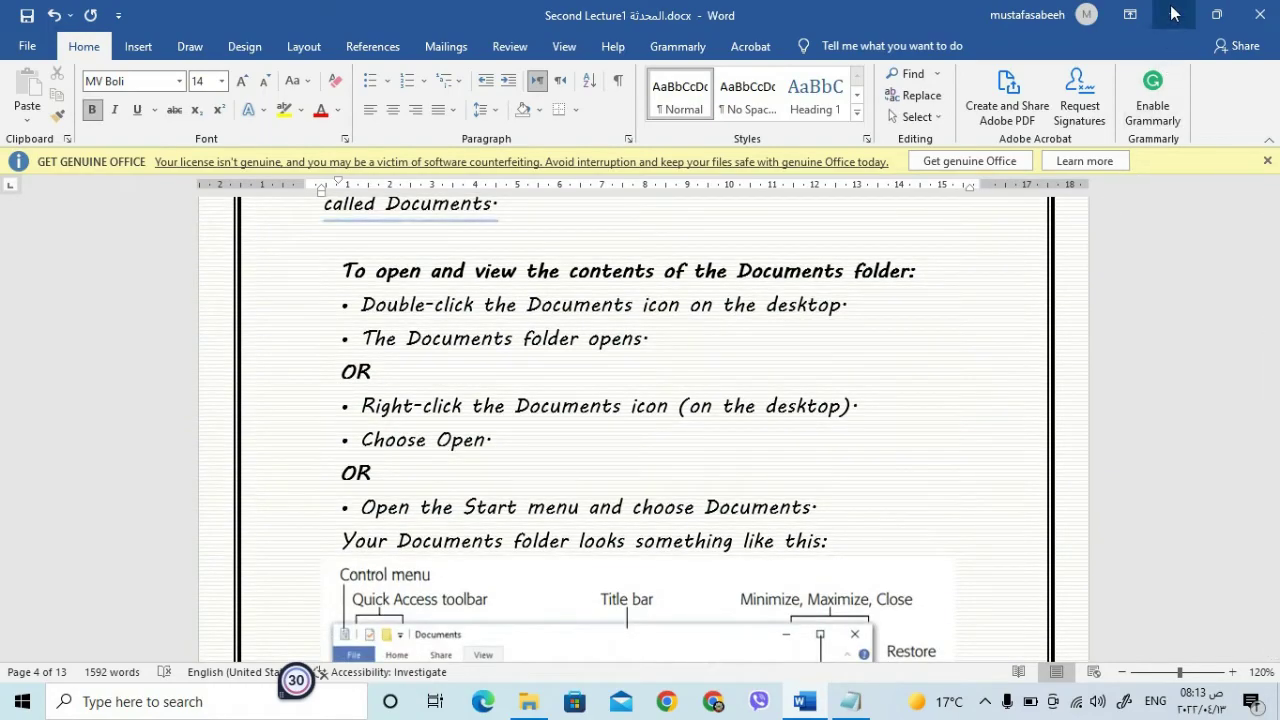
pyautogui.click(1173, 14)
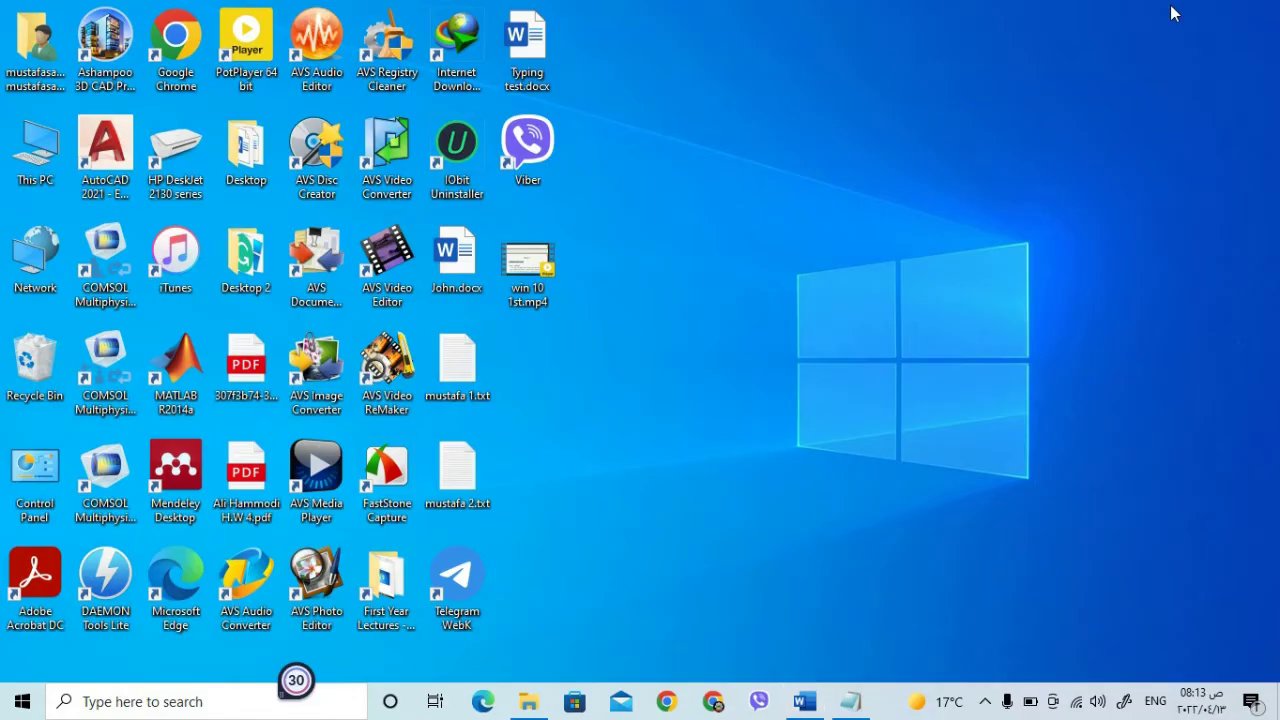
pyautogui.rightClick(647, 327)
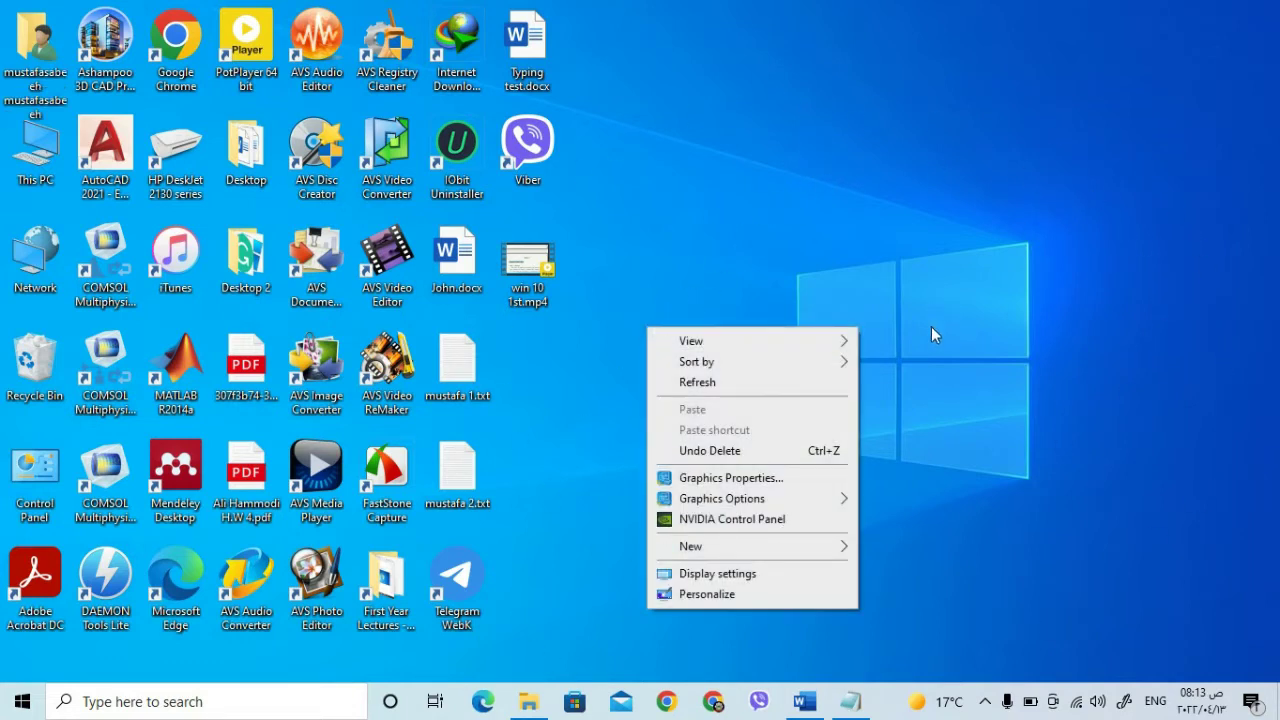
pyautogui.moveTo(840, 547)
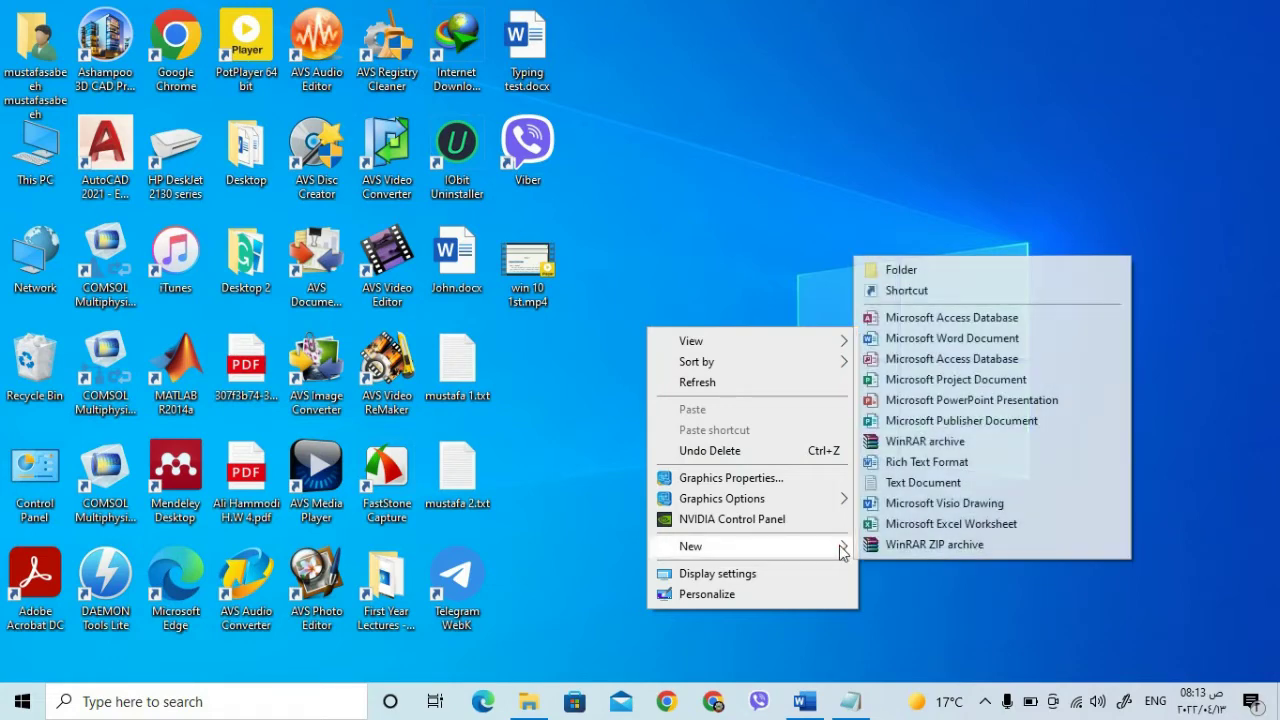
pyautogui.click(900, 272)
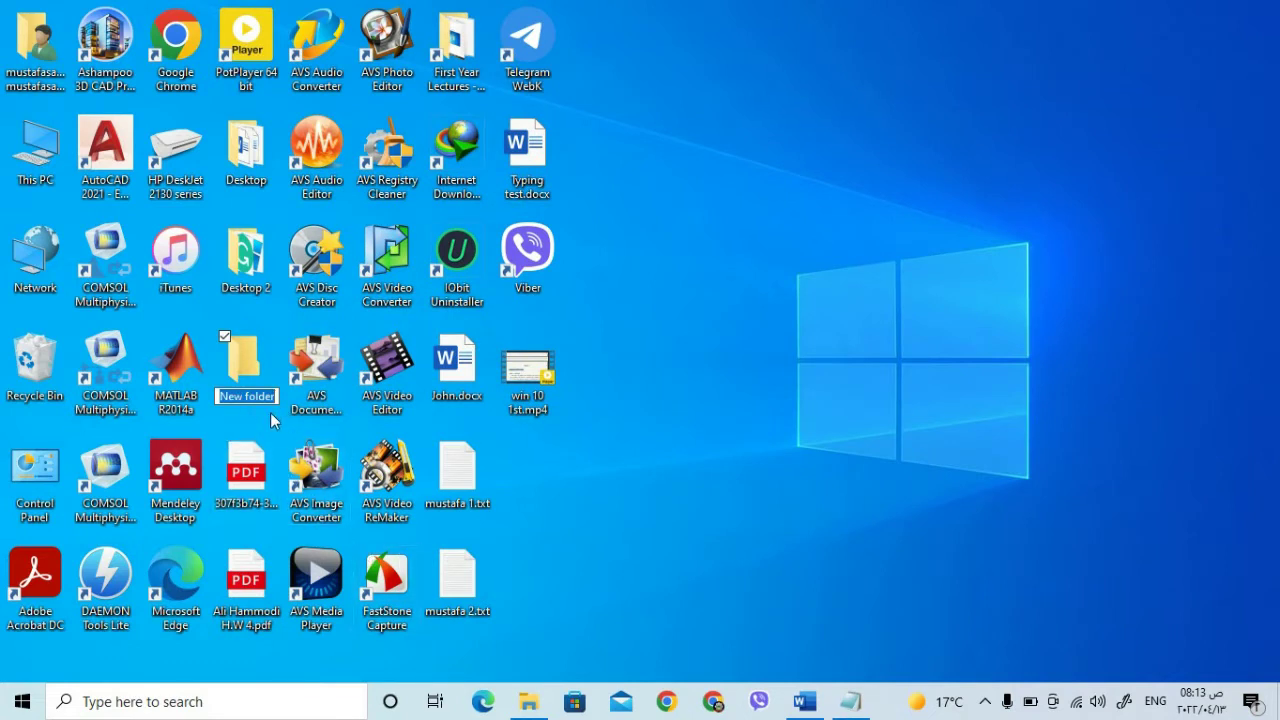
pyautogui.write('Arrange')
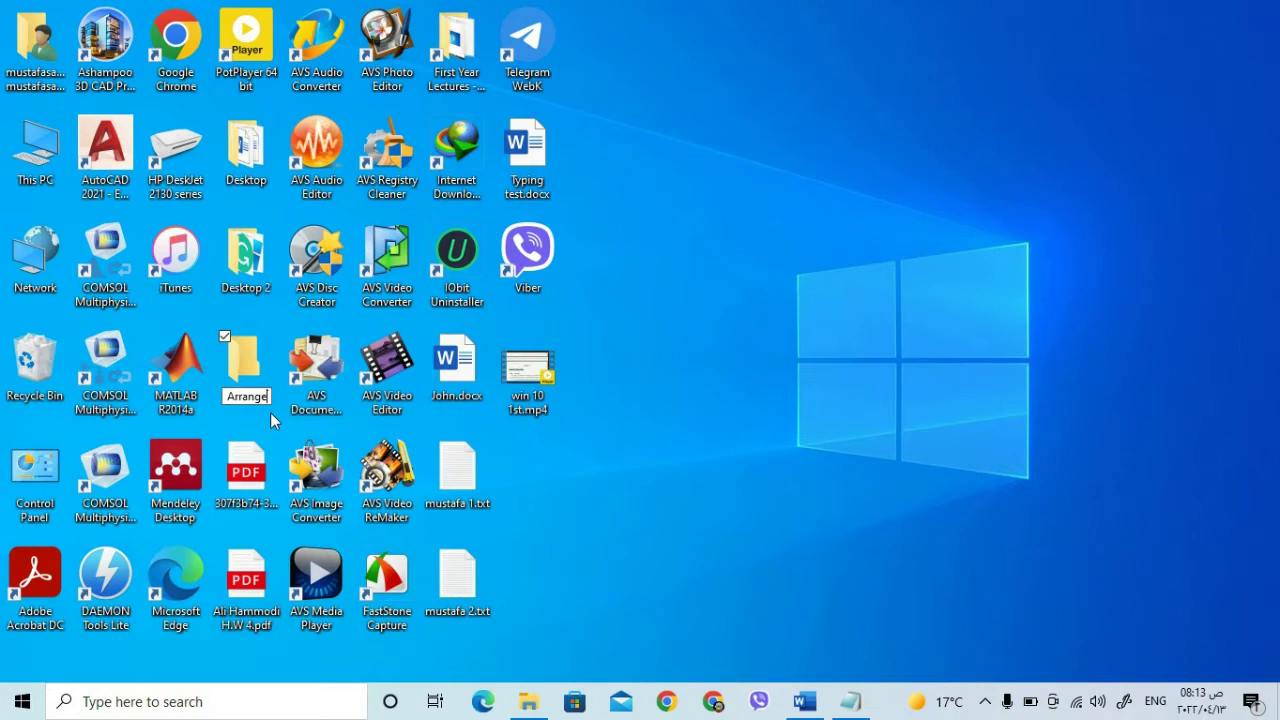
pyautogui.press('Return')
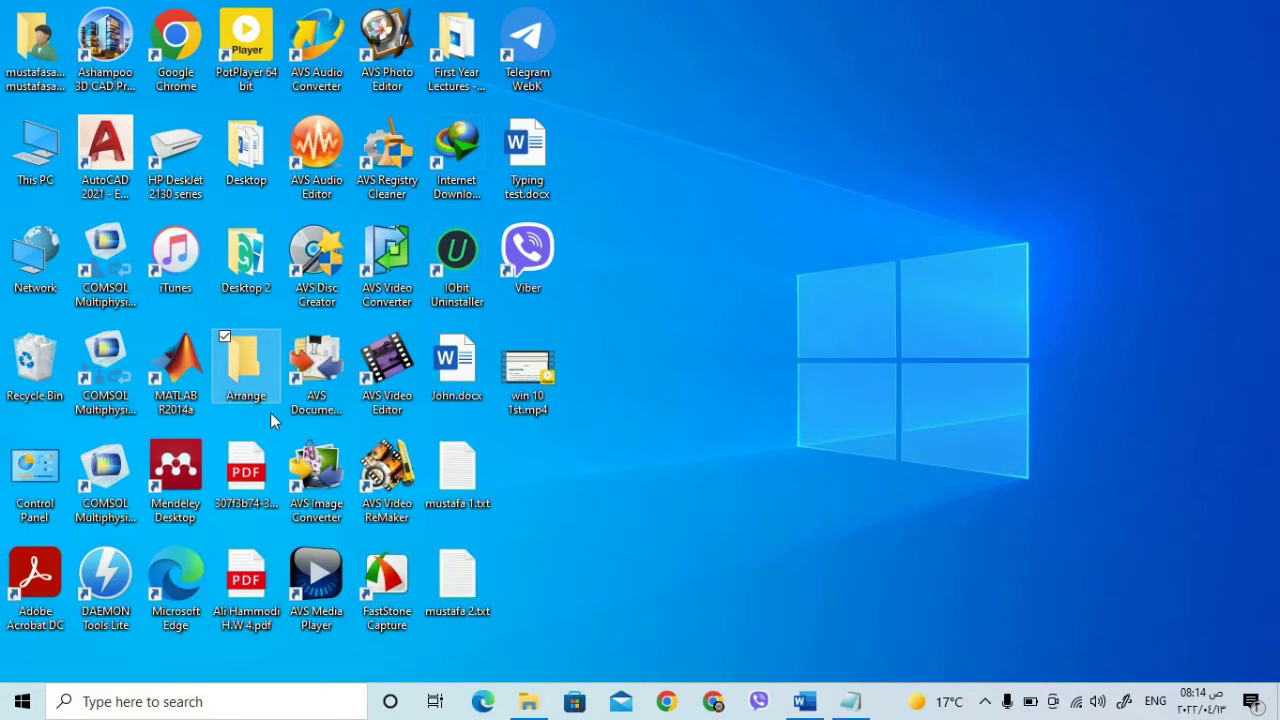
# Open the Arrange folder in a maximized window and examine its Share, View and Home commands and its folder properties.
pyautogui.doubleClick(241, 350)
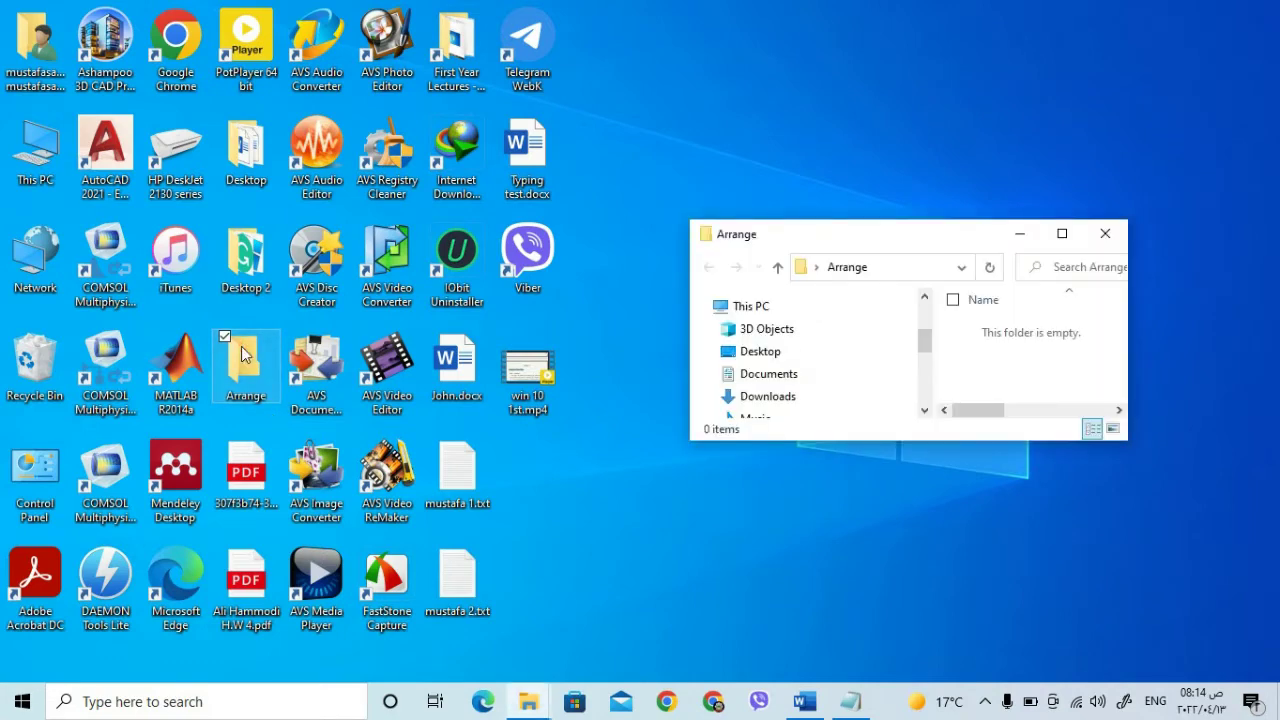
pyautogui.click(1056, 232)
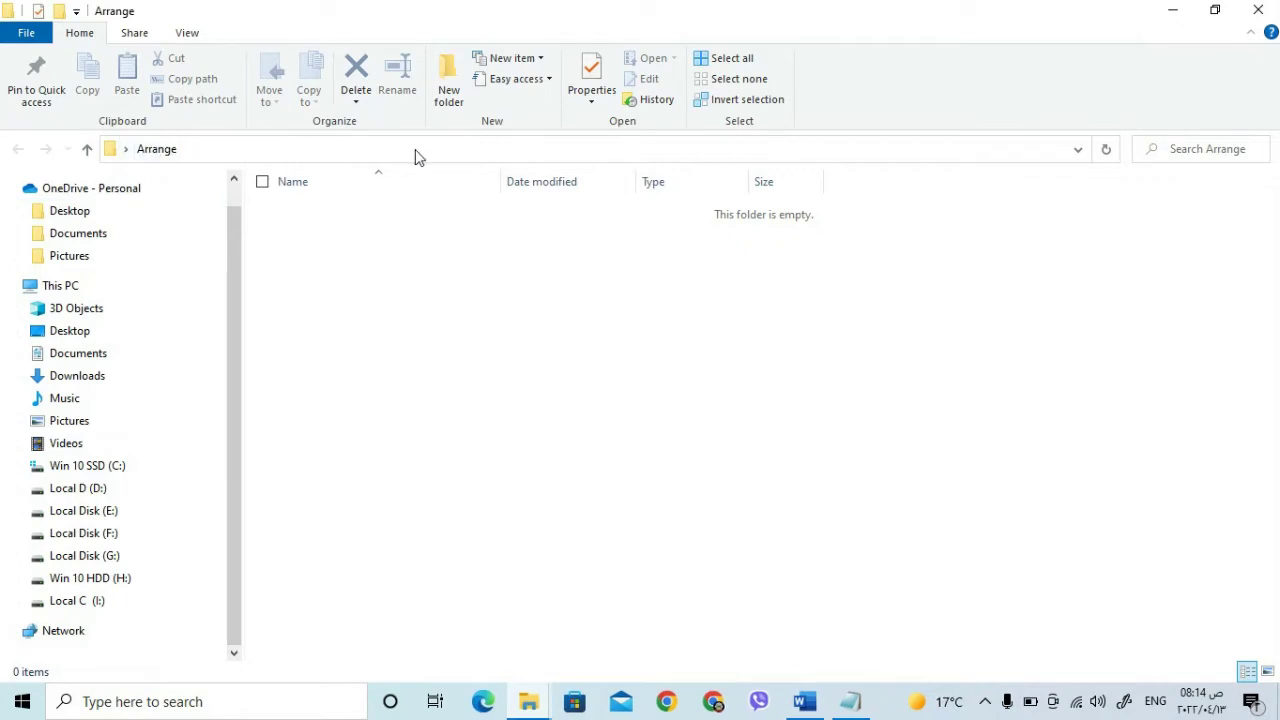
pyautogui.moveTo(234, 258)
pyautogui.mouseDown()
pyautogui.moveTo(232, 238)
pyautogui.moveTo(232, 265)
pyautogui.mouseUp()
pyautogui.click(136, 36)
pyautogui.click(185, 36)
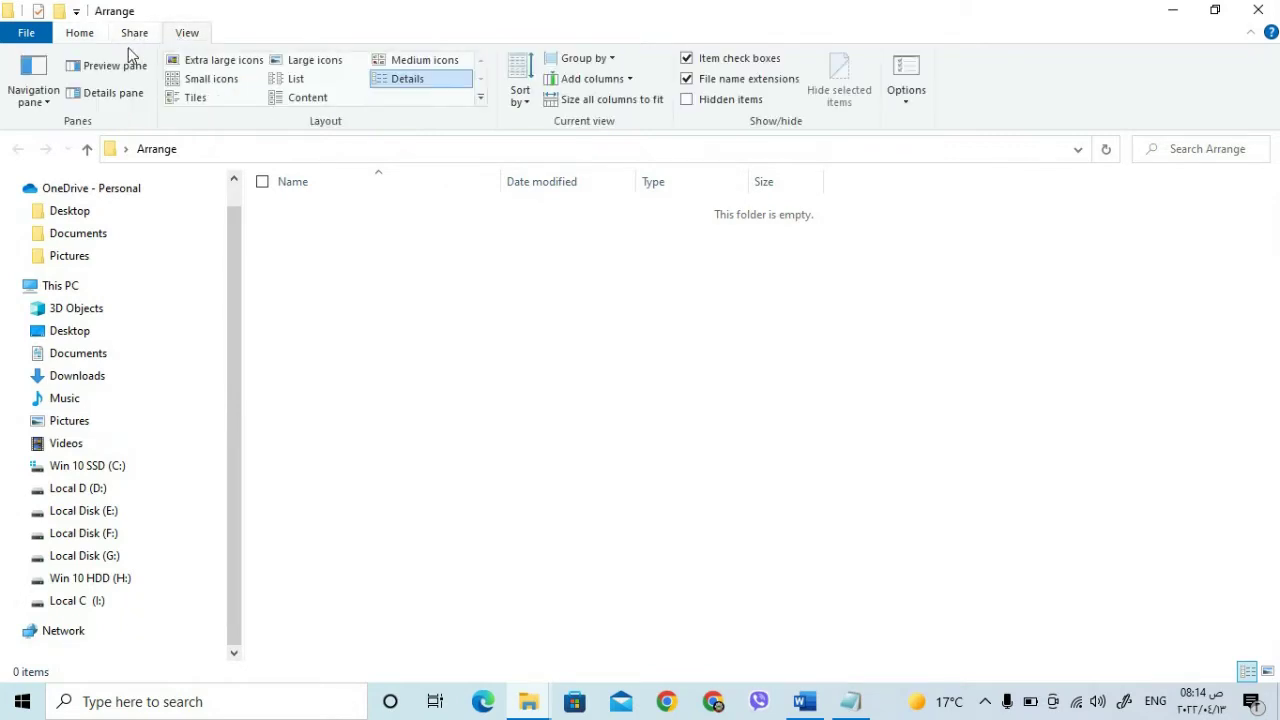
pyautogui.click(80, 36)
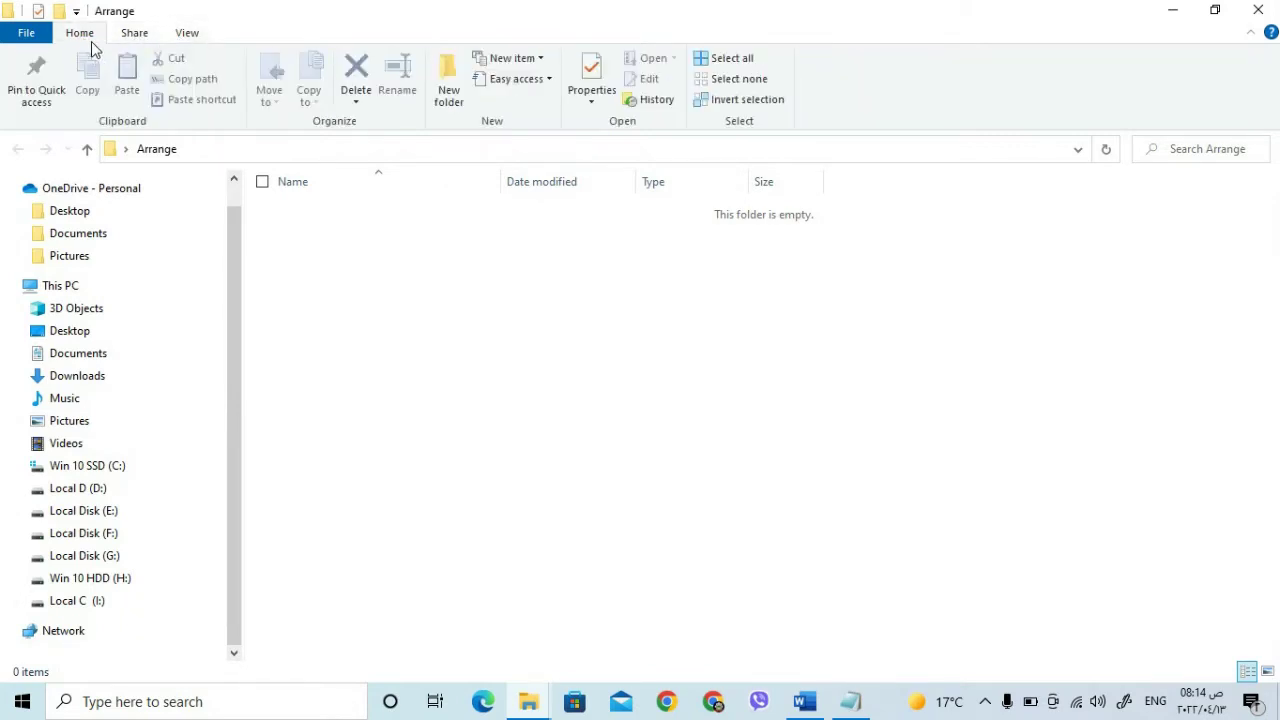
pyautogui.click(38, 12)
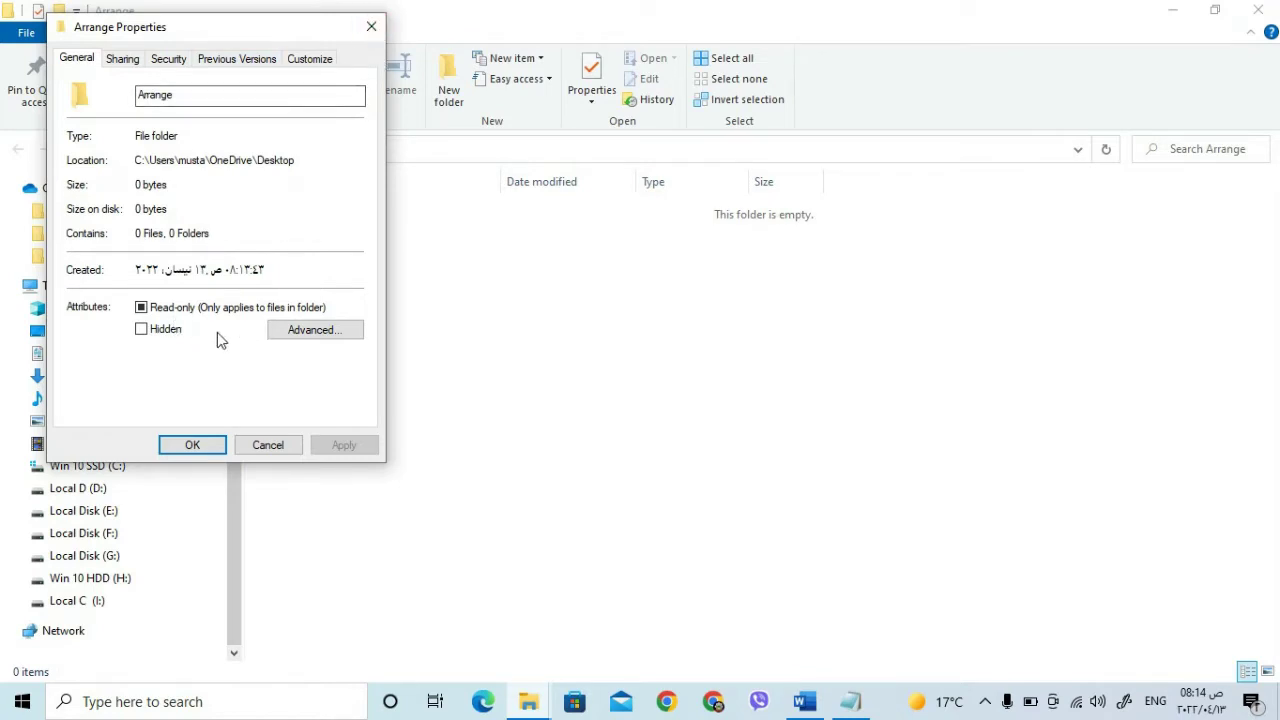
pyautogui.click(370, 30)
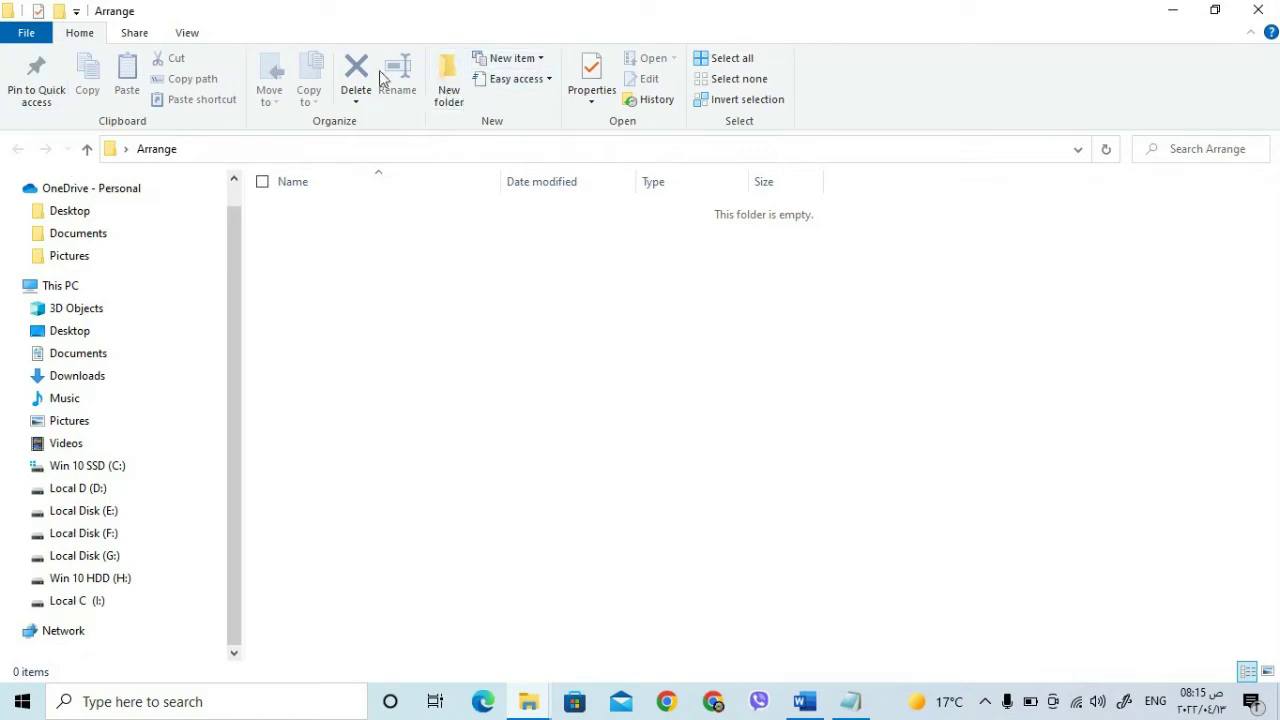
# Create a first subfolder inside Arrange and name it with the instructor's first name.
pyautogui.click(449, 78)
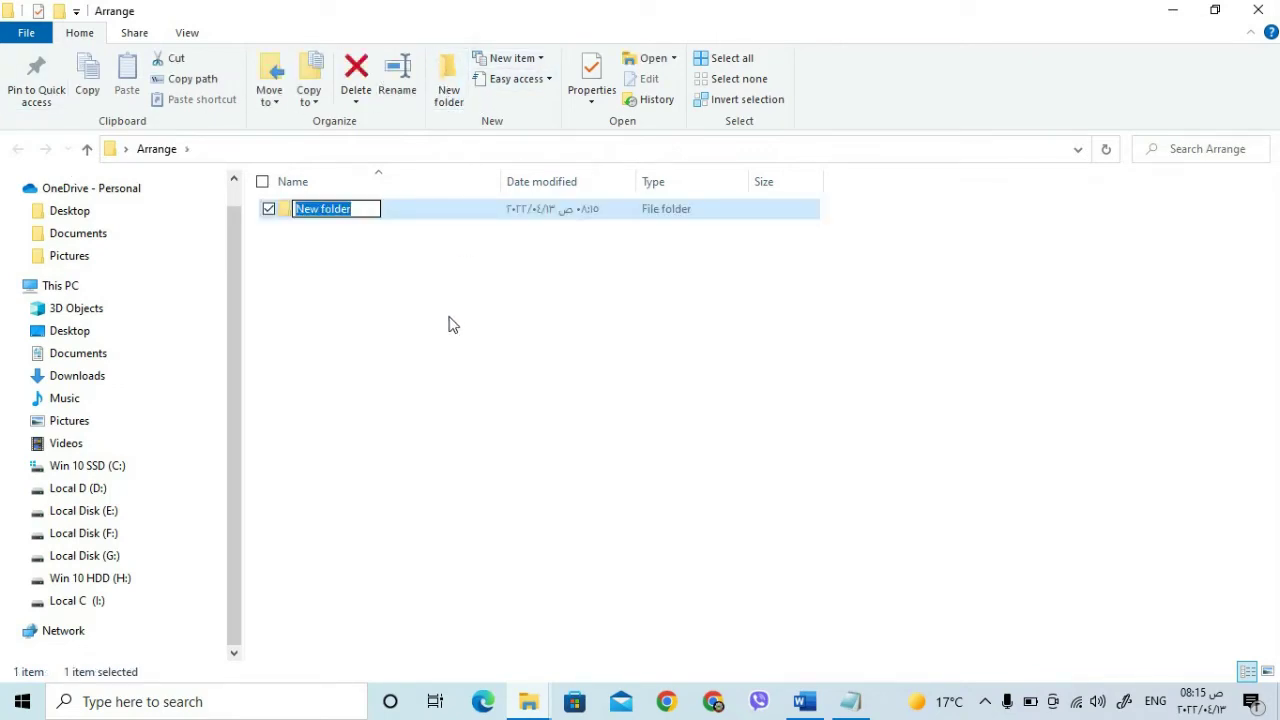
pyautogui.write('mustafa')
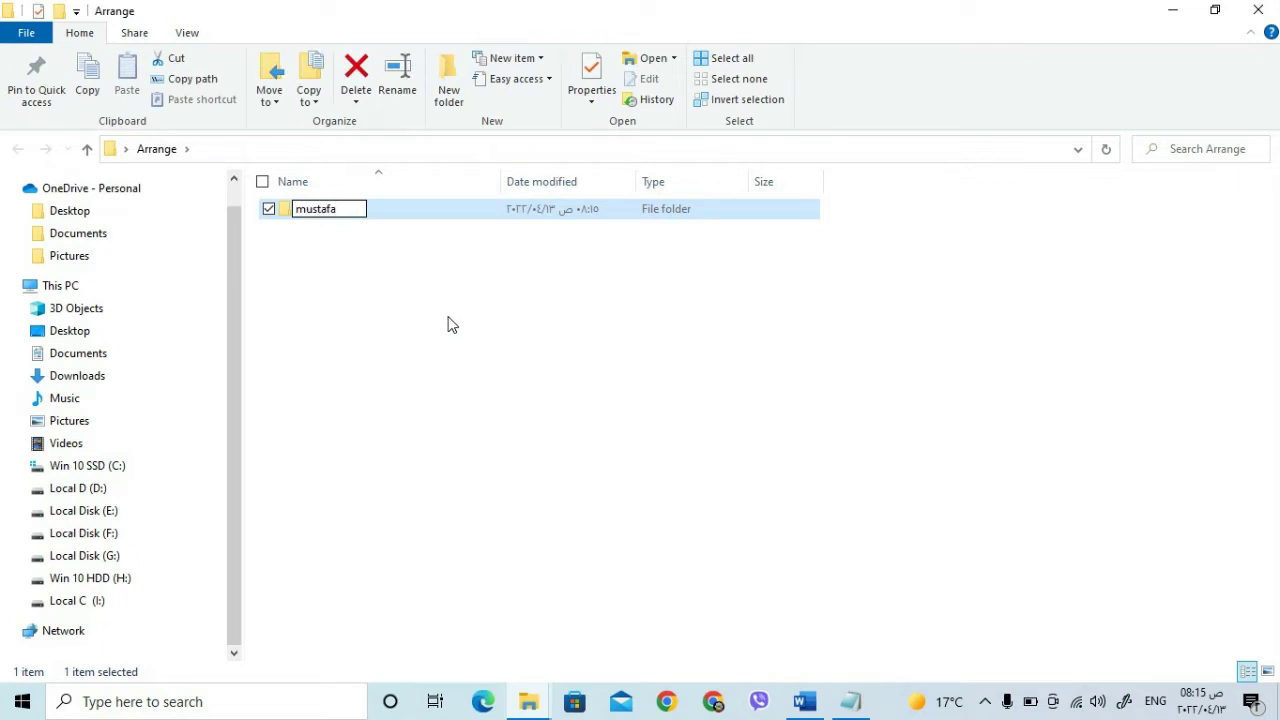
pyautogui.press('Return')
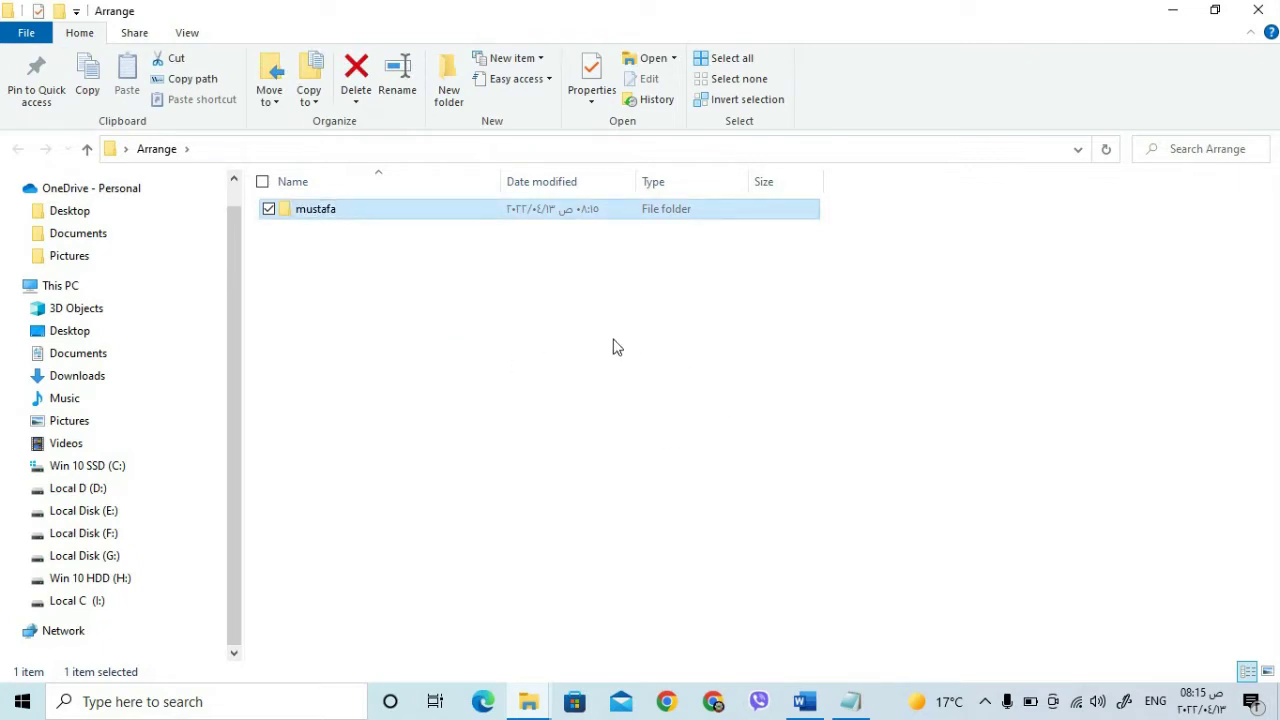
# Create a second subfolder inside Arrange, named with the same first name followed by 2.
pyautogui.rightClick(615, 346)
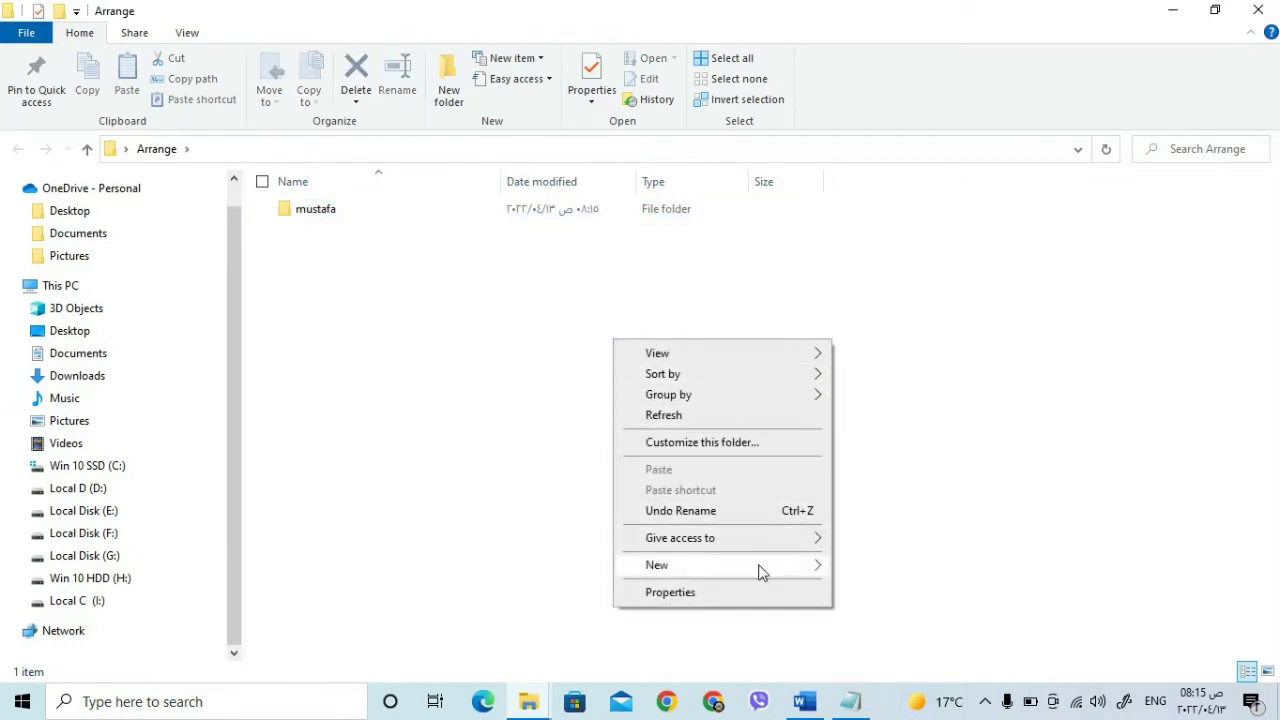
pyautogui.moveTo(770, 573)
pyautogui.click(903, 289)
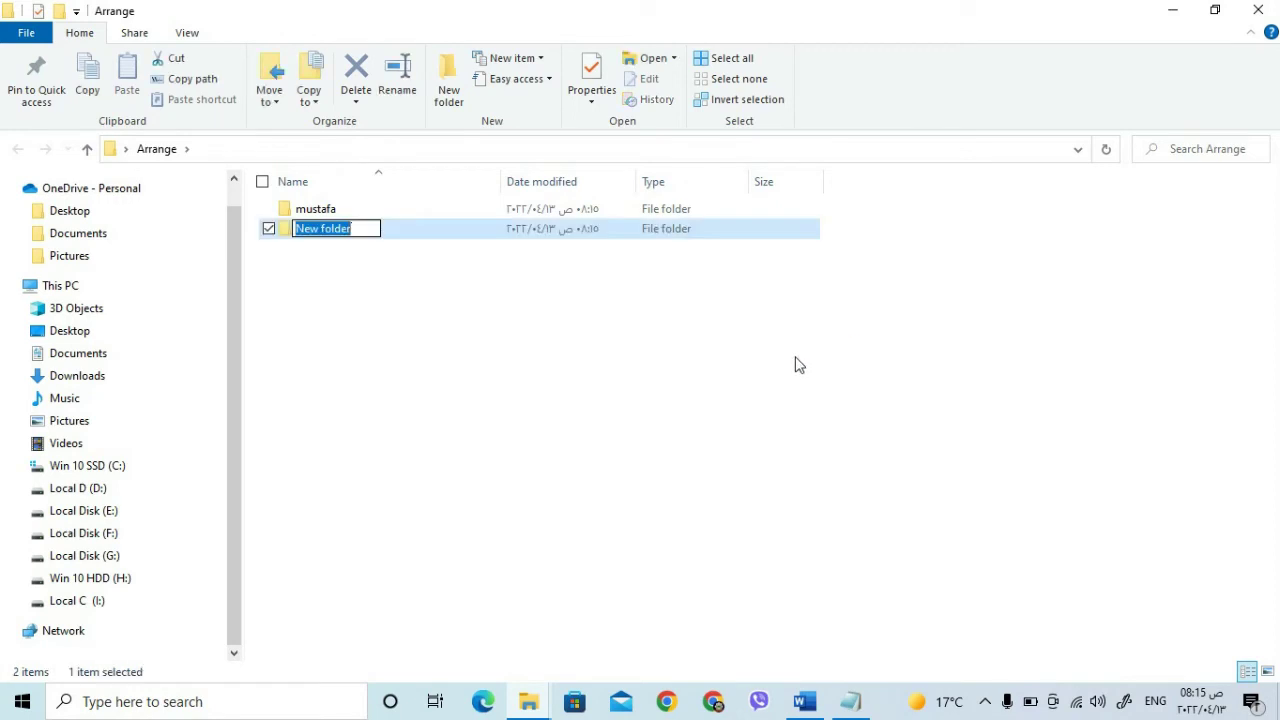
pyautogui.write('mus')
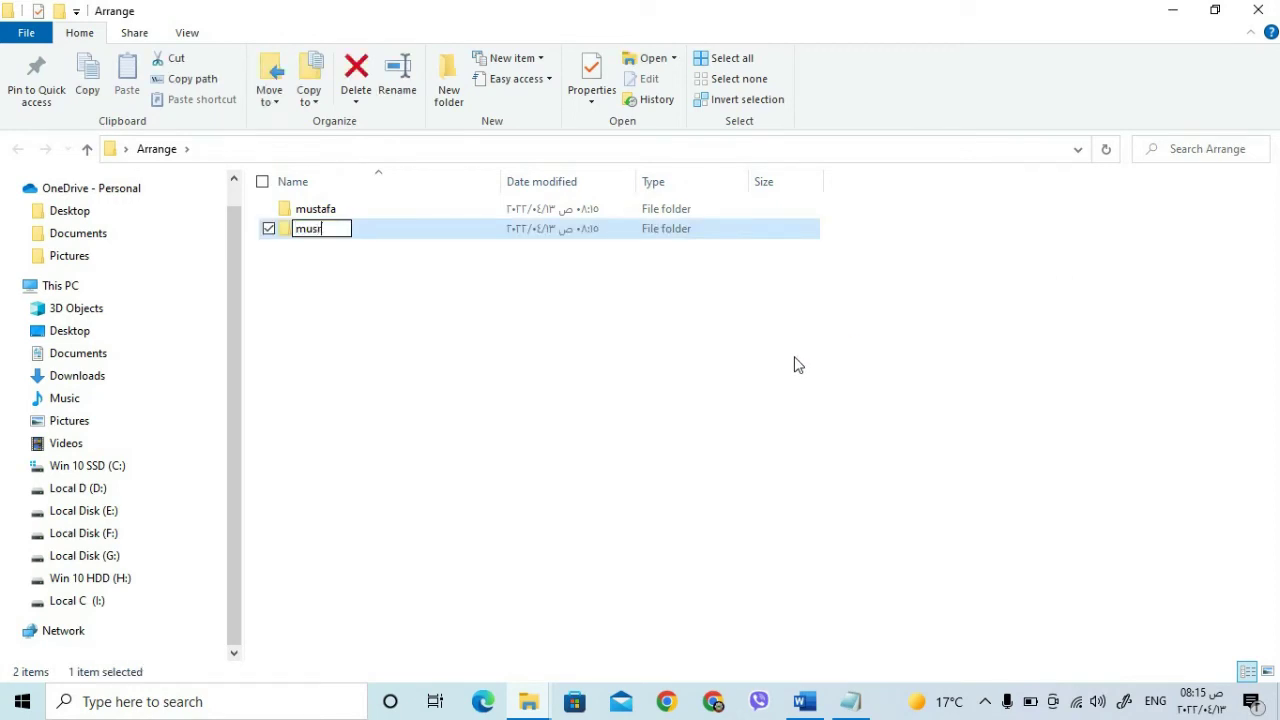
pyautogui.write('tafa2')
pyautogui.press('Return')
pyautogui.click(595, 400)
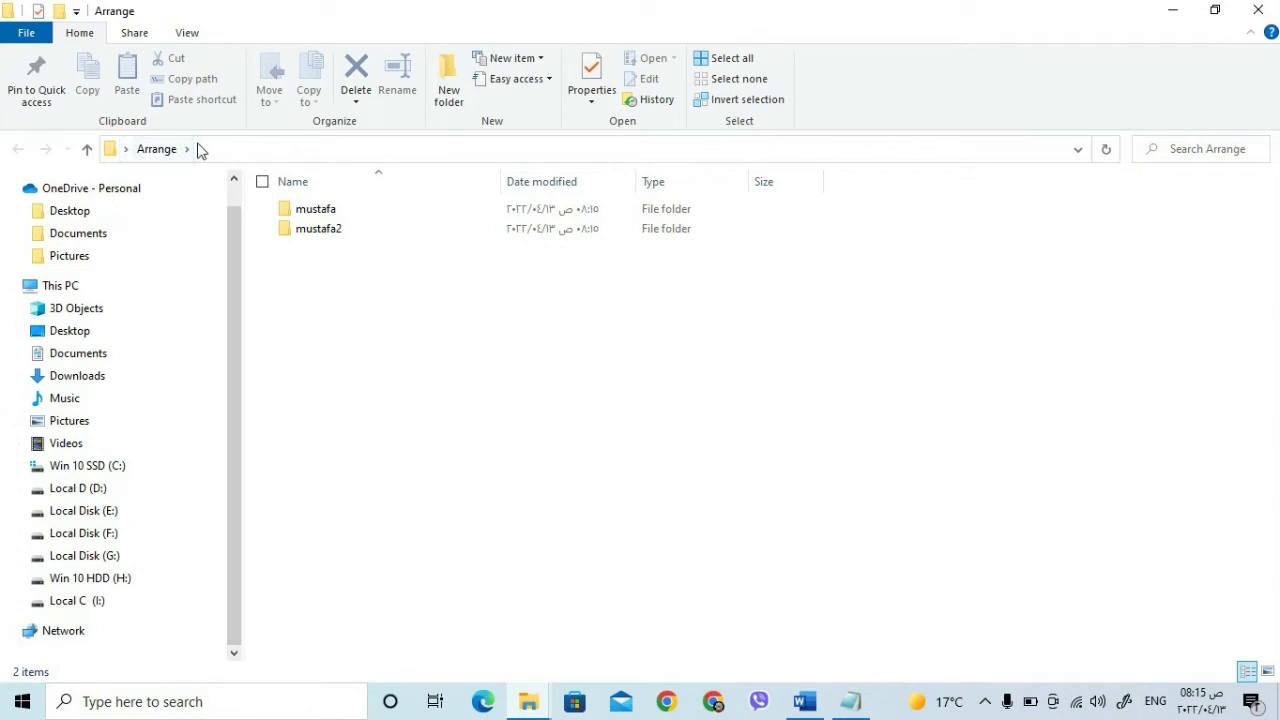
# Examine the locations offered by the folder path, and expand the OneDrive Desktop folder to show Arrange in the folder tree.
pyautogui.click(126, 150)
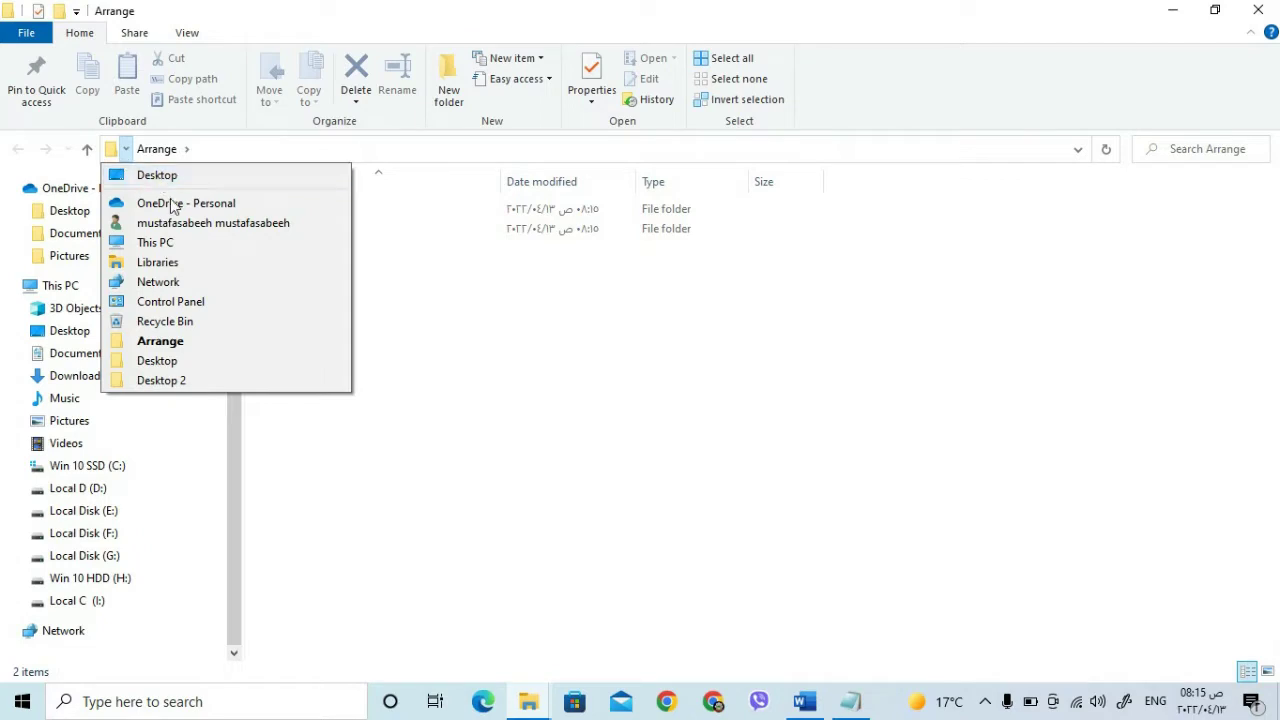
pyautogui.click(770, 378)
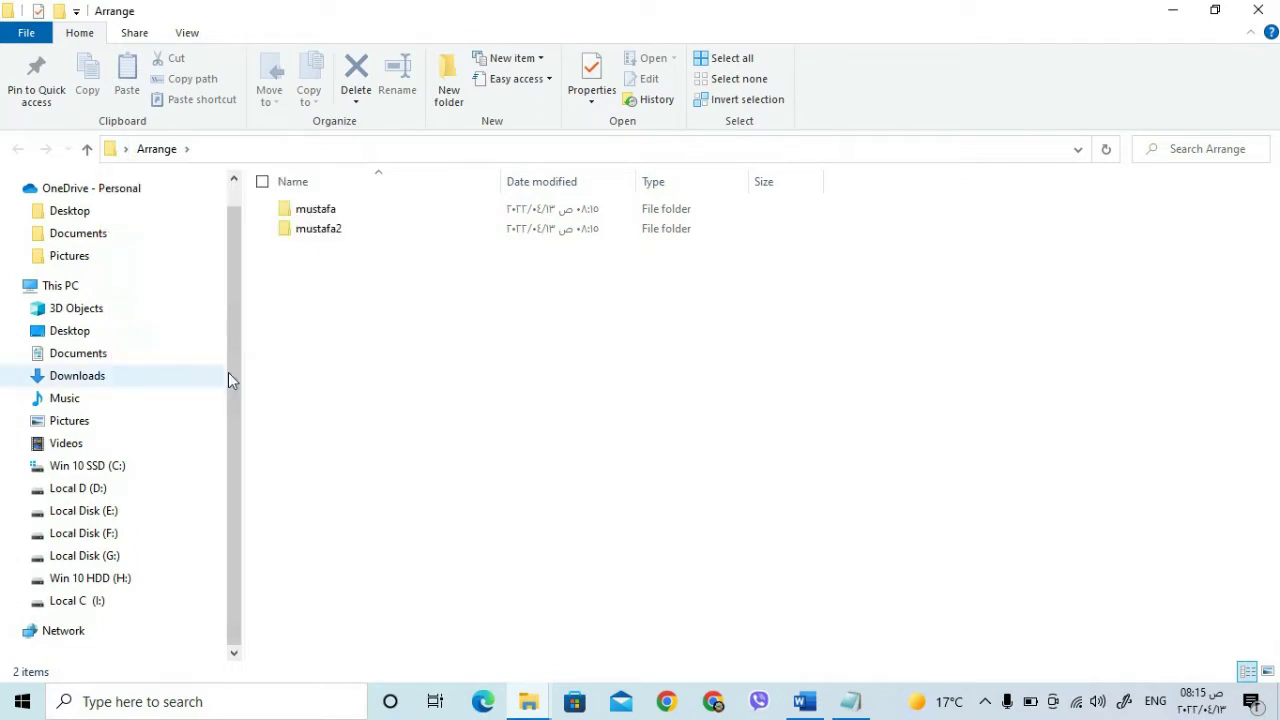
pyautogui.scroll(1, 106, 447)
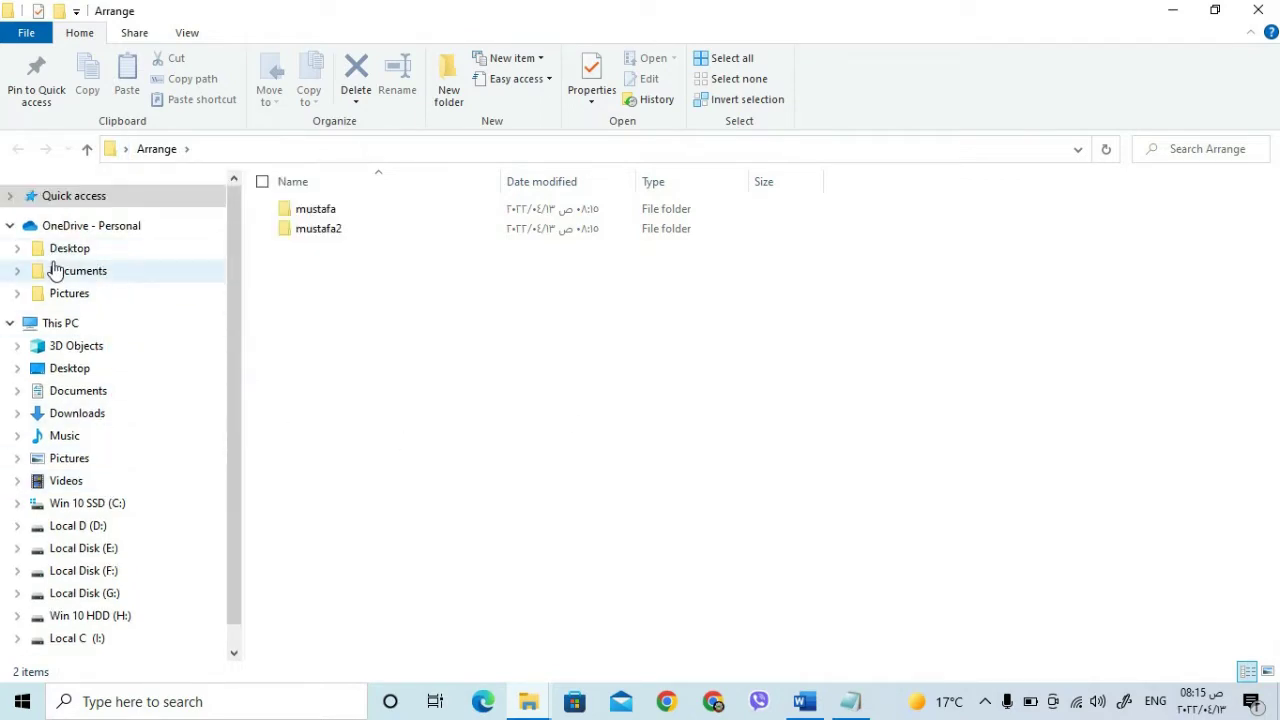
pyautogui.click(17, 249)
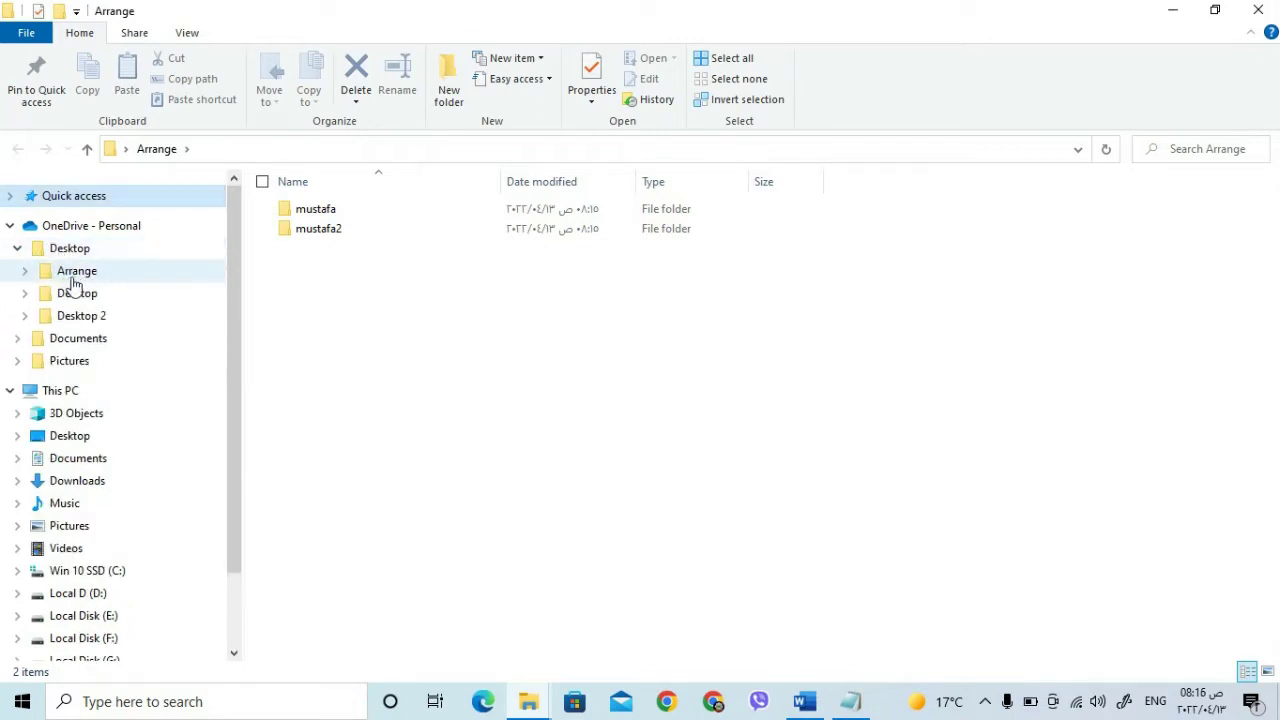
pyautogui.click(558, 335)
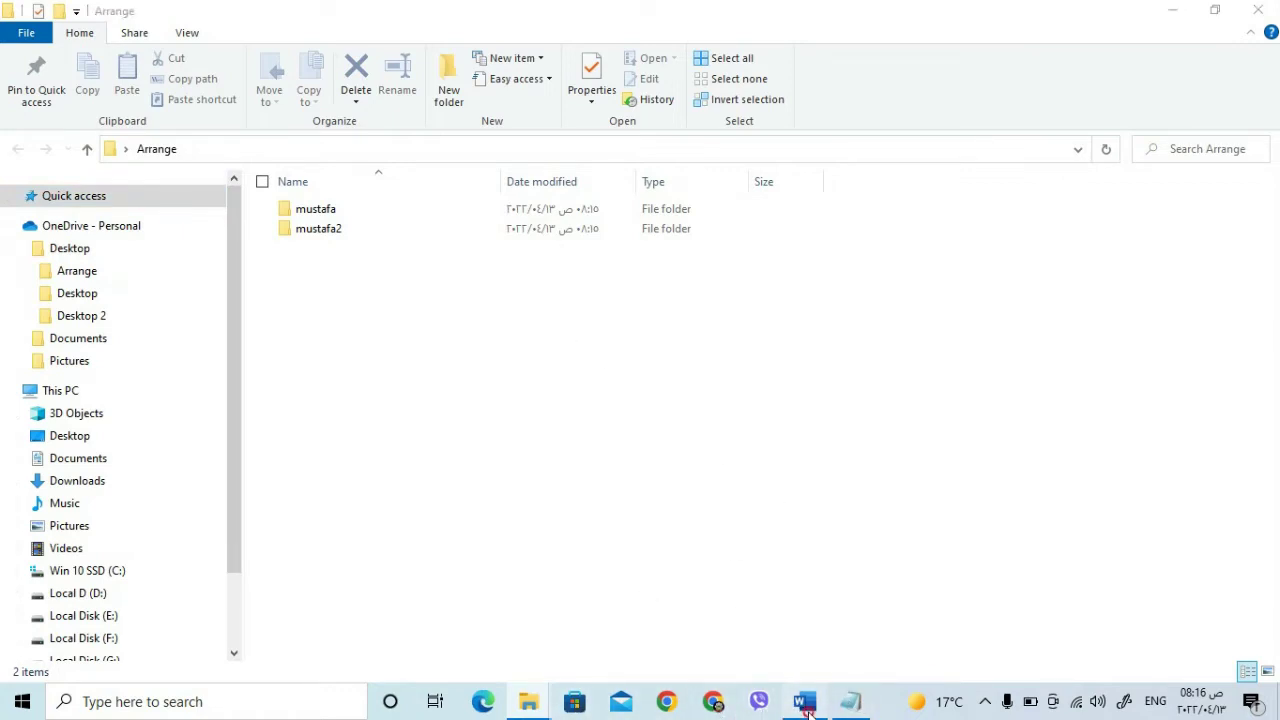
# Switch to the lecture notes in Word and examine the labelled illustration of the Documents folder window.
pyautogui.click(805, 702)
pyautogui.scroll(2, 555, 462)
pyautogui.scroll(-3, 517, 435)
pyautogui.scroll(-3, 521, 447)
pyautogui.scroll(1, 521, 447)
pyautogui.scroll(-1, 521, 447)
pyautogui.scroll(-4, 520, 447)
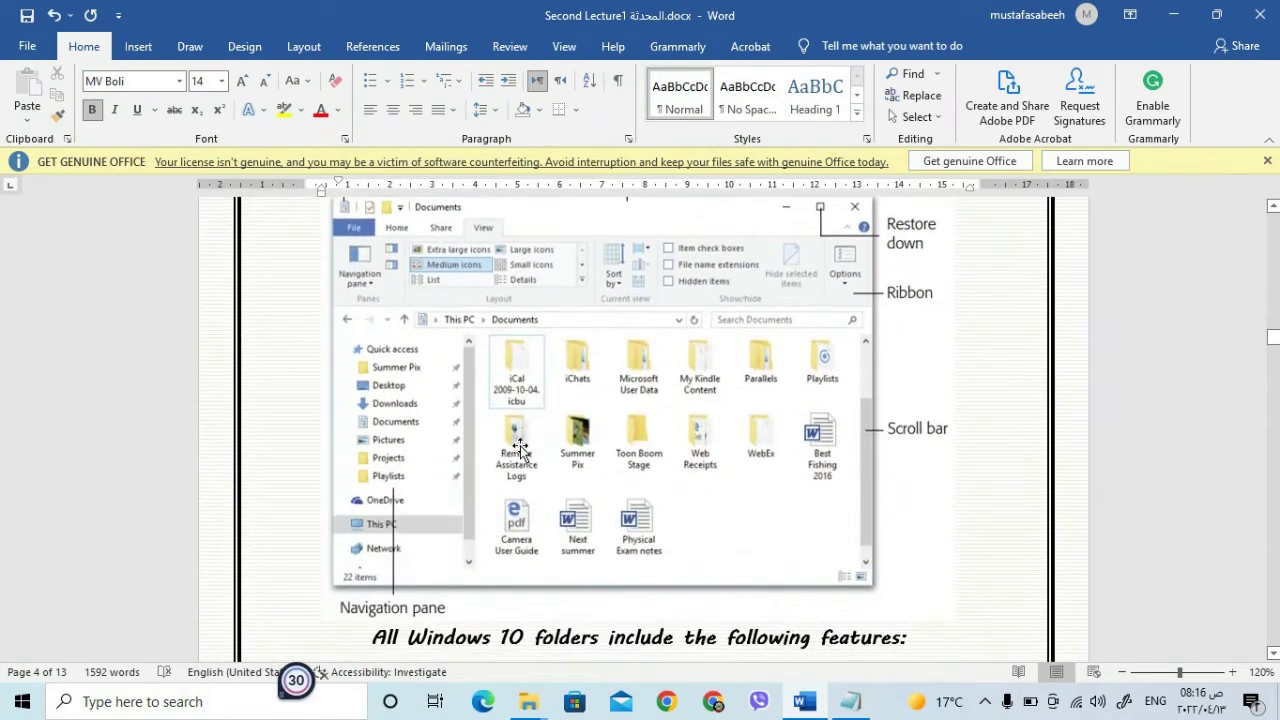
pyautogui.scroll(1, 519, 447)
pyautogui.scroll(-1, 519, 447)
pyautogui.scroll(-1, 385, 490)
pyautogui.scroll(3, 395, 515)
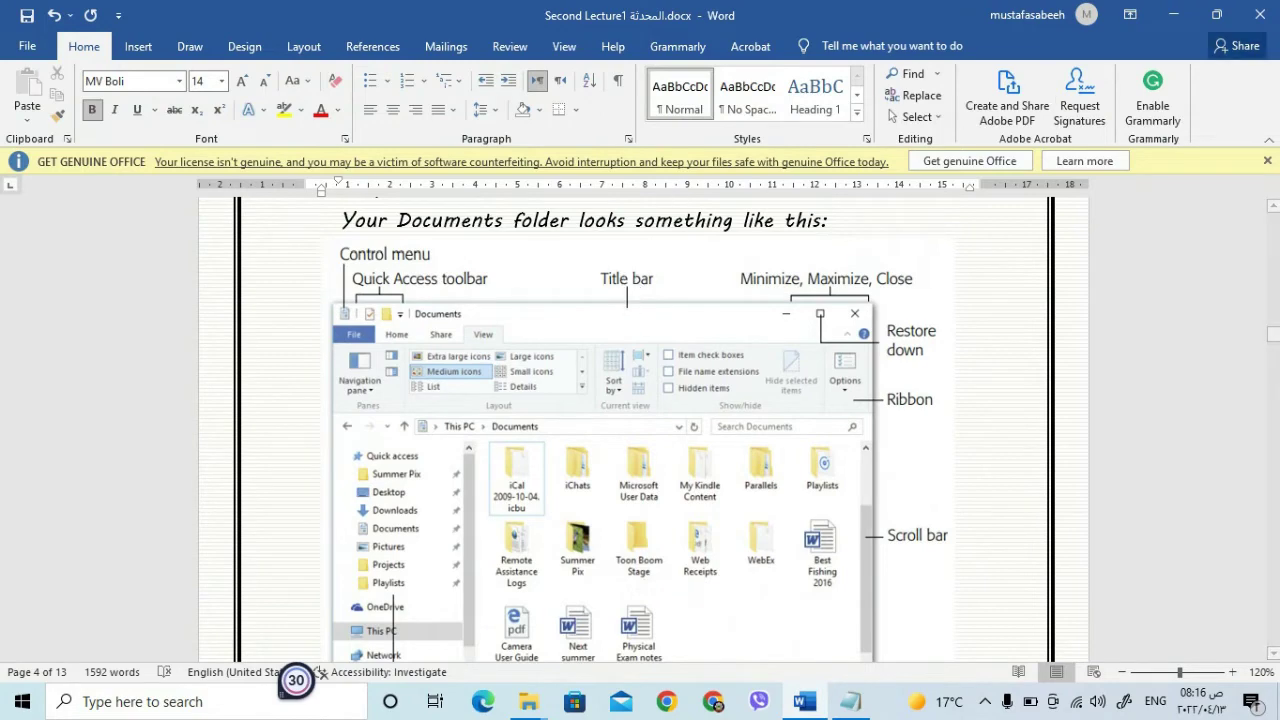
# Compare the Arrange window with the illustration's labelled parts, minimize it to the desktop, and return to the lecture notes.
pyautogui.click(1183, 10)
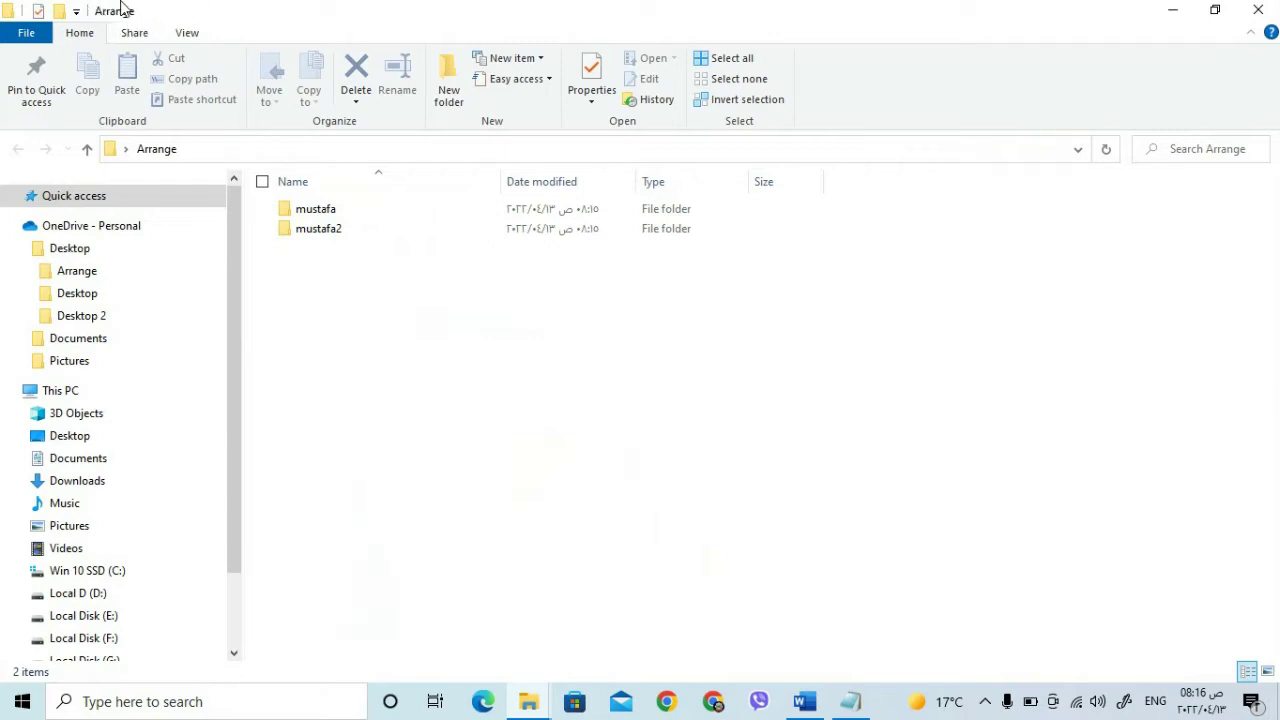
pyautogui.click(805, 702)
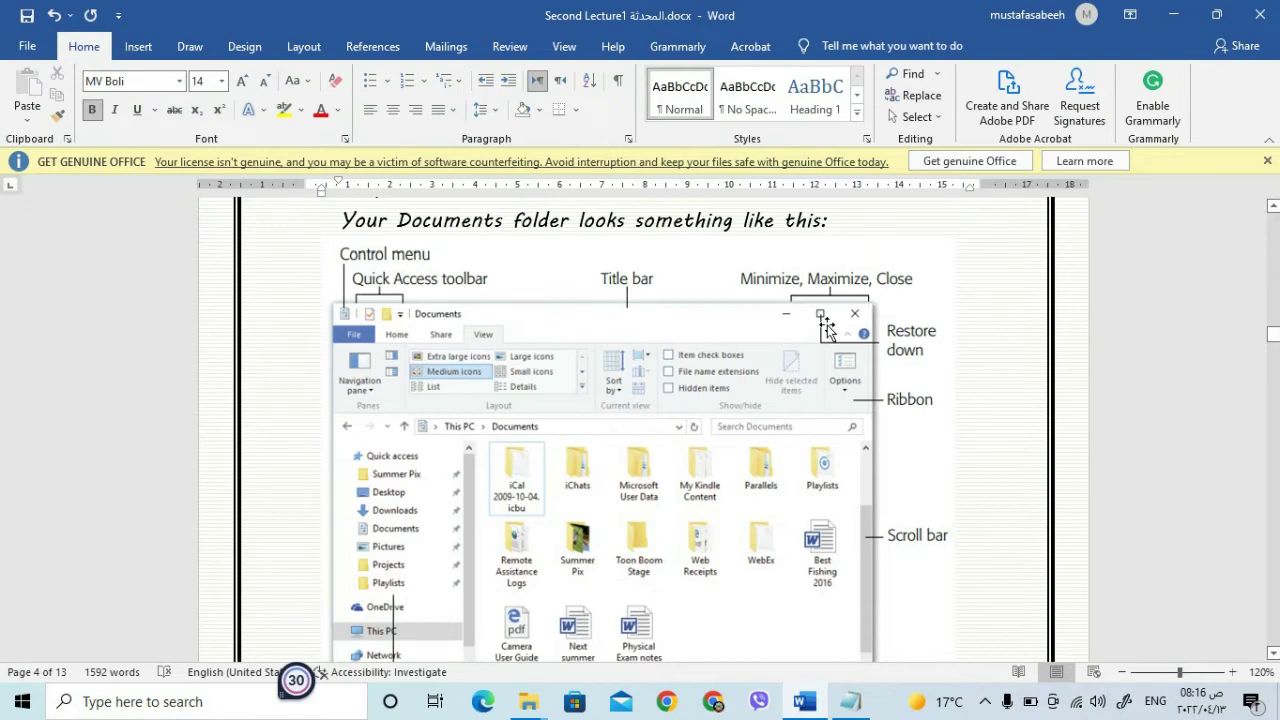
pyautogui.click(1177, 14)
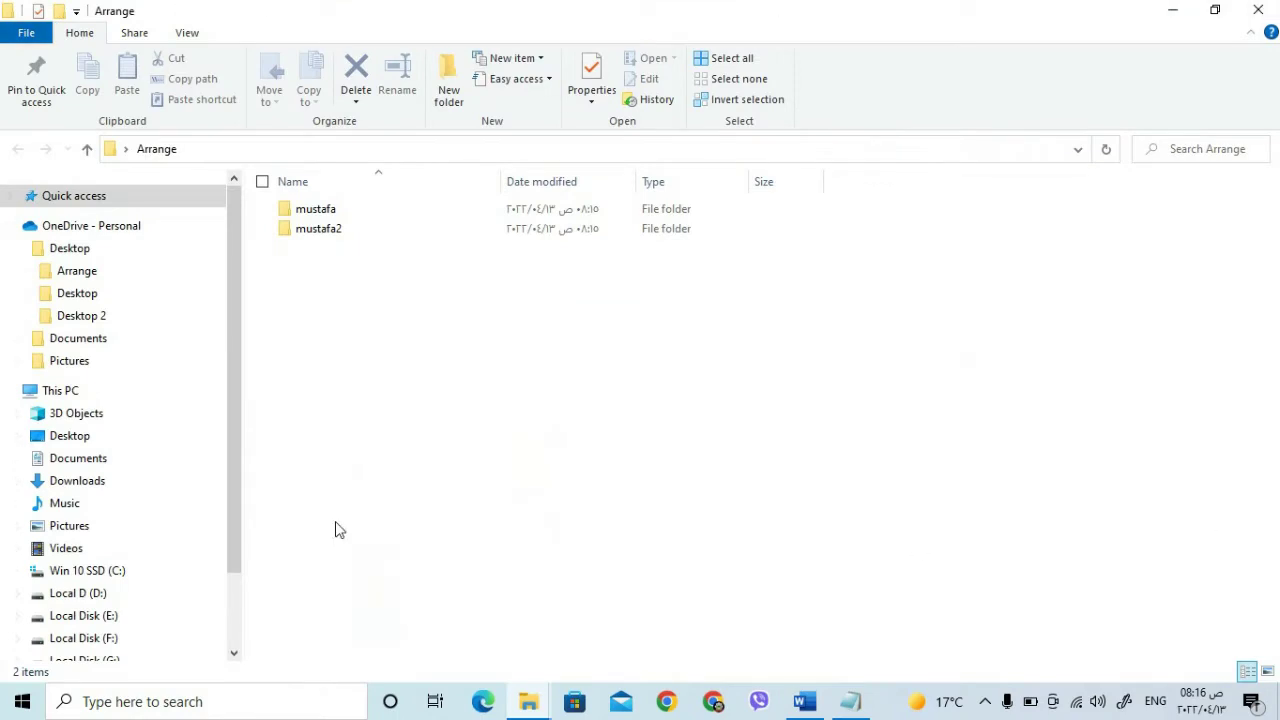
pyautogui.click(1180, 17)
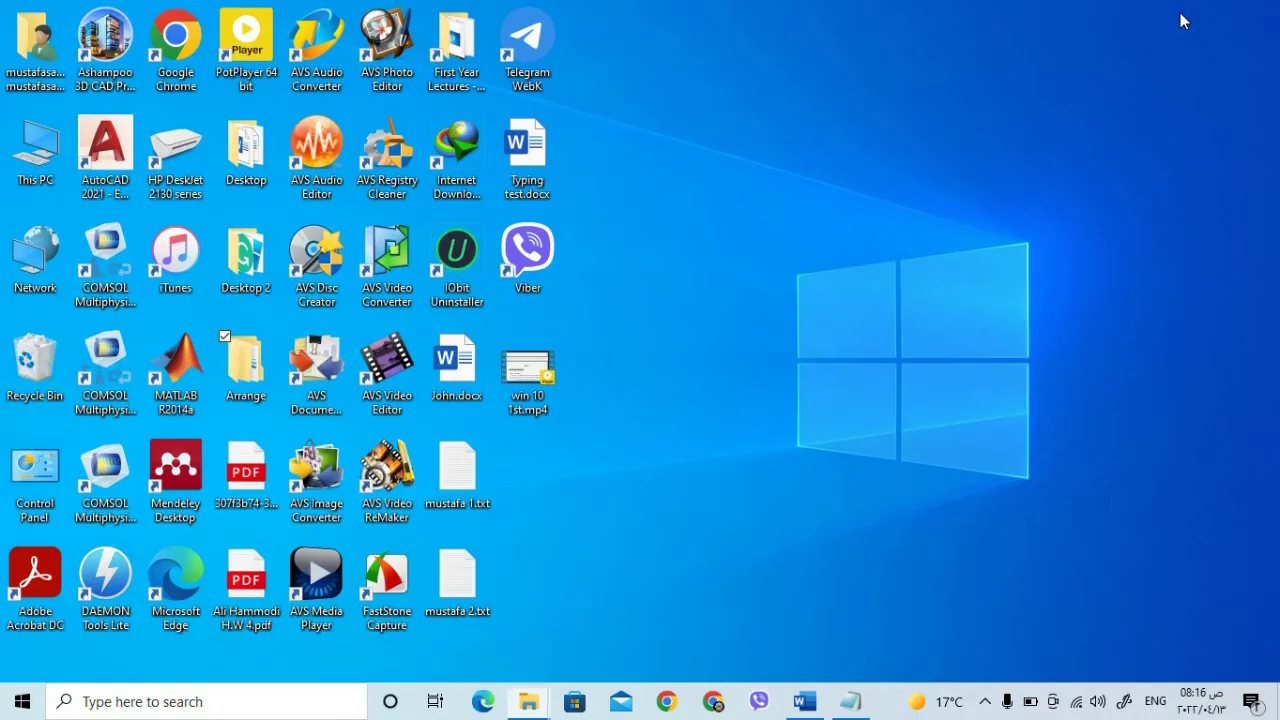
pyautogui.click(814, 700)
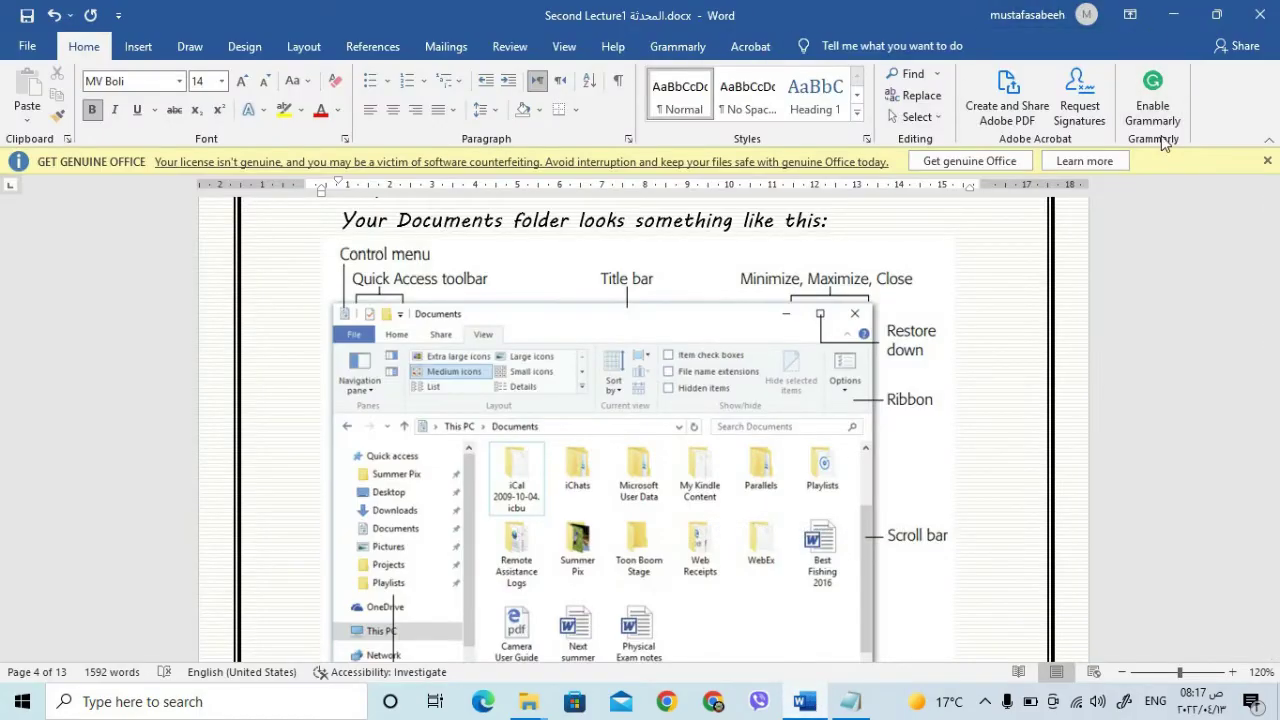
pyautogui.moveTo(805, 708)
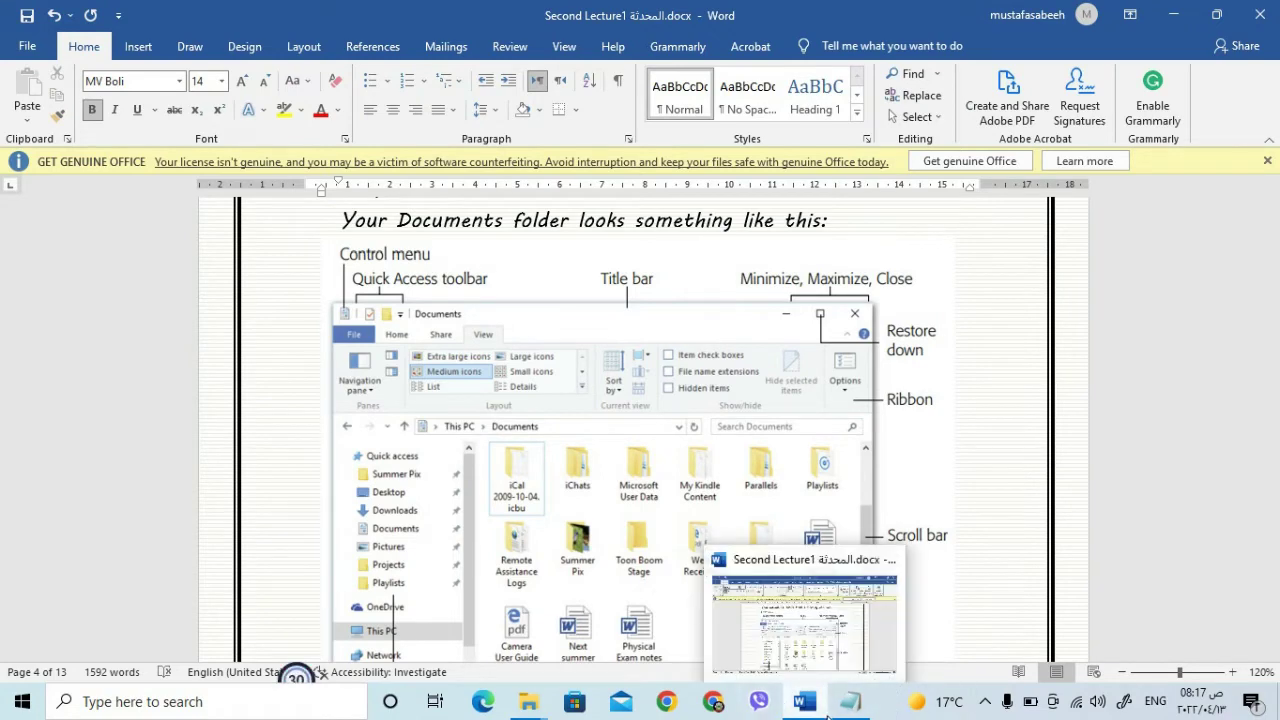
# Bring up the Arrange folder window and switch it repeatedly between maximized and restored size, leaving it restored over the lecture notes.
pyautogui.click(528, 702)
pyautogui.moveTo(503, 654)
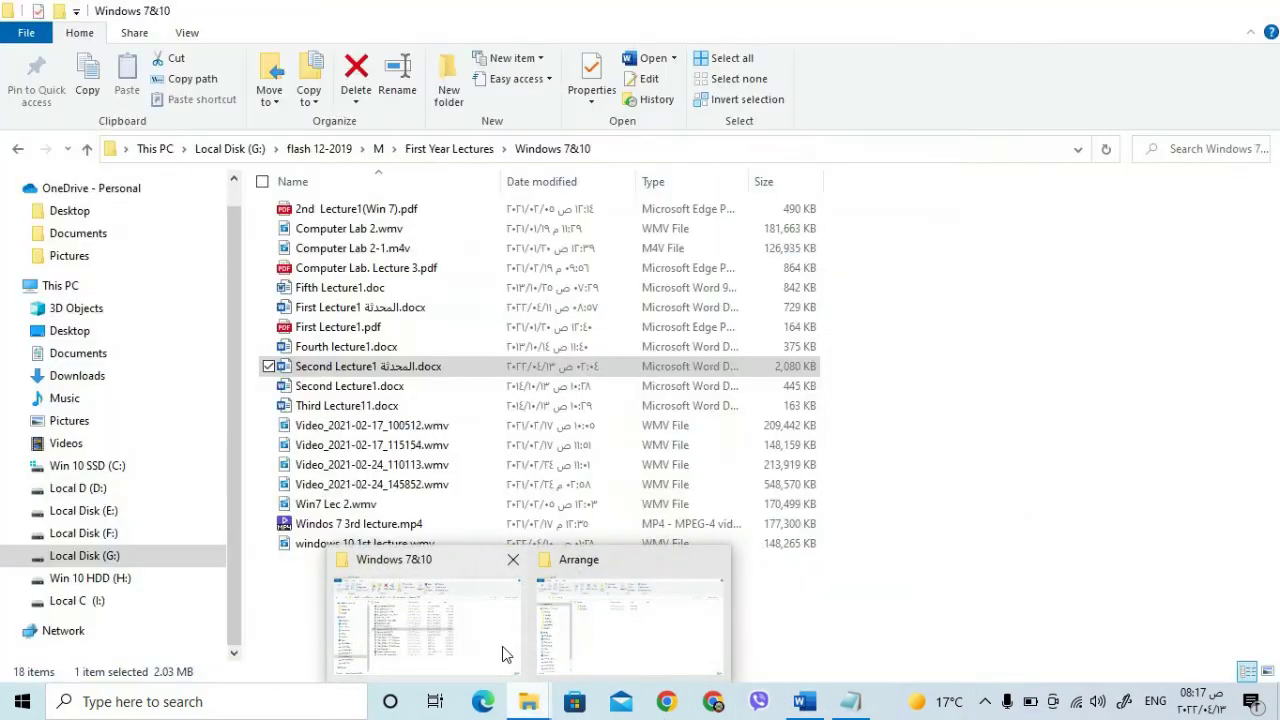
pyautogui.click(548, 655)
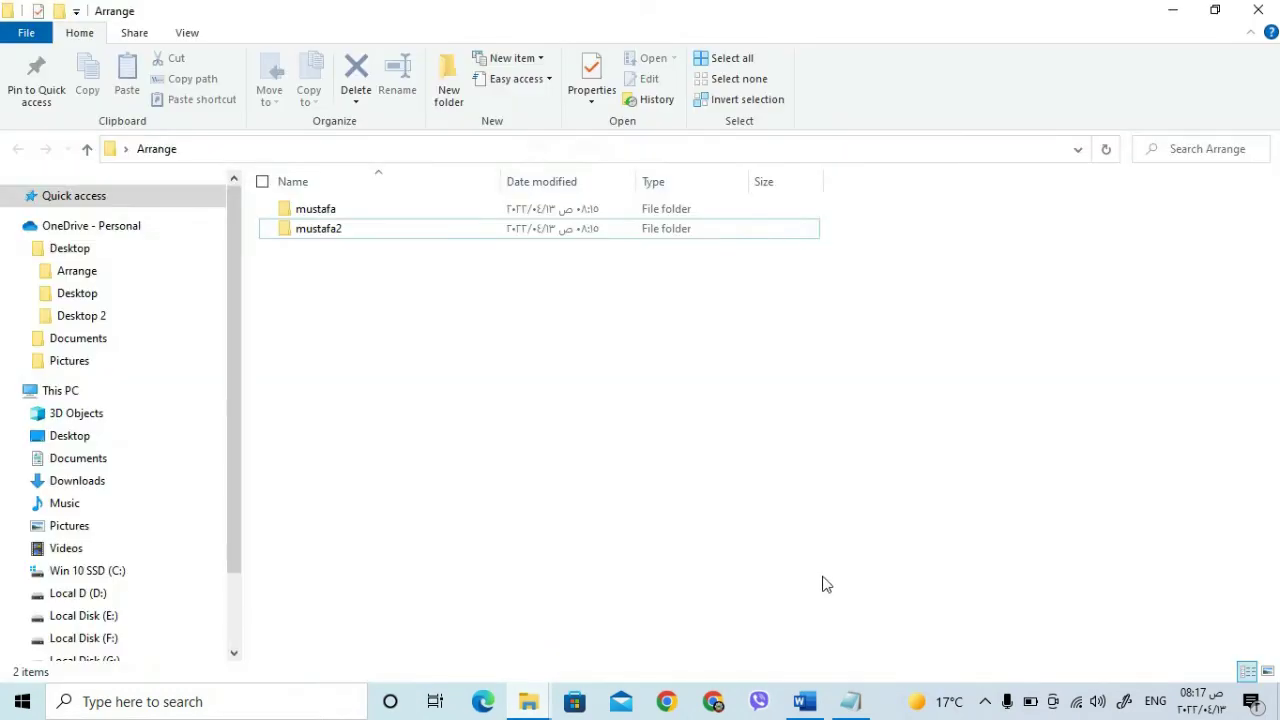
pyautogui.click(1220, 14)
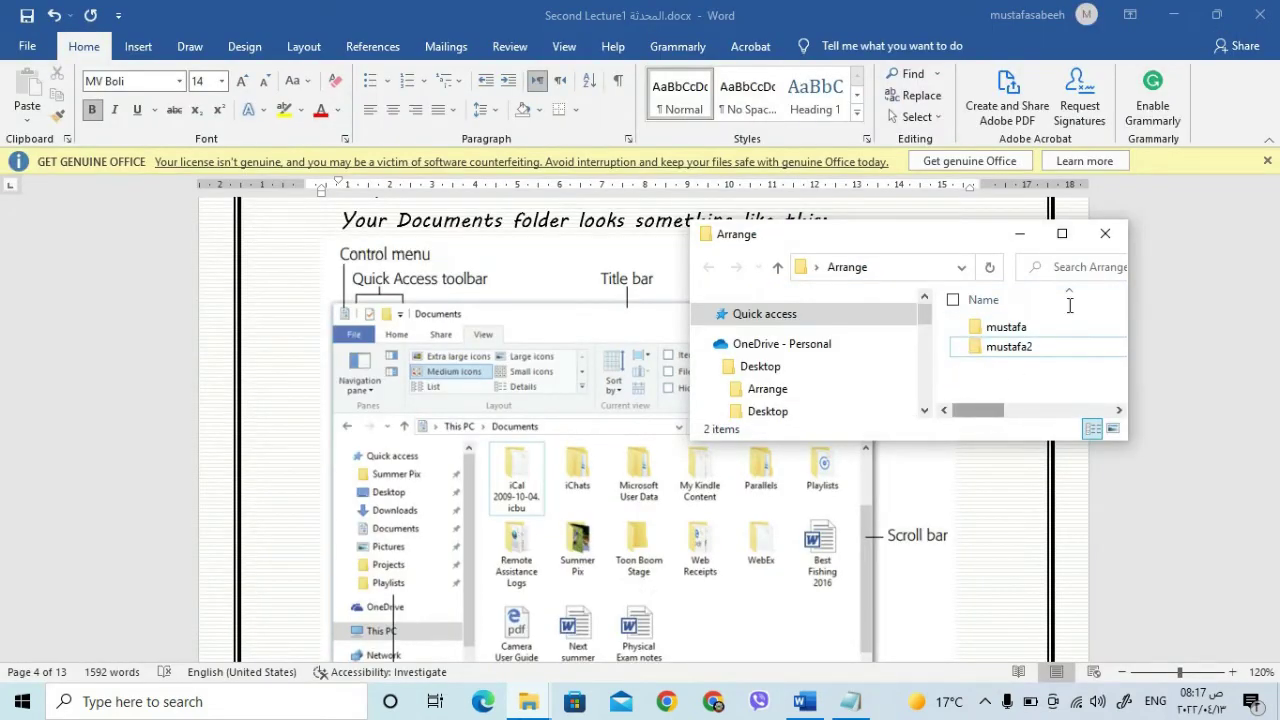
pyautogui.click(1064, 244)
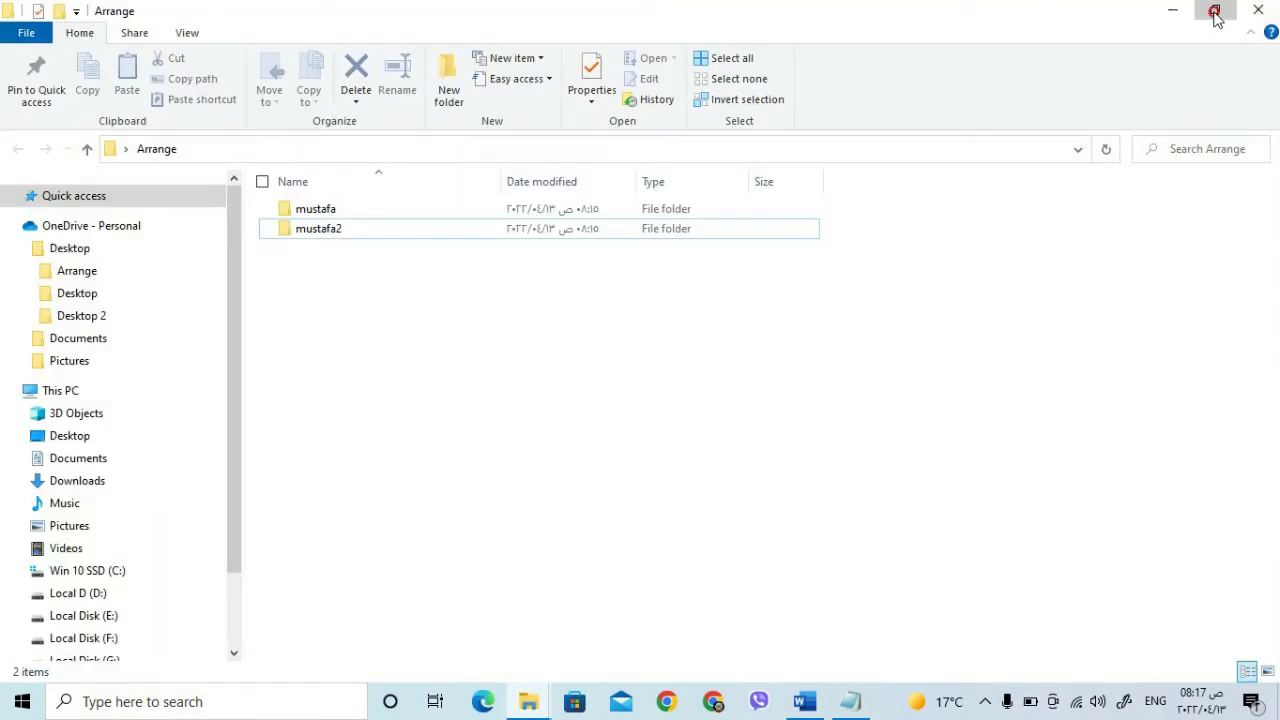
pyautogui.click(1216, 14)
pyautogui.click(1066, 236)
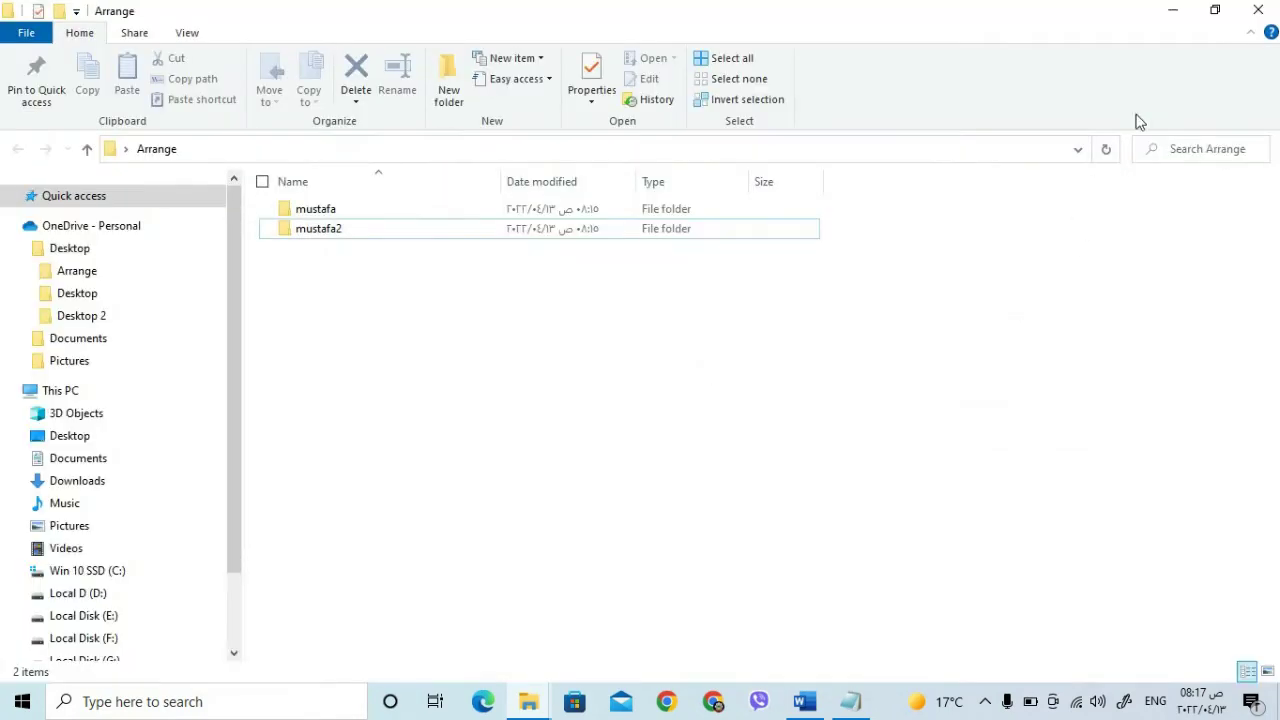
pyautogui.click(1215, 11)
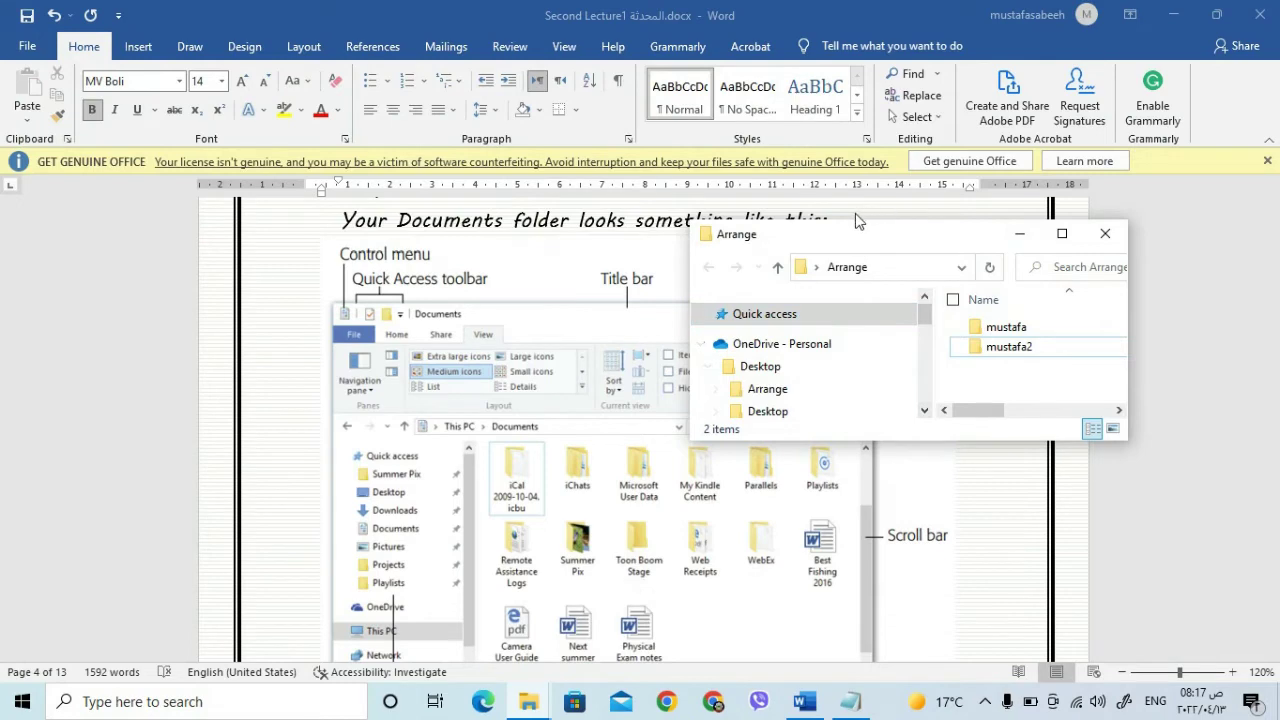
# Enlarge the restored Arrange window by its upper edge and two opposite corners, and demonstrate maximizing and restoring it.
pyautogui.moveTo(858, 219); pyautogui.dragTo(858, 136)
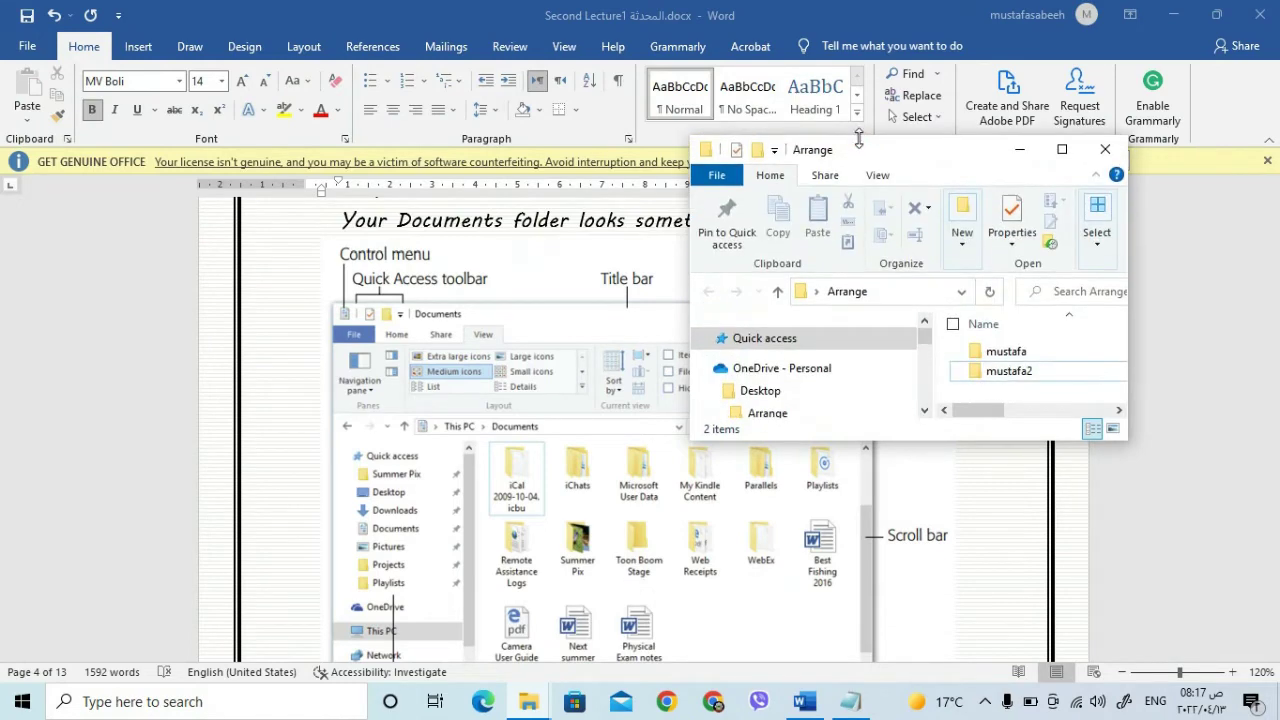
pyautogui.moveTo(690, 135); pyautogui.dragTo(356, 28)
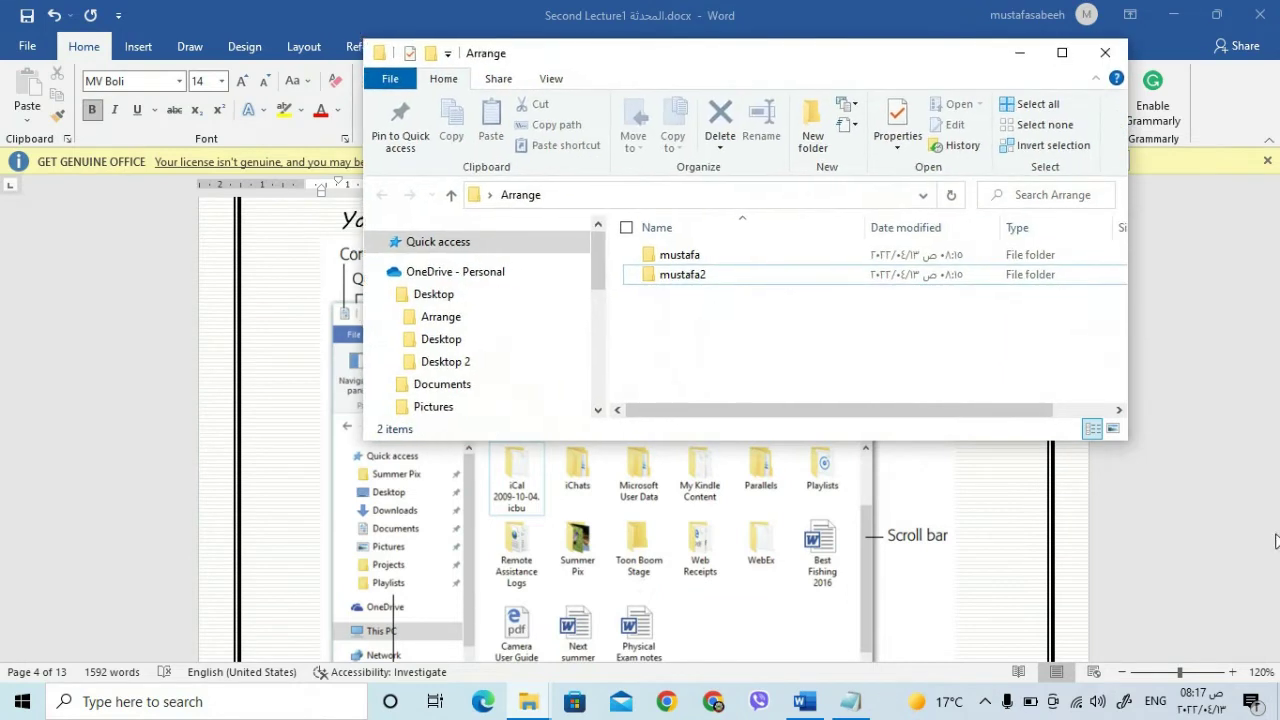
pyautogui.moveTo(1127, 442); pyautogui.dragTo(1190, 568)
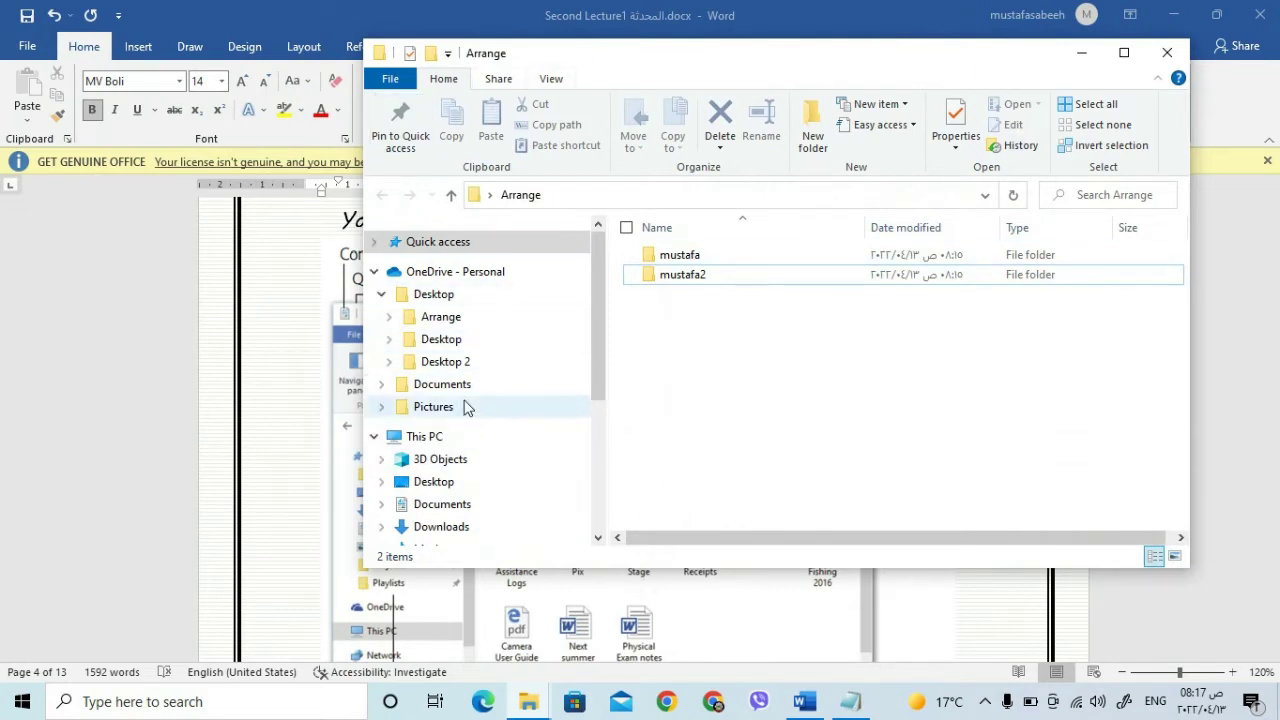
pyautogui.click(1124, 52)
pyautogui.click(1207, 14)
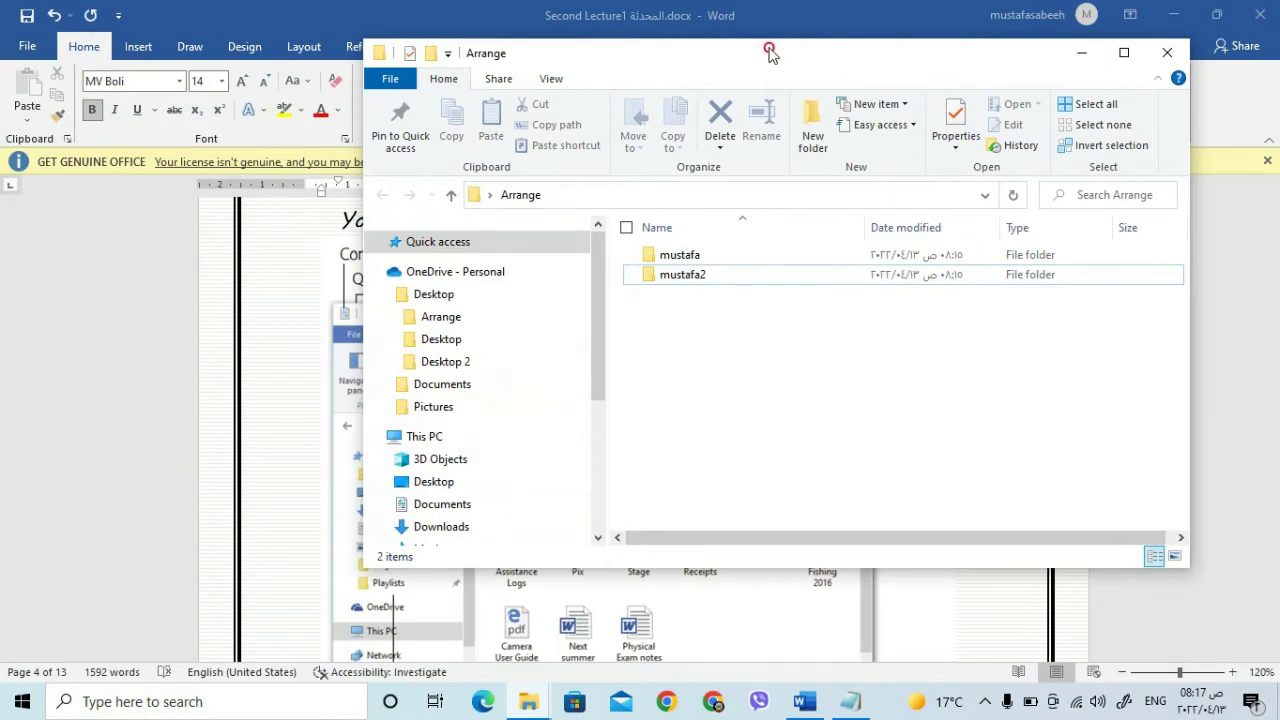
# Snap Arrange to the left half beside the Word notes, and reduce it to the upper-left quarter with the Notepad file below.
pyautogui.moveTo(769, 53); pyautogui.dragTo(2, 240)
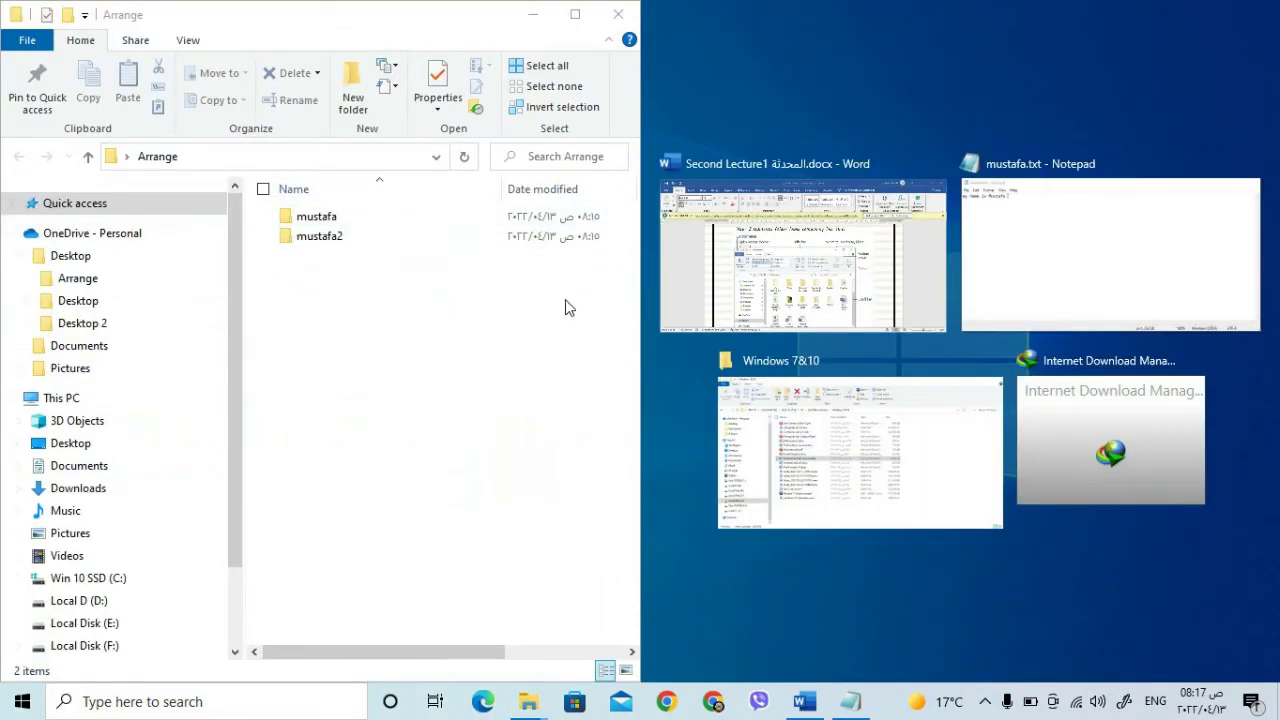
pyautogui.click(745, 290)
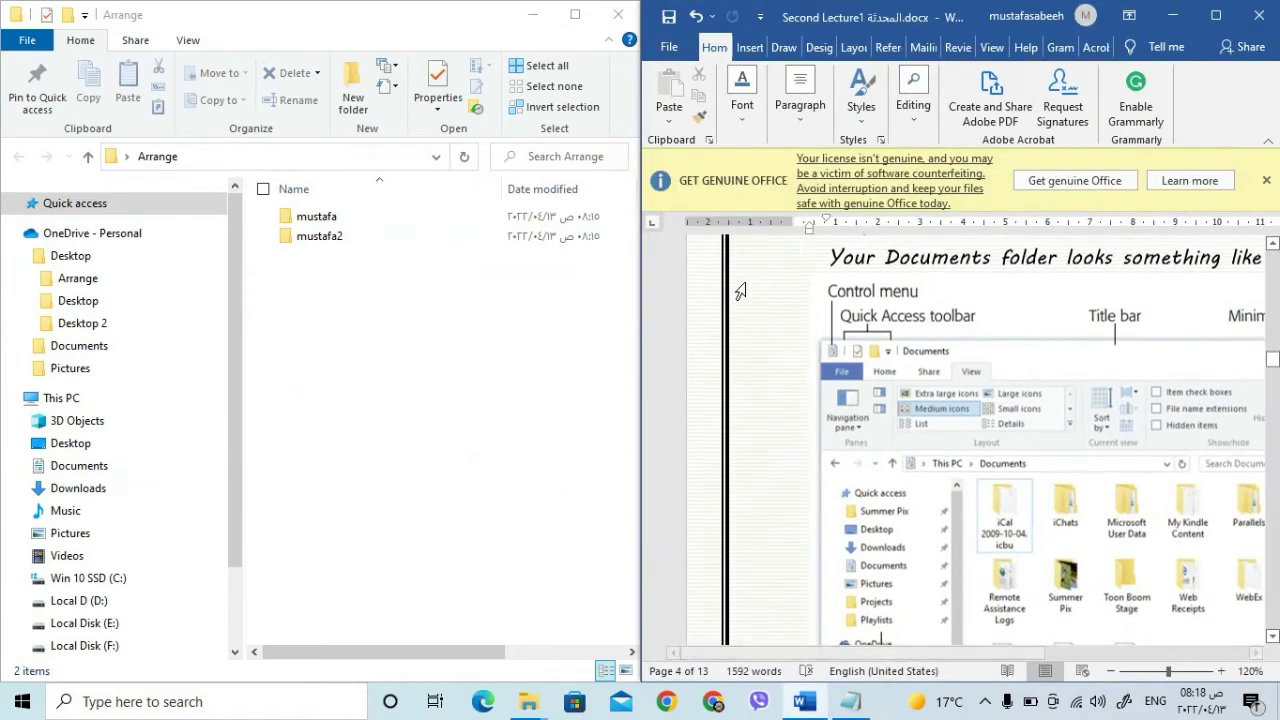
pyautogui.moveTo(428, 14); pyautogui.dragTo(2, 5)
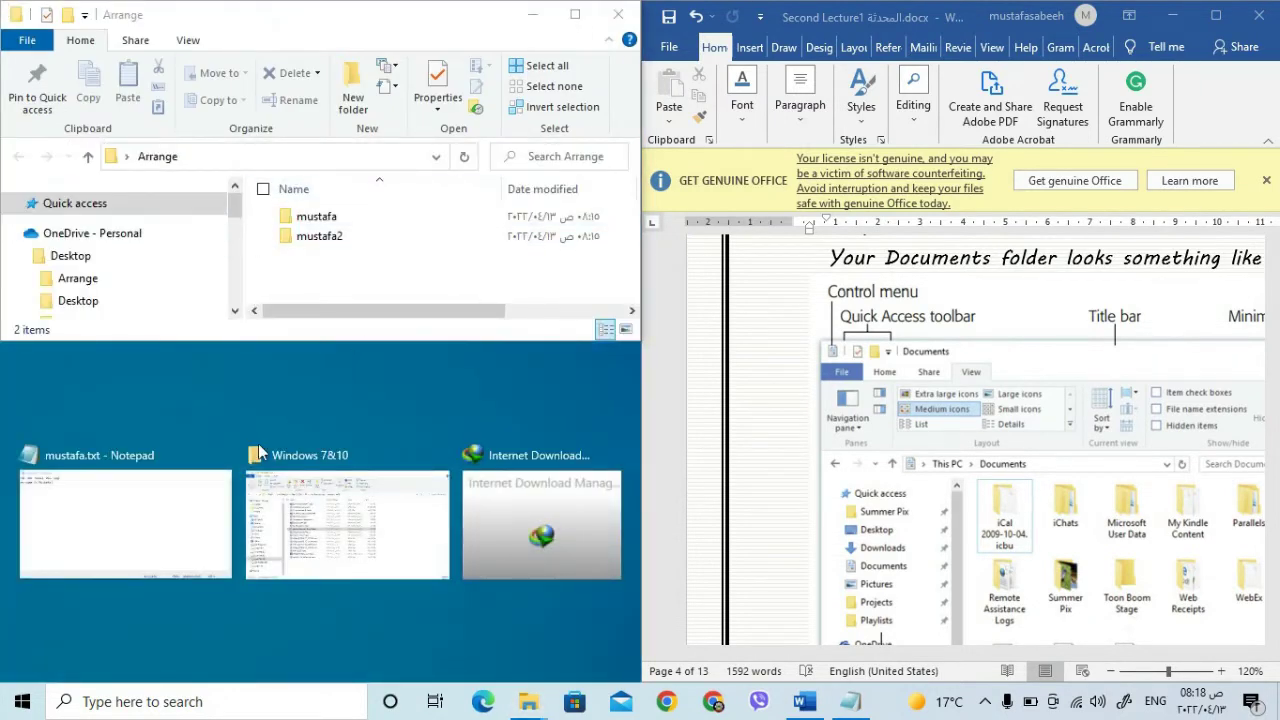
pyautogui.click(141, 511)
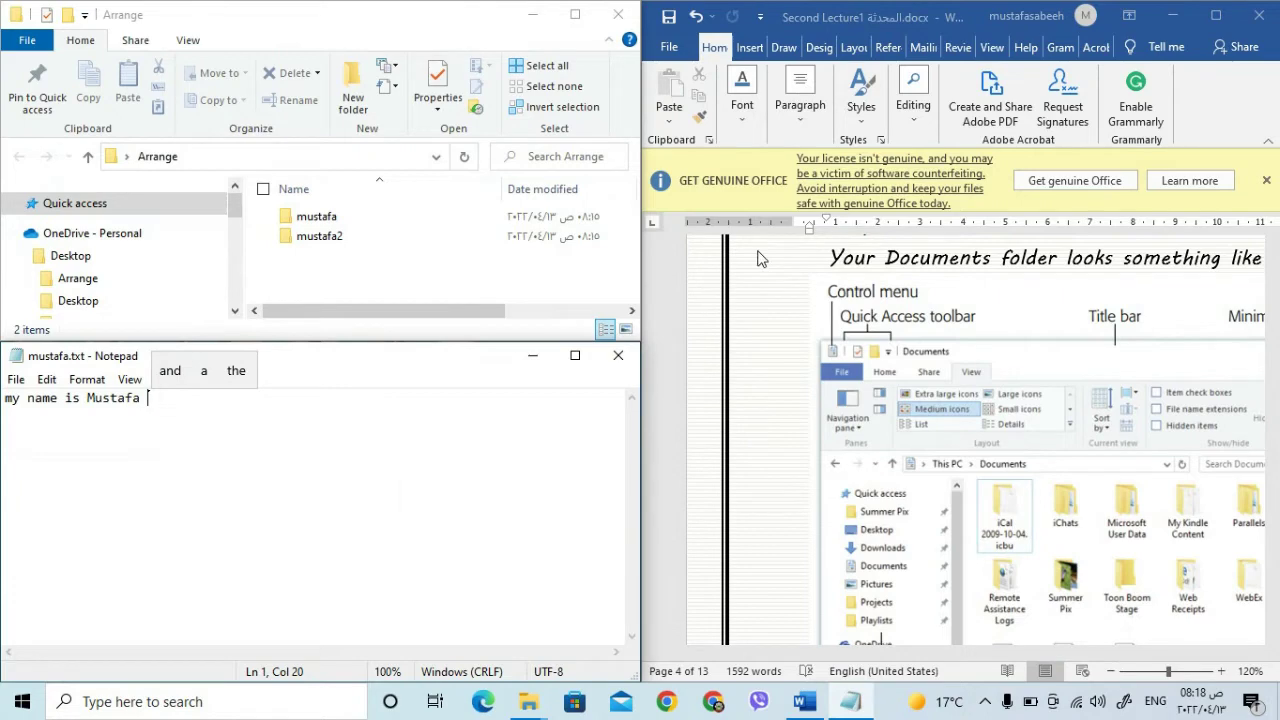
# Maximize and close the Arrange window, close the Notepad file, and return the Word lecture notes to full screen.
pyautogui.click(576, 15)
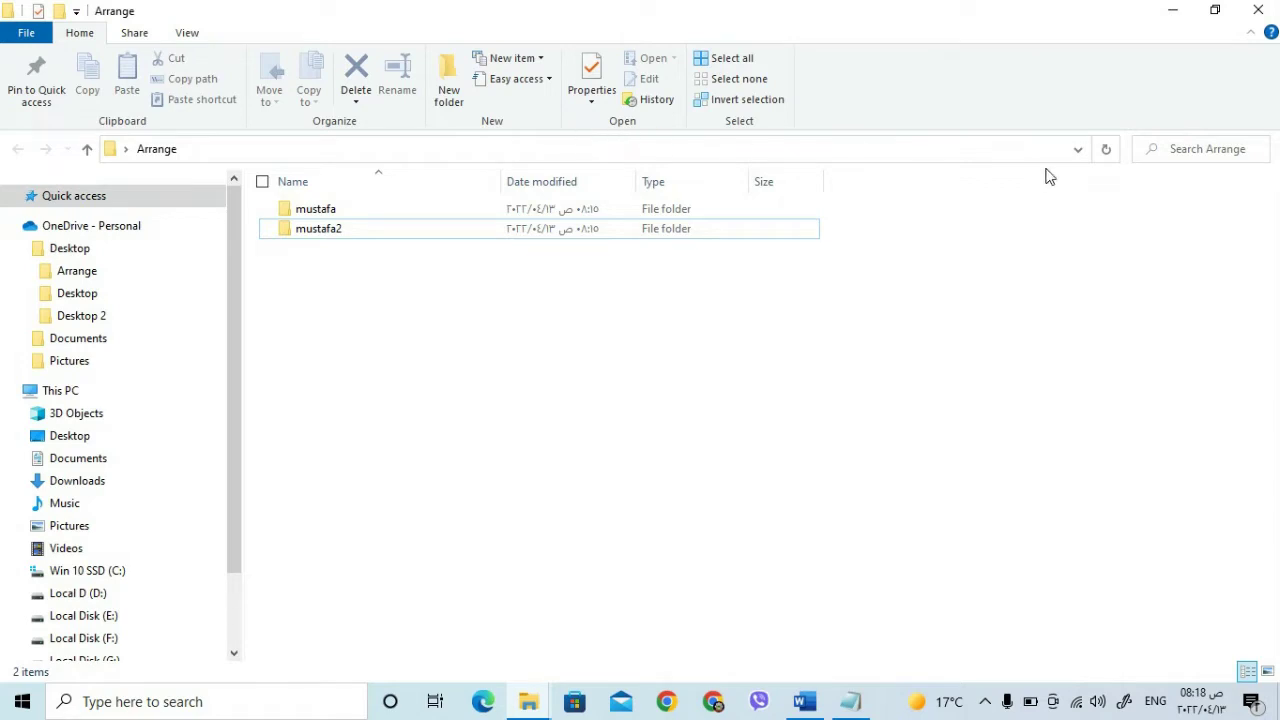
pyautogui.click(1256, 12)
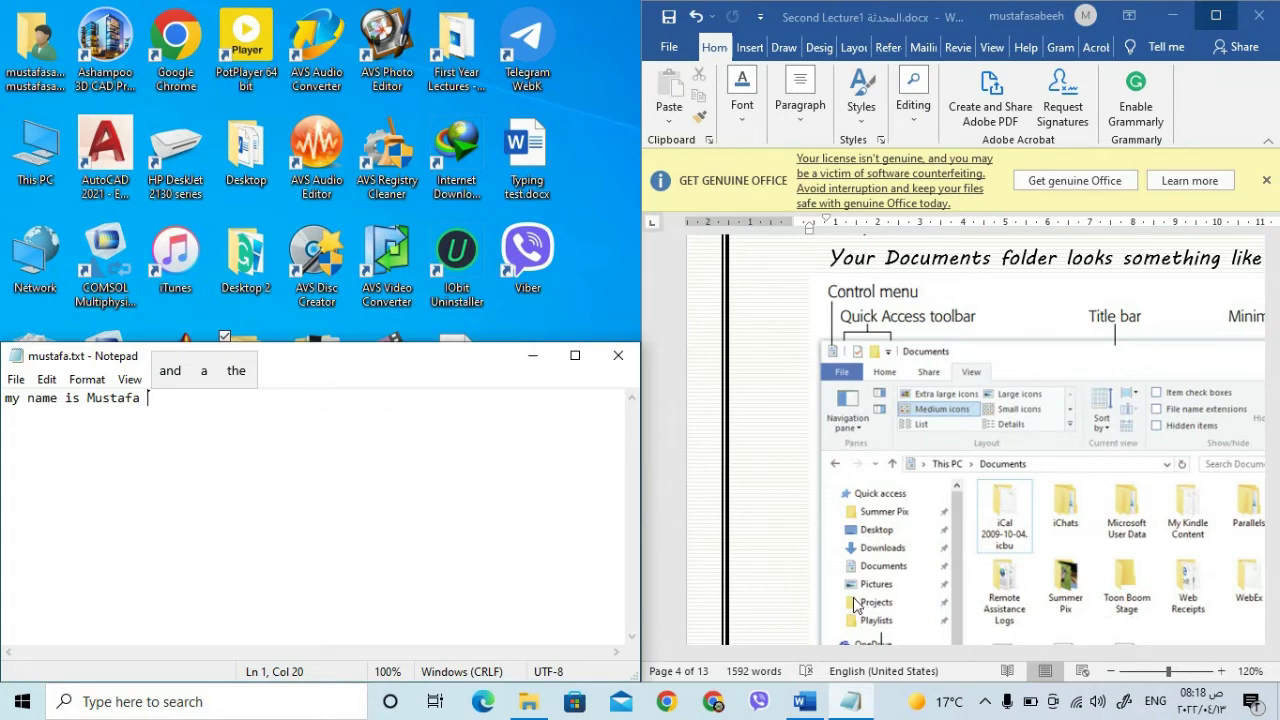
pyautogui.click(805, 701)
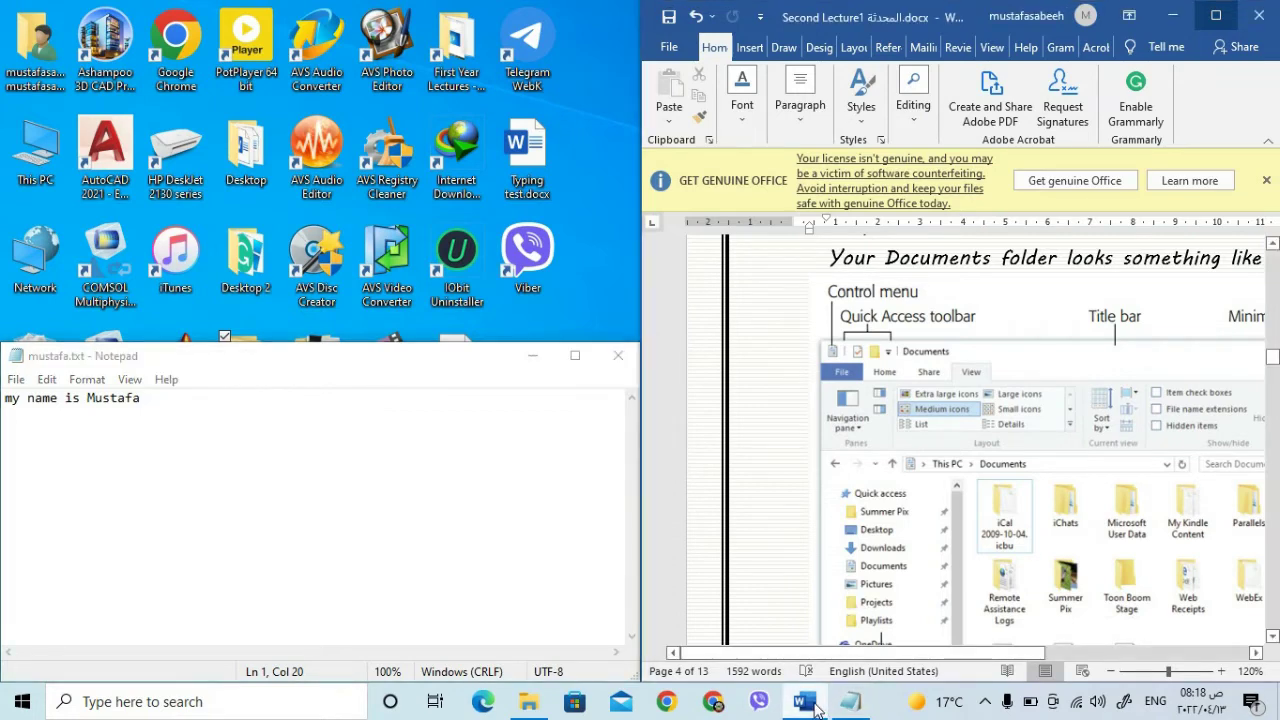
pyautogui.click(618, 355)
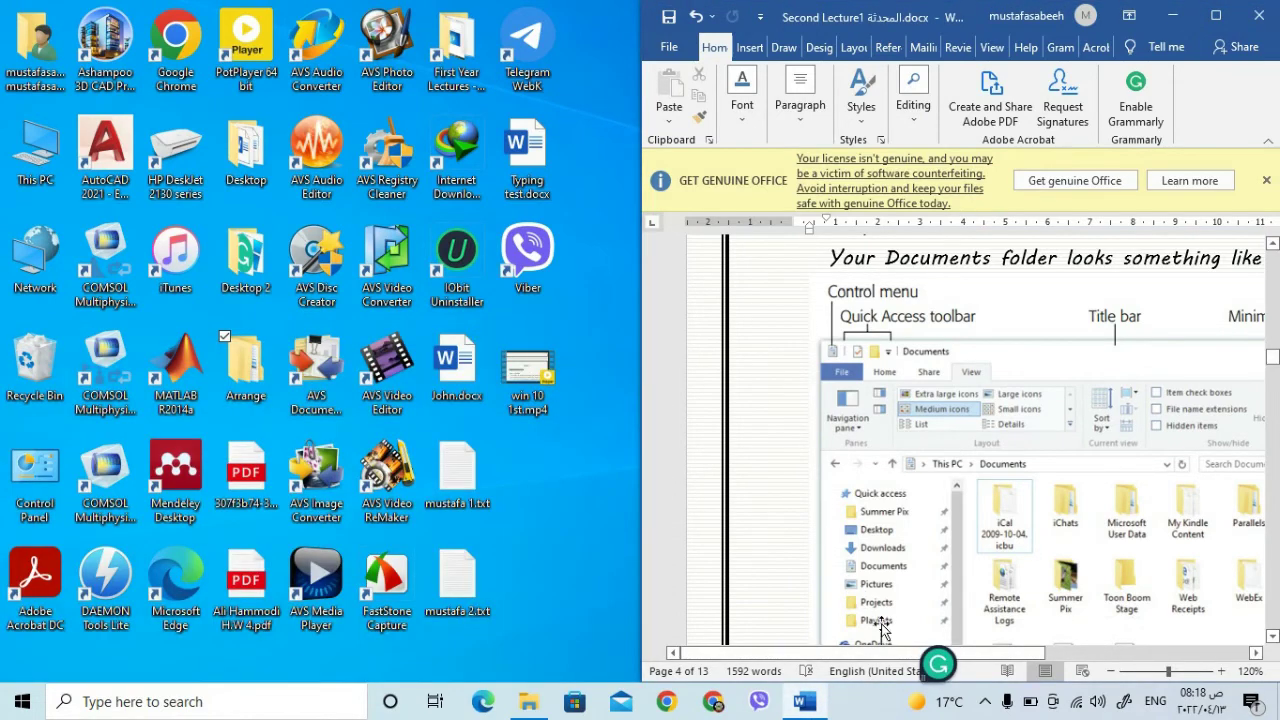
pyautogui.moveTo(963, 8); pyautogui.dragTo(811, 8)
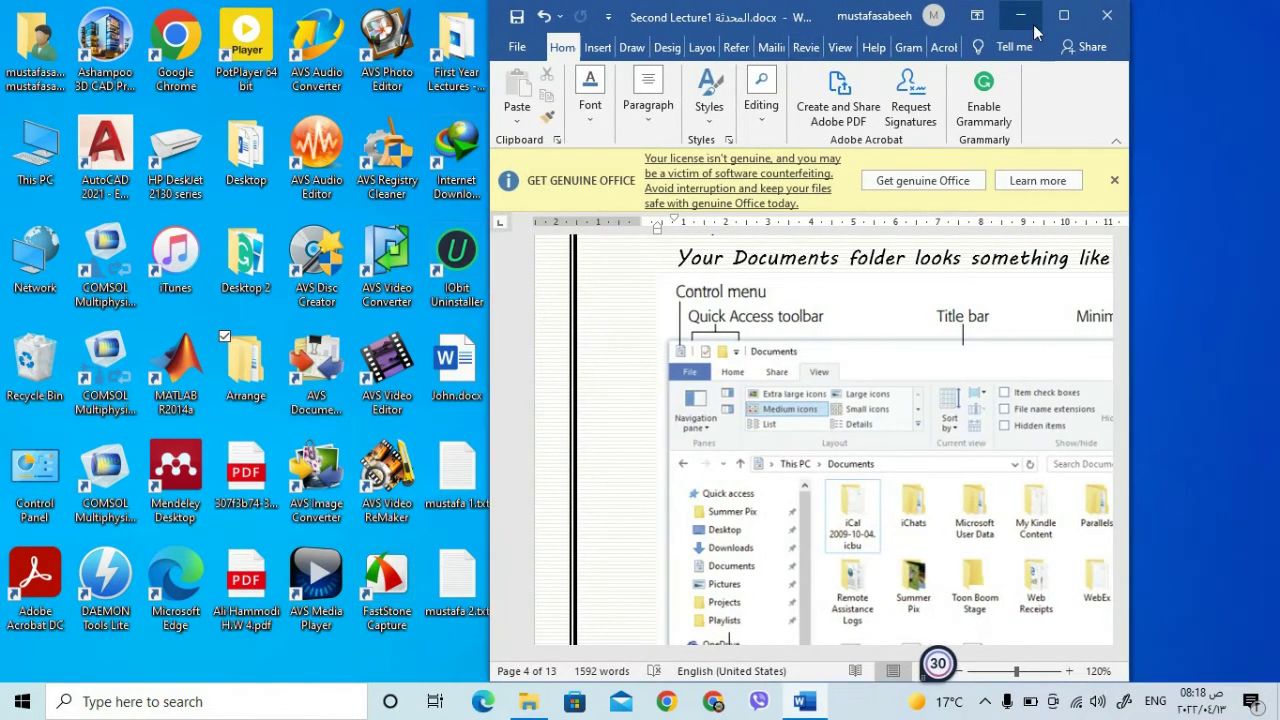
pyautogui.click(1066, 16)
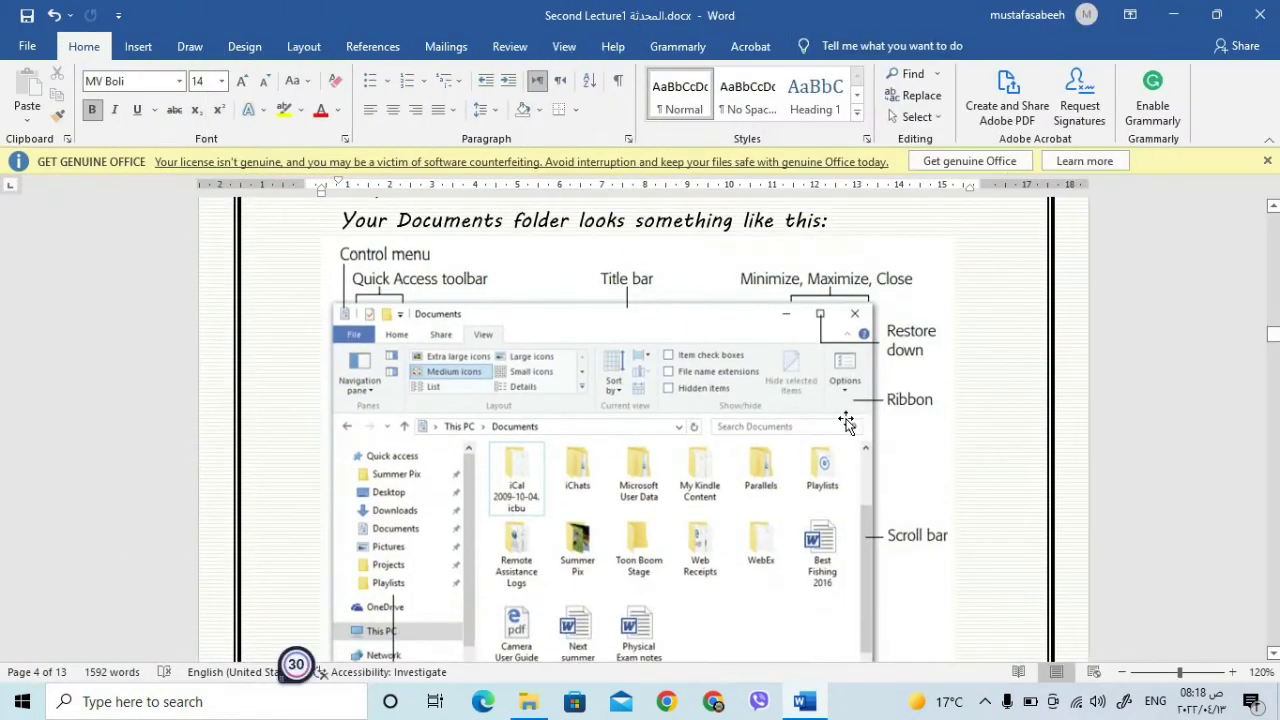
# Examine the notes' list of Windows 10 folder features, such as title bar, address bar and white space, against the labelled illustration.
pyautogui.scroll(-5, 846, 422)
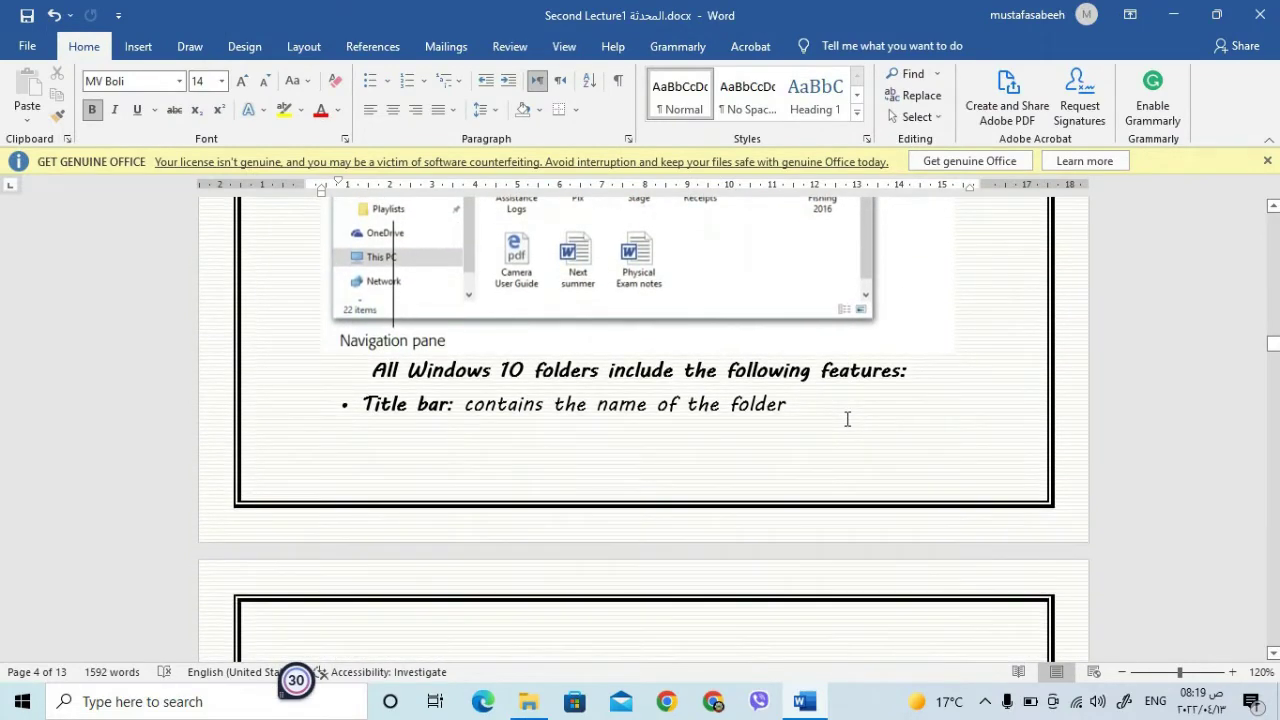
pyautogui.scroll(-2, 847, 419)
pyautogui.scroll(-2, 783, 408)
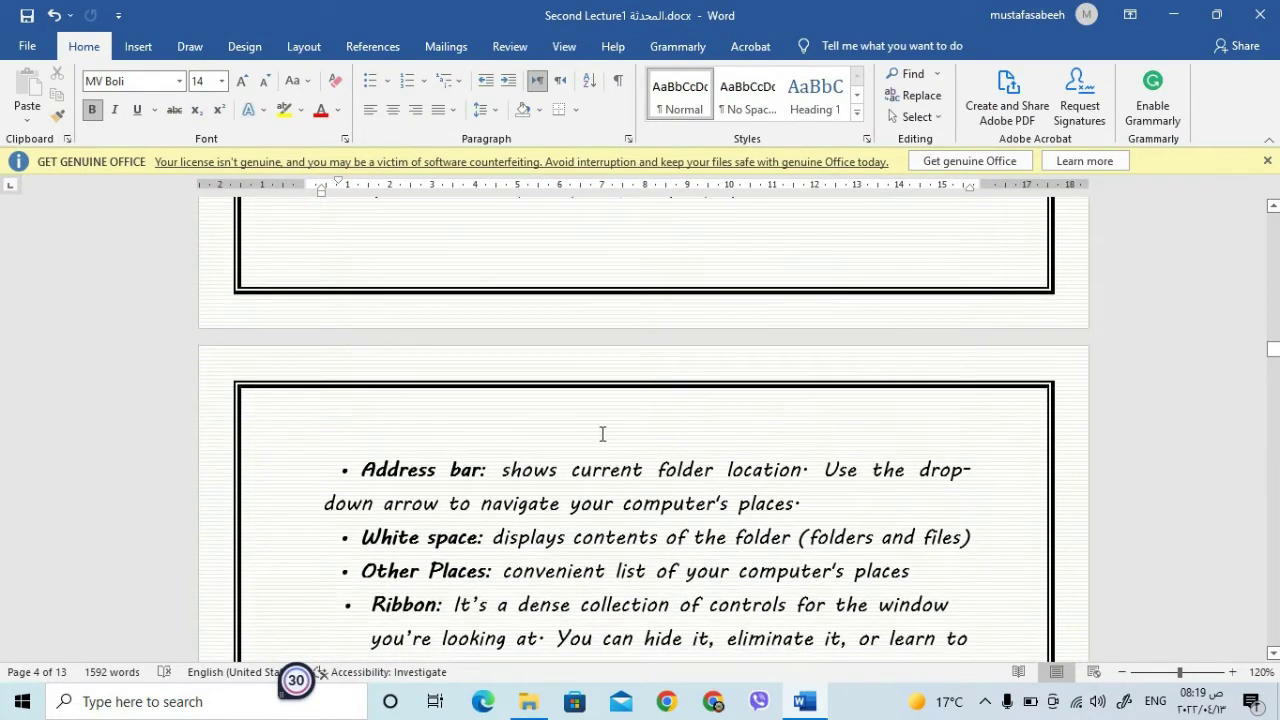
pyautogui.scroll(-2, 603, 432)
pyautogui.scroll(-2, 491, 441)
pyautogui.scroll(6, 491, 441)
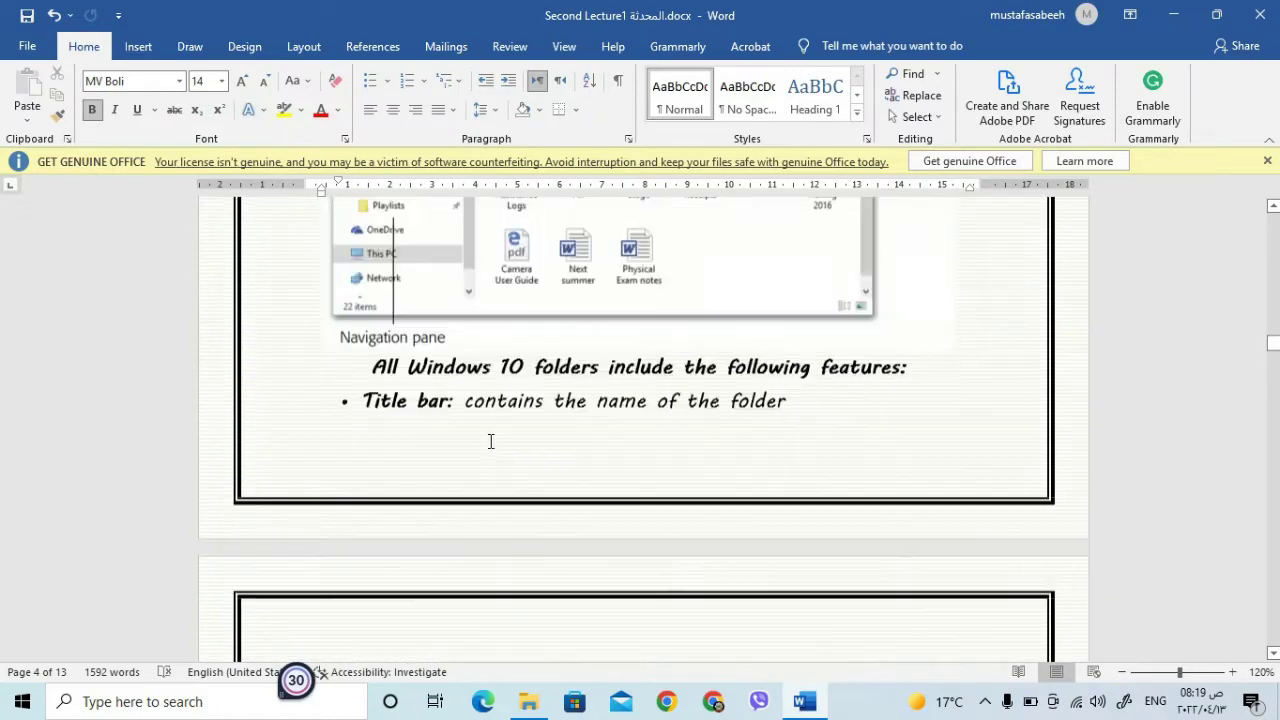
pyautogui.scroll(9, 491, 441)
pyautogui.scroll(-7, 576, 395)
pyautogui.scroll(-8, 576, 389)
pyautogui.scroll(-1, 491, 329)
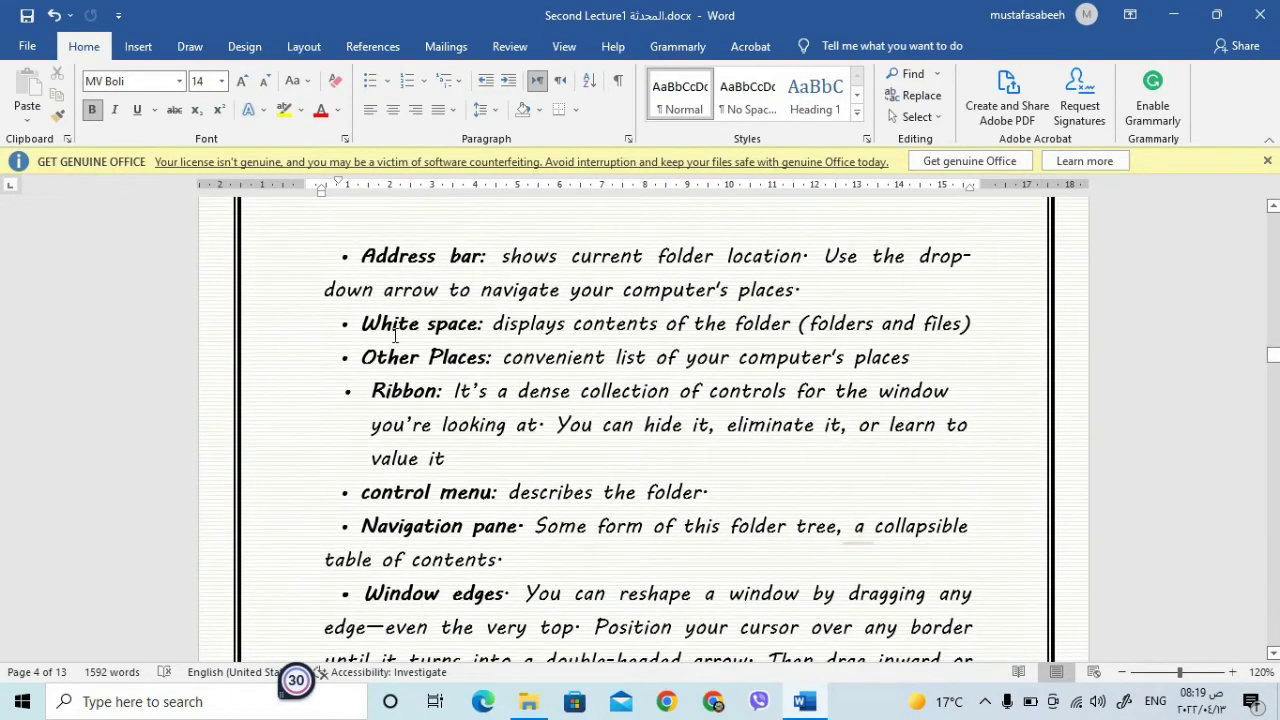
pyautogui.scroll(7, 440, 340)
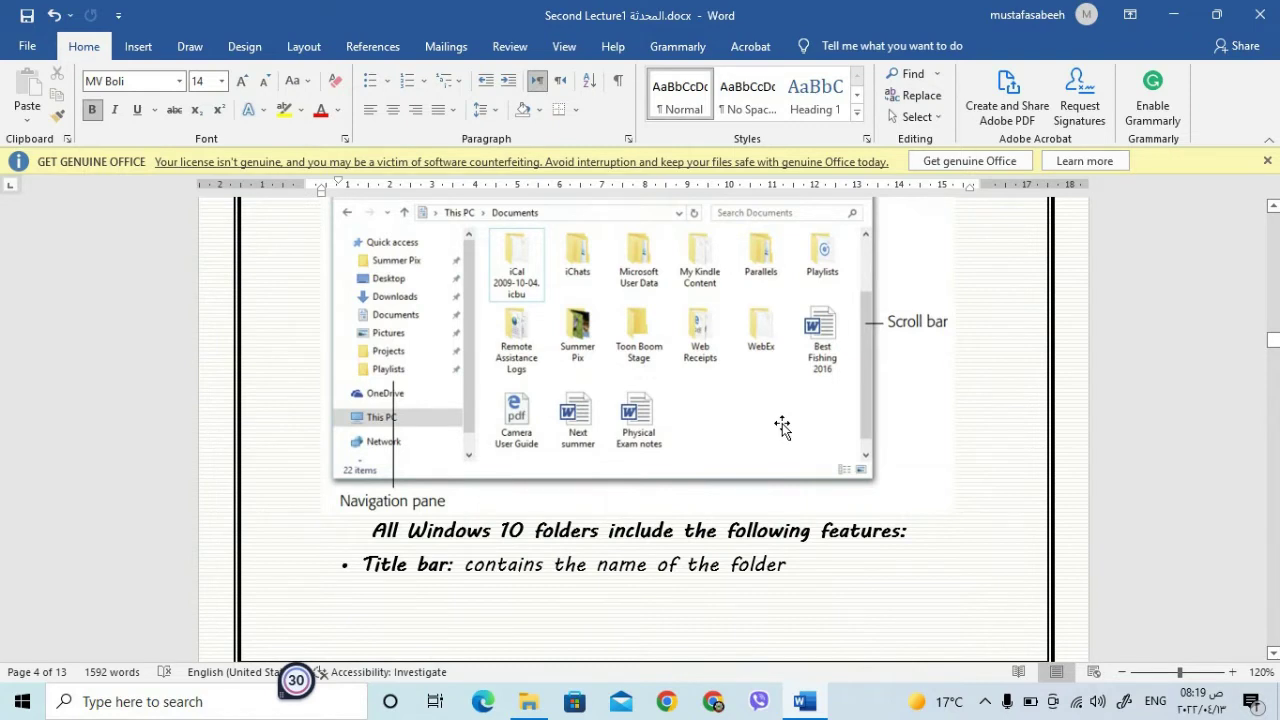
pyautogui.scroll(1, 782, 427)
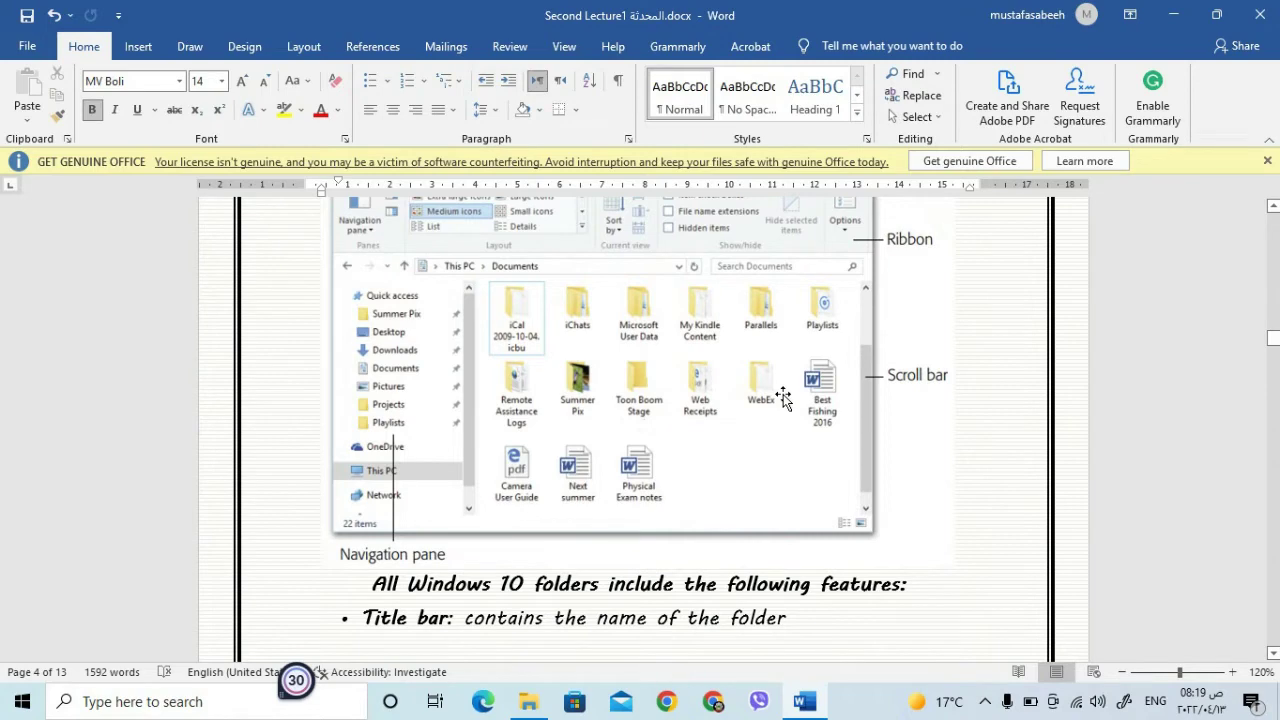
pyautogui.scroll(3, 783, 398)
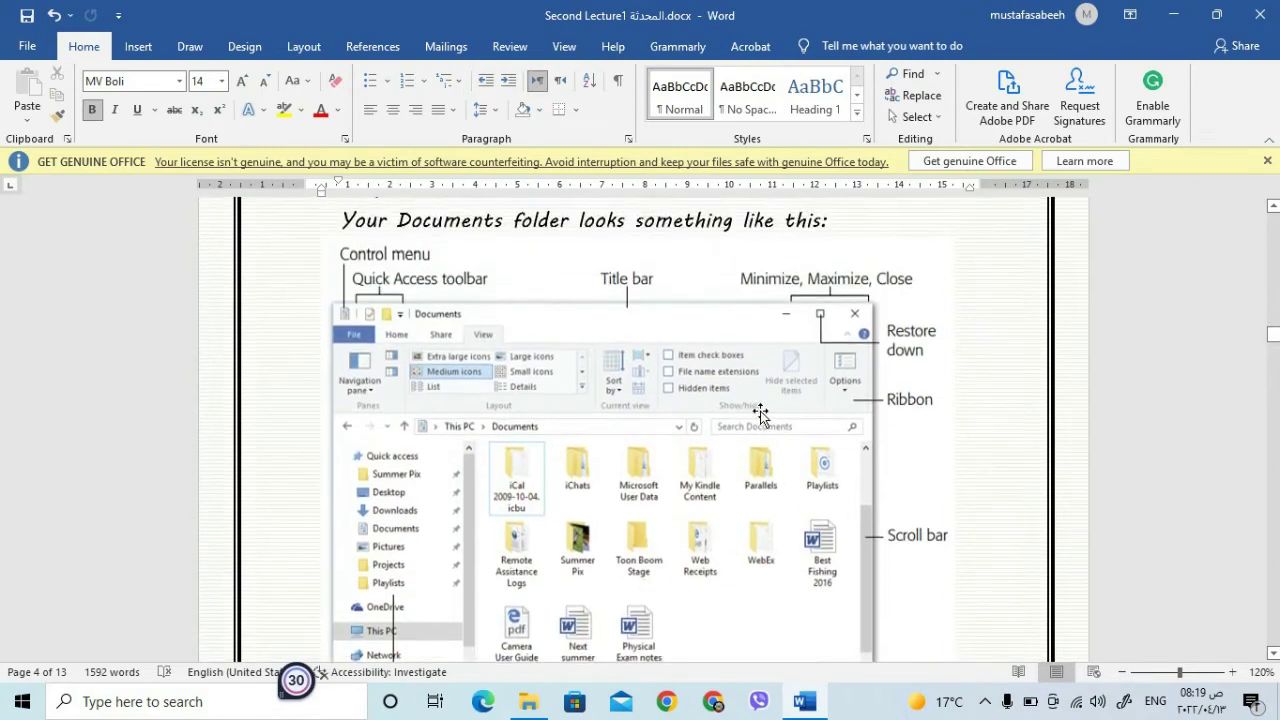
# Compare the descriptions of the ribbon, control menu and navigation pane with the labelled parts in the Documents folder illustration.
pyautogui.scroll(-4, 770, 405)
pyautogui.scroll(-12, 716, 405)
pyautogui.scroll(-1, 717, 405)
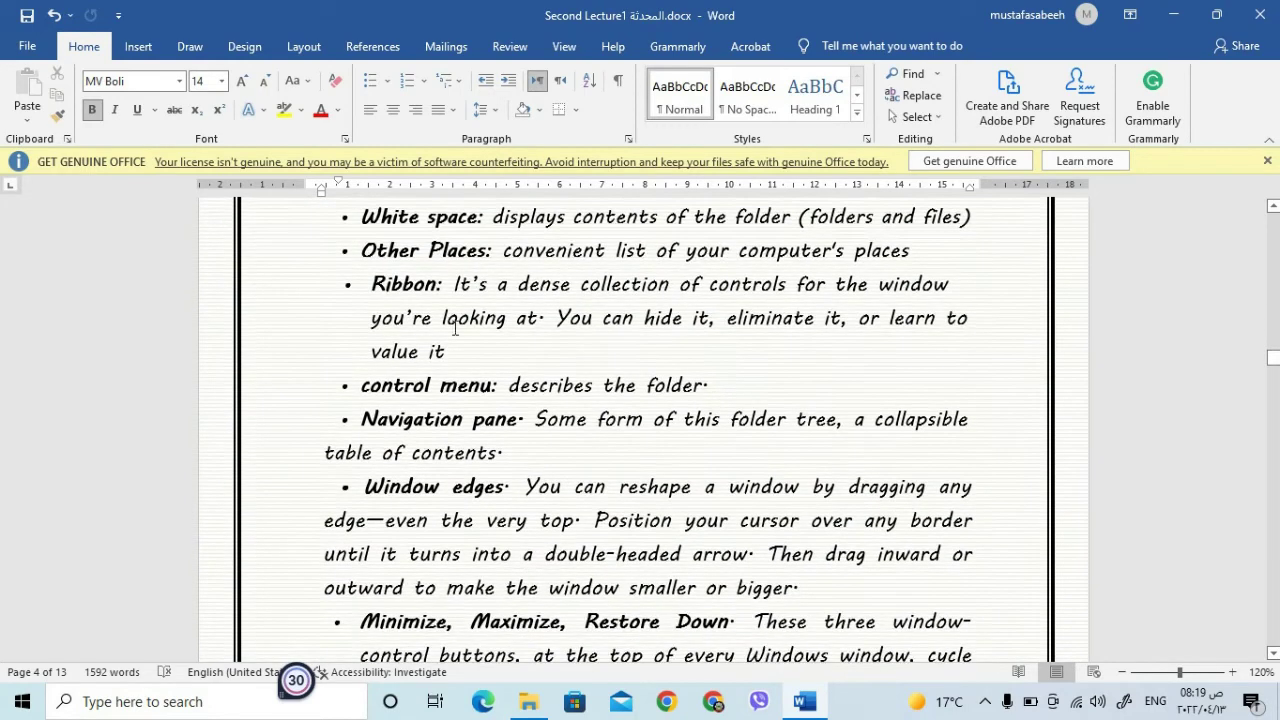
pyautogui.scroll(14, 403, 300)
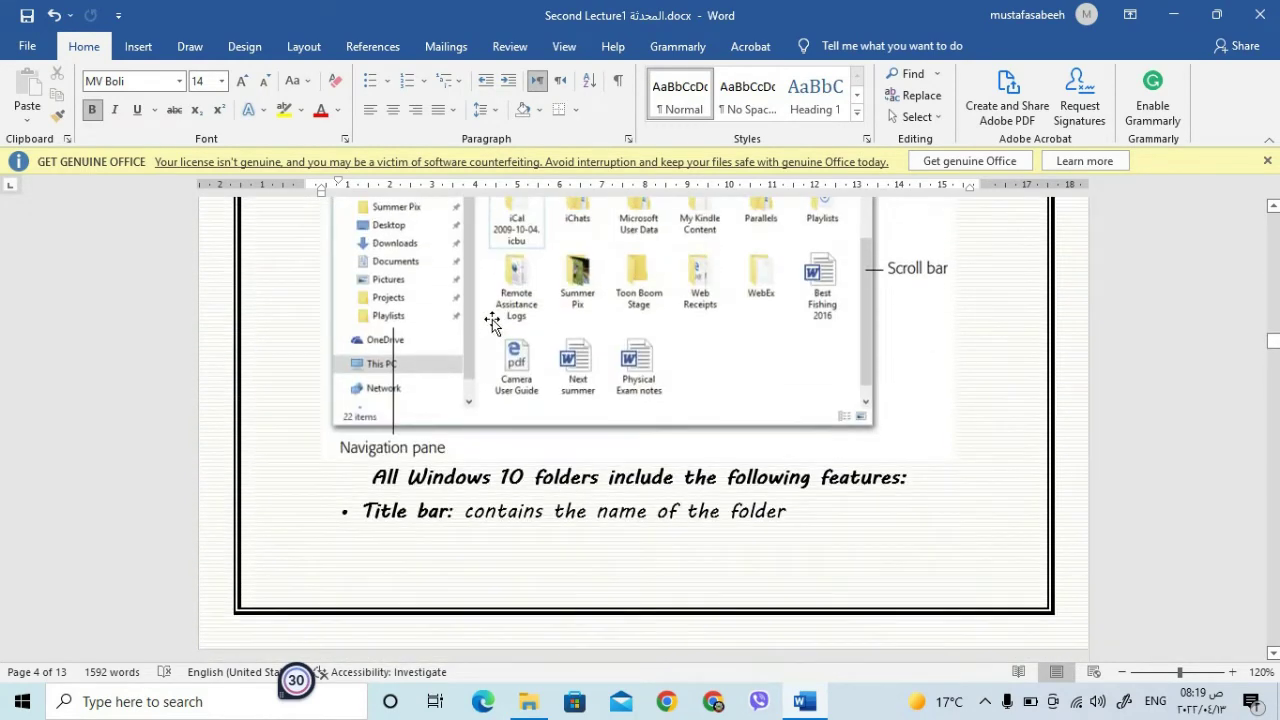
pyautogui.scroll(2, 405, 316)
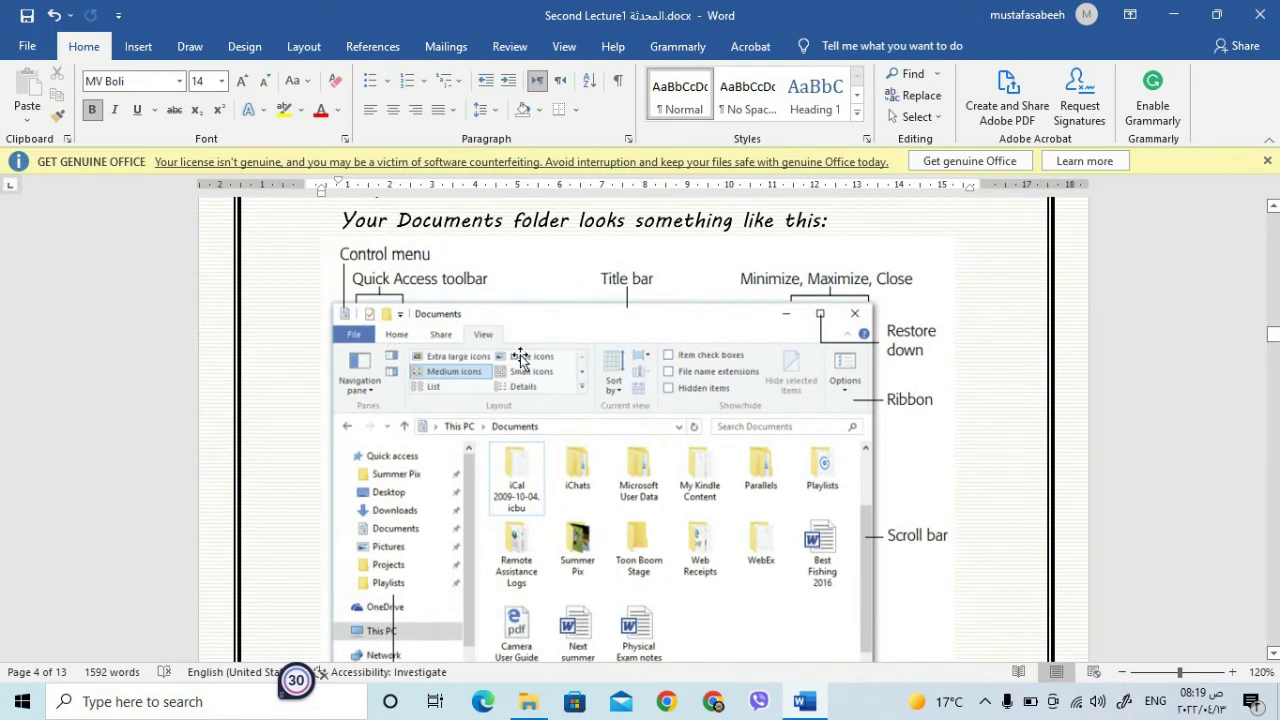
pyautogui.scroll(-1, 545, 390)
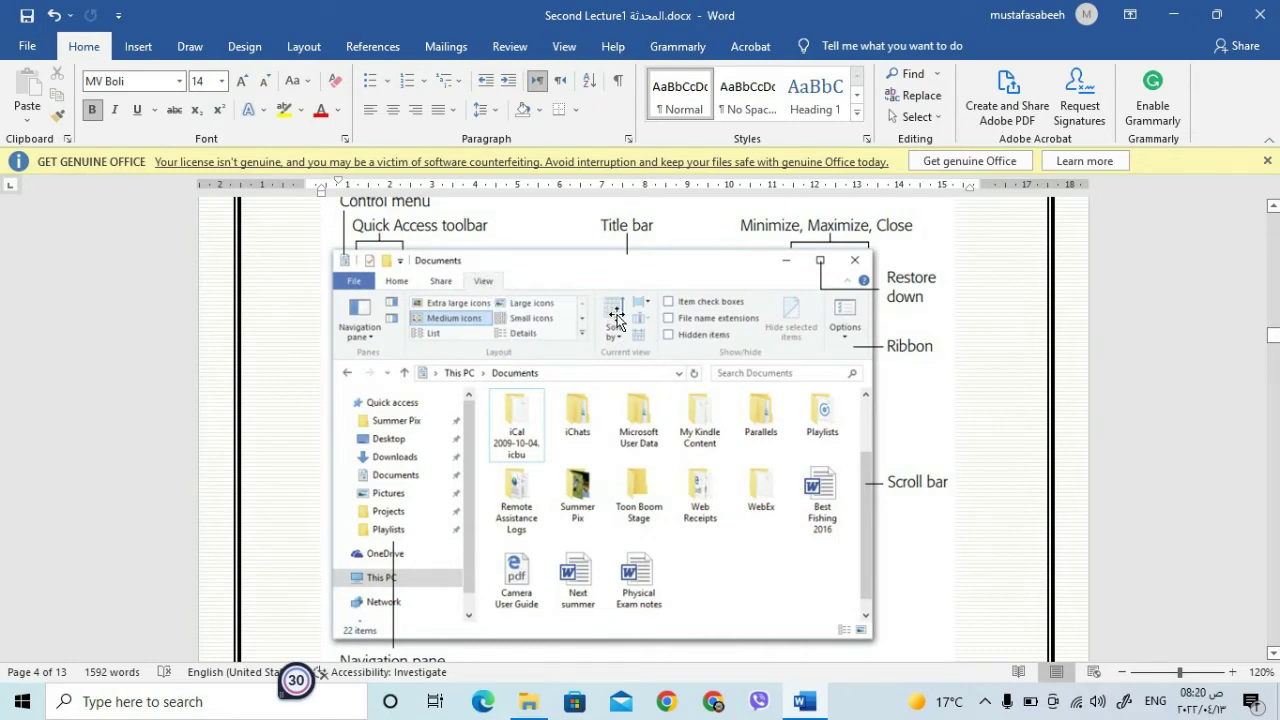
pyautogui.scroll(-8, 832, 429)
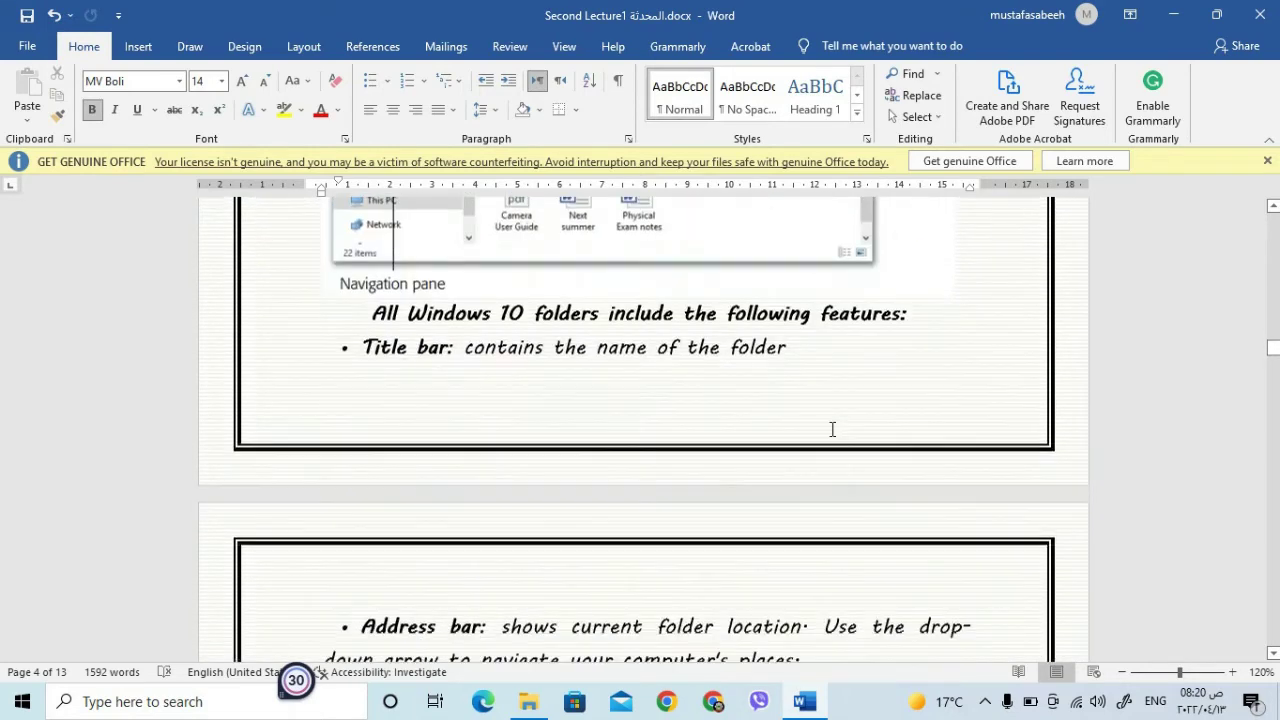
pyautogui.scroll(-3, 832, 429)
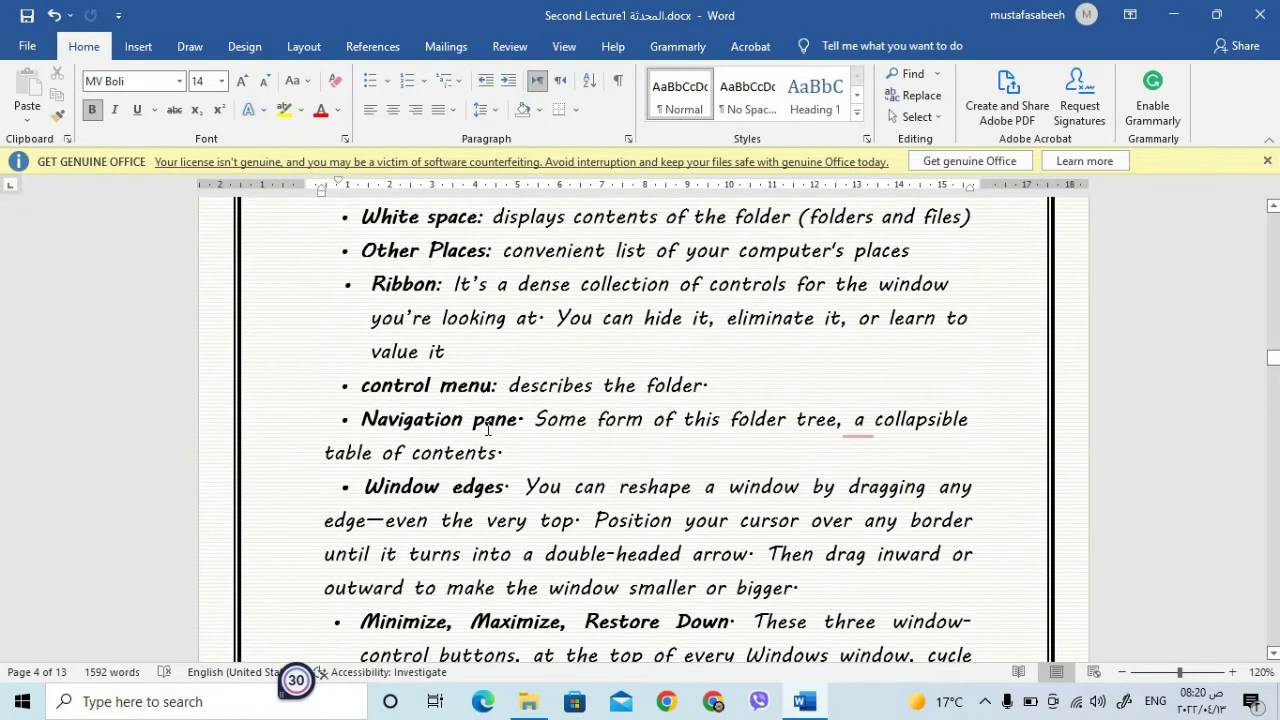
pyautogui.scroll(-1, 491, 428)
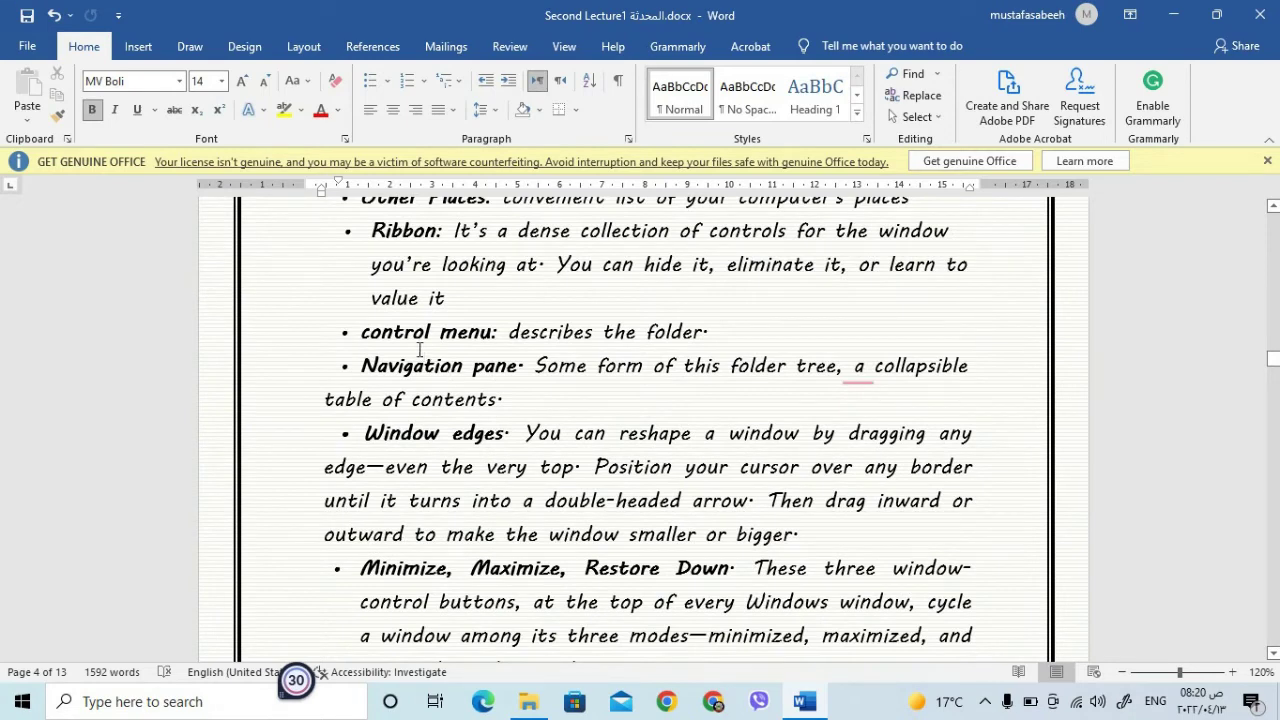
pyautogui.scroll(10, 419, 349)
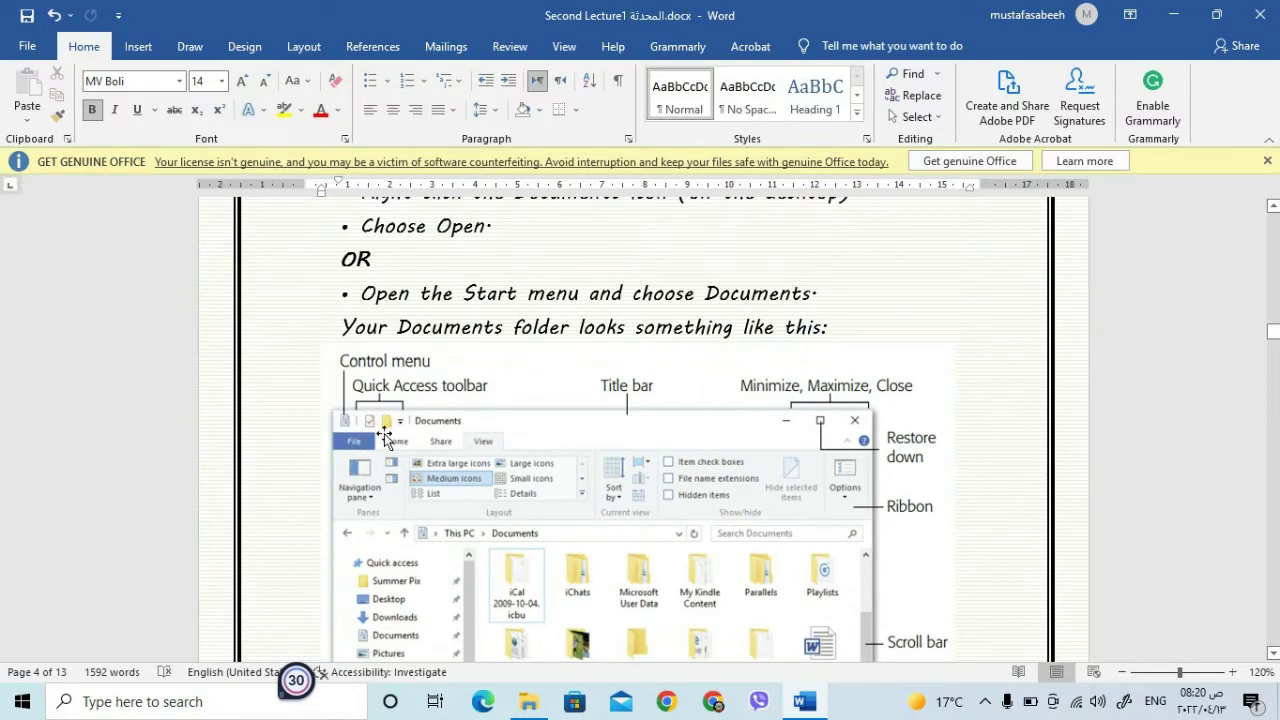
# Examine the notes on the navigation pane, window edges and window-control buttons, comparing them with the Documents folder illustration.
pyautogui.scroll(-1, 514, 463)
pyautogui.scroll(-10, 514, 463)
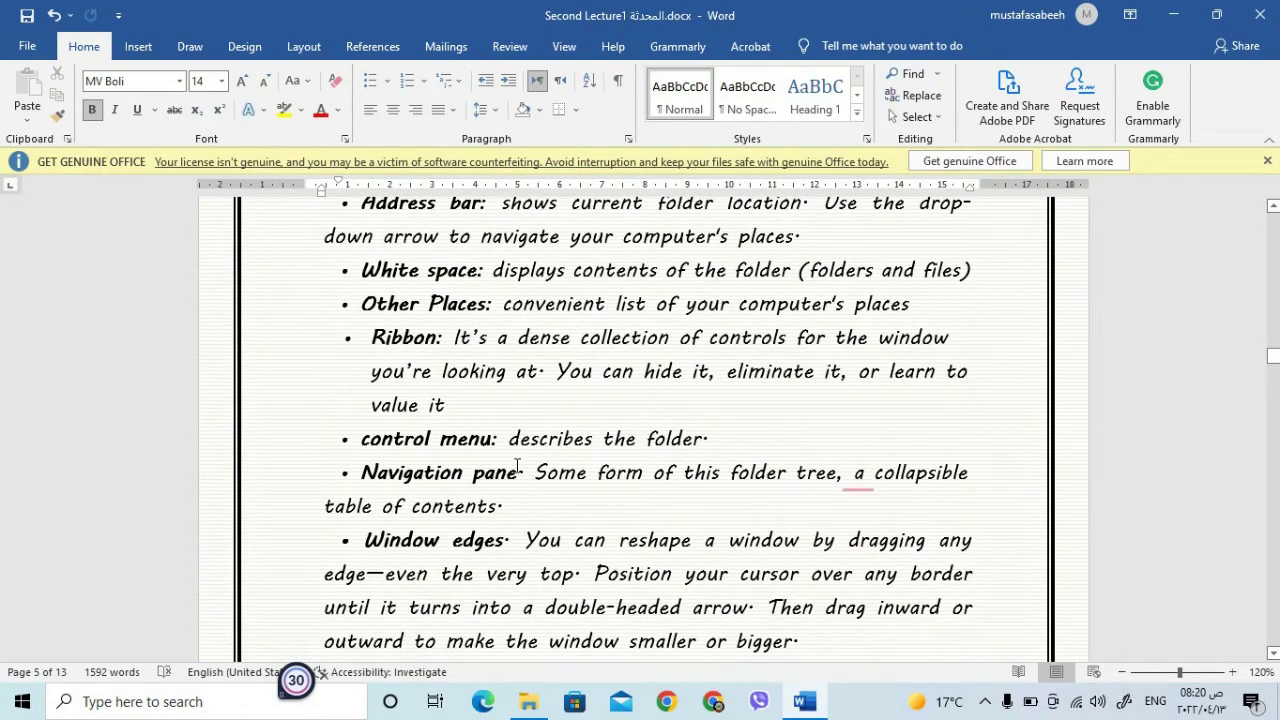
pyautogui.scroll(-4, 517, 466)
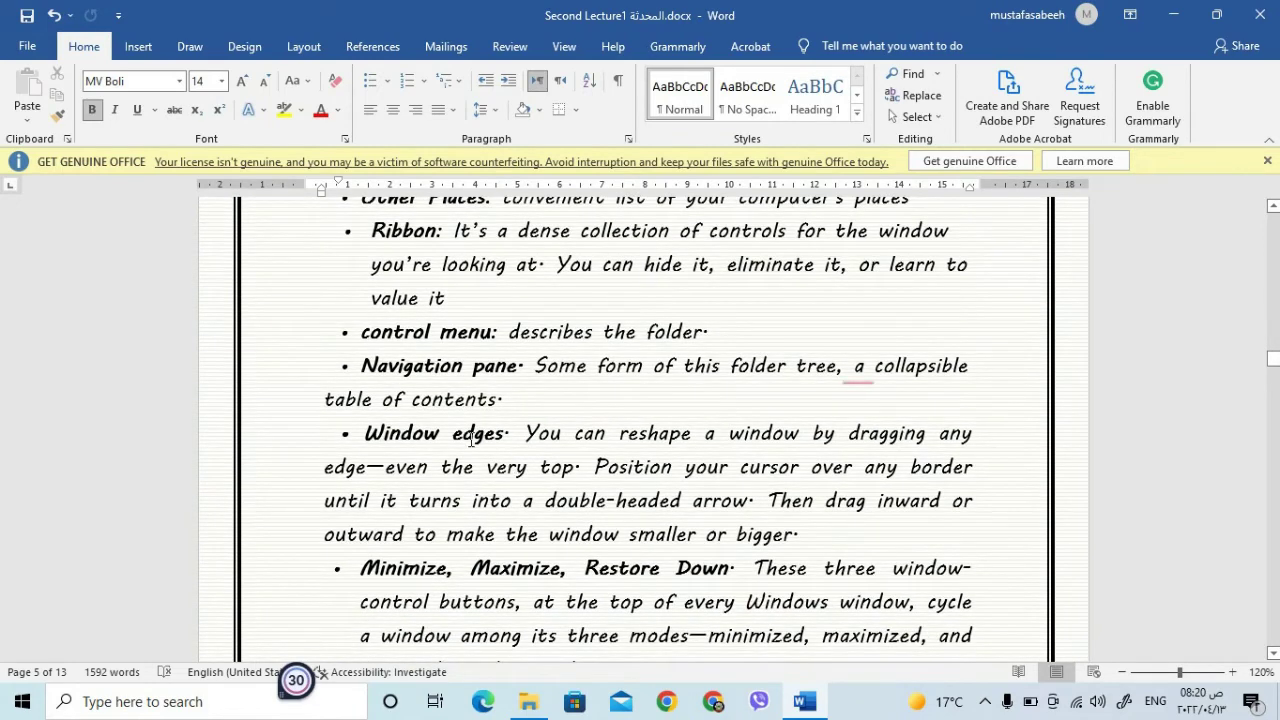
pyautogui.scroll(15, 470, 440)
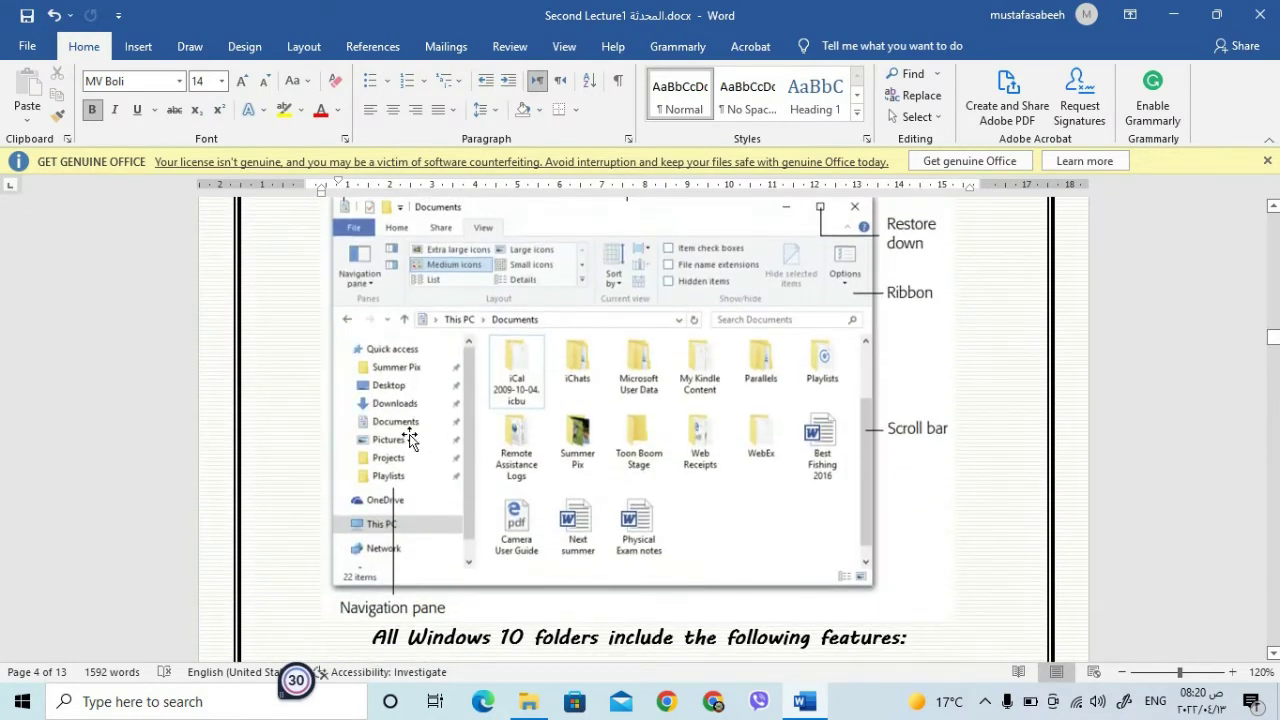
pyautogui.scroll(-6, 449, 440)
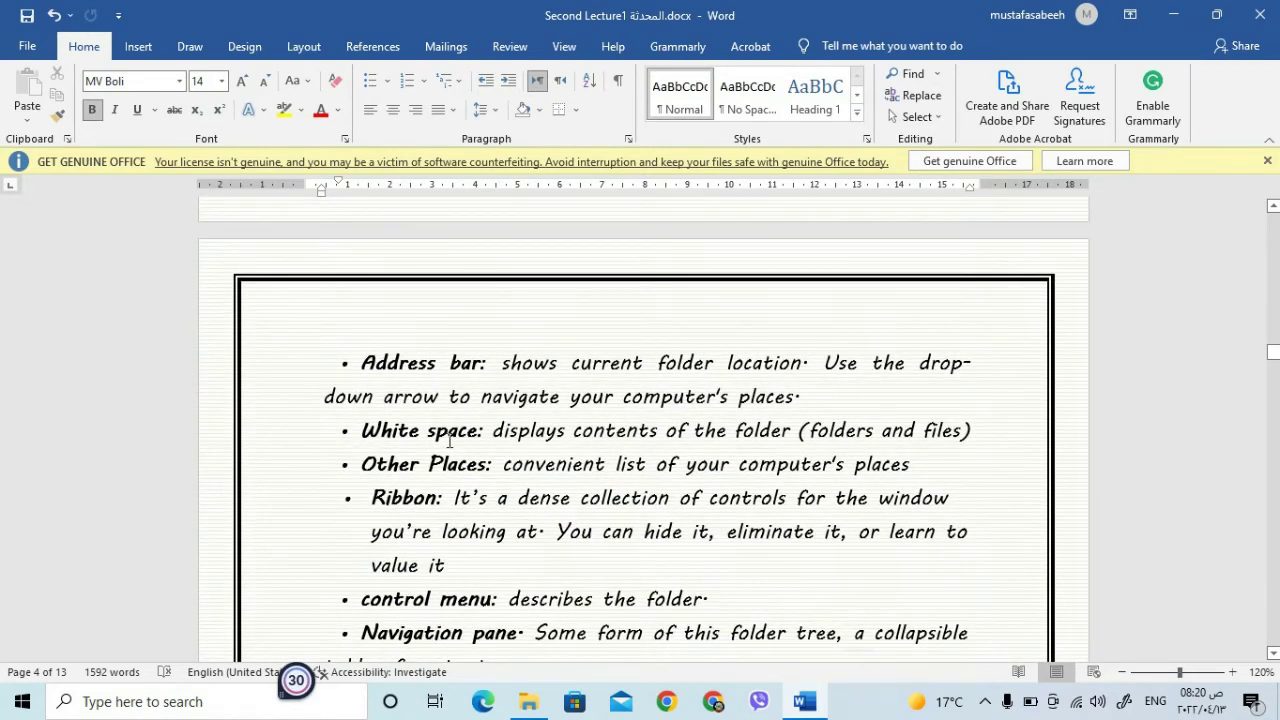
pyautogui.scroll(-4, 449, 440)
pyautogui.scroll(-3, 449, 440)
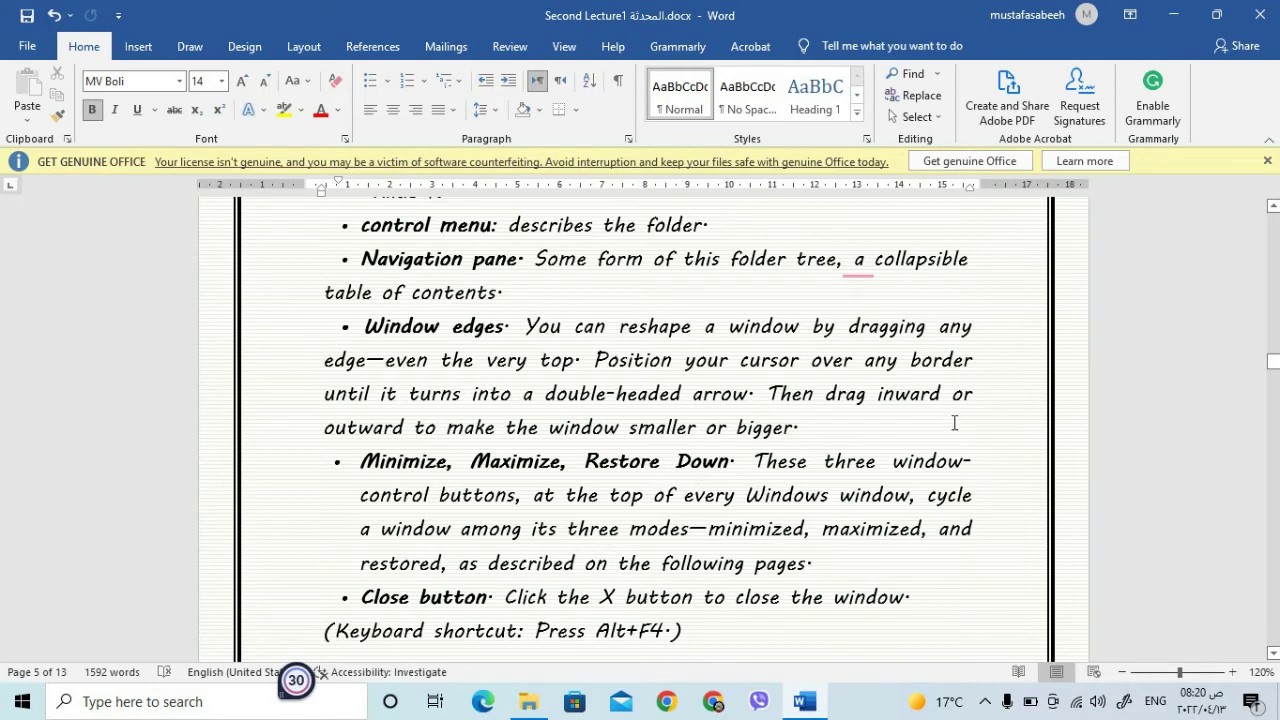
# Restore down the Word window, move it across the desktop, and maximize it again.
pyautogui.click(1216, 14)
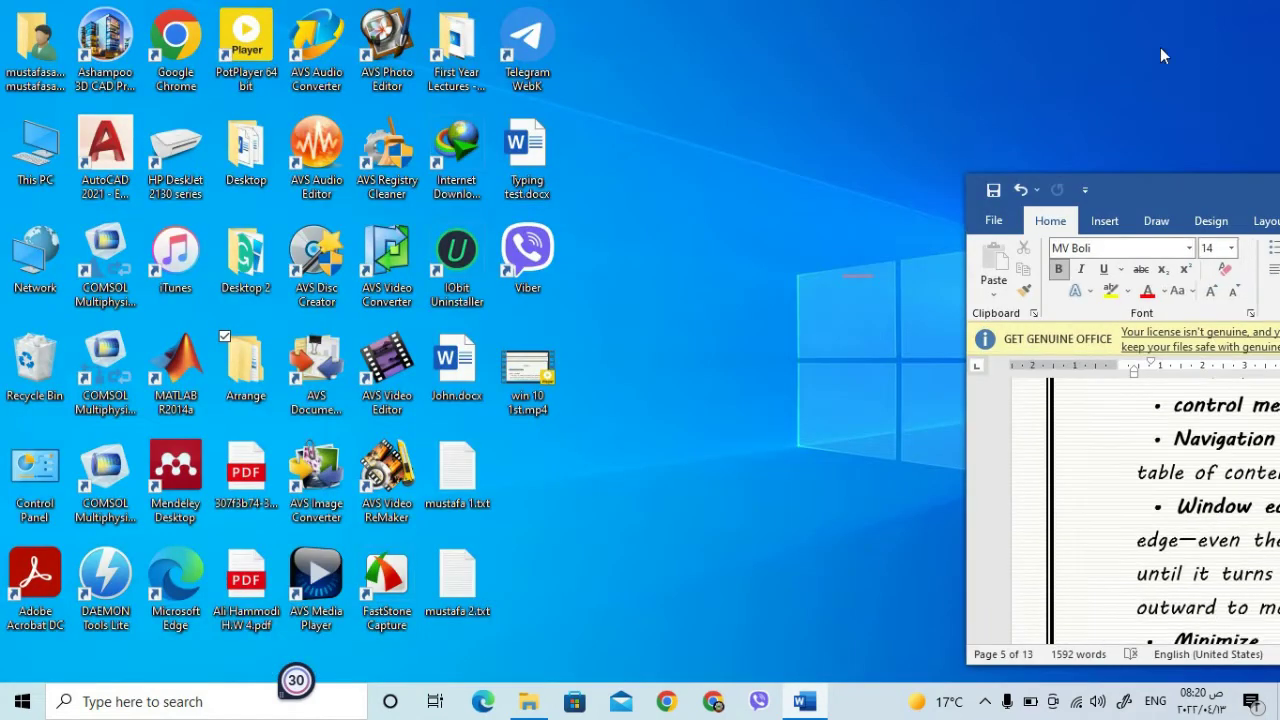
pyautogui.moveTo(1214, 187); pyautogui.dragTo(309, 125)
pyautogui.click(960, 127)
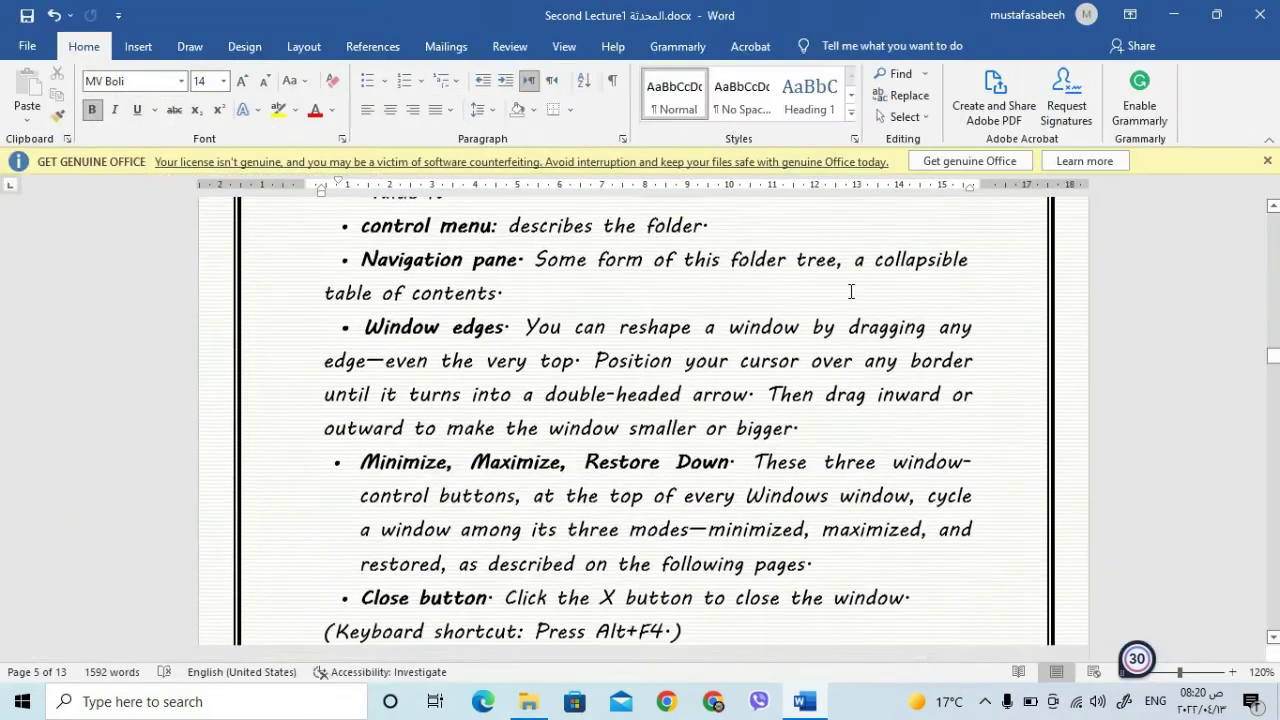
# Minimize the notes at the folder-creation section and create a desktop folder named with the presenter's first name.
pyautogui.scroll(-4, 659, 457)
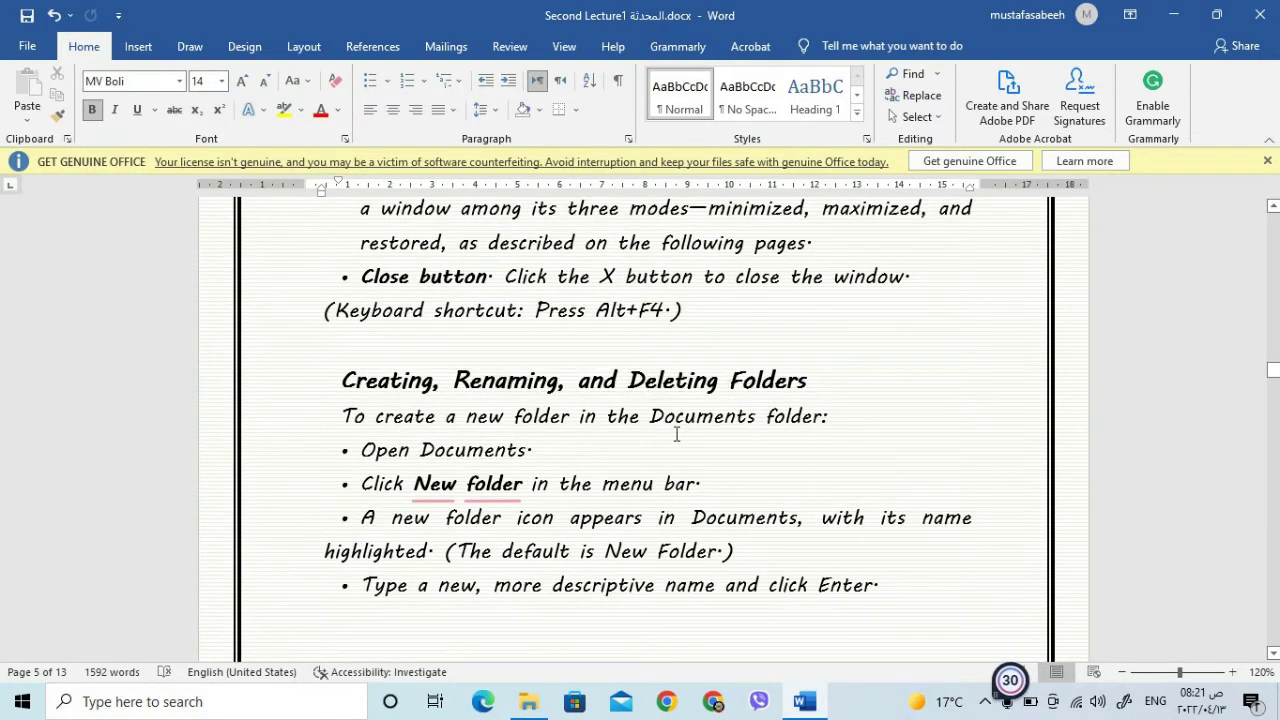
pyautogui.scroll(-1, 676, 434)
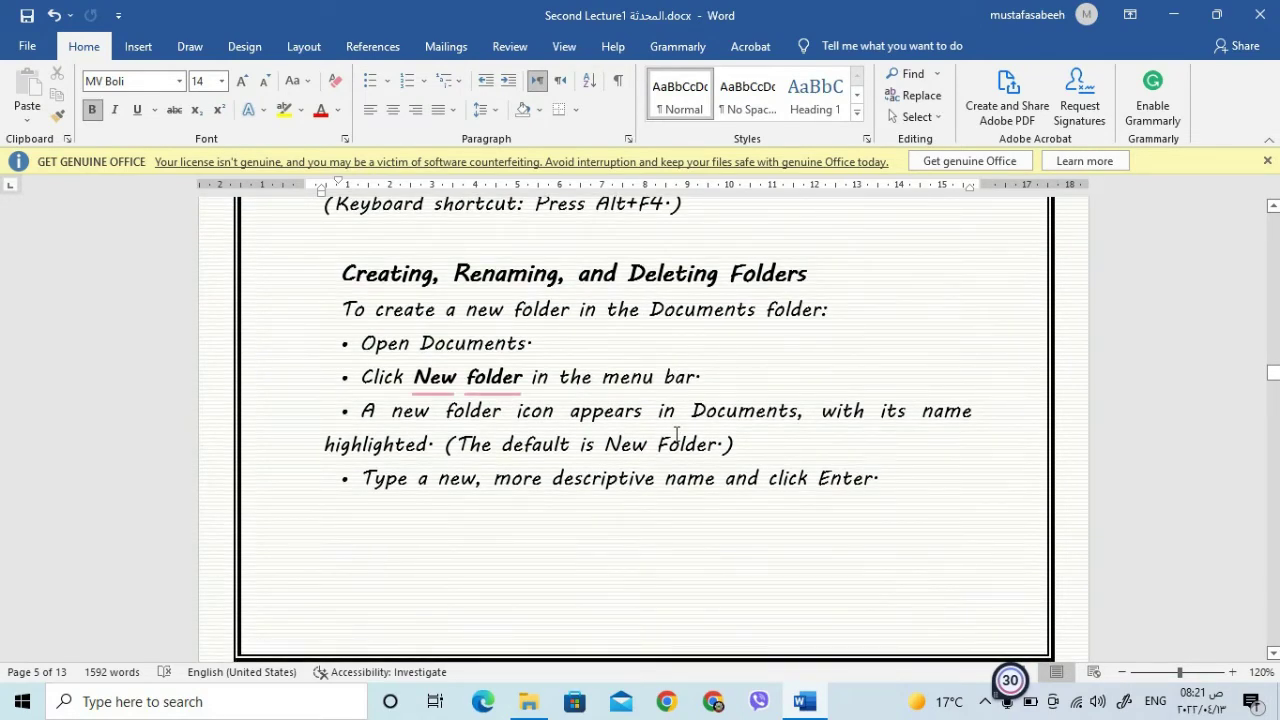
pyautogui.scroll(-1, 676, 434)
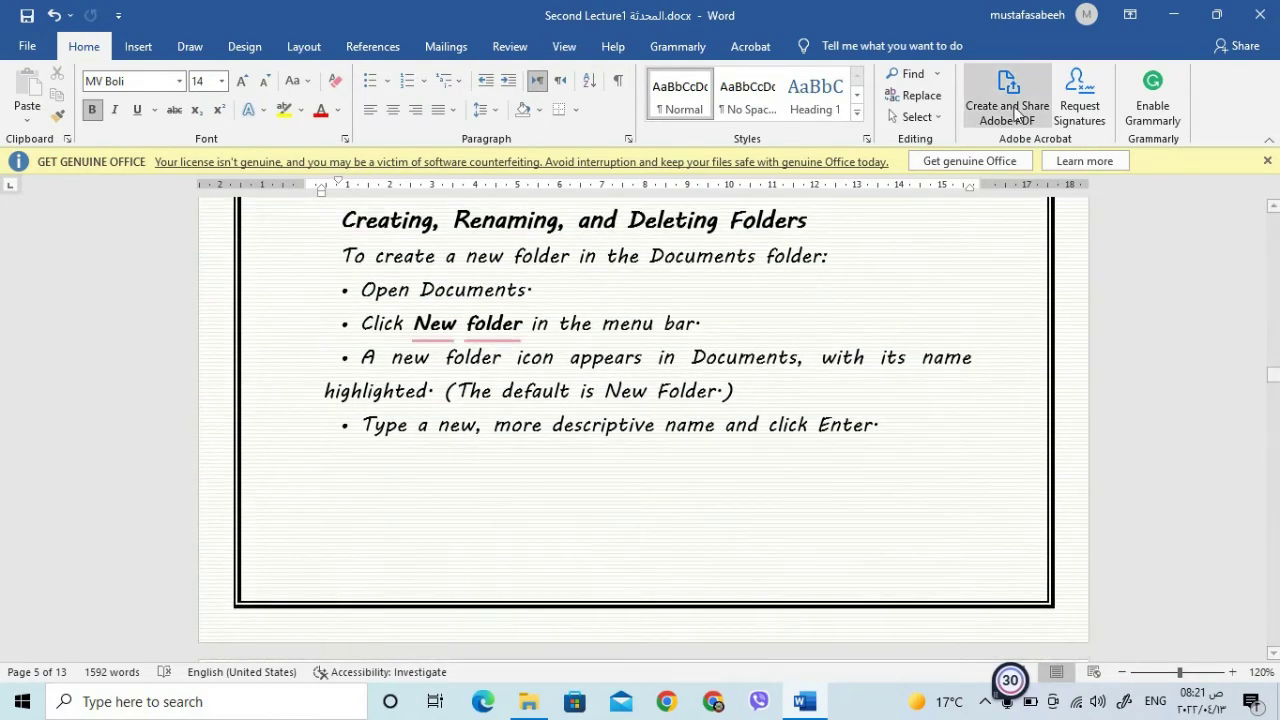
pyautogui.click(1174, 14)
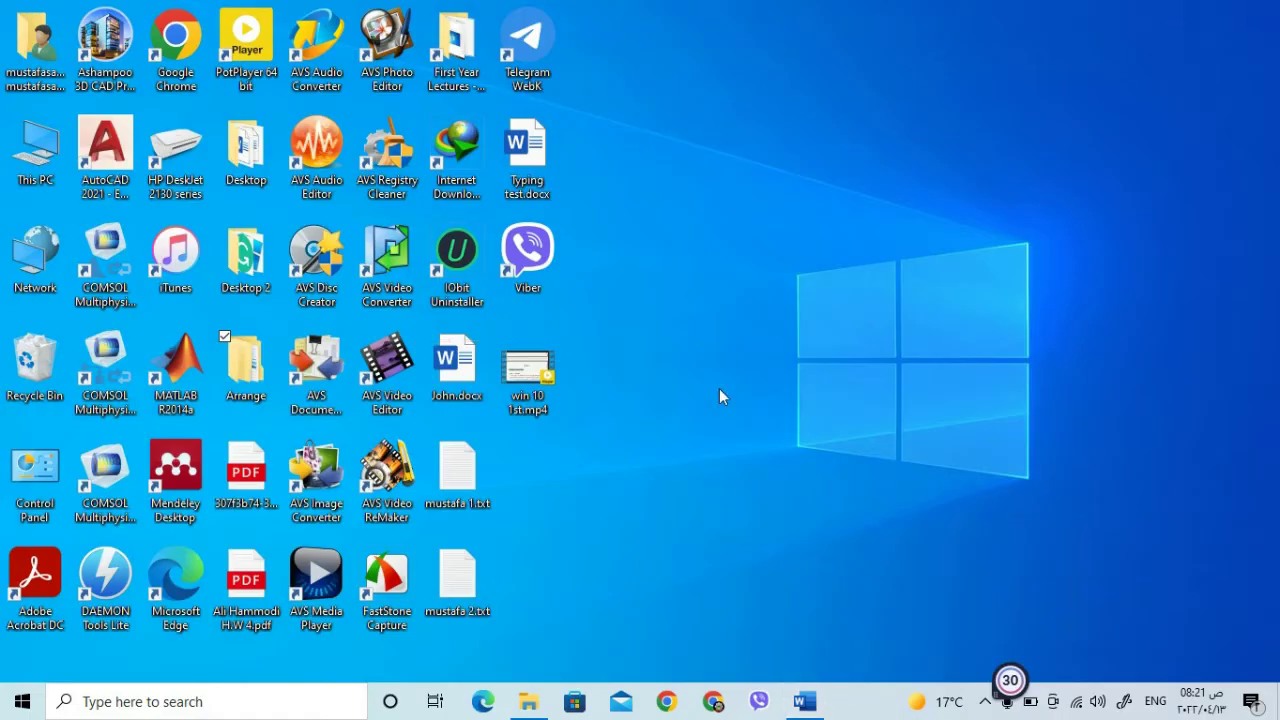
pyautogui.rightClick(655, 436)
pyautogui.moveTo(731, 369)
pyautogui.click(932, 366)
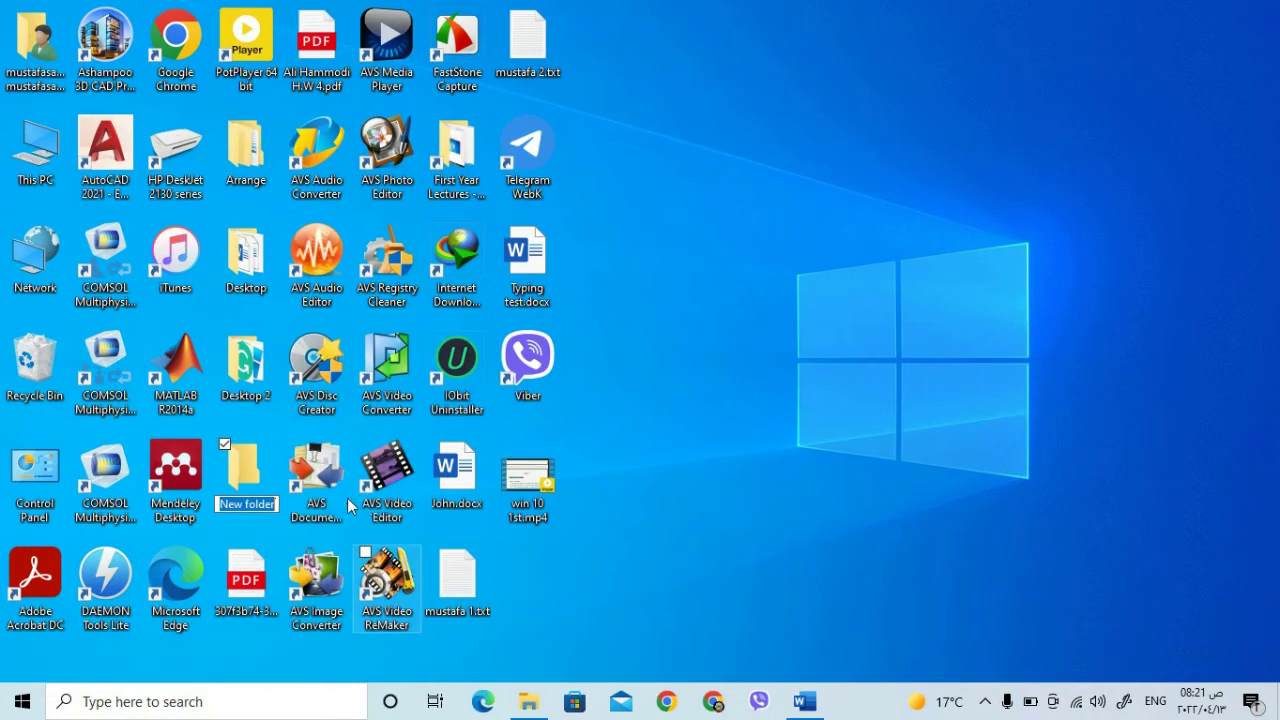
pyautogui.write('mustafa')
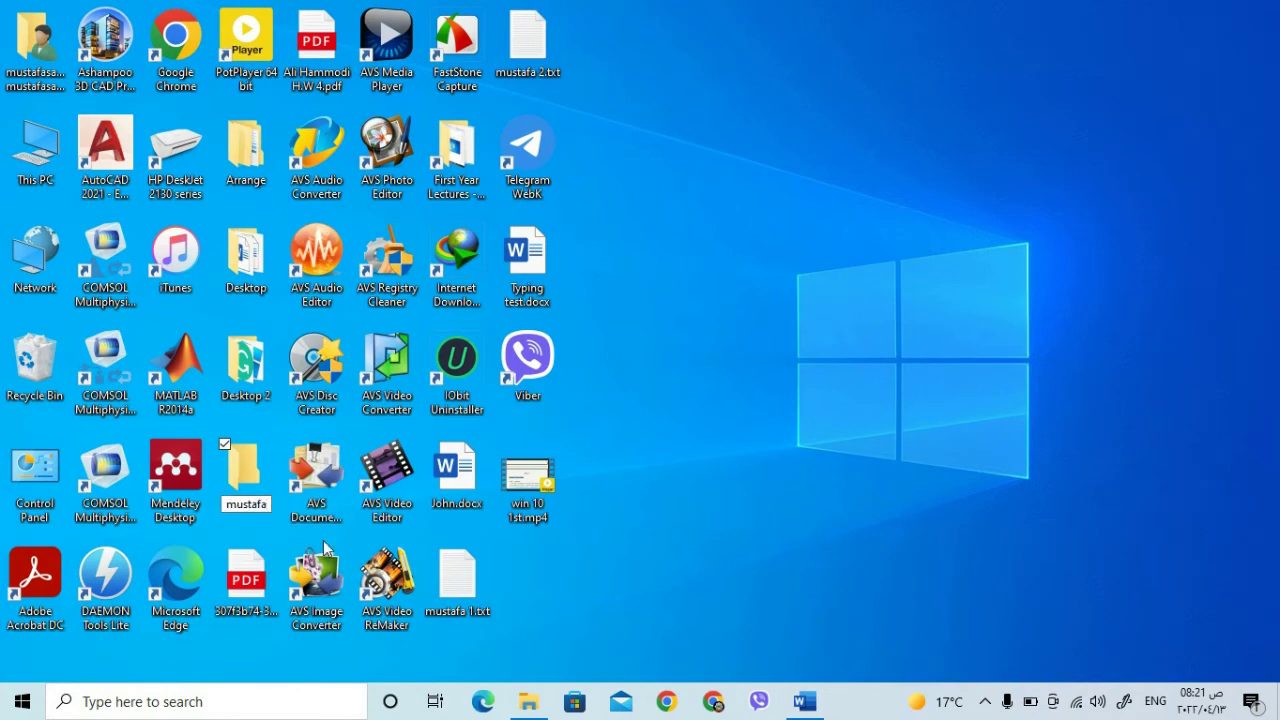
pyautogui.press('Return')
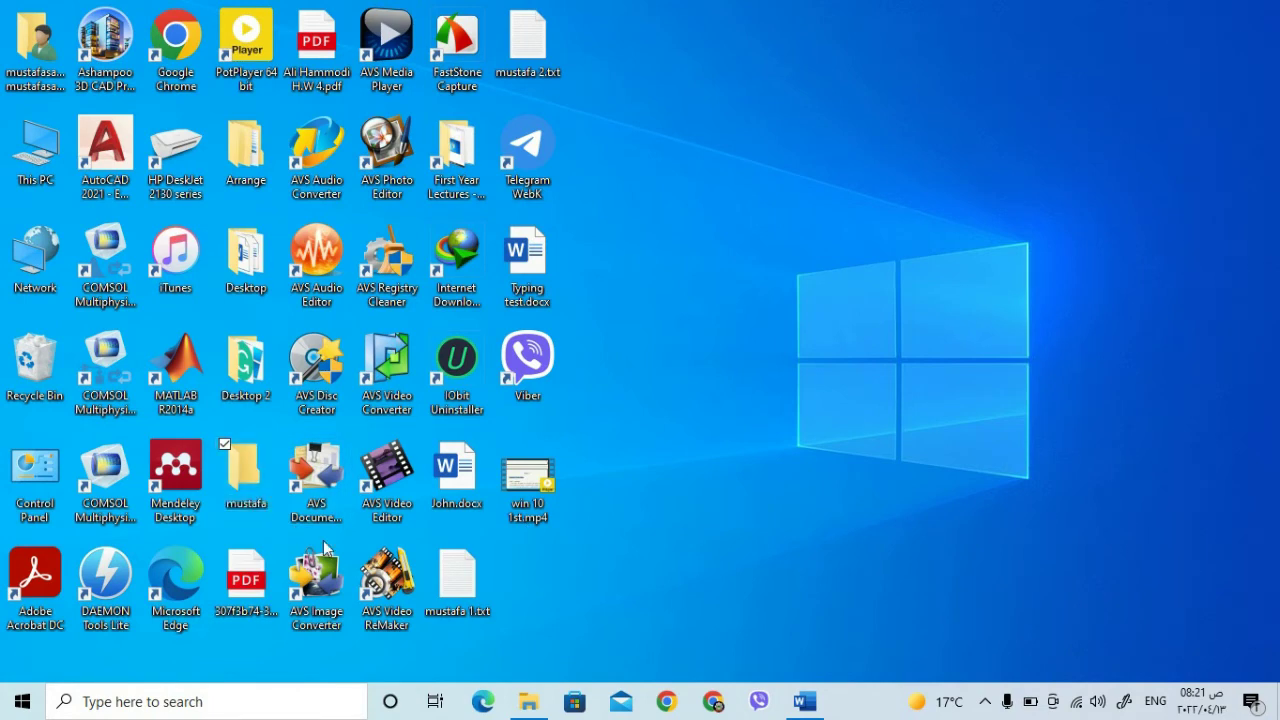
pyautogui.press('Return')
pyautogui.click(1258, 10)
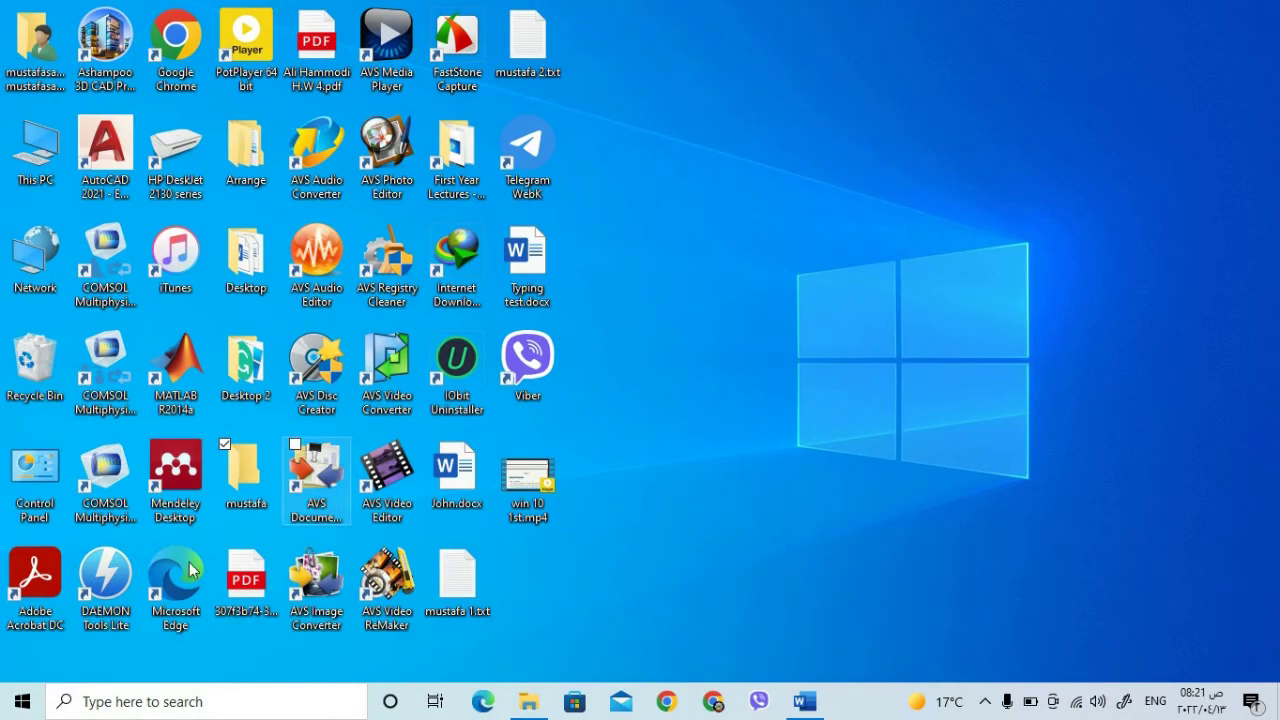
# Rename the new desktop folder by appending 2 to its name.
pyautogui.rightClick(246, 495)
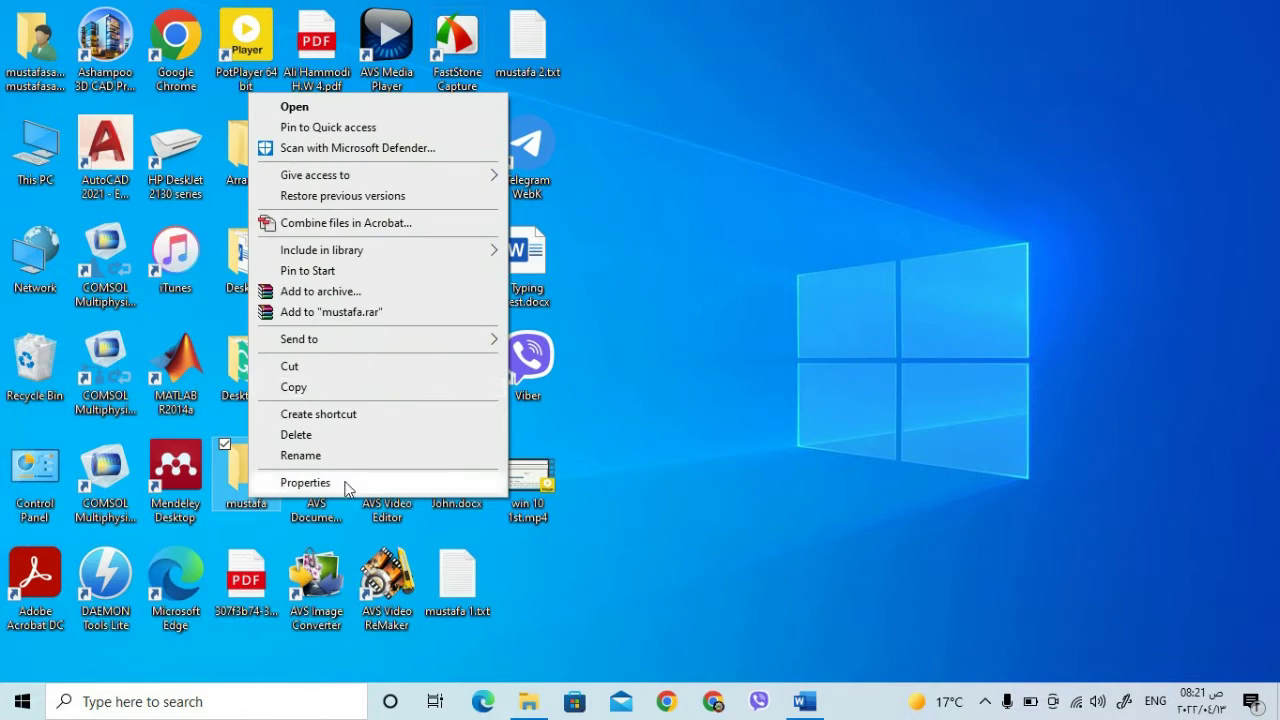
pyautogui.click(326, 455)
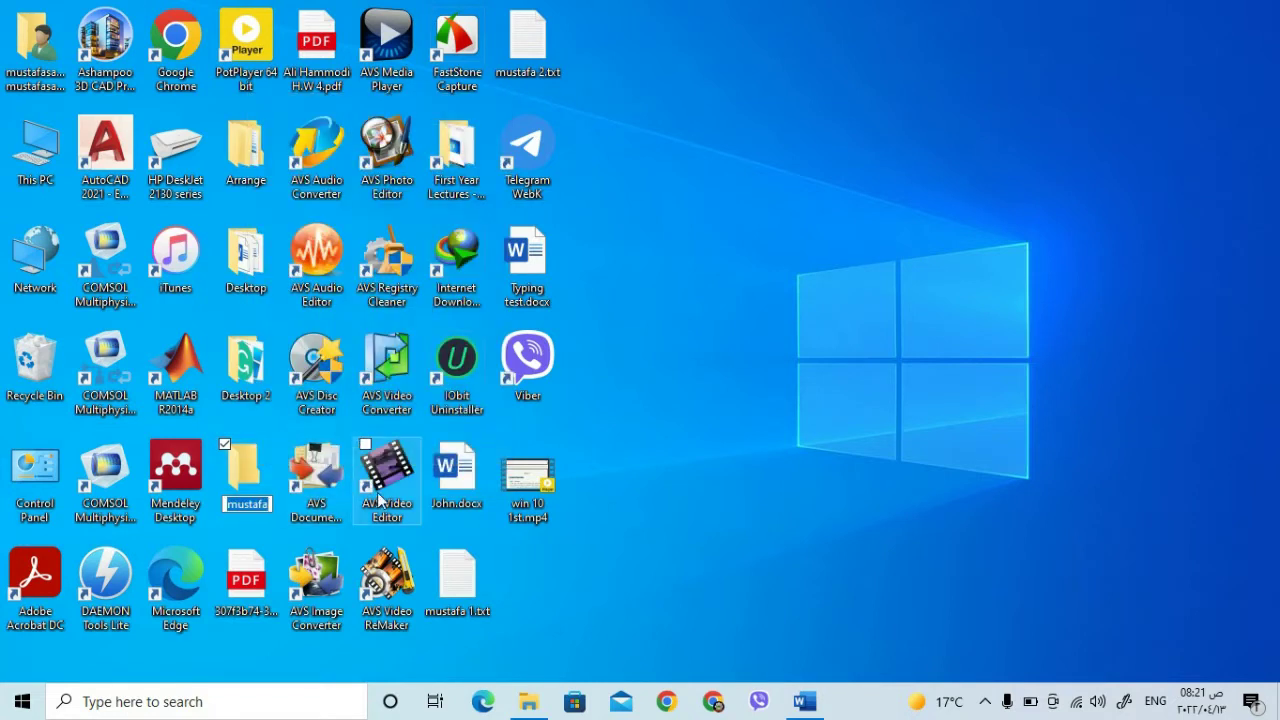
pyautogui.press('Right')
pyautogui.write('2')
pyautogui.press('Return')
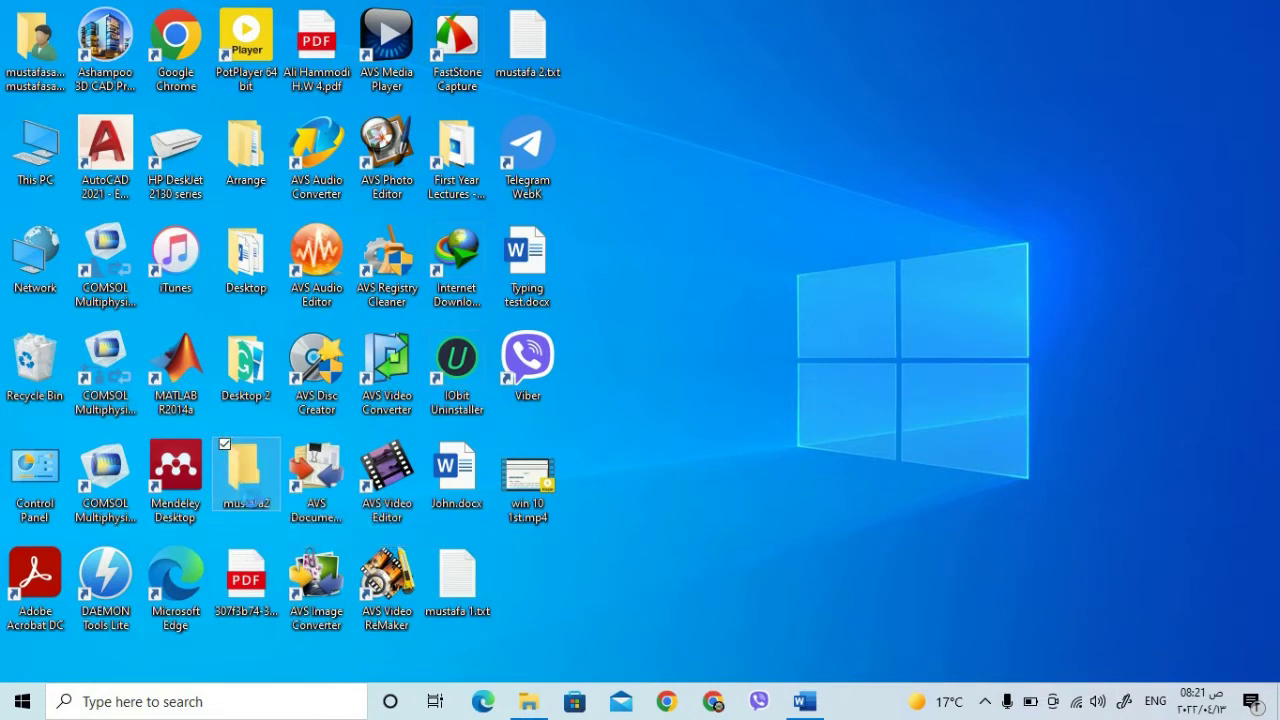
# Delete the renamed folder from the desktop and return to the Word lecture notes.
pyautogui.rightClick(253, 507)
pyautogui.click(322, 440)
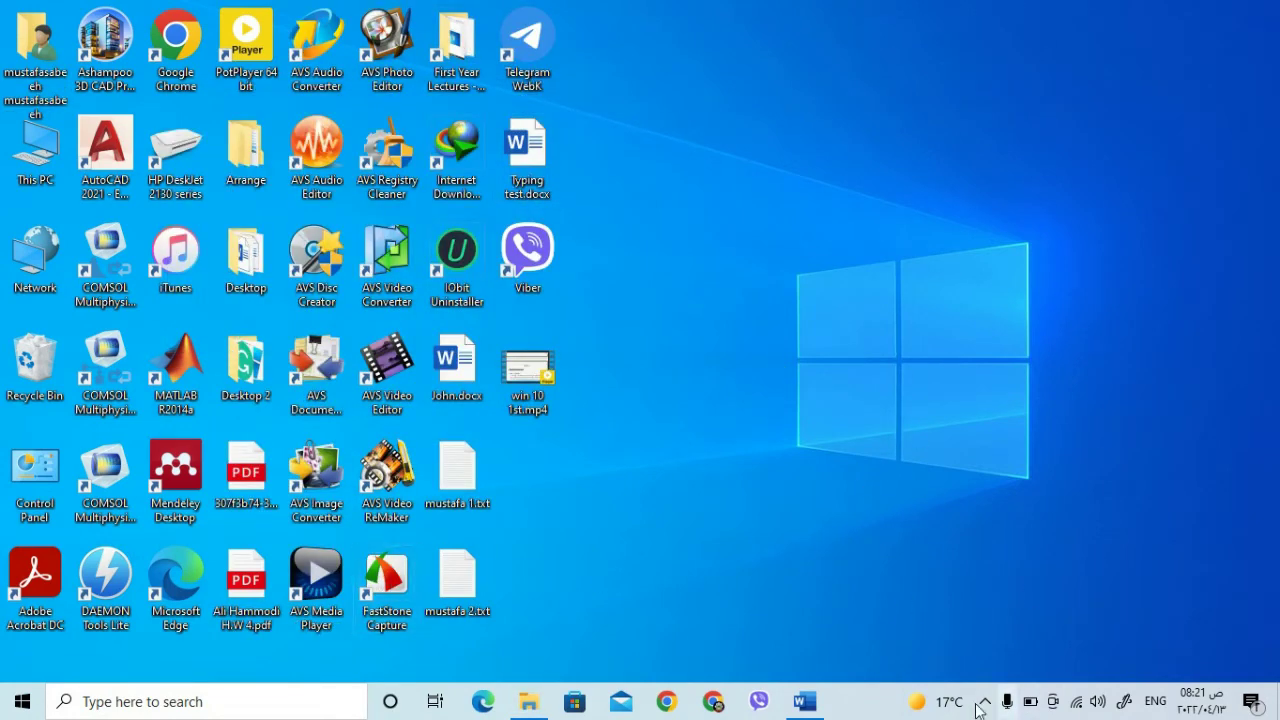
pyautogui.click(815, 704)
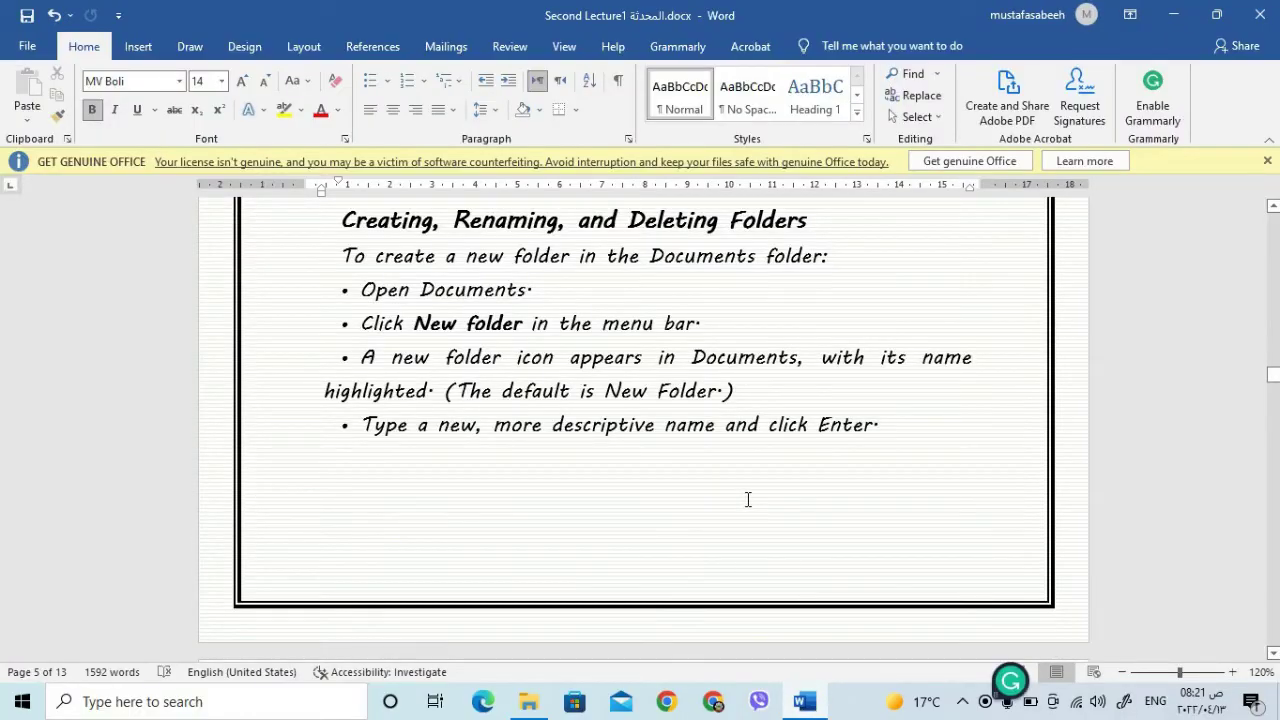
# Examine the notes on creating, renaming and deleting folders, enlarging the illustrations of the New folder and Rename commands.
pyautogui.scroll(-5, 747, 499)
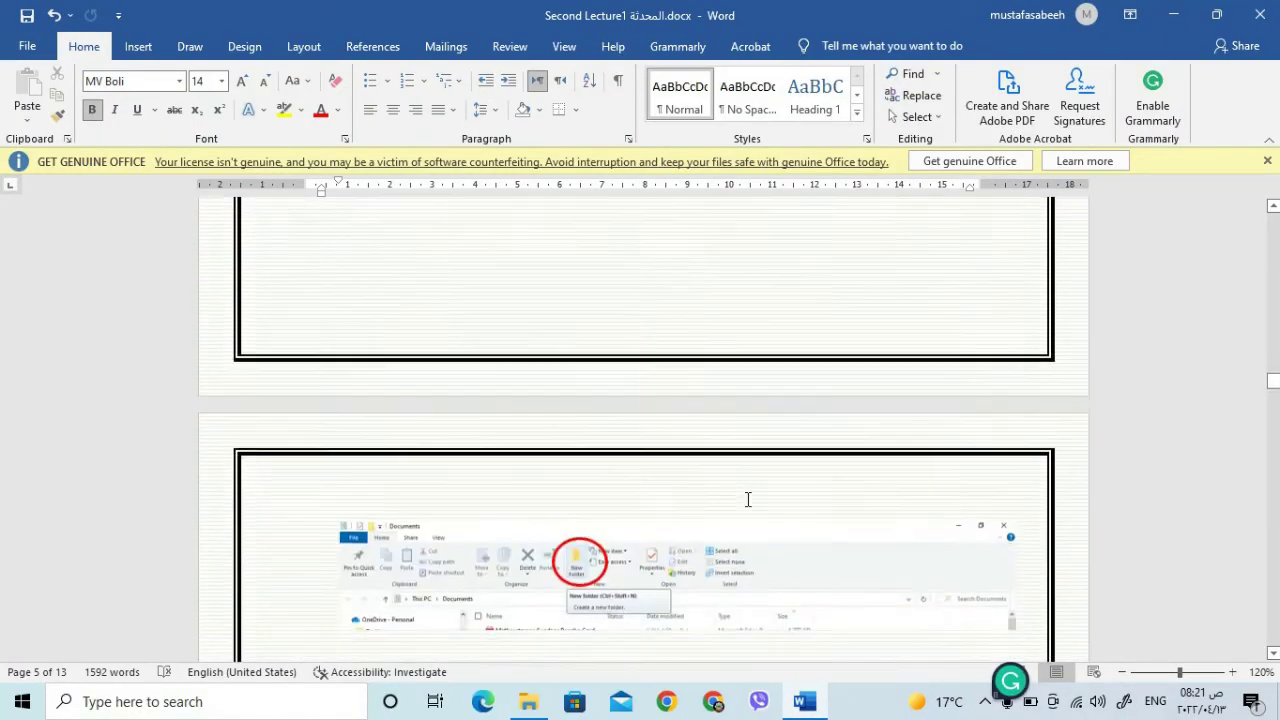
pyautogui.scroll(-1, 541, 420)
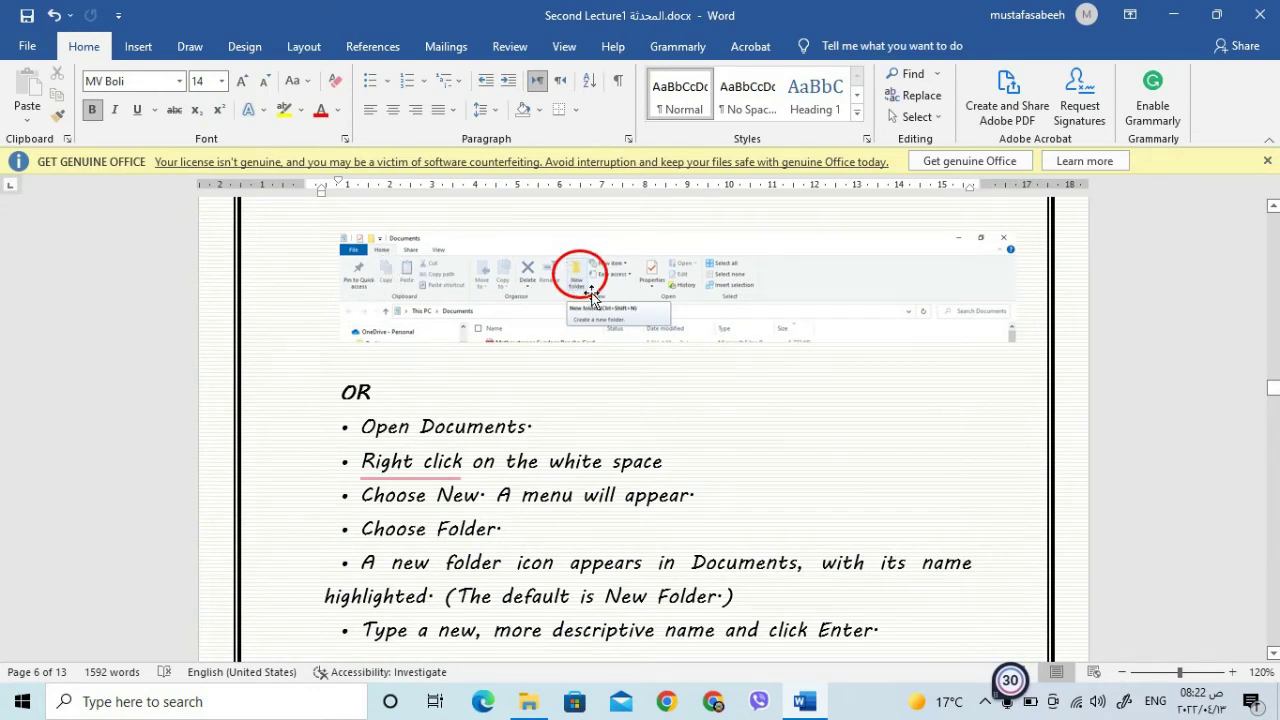
pyautogui.scroll(3, 603, 305)
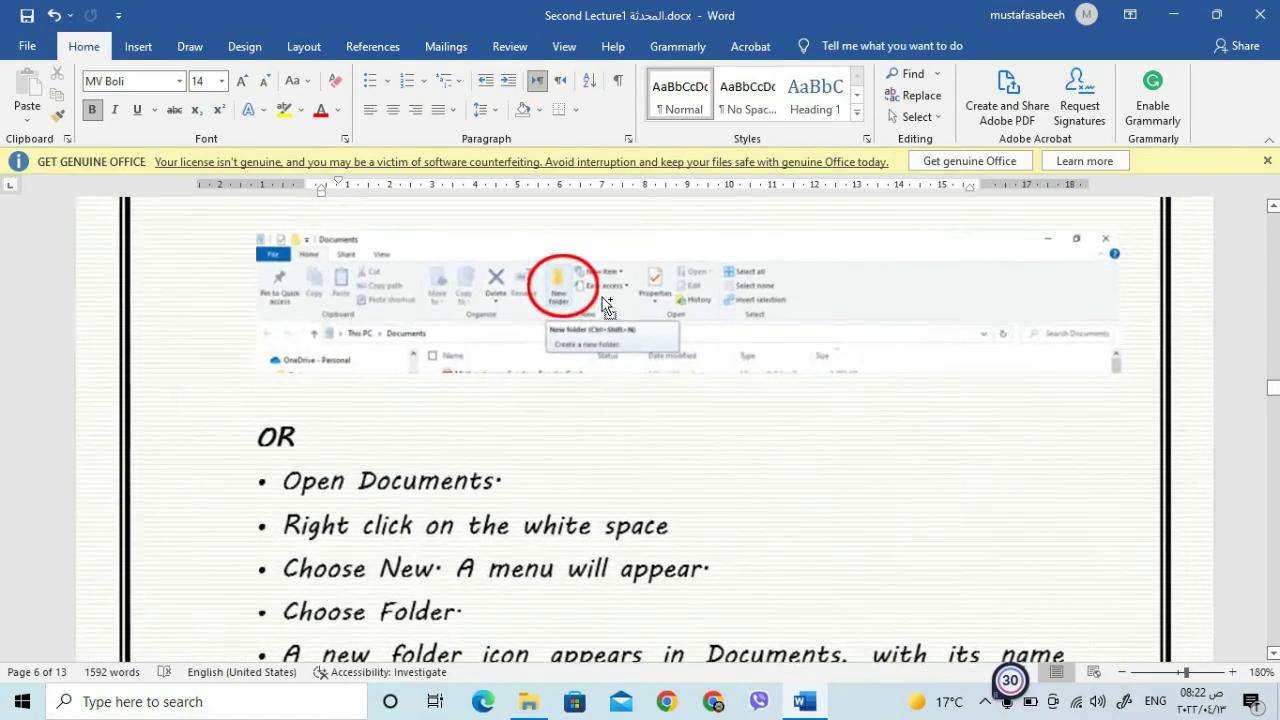
pyautogui.scroll(4, 605, 305)
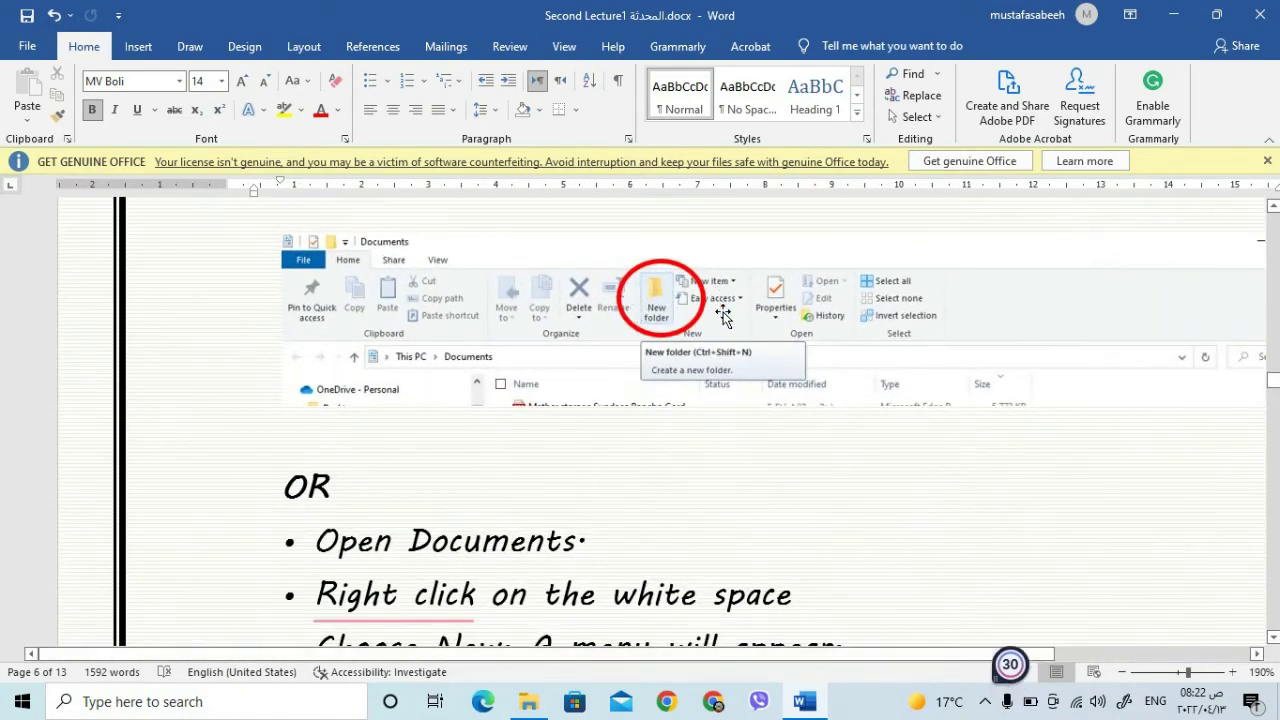
pyautogui.scroll(-2, 808, 337)
pyautogui.scroll(-3, 808, 337)
pyautogui.scroll(-2, 442, 248)
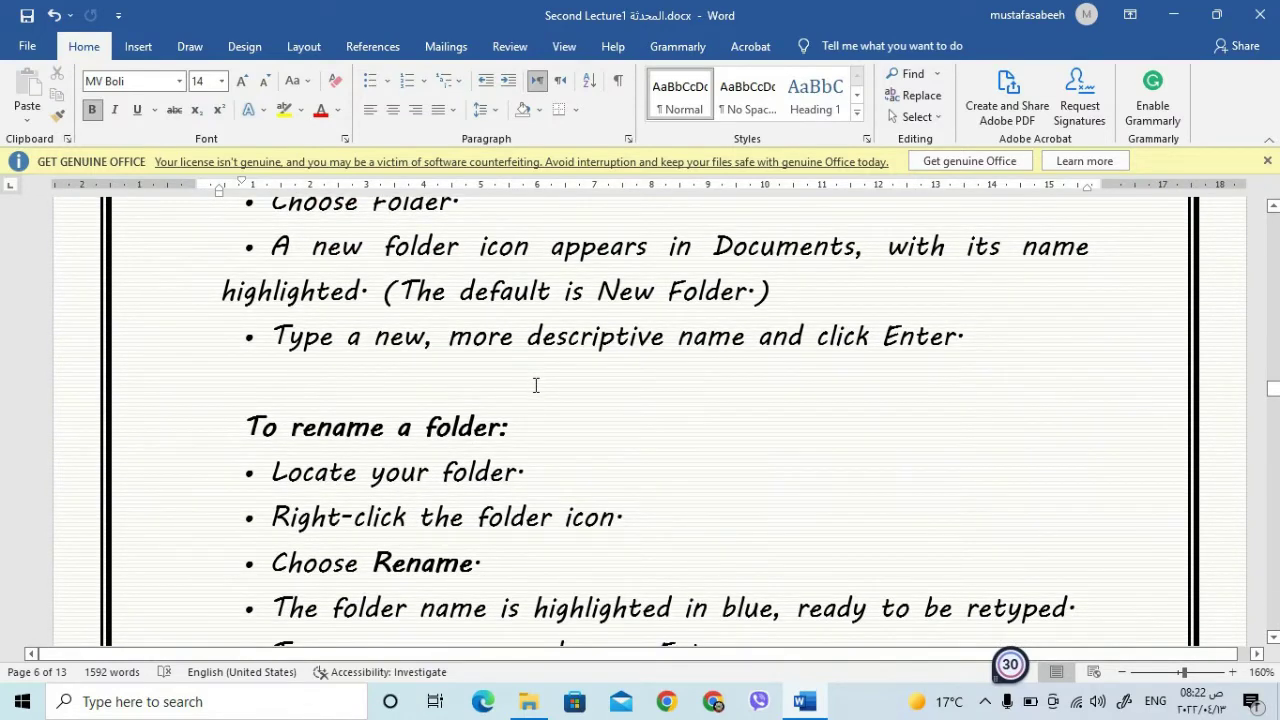
pyautogui.scroll(-2, 564, 326)
pyautogui.scroll(-5, 564, 330)
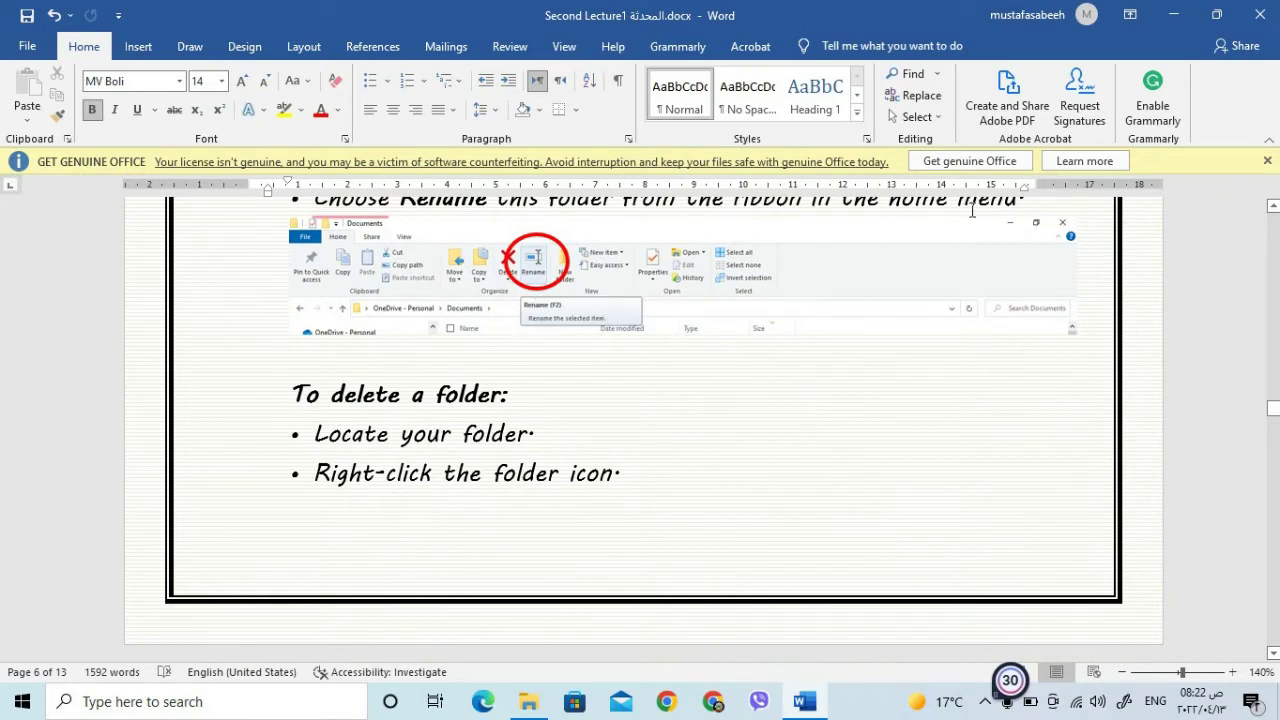
# Minimize the notes and create a desktop folder, keeping the default name New folder.
pyautogui.click(1188, 18)
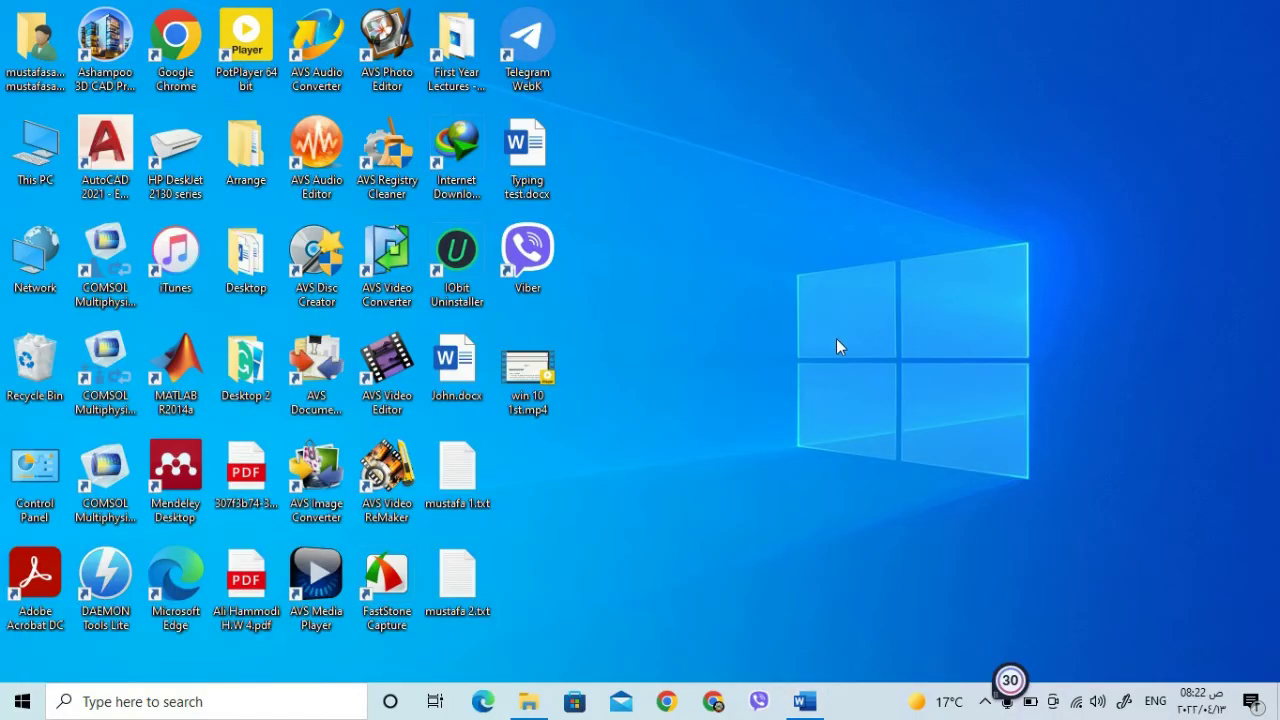
pyautogui.rightClick(807, 288)
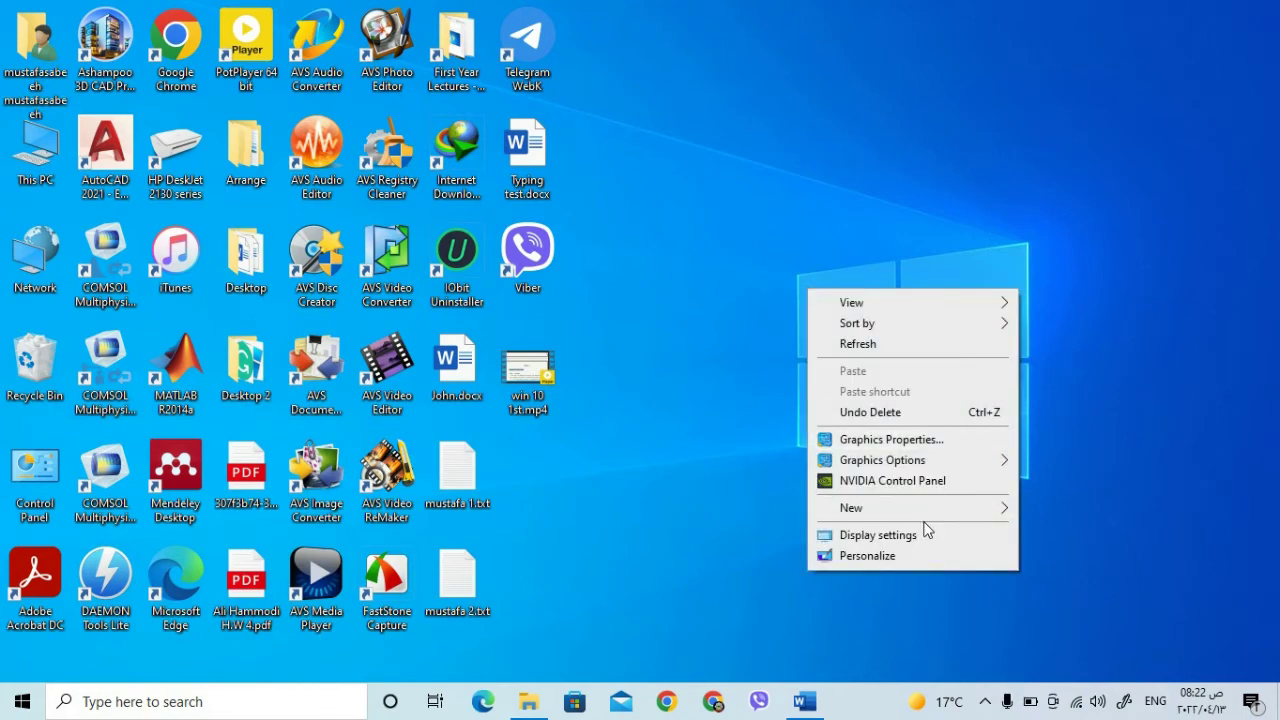
pyautogui.moveTo(925, 519)
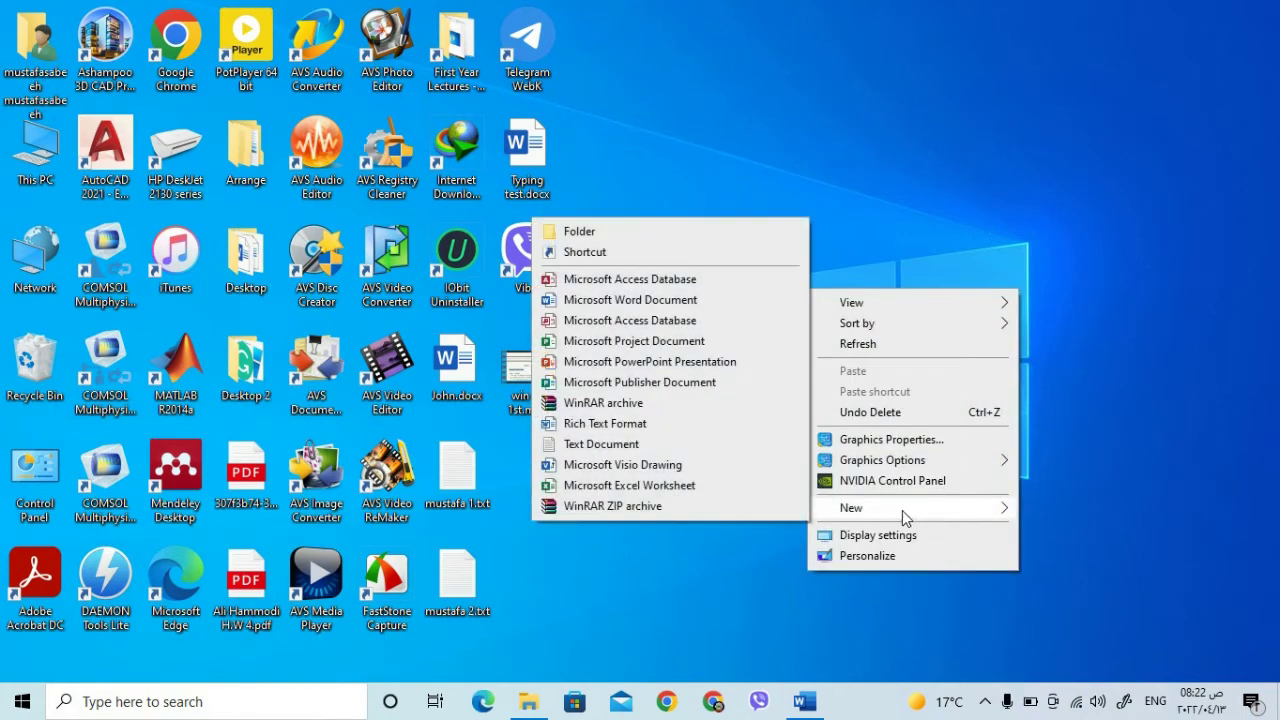
pyautogui.click(759, 231)
pyautogui.press('Return')
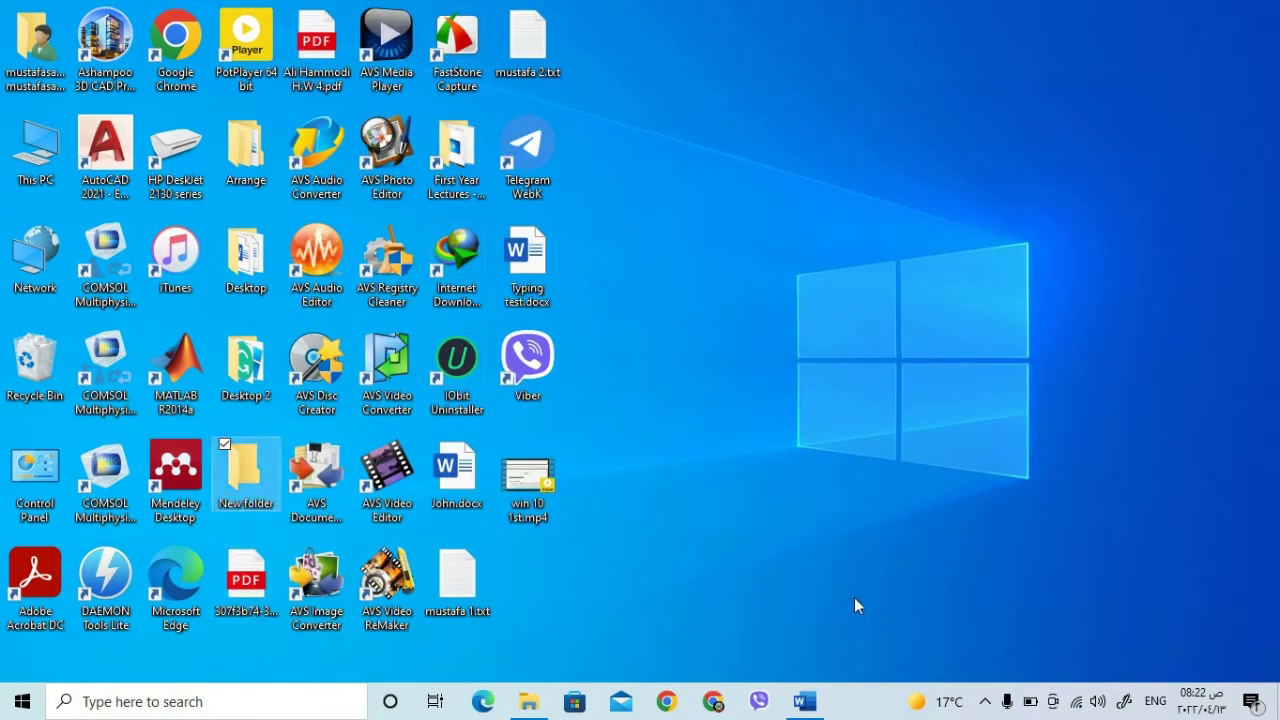
# Open New folder from the desktop and locate it under OneDrive's Desktop in the folder tree.
pyautogui.doubleClick(255, 478)
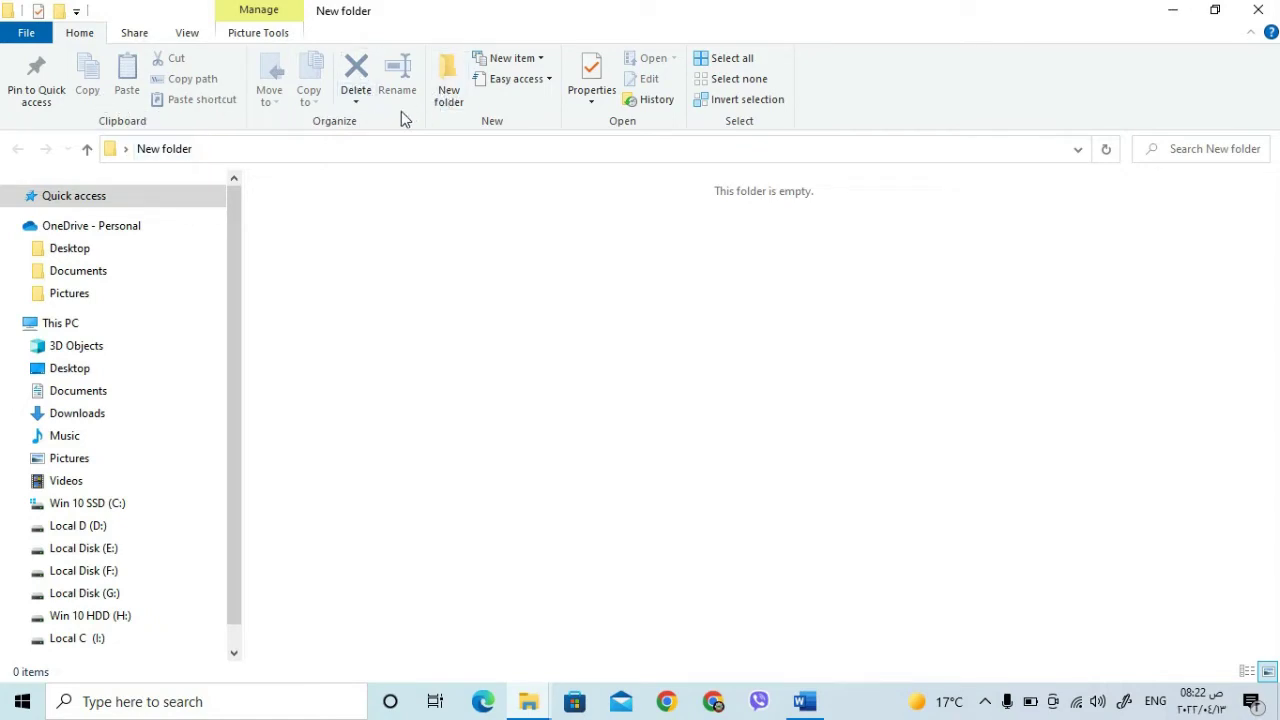
pyautogui.click(17, 250)
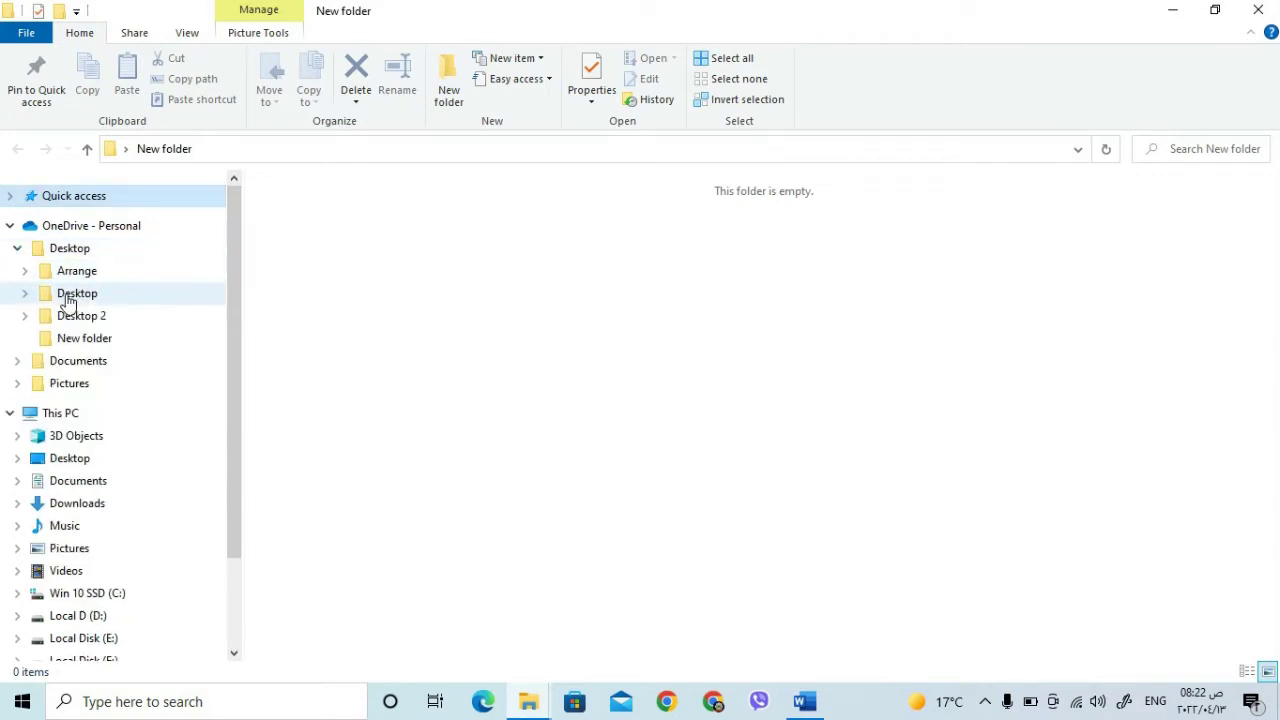
pyautogui.click(89, 345)
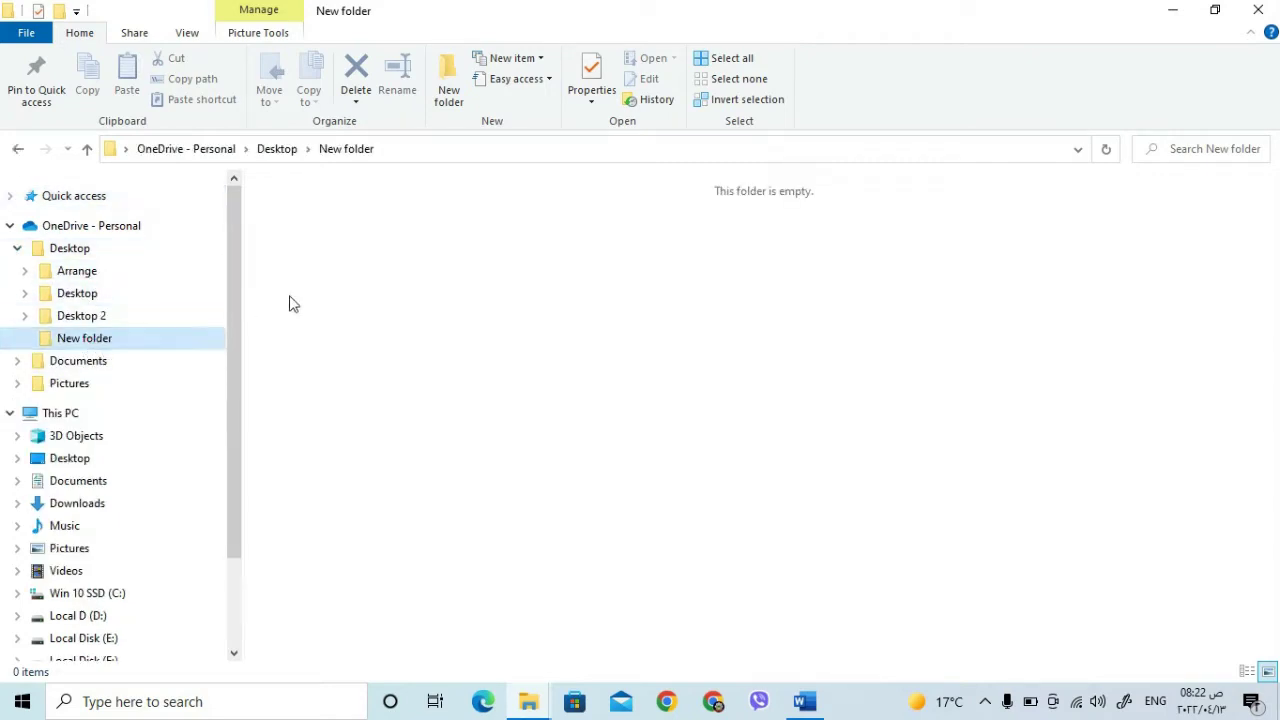
# Open the Arrange folder, select its first subfolder to view the available ribbon commands, and clear the selection.
pyautogui.click(95, 280)
pyautogui.click(312, 211)
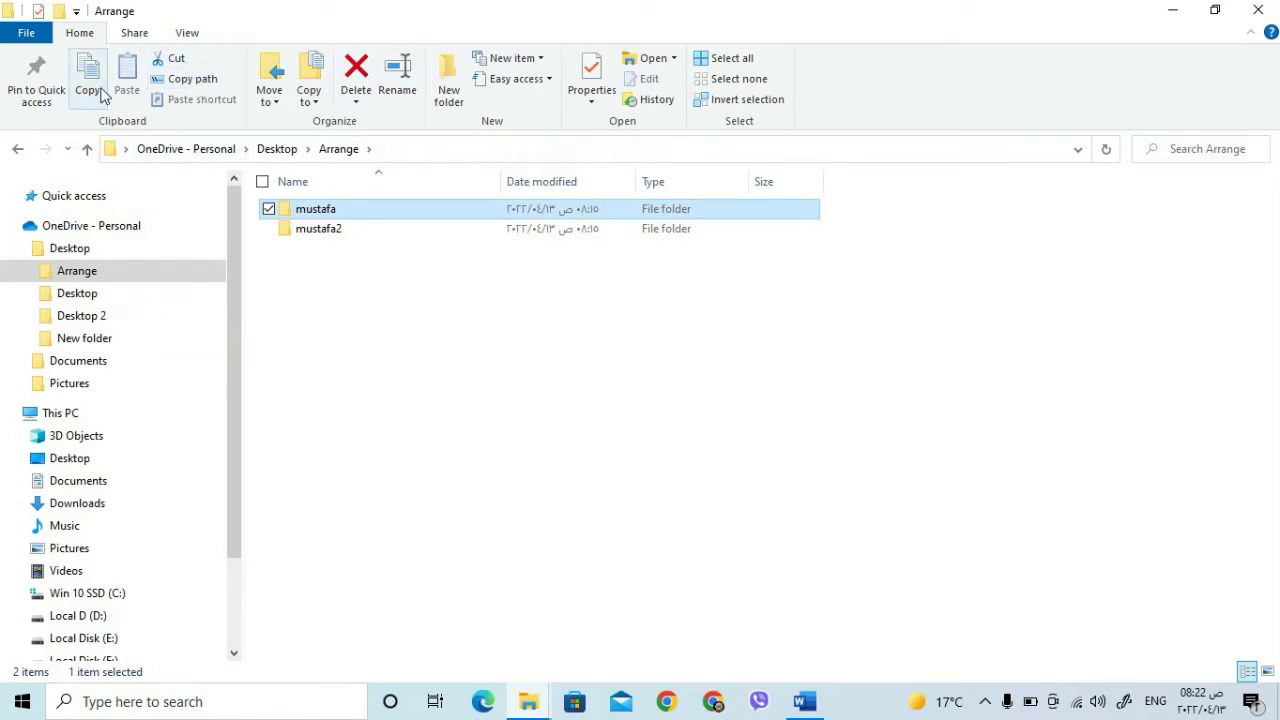
pyautogui.click(613, 451)
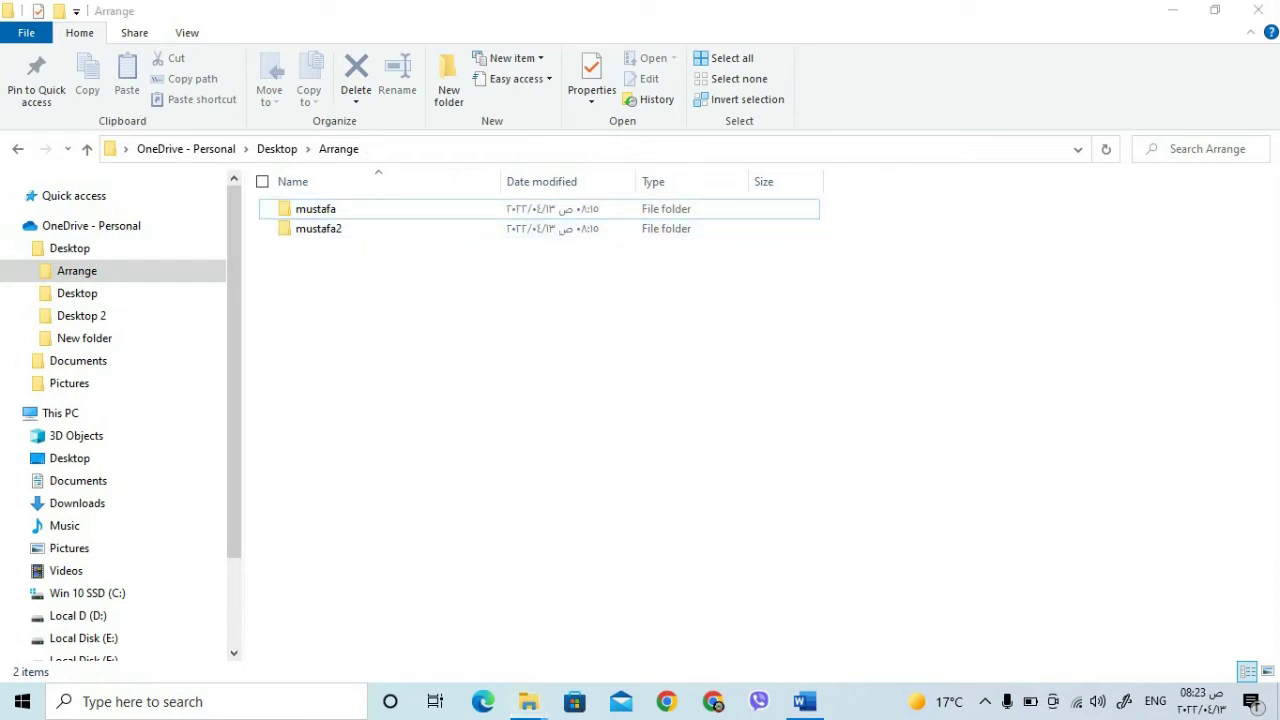
# Close the Arrange folder window and delete New folder from the desktop.
pyautogui.click(1270, 10)
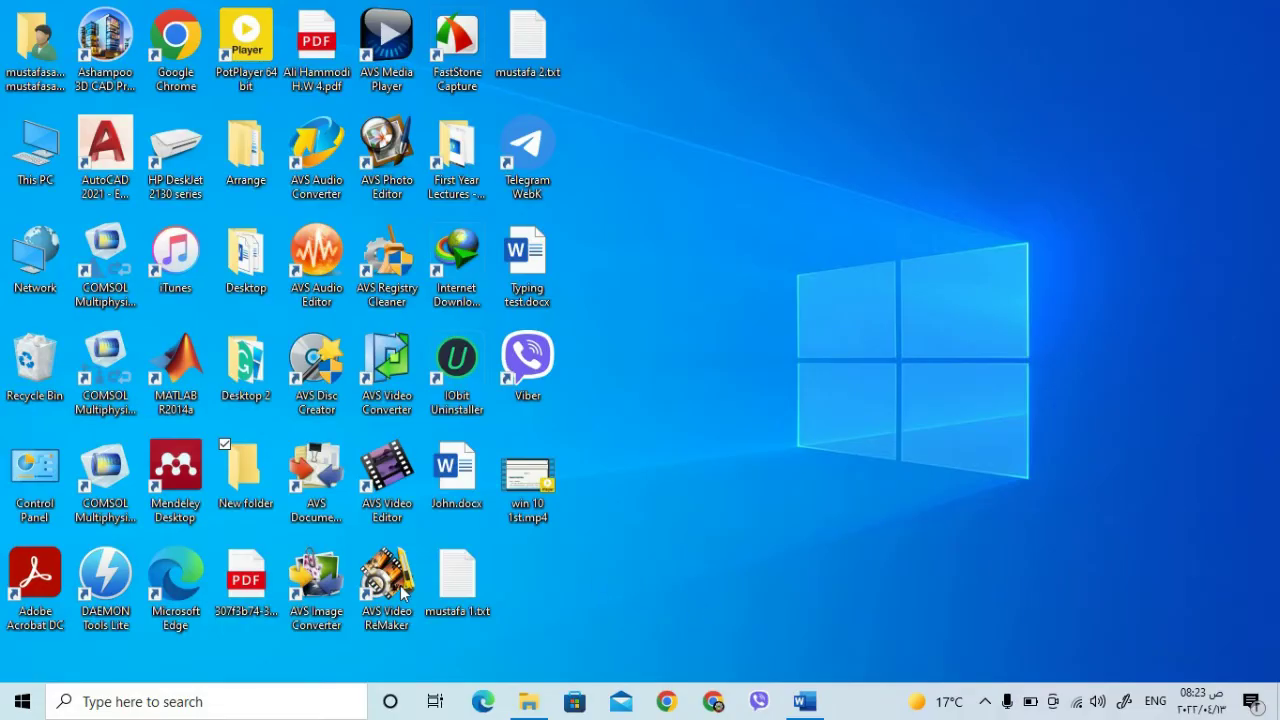
pyautogui.click(237, 600)
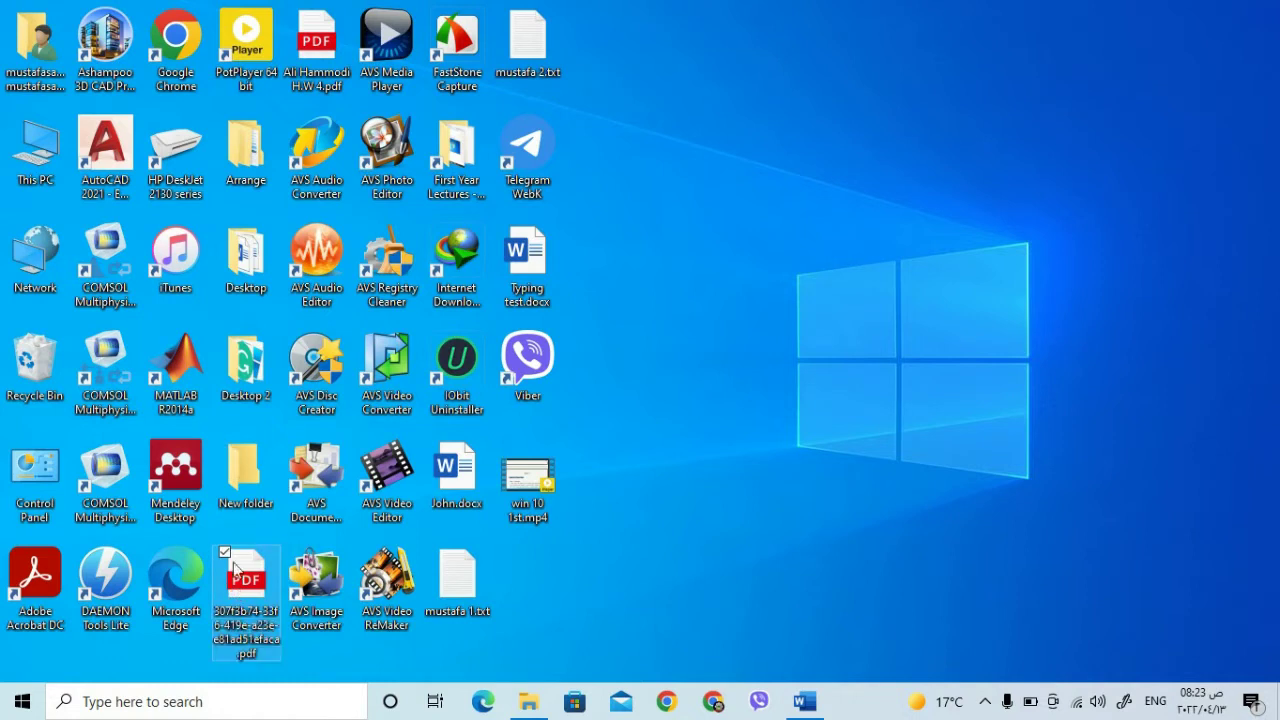
pyautogui.click(248, 492)
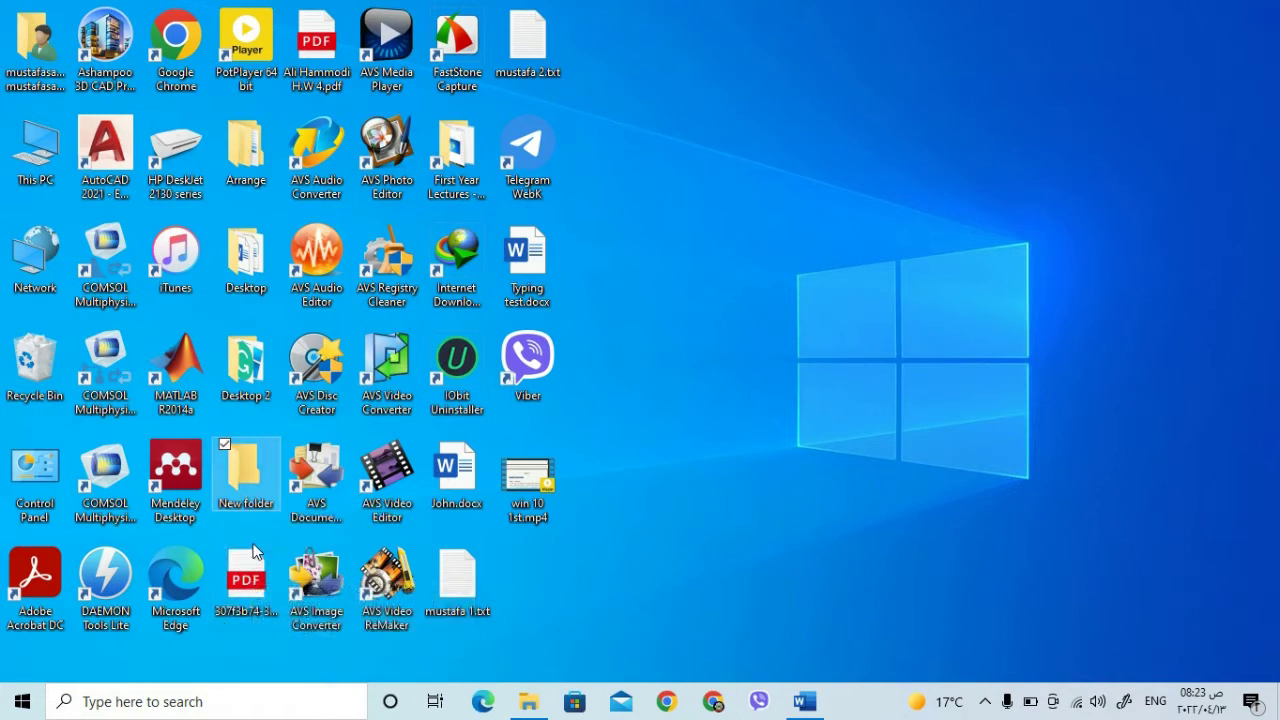
pyautogui.rightClick(263, 457)
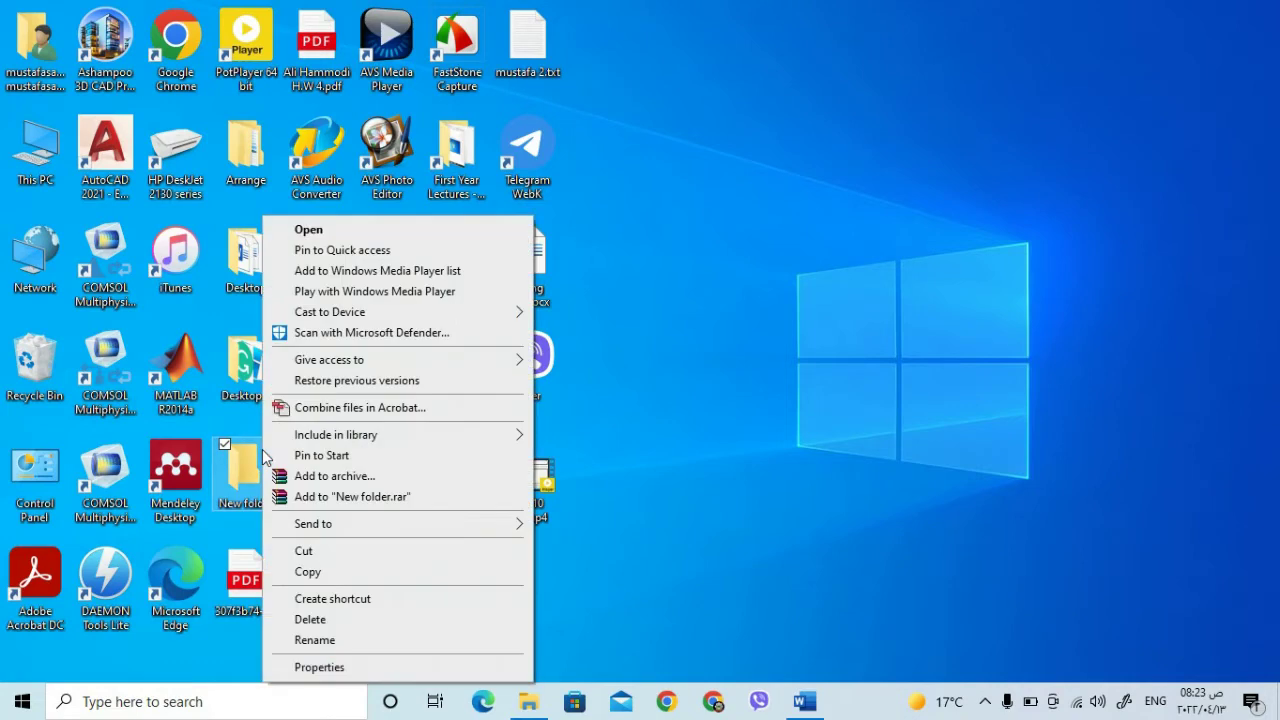
pyautogui.click(321, 620)
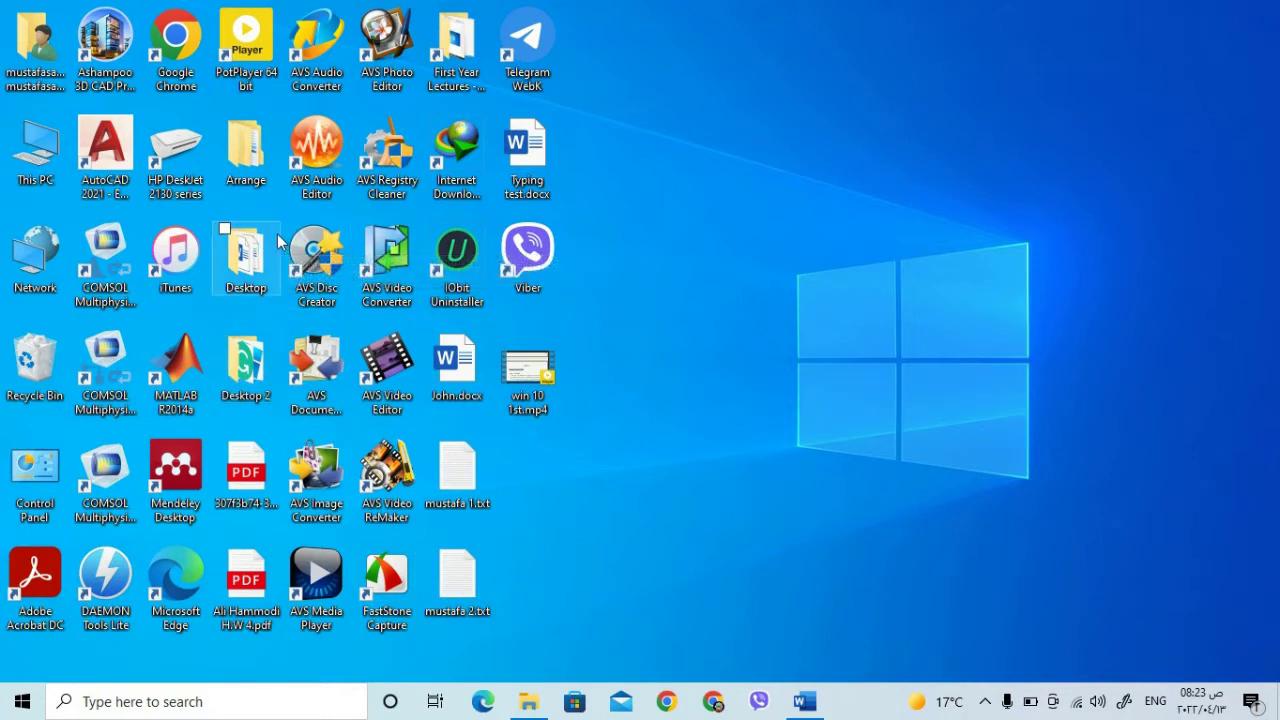
# Find and open the On-Screen Keyboard, point out its Ctrl key, and close the keyboard.
pyautogui.click(254, 164)
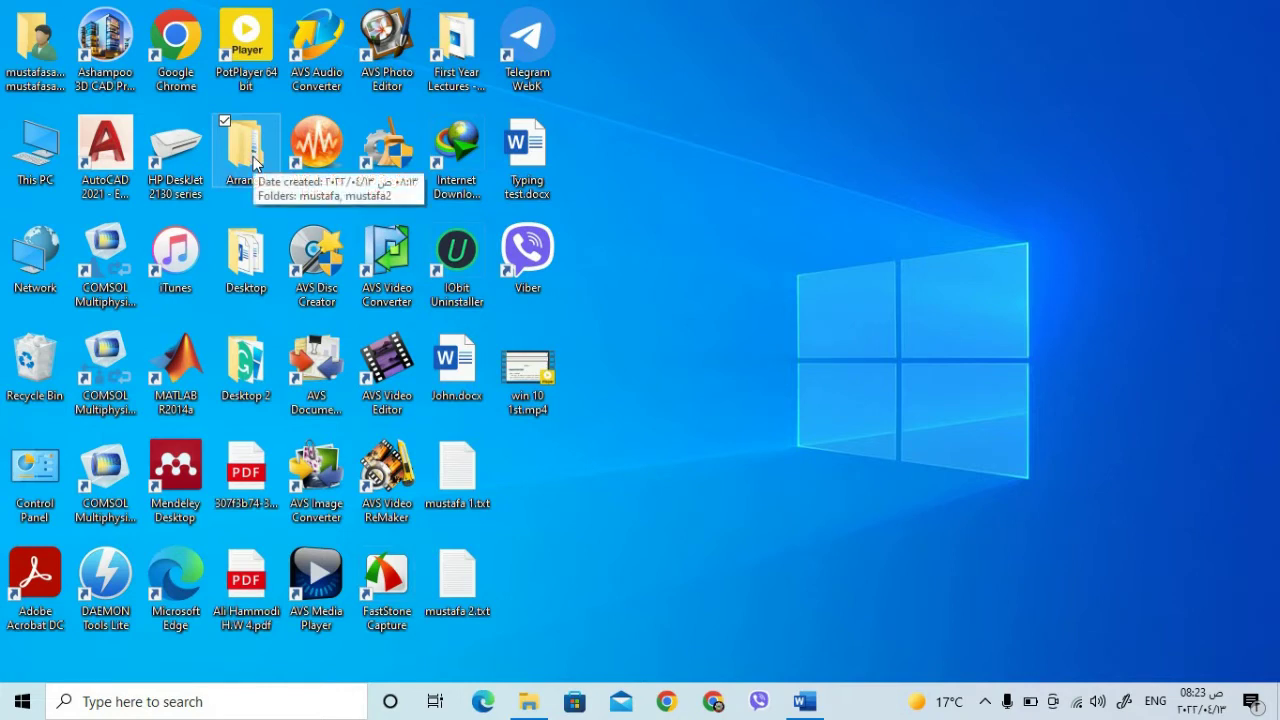
pyautogui.click(228, 700)
pyautogui.write('o')
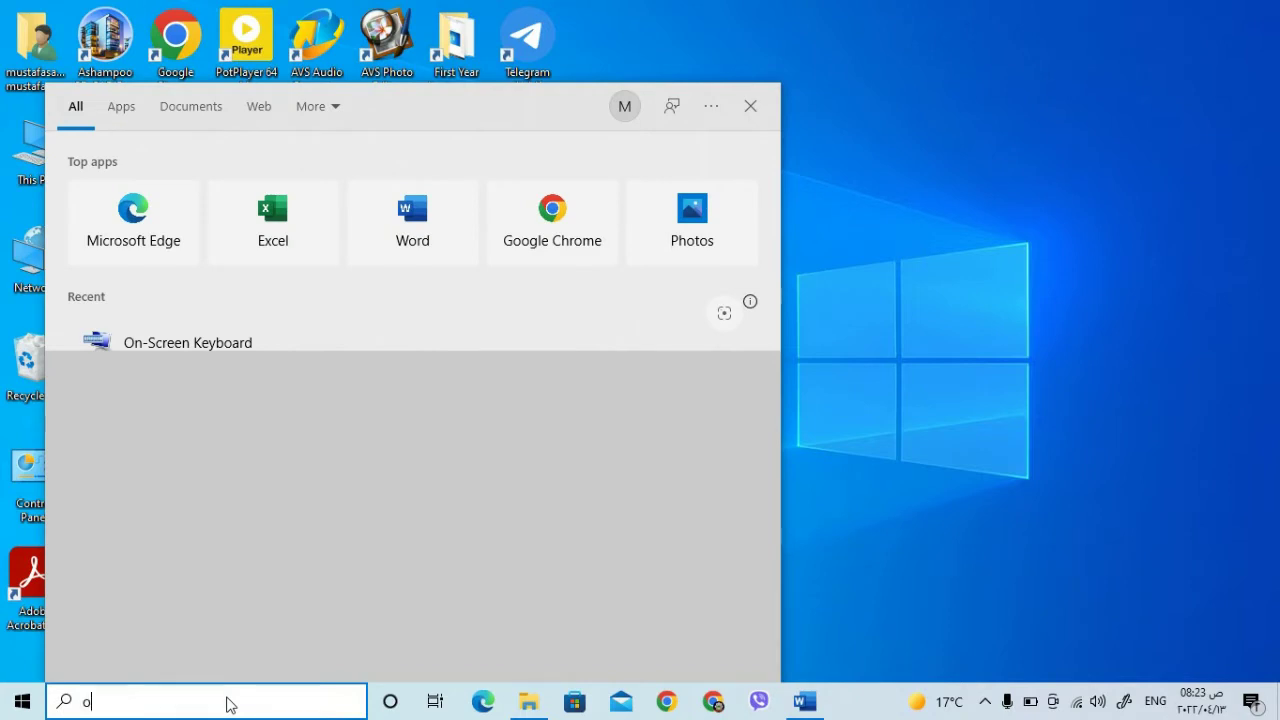
pyautogui.click(585, 218)
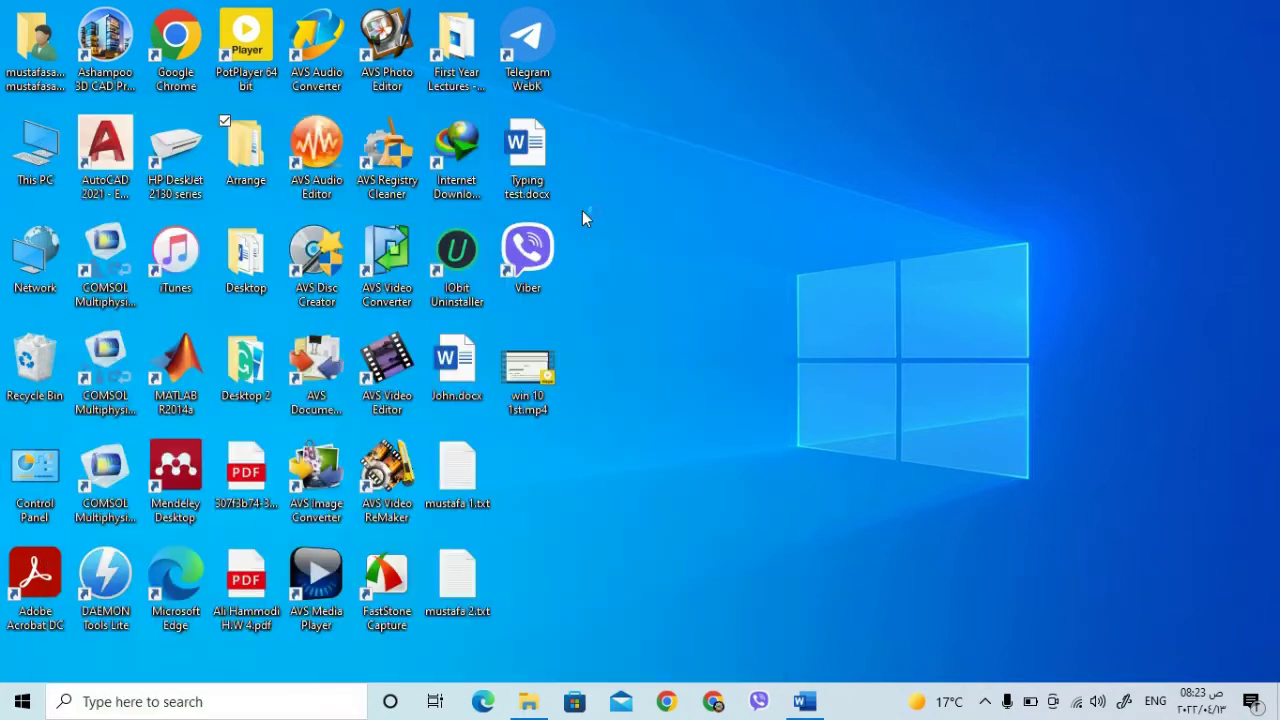
pyautogui.click(488, 387)
pyautogui.click(739, 395)
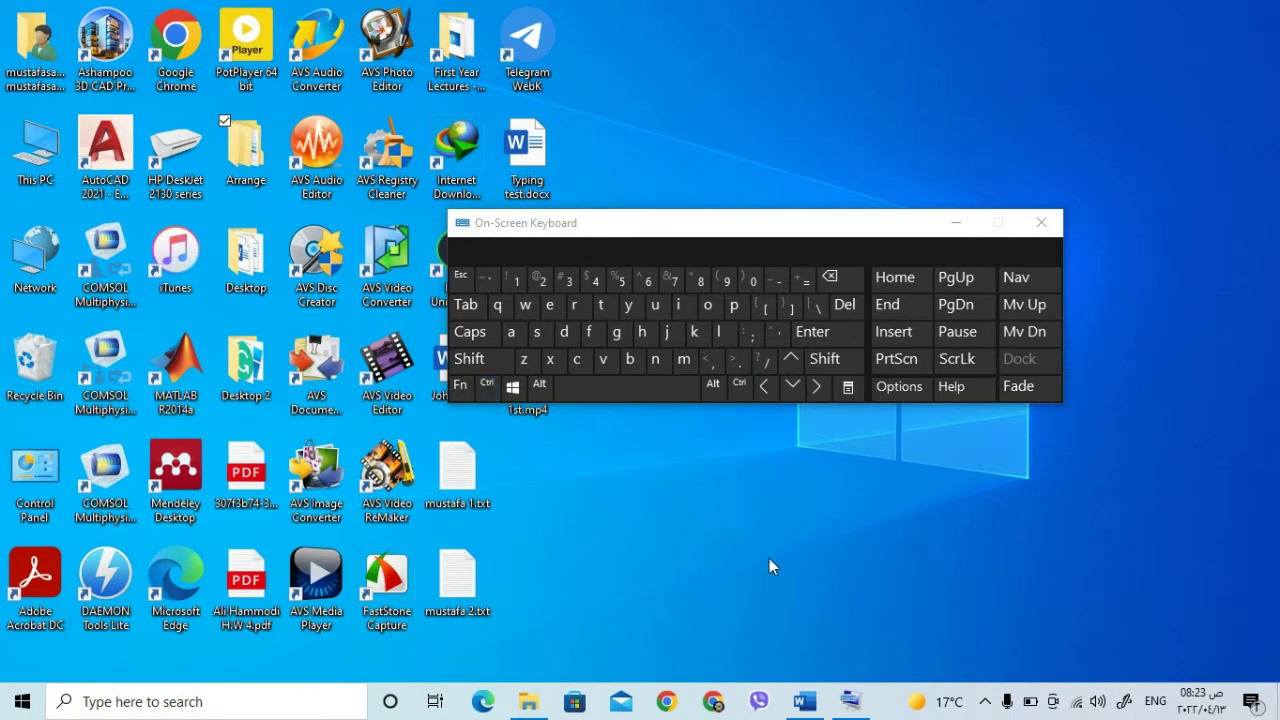
pyautogui.click(1041, 222)
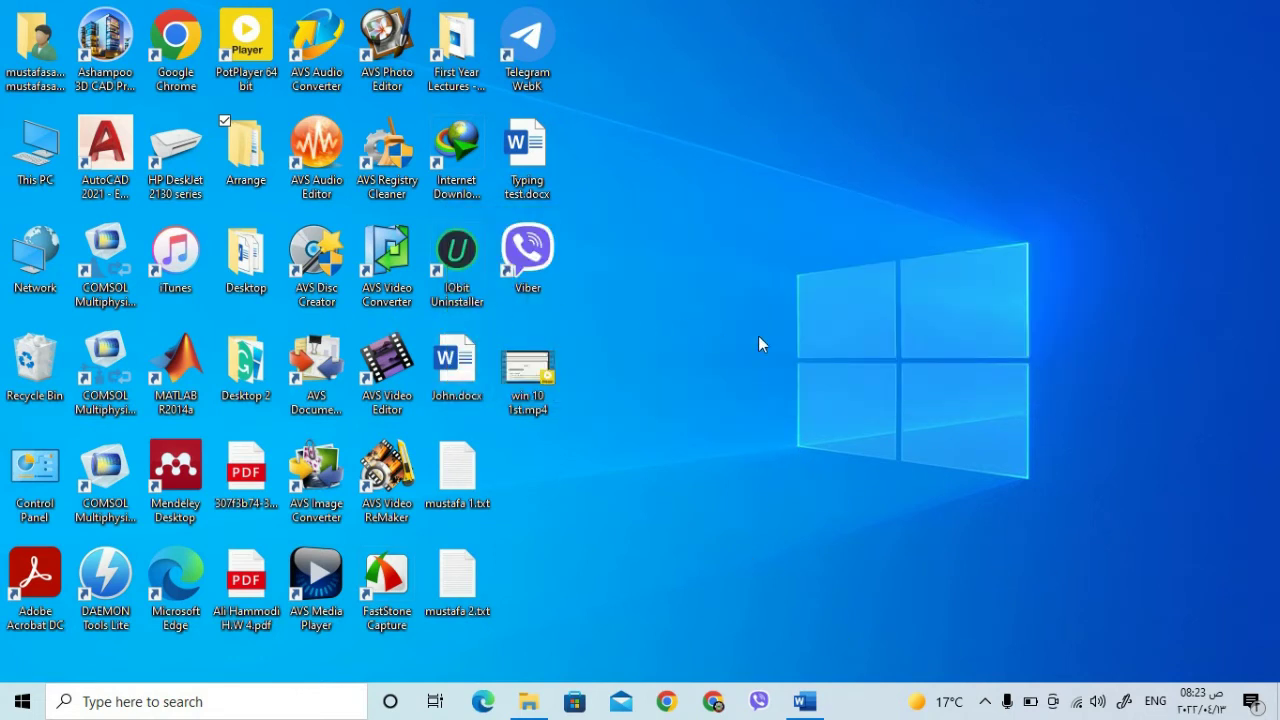
# Delete the Arrange folder, both PDFs, both text files and the Word document above them from the desktop together.
pyautogui.click(240, 170)
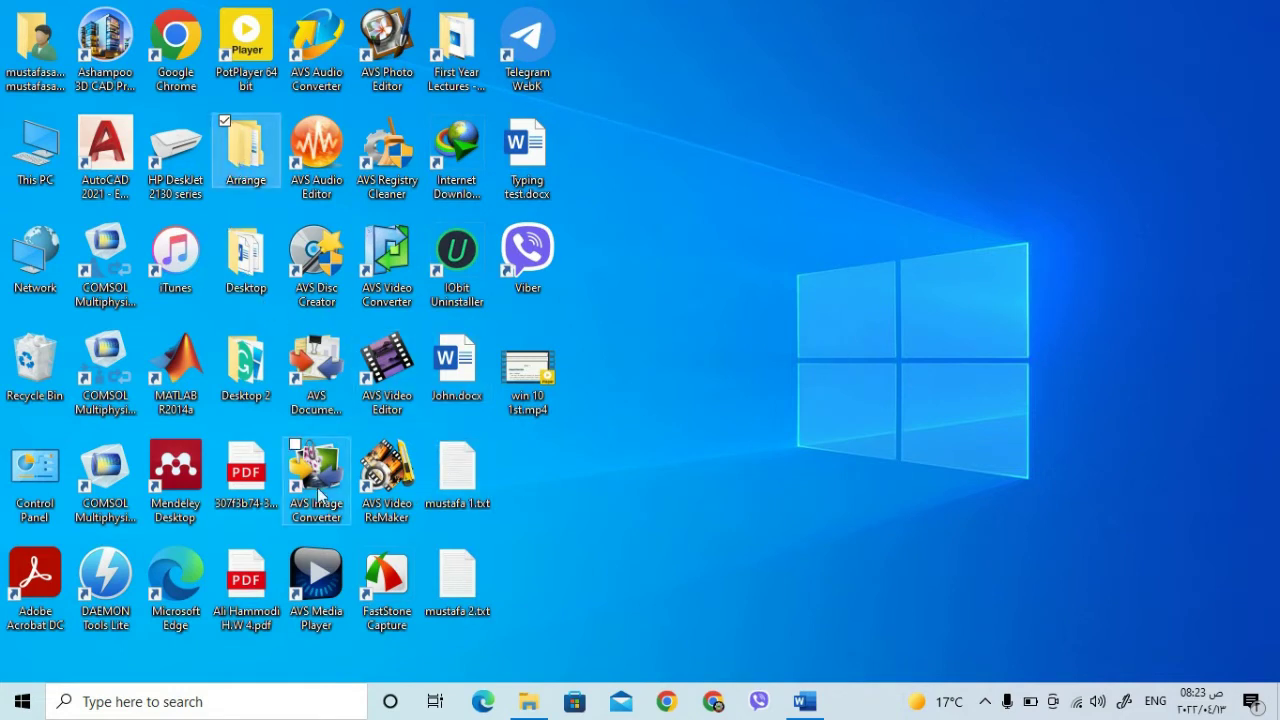
pyautogui.keyDown('ctrl'); pyautogui.click(253, 490); pyautogui.keyUp('ctrl')
pyautogui.keyDown('ctrl'); pyautogui.click(250, 590); pyautogui.keyUp('ctrl')
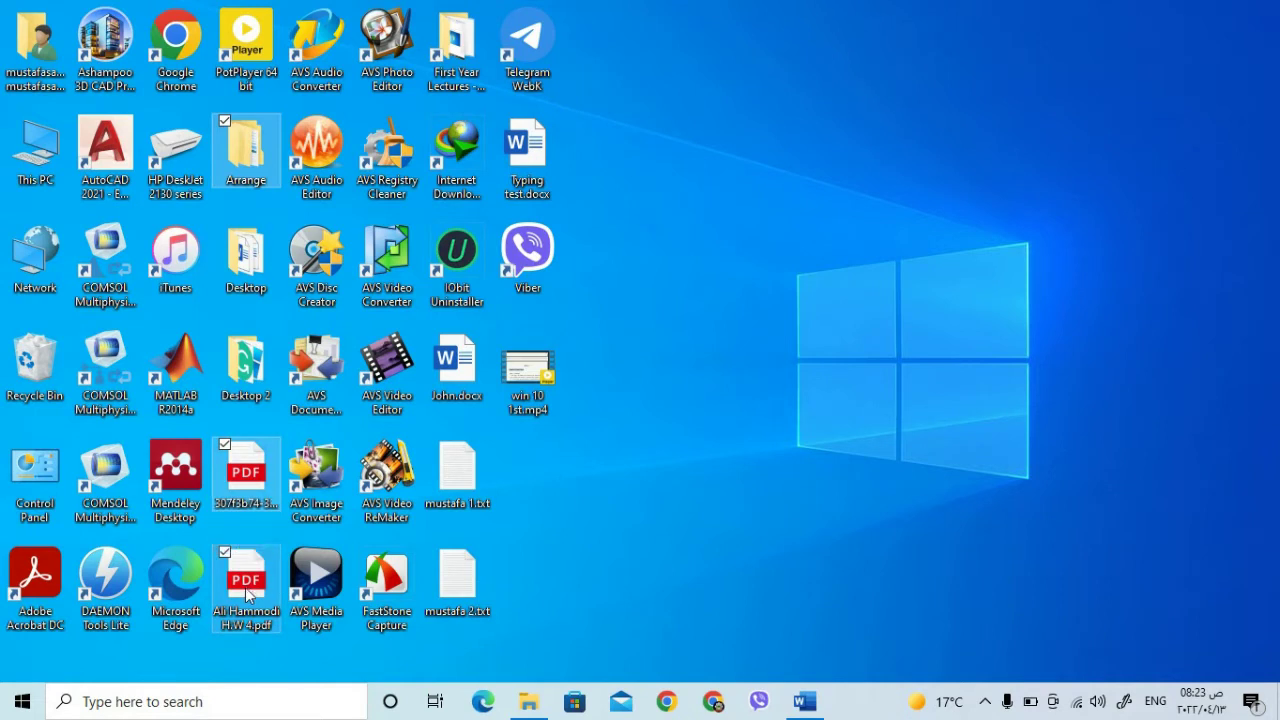
pyautogui.keyDown('ctrl'); pyautogui.click(470, 482); pyautogui.keyUp('ctrl')
pyautogui.keyDown('ctrl'); pyautogui.click(470, 572); pyautogui.keyUp('ctrl')
pyautogui.keyDown('ctrl'); pyautogui.click(462, 382); pyautogui.keyUp('ctrl')
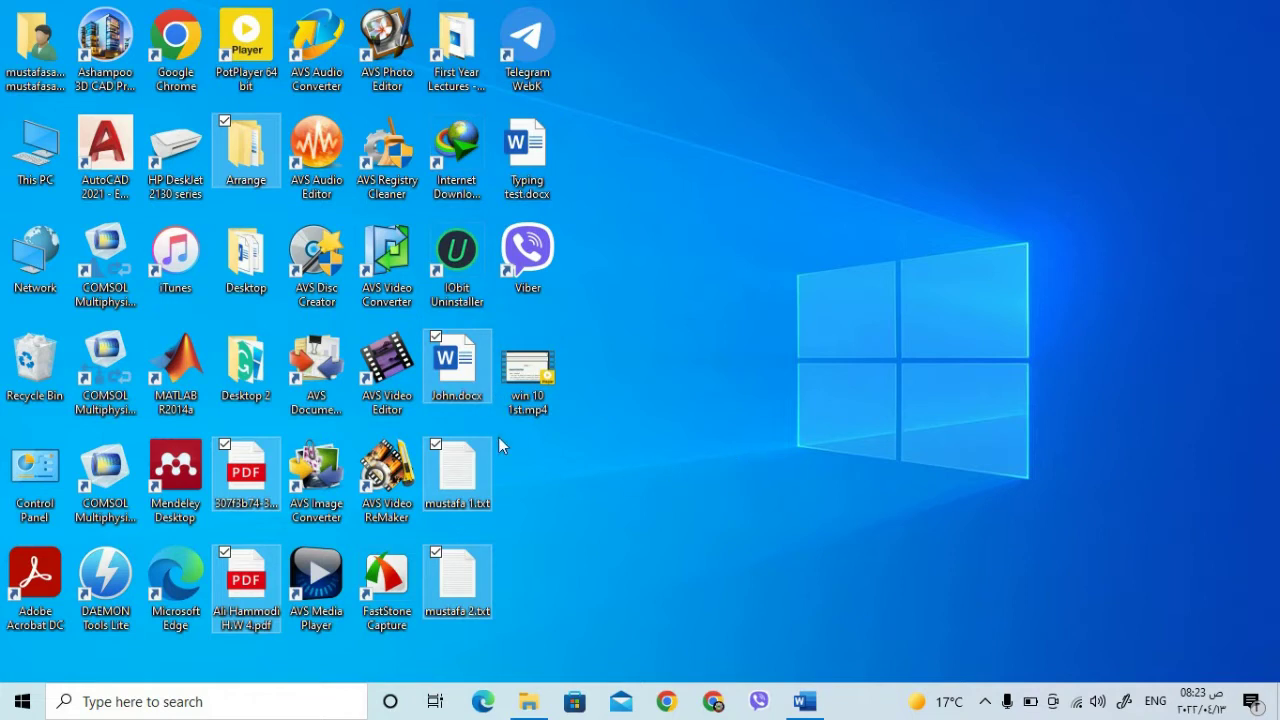
pyautogui.rightClick(240, 150)
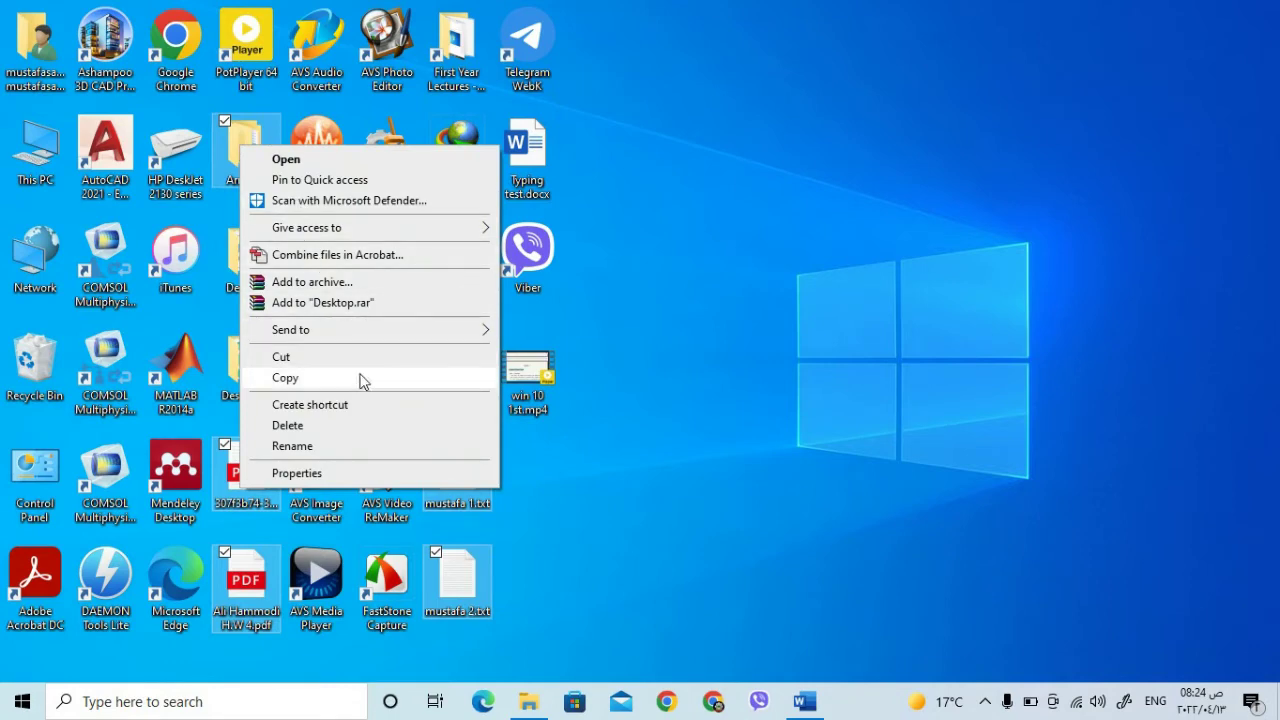
pyautogui.click(346, 428)
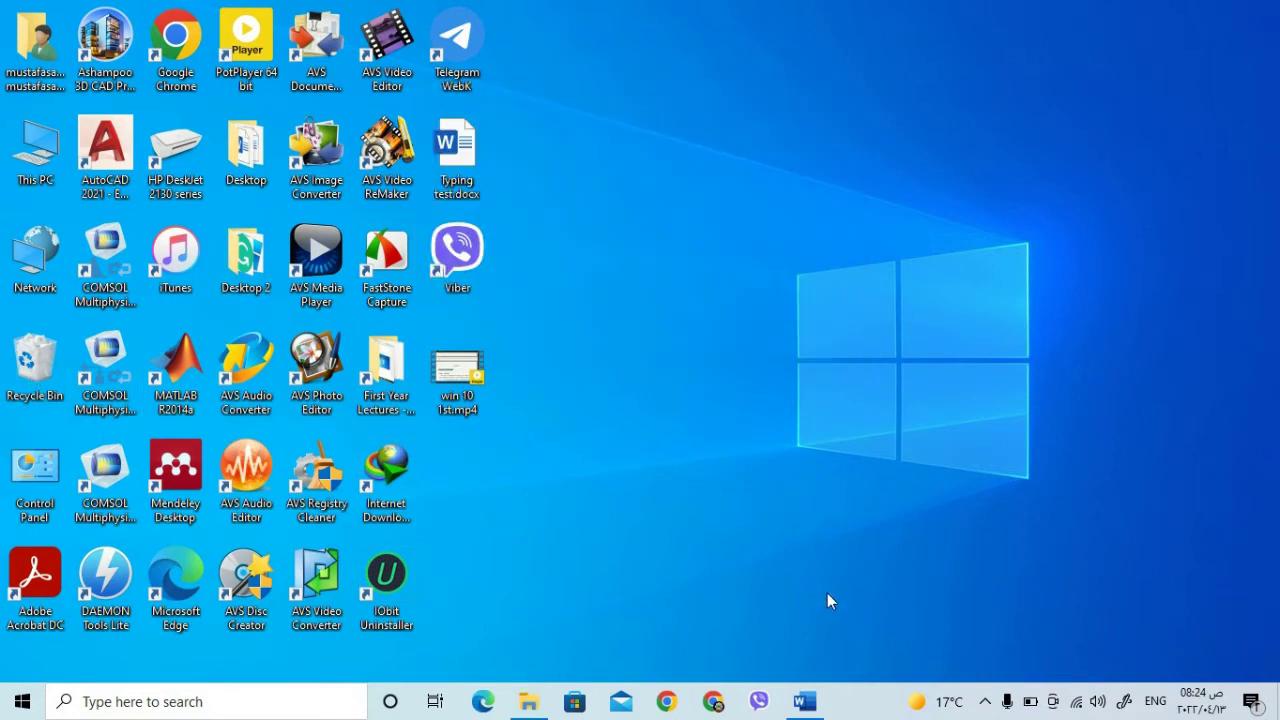
# Switch to the Word notes and examine deleting folders, the highlighted "Explain cut, copy, and paste" heading, and the Cut and Copy definitions.
pyautogui.click(805, 701)
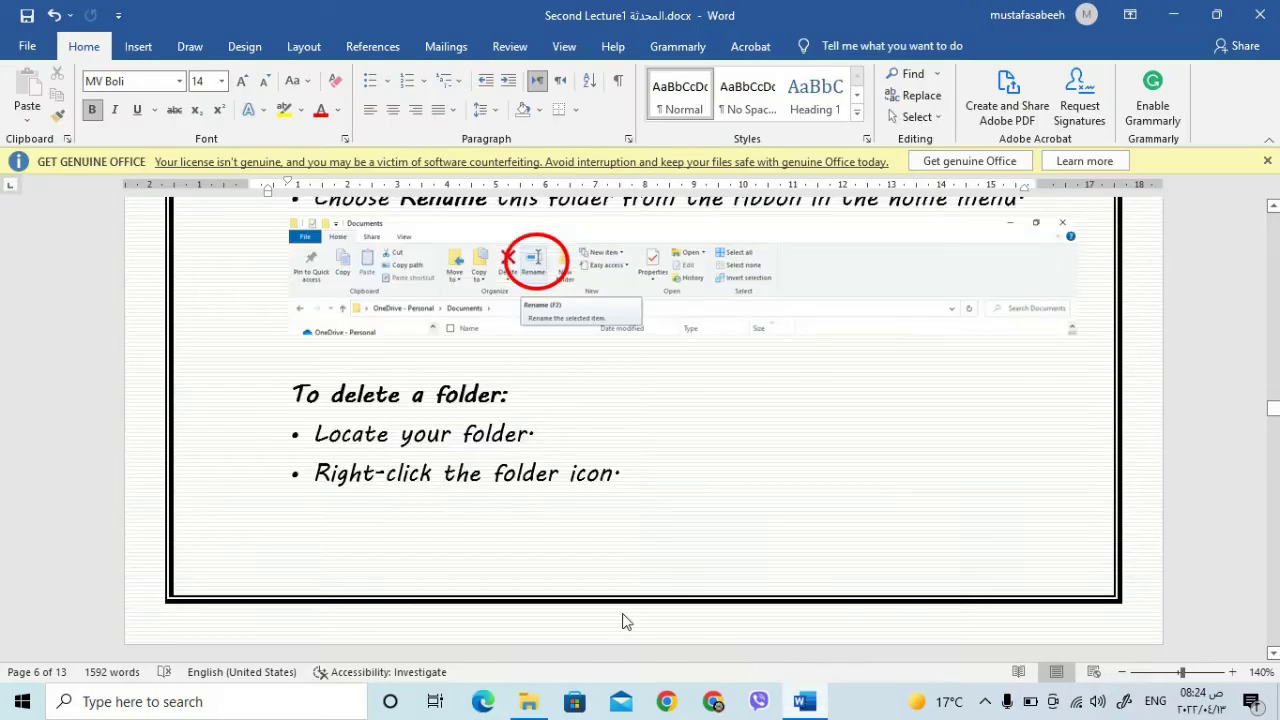
pyautogui.scroll(-10, 409, 532)
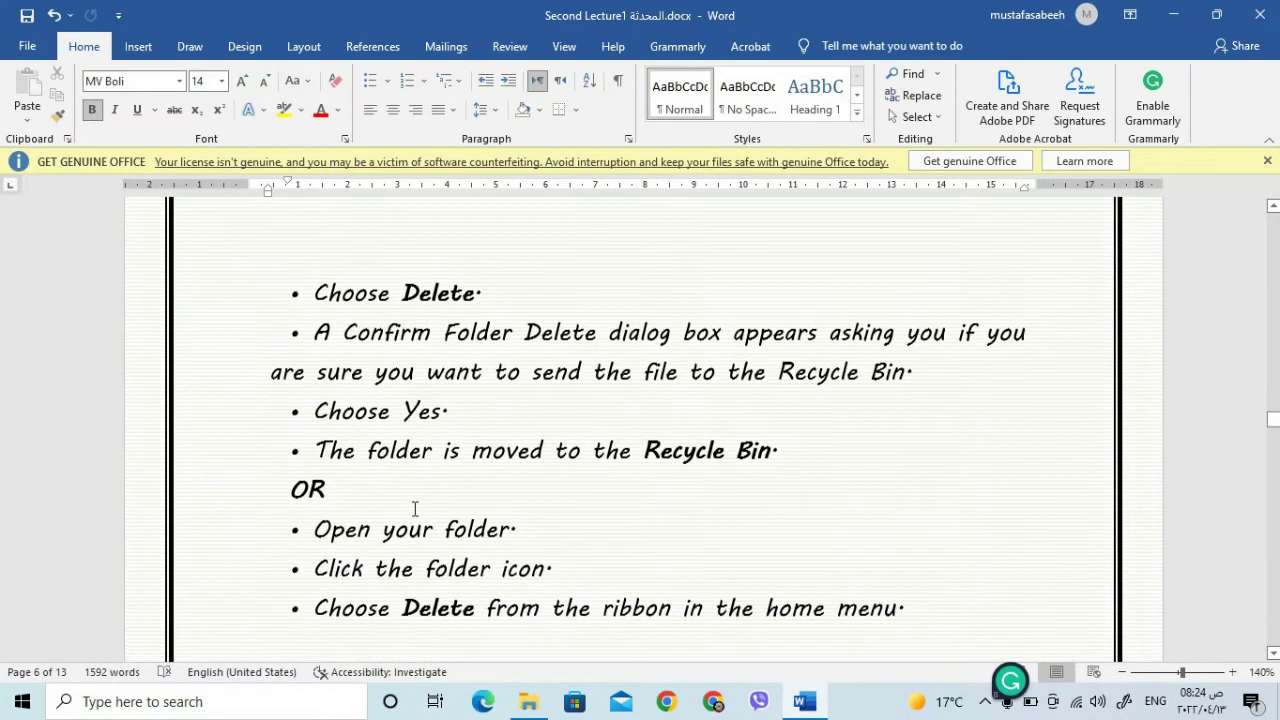
pyautogui.scroll(-5, 415, 510)
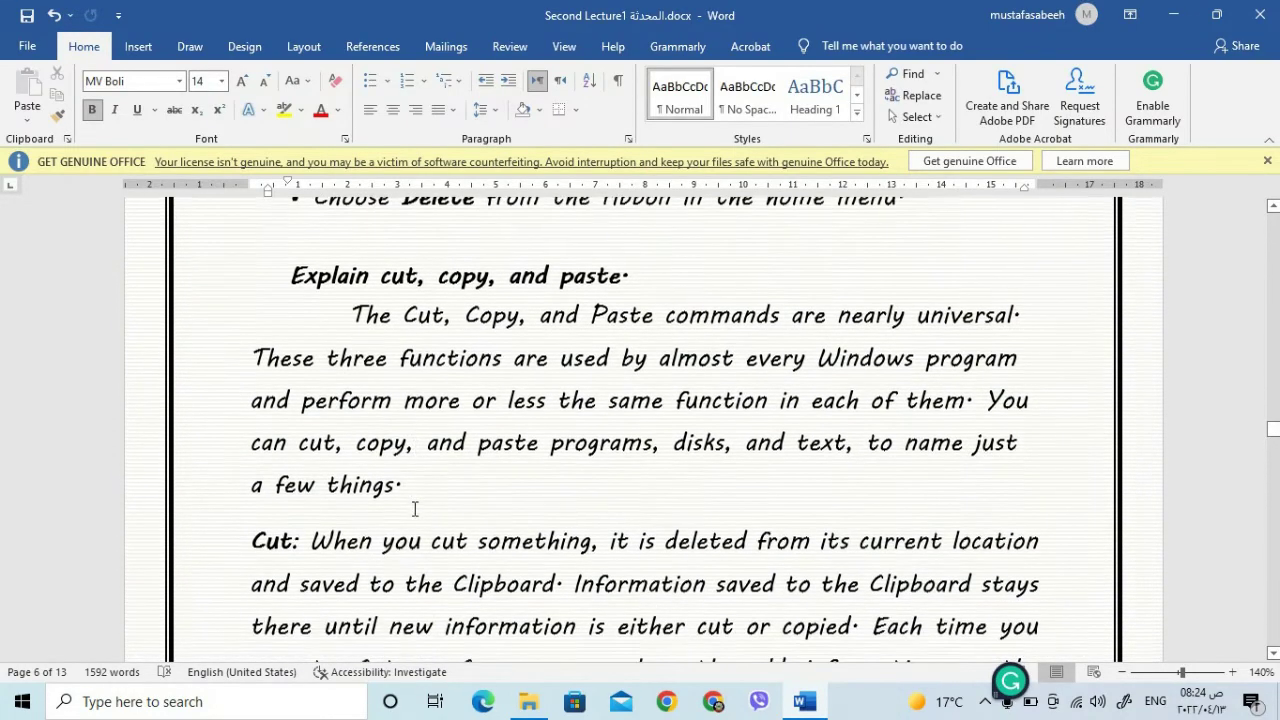
pyautogui.moveTo(288, 276); pyautogui.dragTo(629, 265)
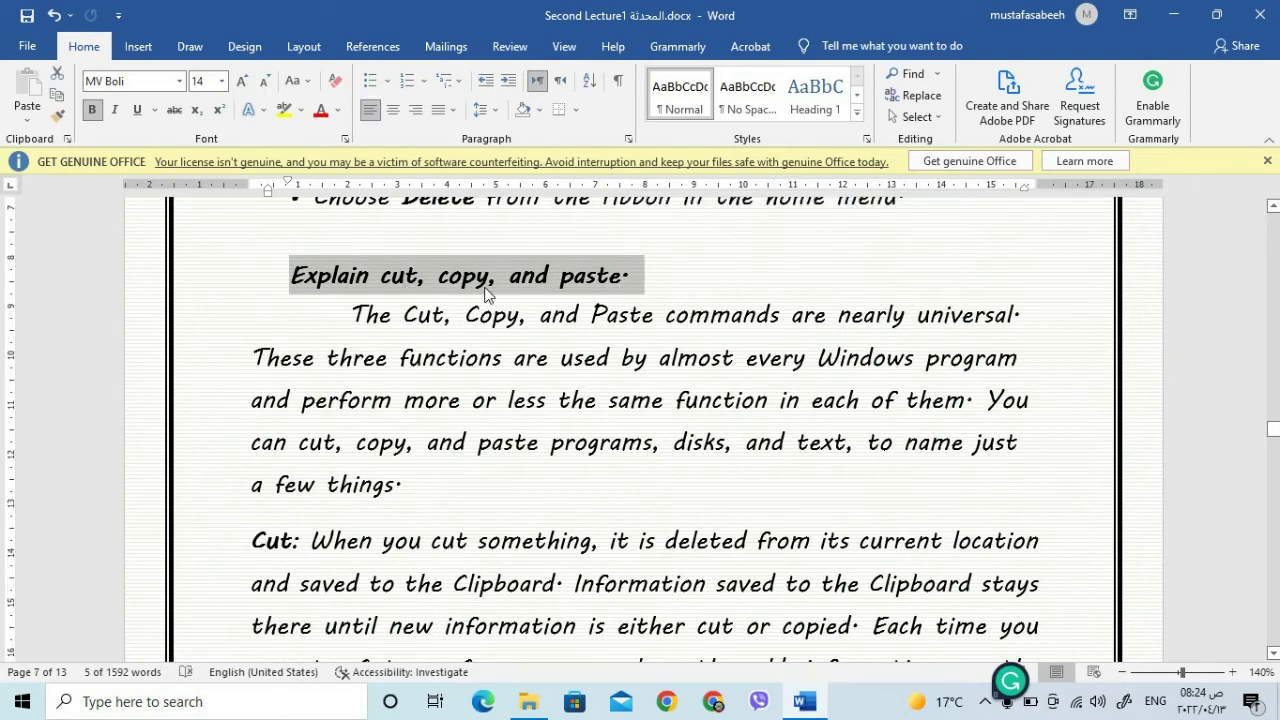
pyautogui.scroll(-1, 590, 312)
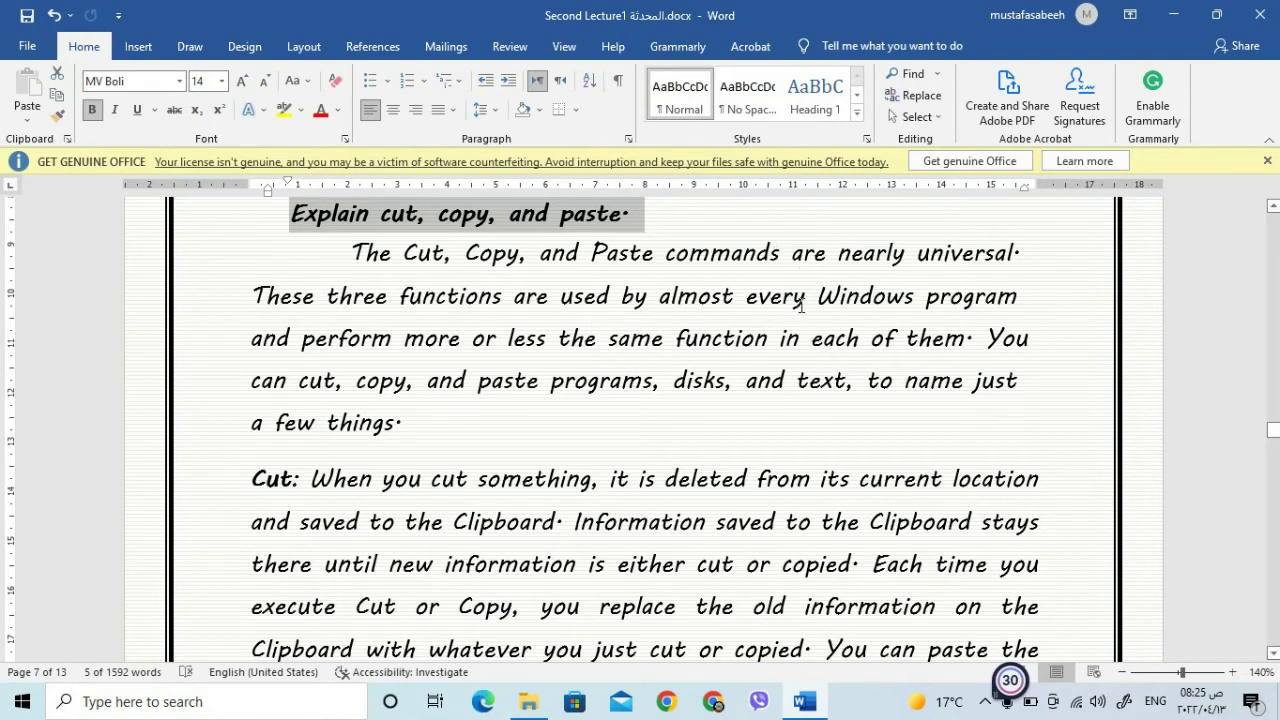
pyautogui.scroll(-2, 802, 306)
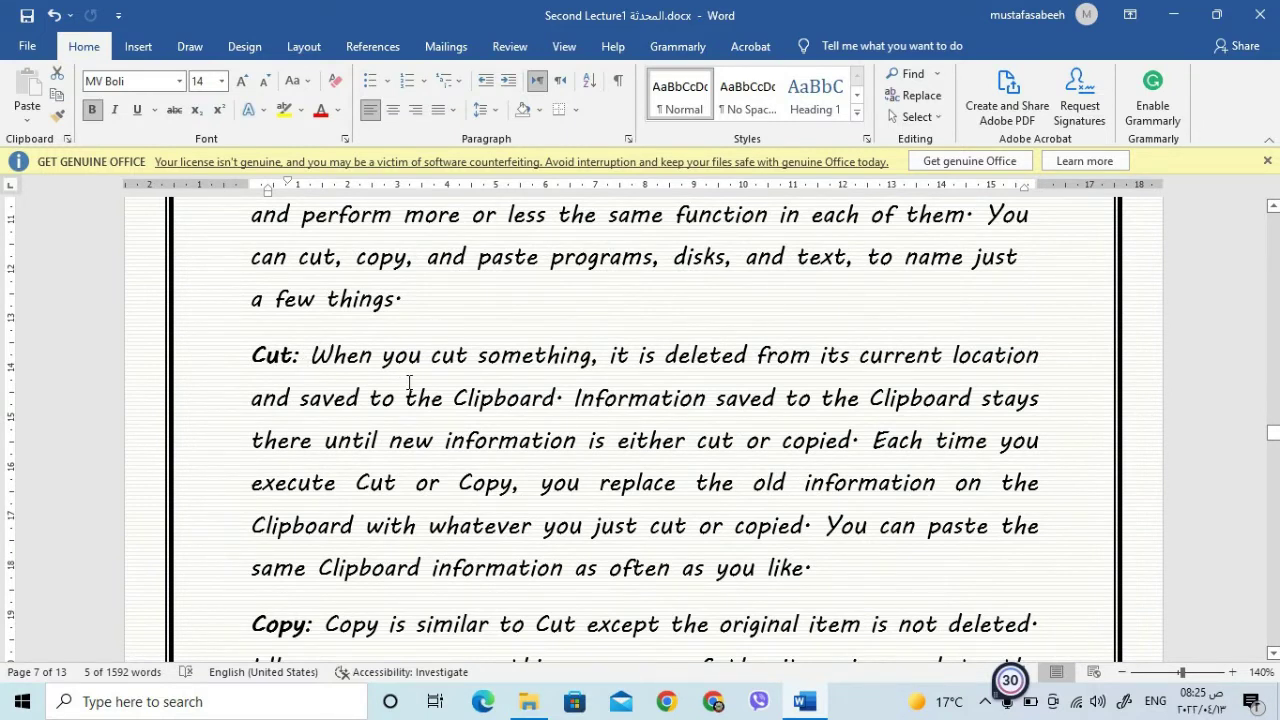
pyautogui.scroll(-3, 758, 446)
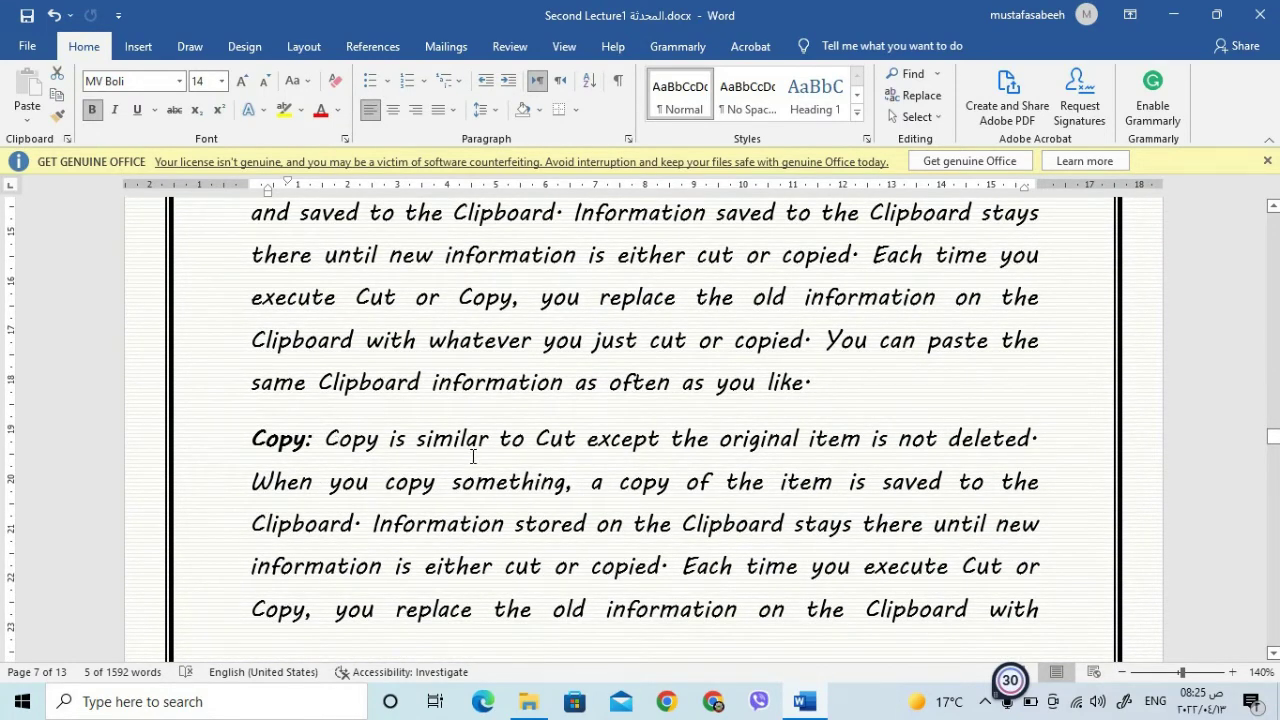
pyautogui.scroll(-2, 473, 456)
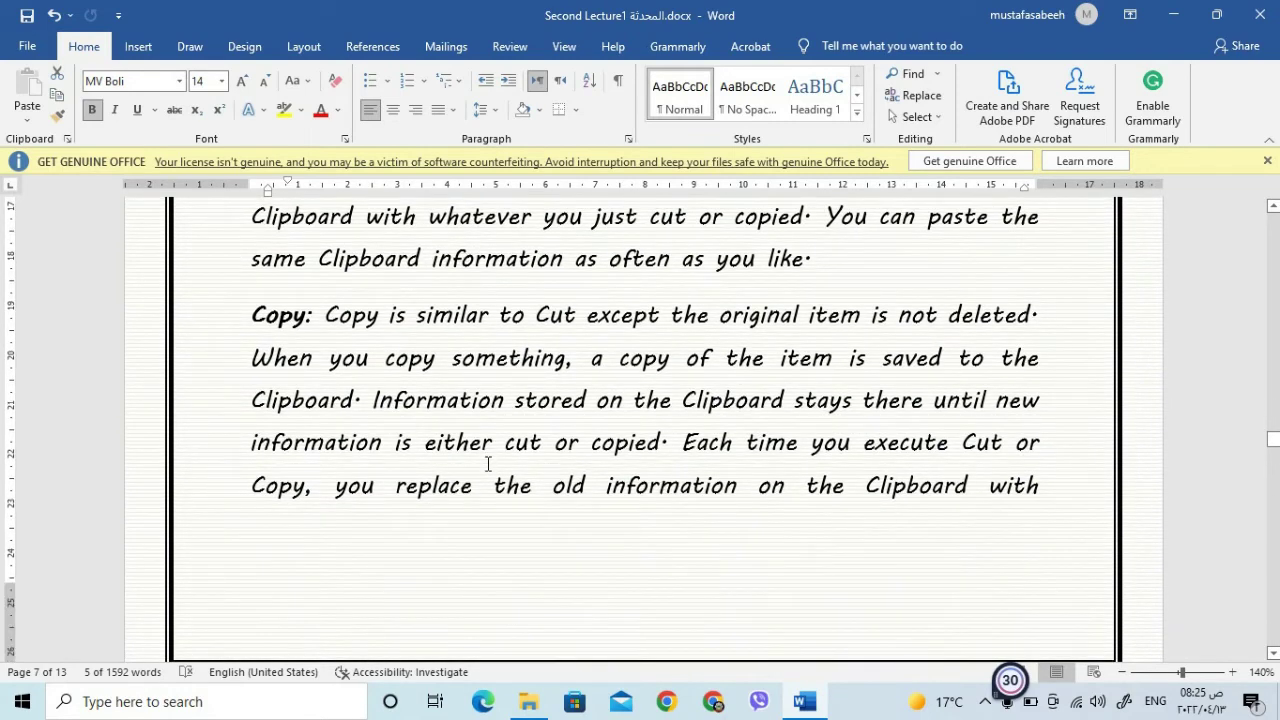
# Examine the notes on Paste, the Clipboard and the three major methods of cutting, copying and pasting.
pyautogui.scroll(-9, 486, 458)
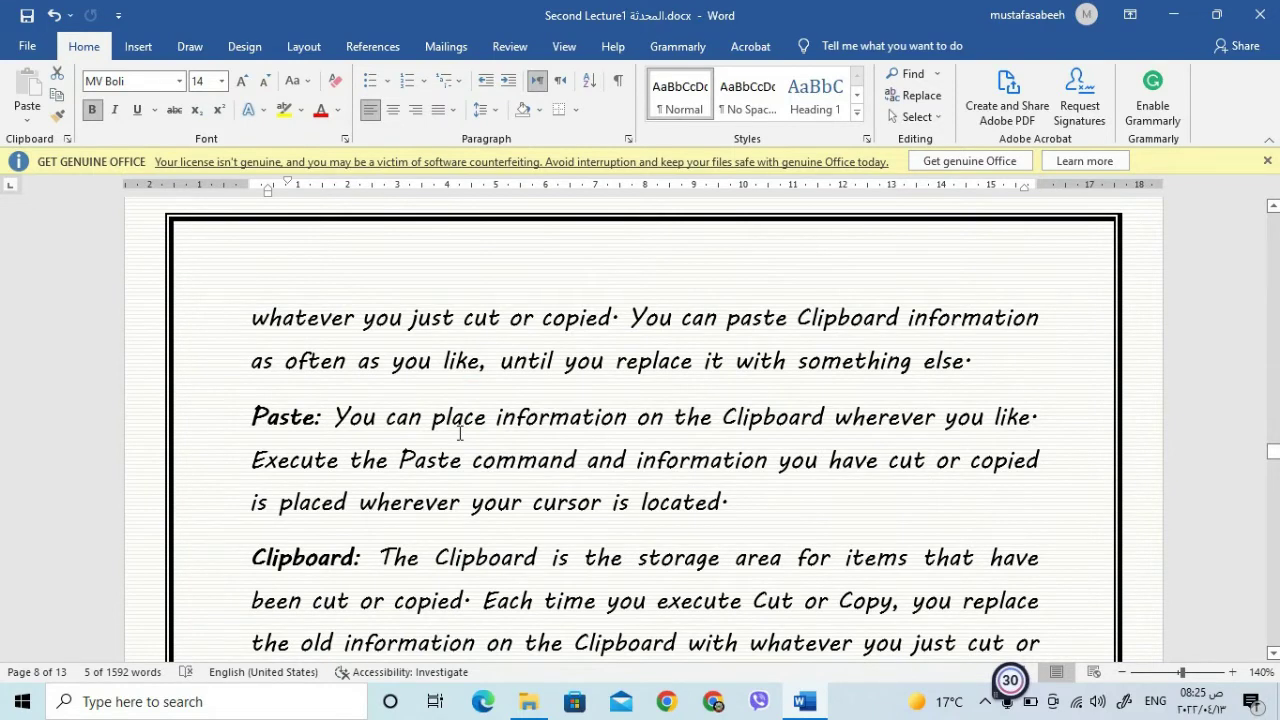
pyautogui.scroll(-1, 460, 433)
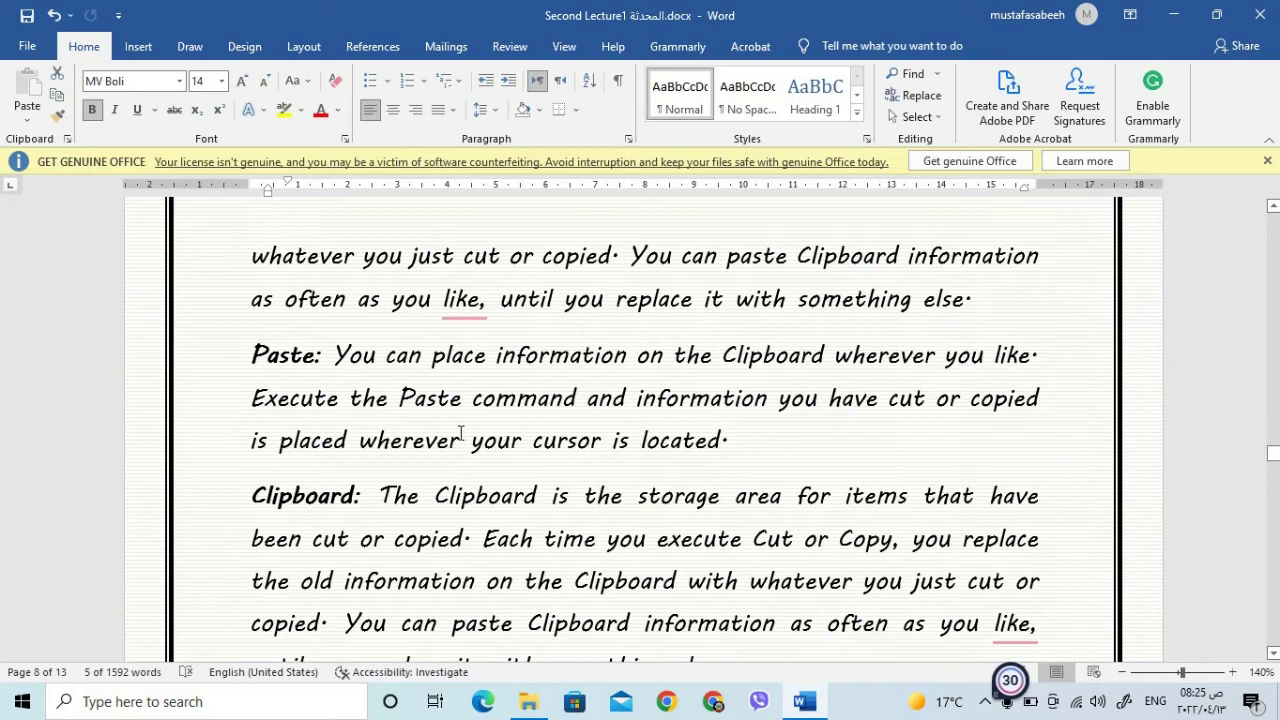
pyautogui.scroll(-2, 460, 433)
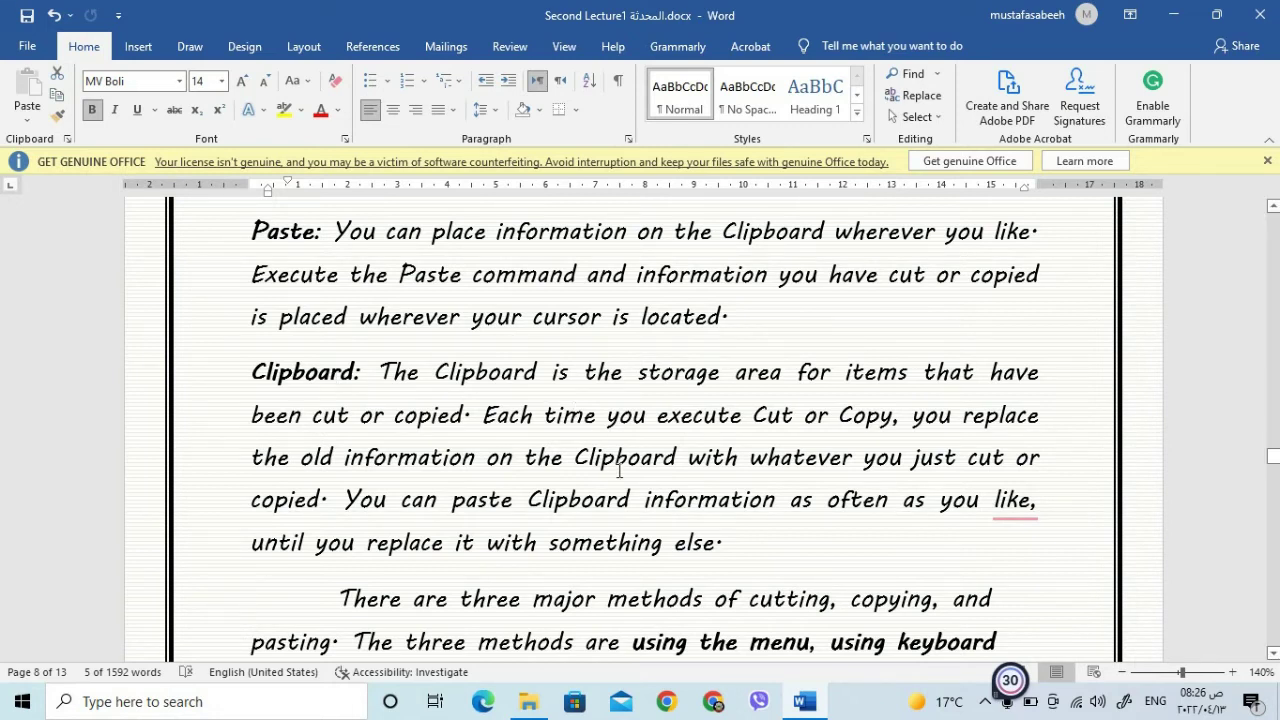
pyautogui.scroll(-2, 620, 470)
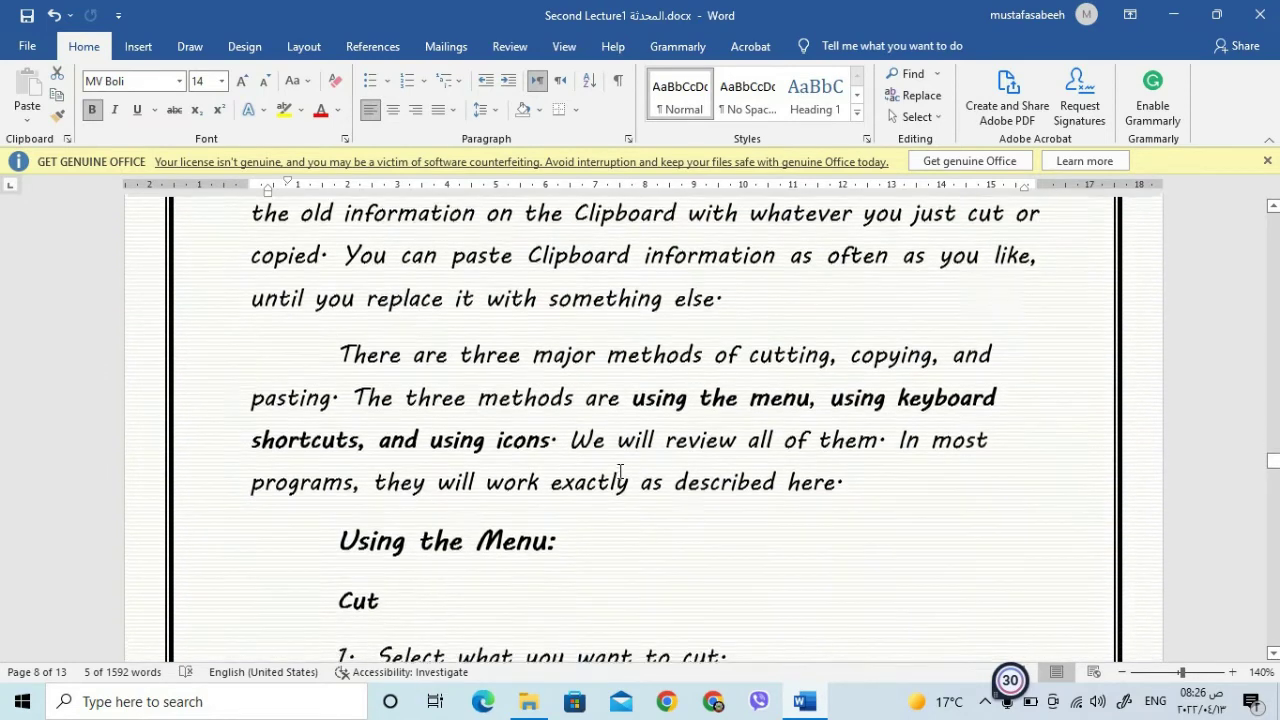
pyautogui.scroll(-1, 620, 470)
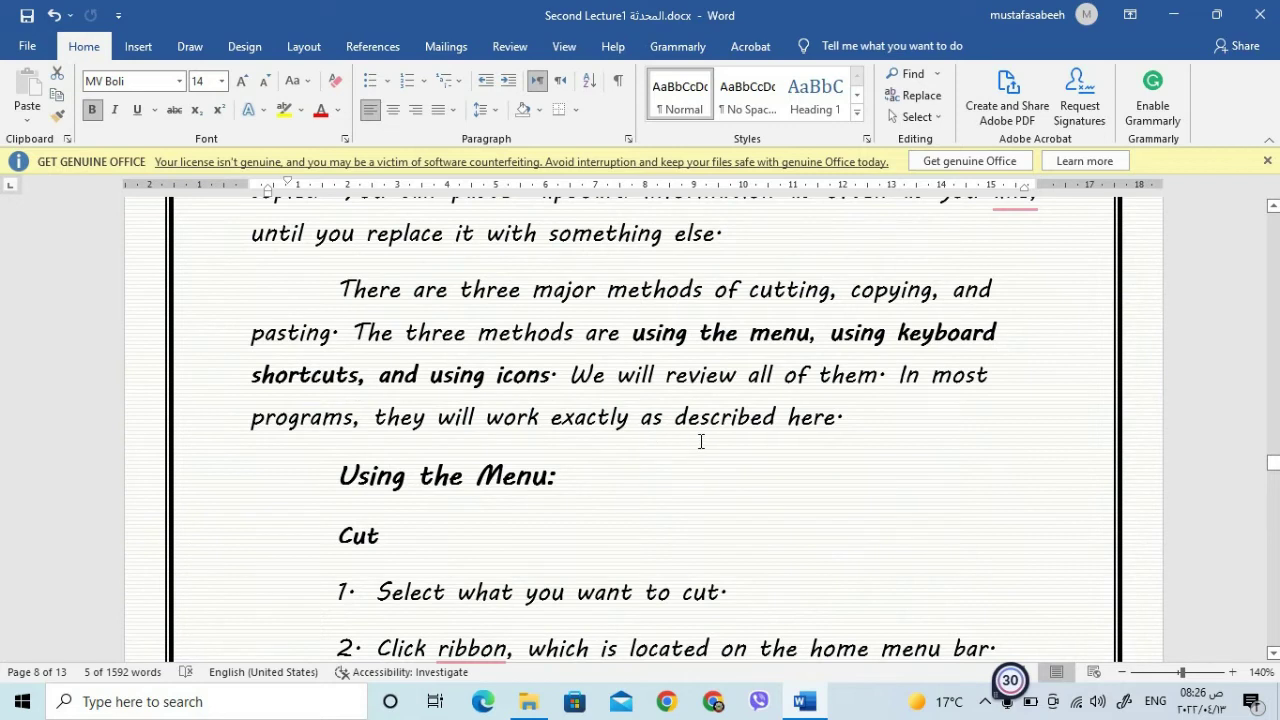
pyautogui.scroll(-1, 700, 443)
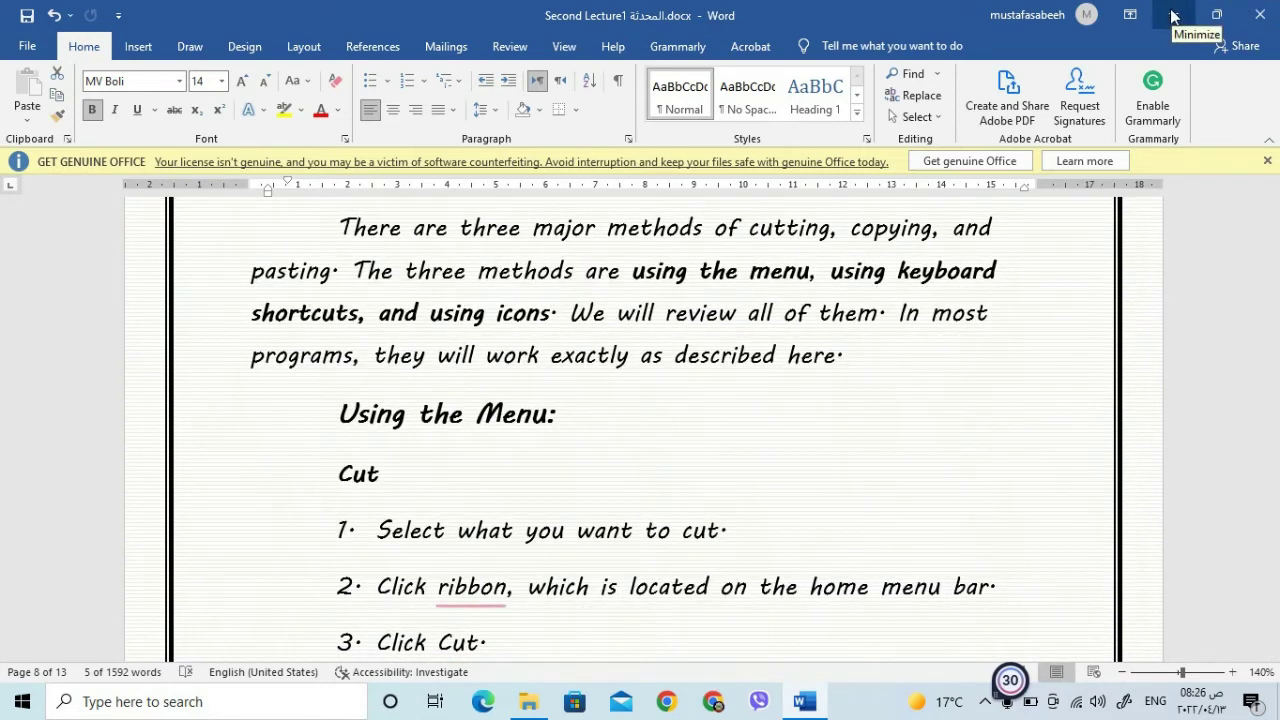
# Minimize the notes and create a desktop folder named with the presenter's first name.
pyautogui.click(1174, 16)
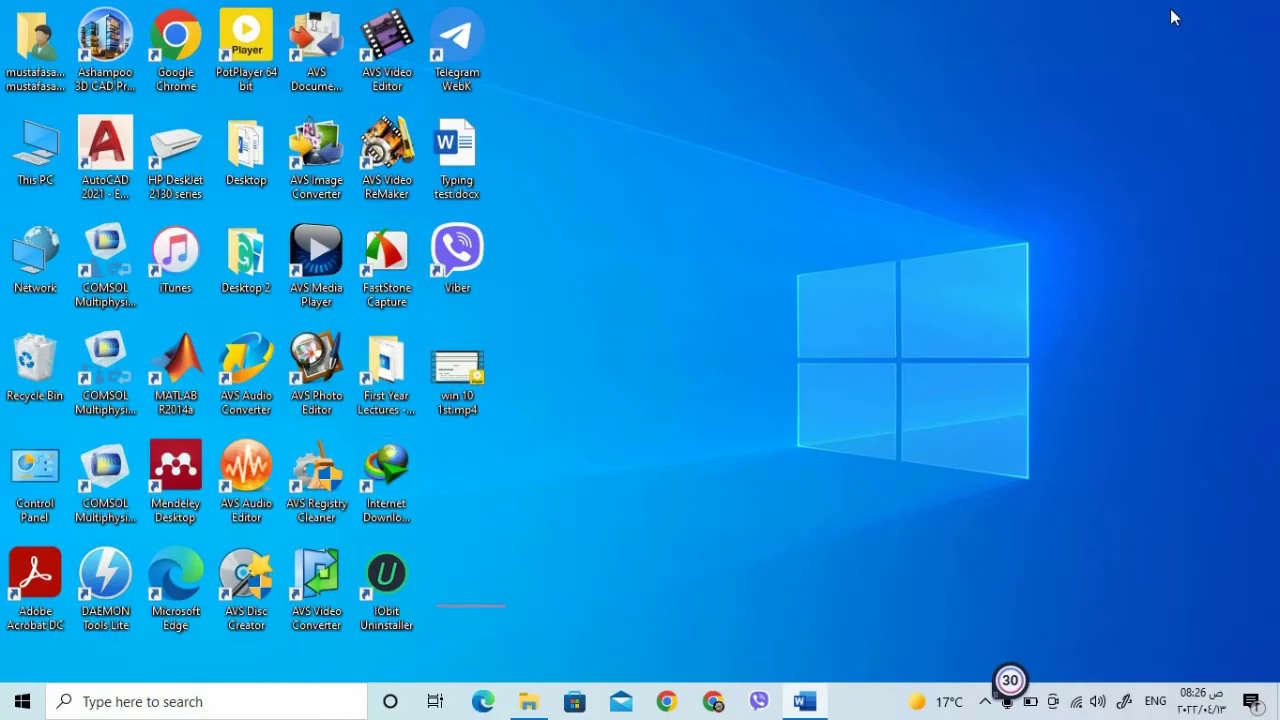
pyautogui.rightClick(700, 375)
pyautogui.moveTo(846, 590)
pyautogui.click(1037, 312)
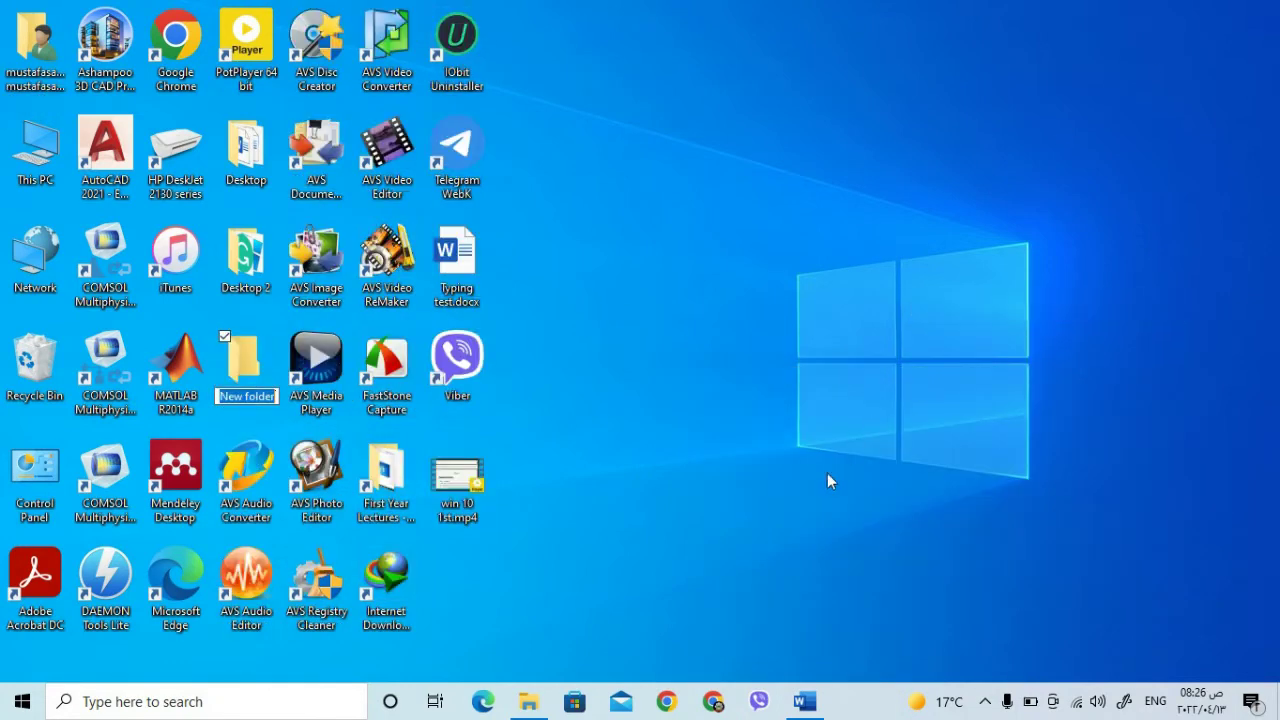
pyautogui.write('Mustafa')
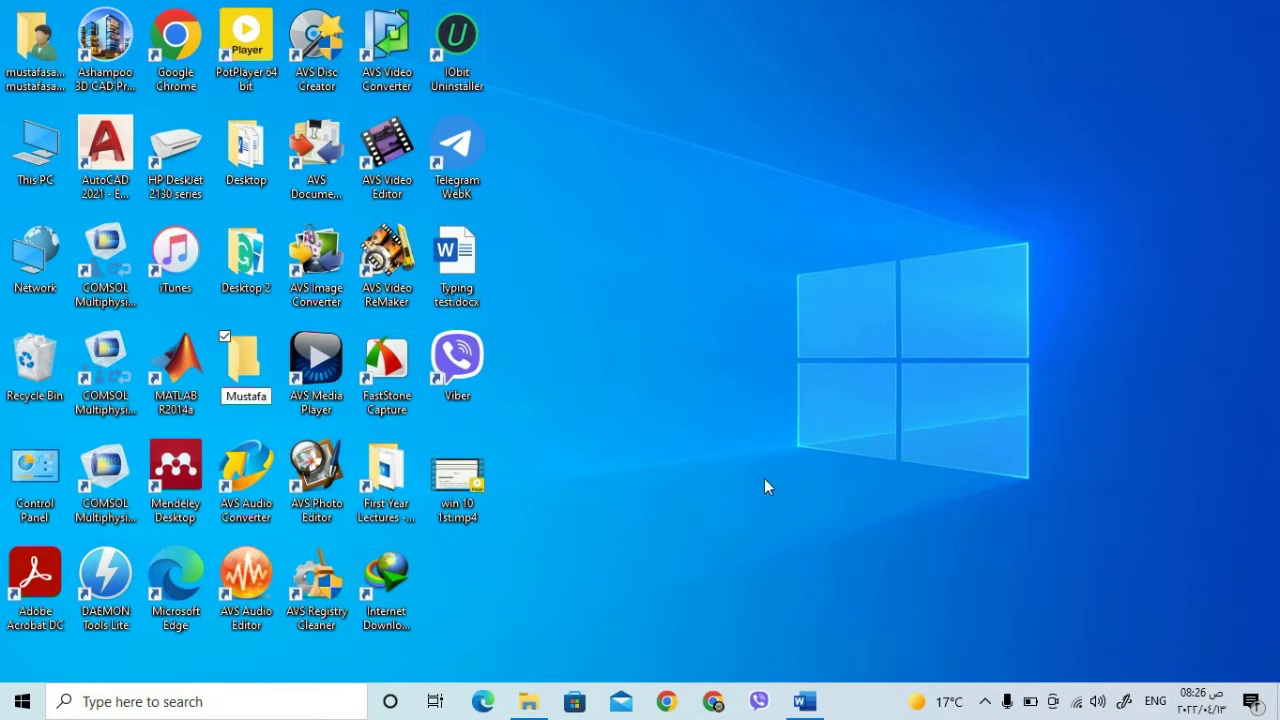
pyautogui.click(764, 470)
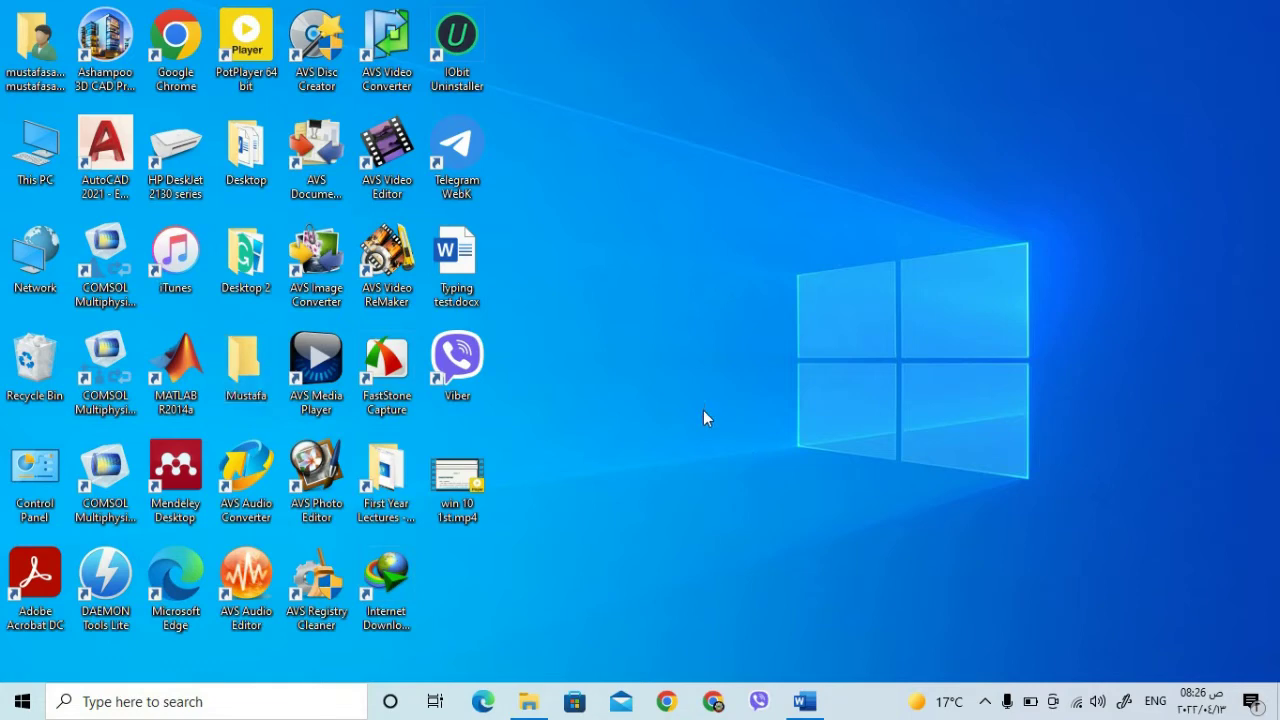
# Create a new text document on the desktop and name it with the presenter's first name.
pyautogui.rightClick(647, 421)
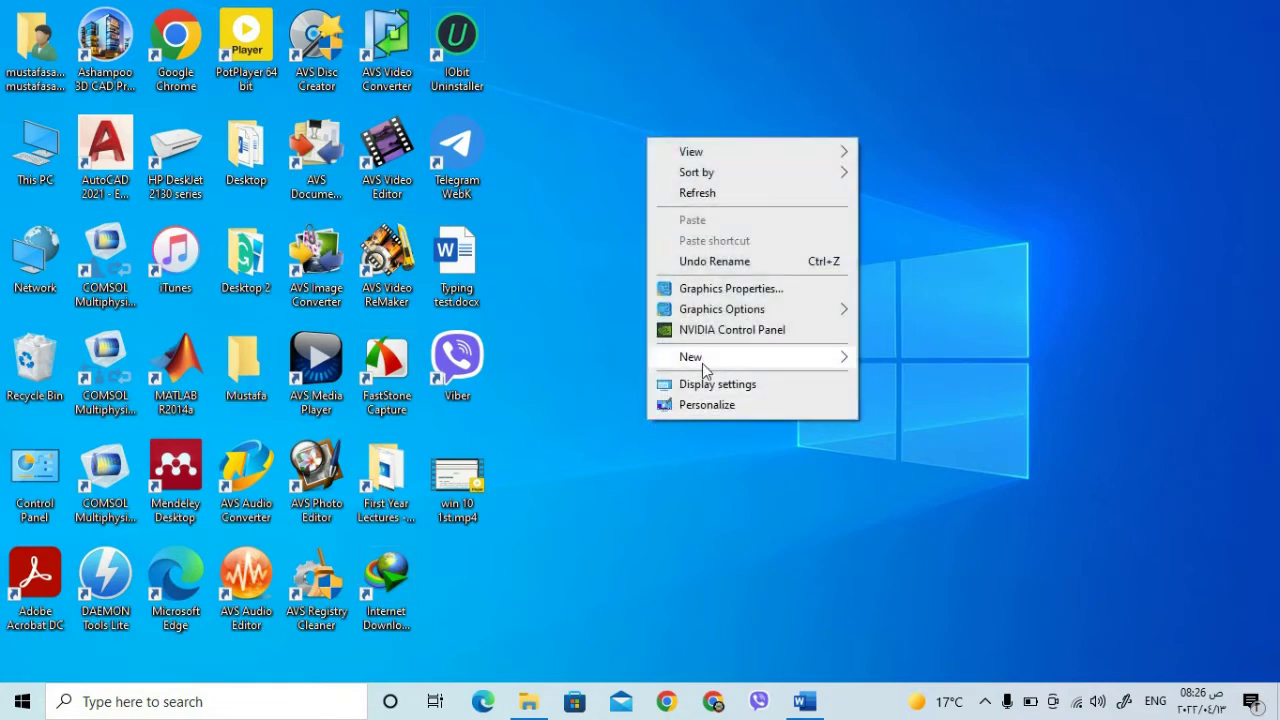
pyautogui.moveTo(703, 366)
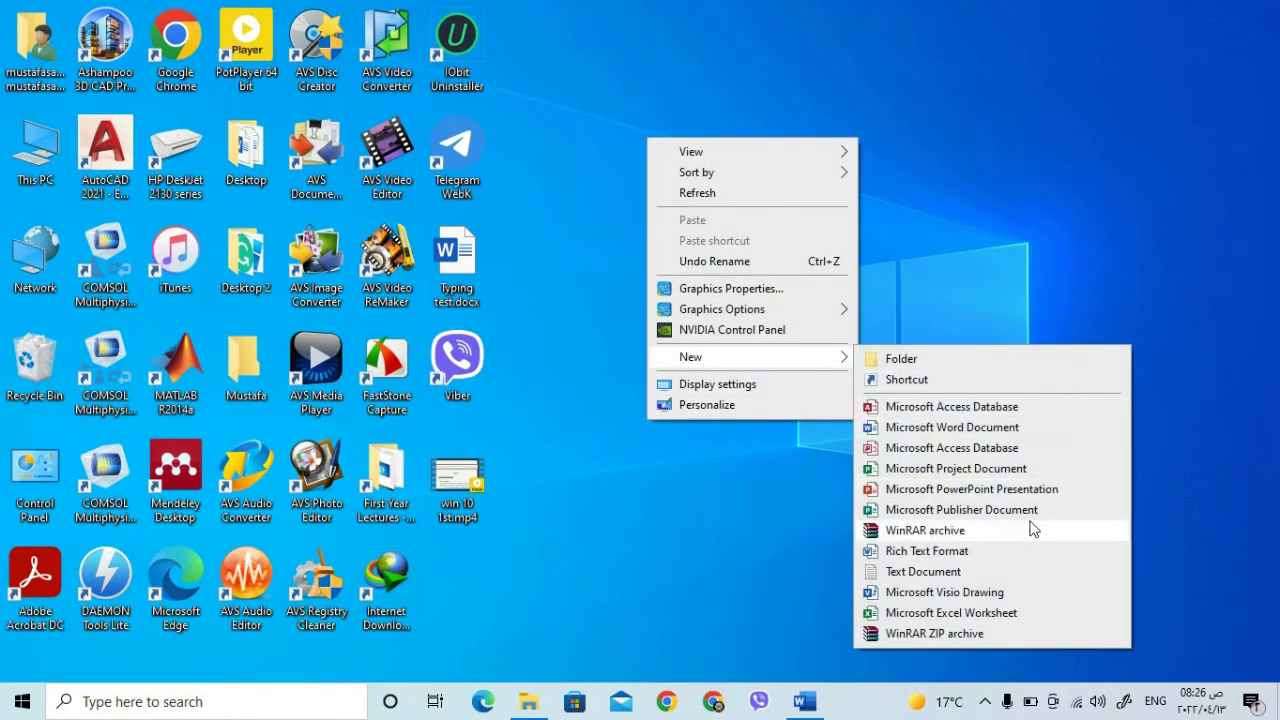
pyautogui.click(928, 572)
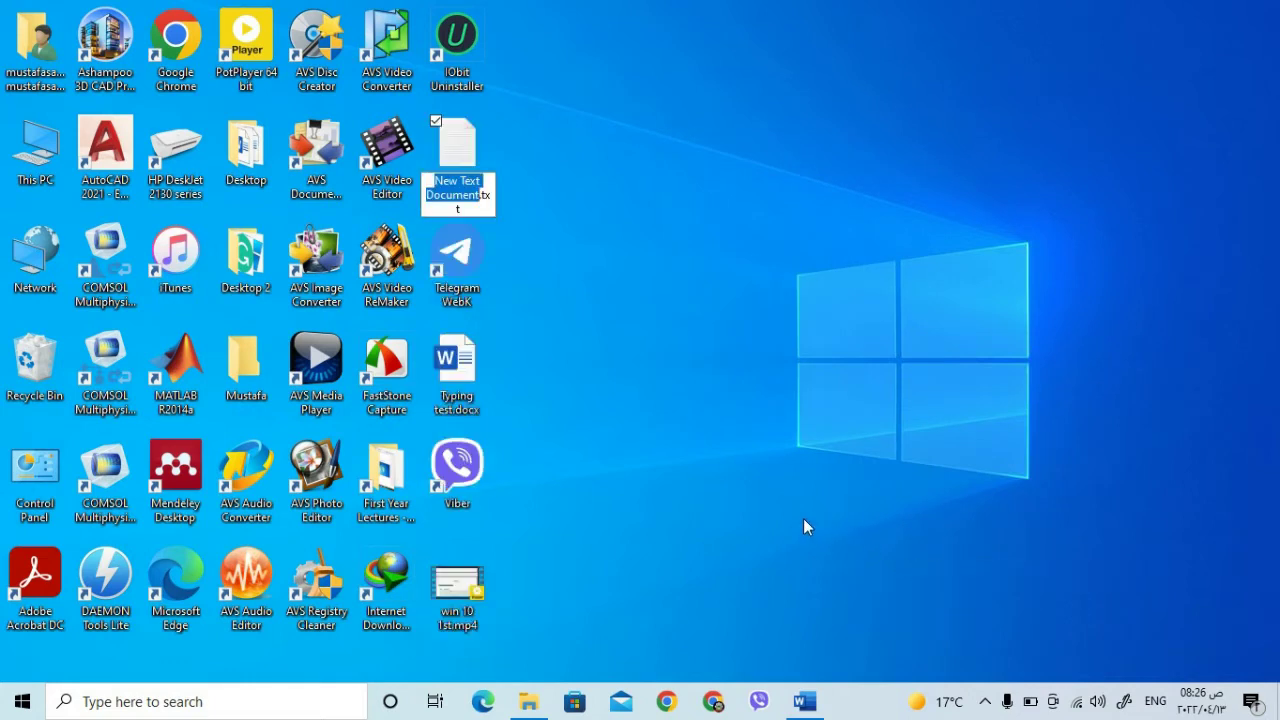
pyautogui.write('Mustafa')
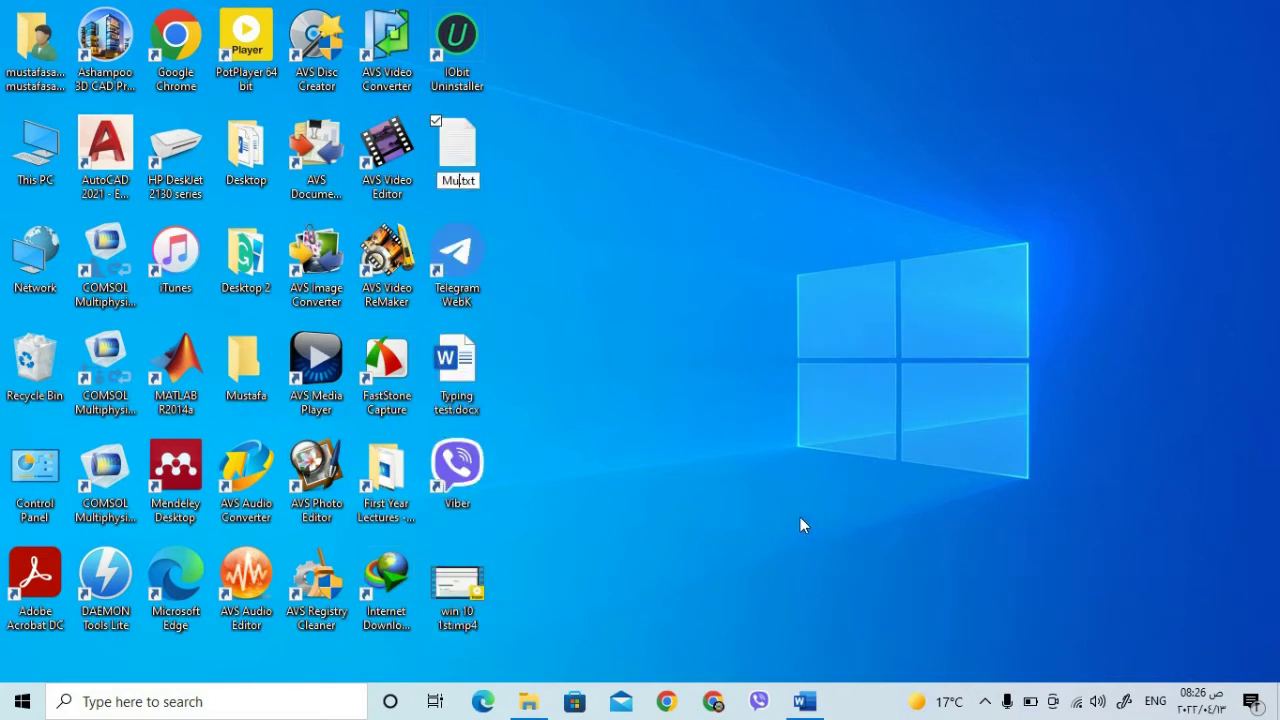
pyautogui.press('Return')
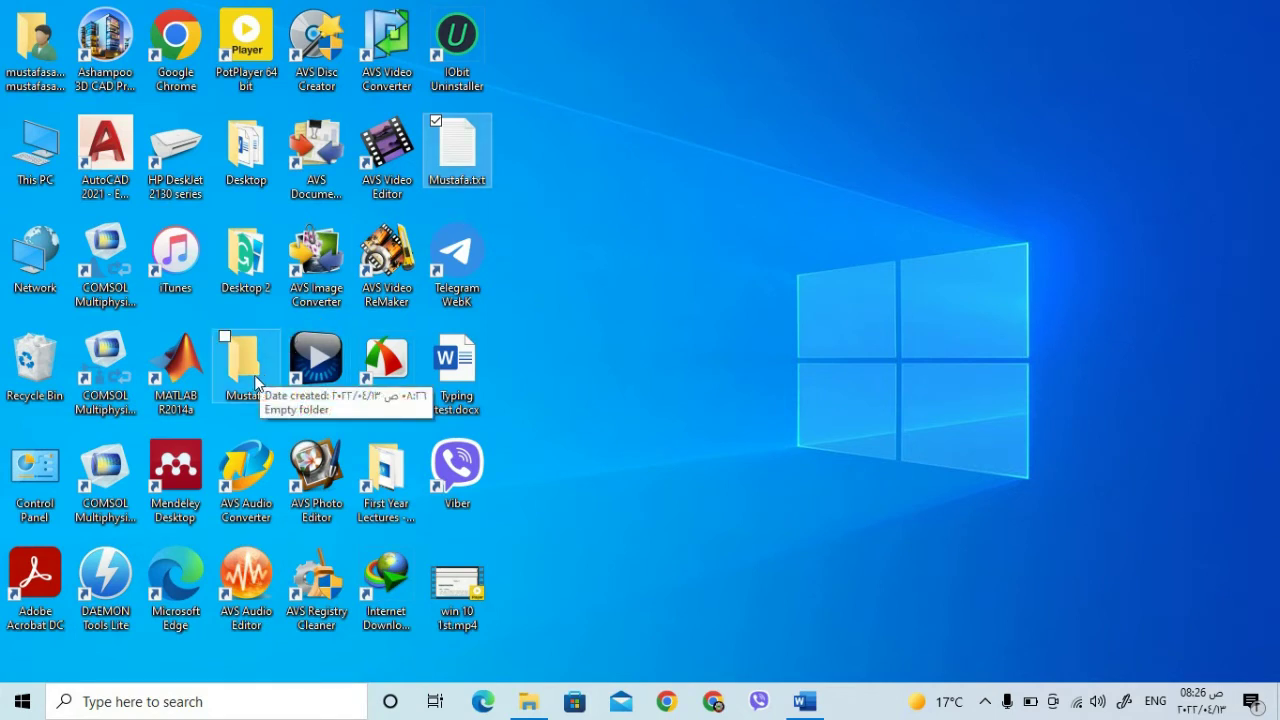
pyautogui.click(864, 232)
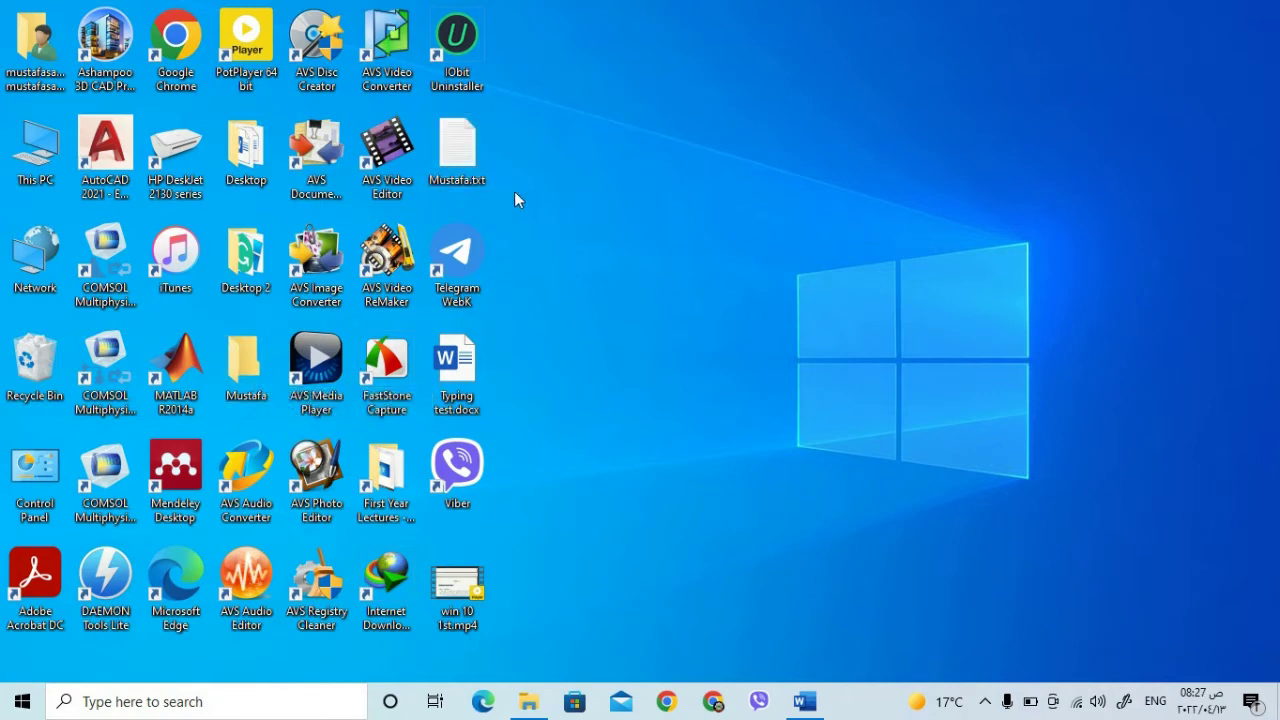
# Copy the new desktop text file and paste it into the desktop folder that carries the presenter's first name.
pyautogui.click(473, 180)
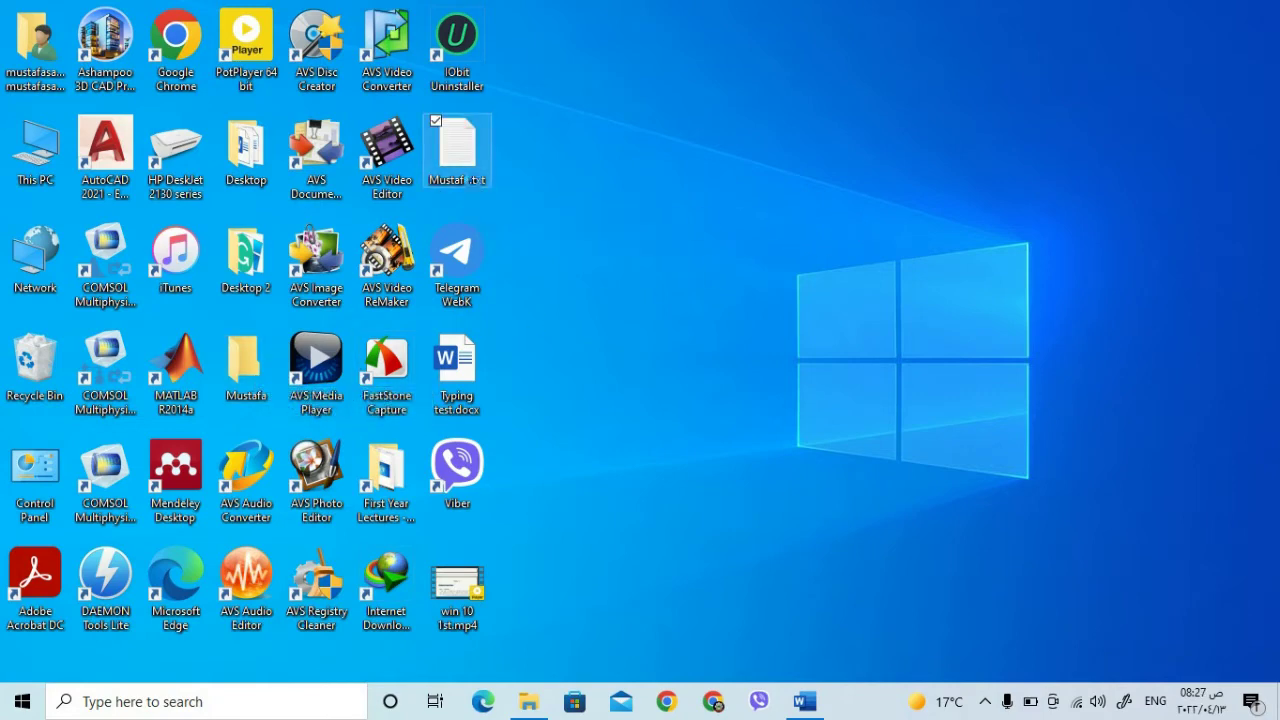
pyautogui.rightClick(473, 180)
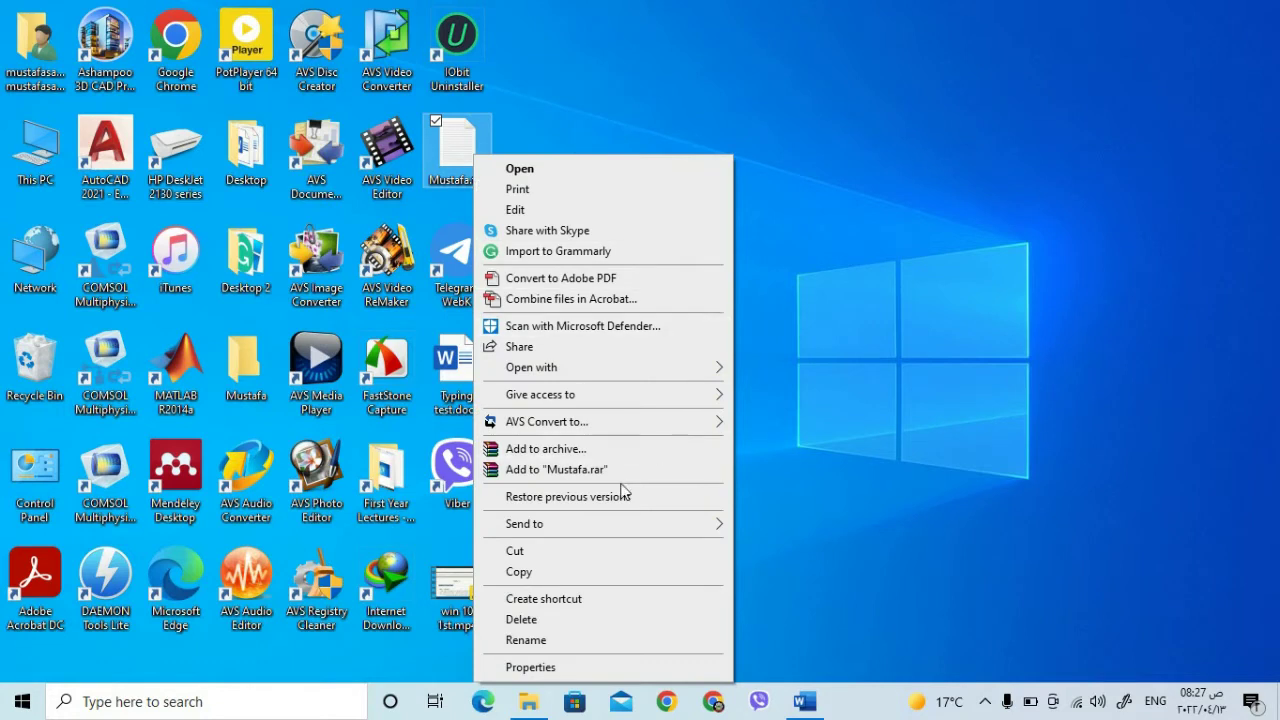
pyautogui.click(579, 572)
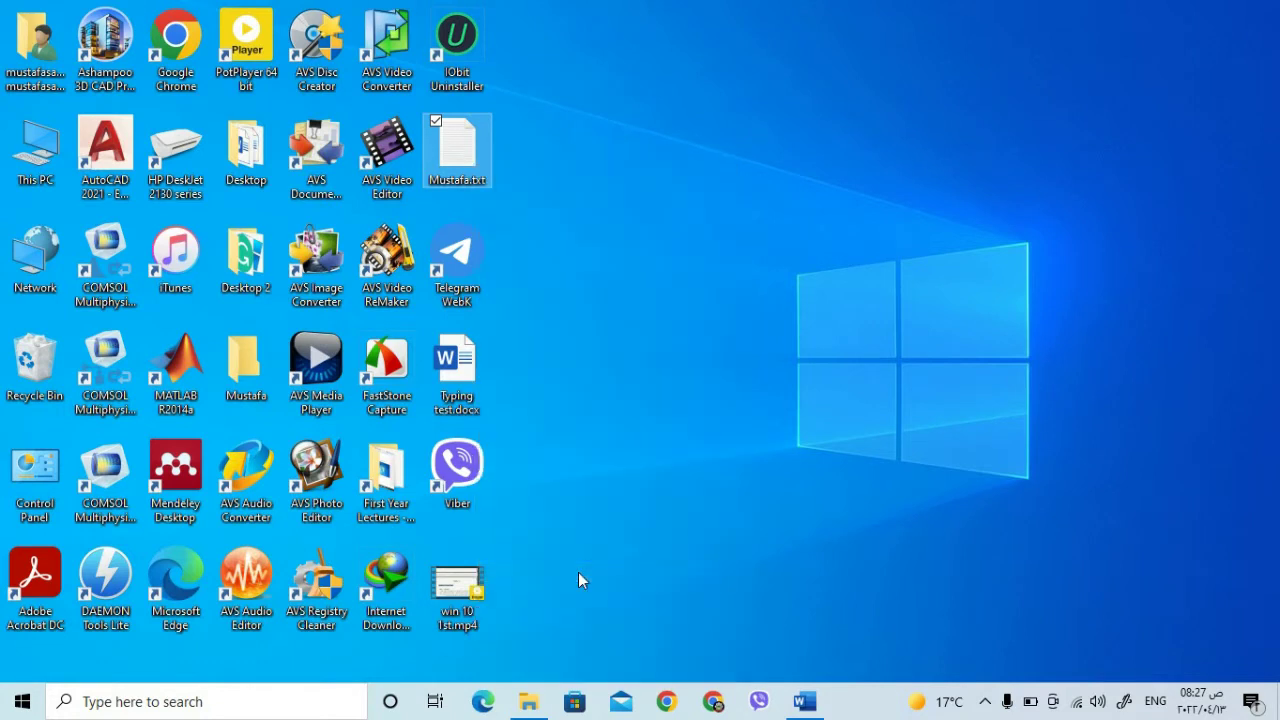
pyautogui.click(735, 411)
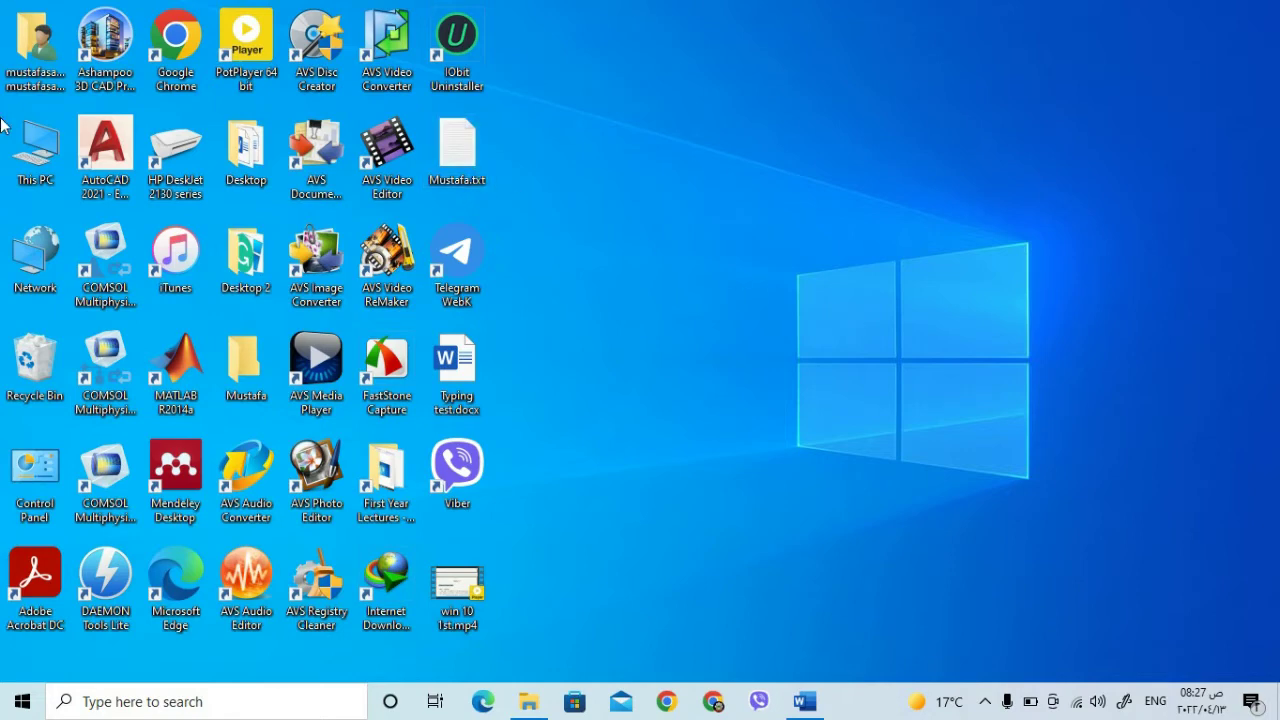
pyautogui.doubleClick(252, 370)
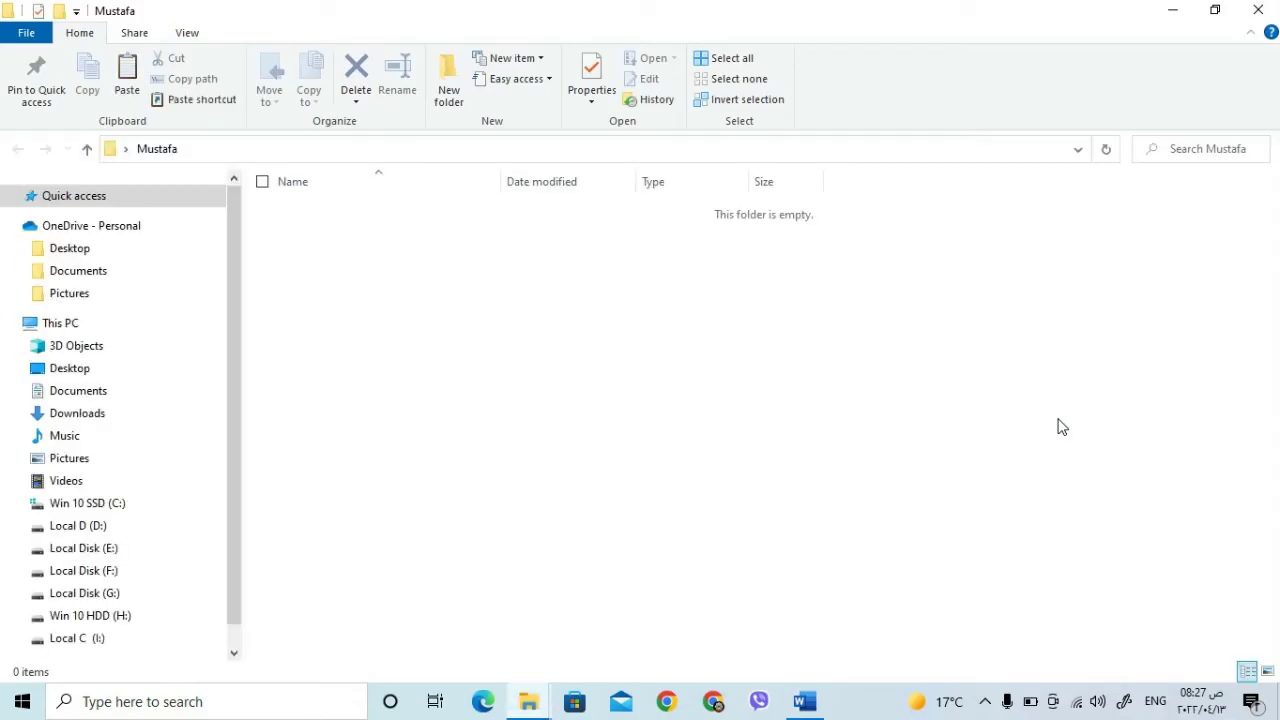
pyautogui.rightClick(516, 279)
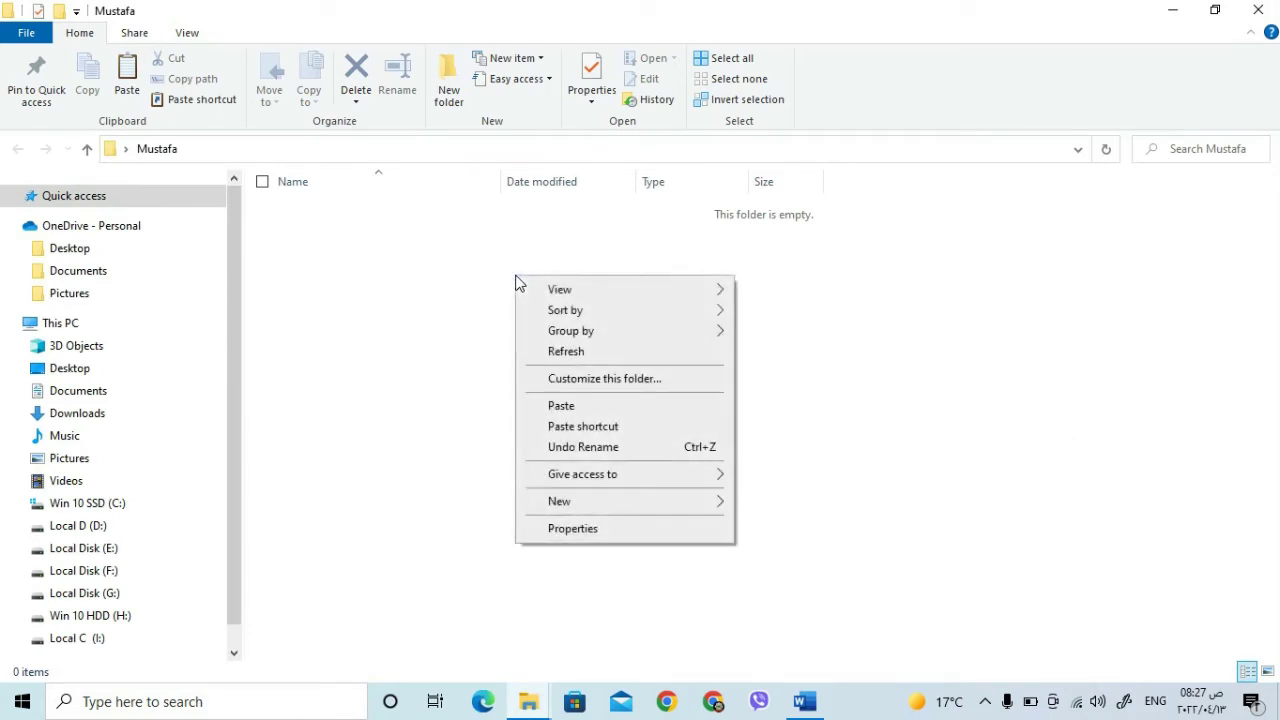
pyautogui.click(600, 407)
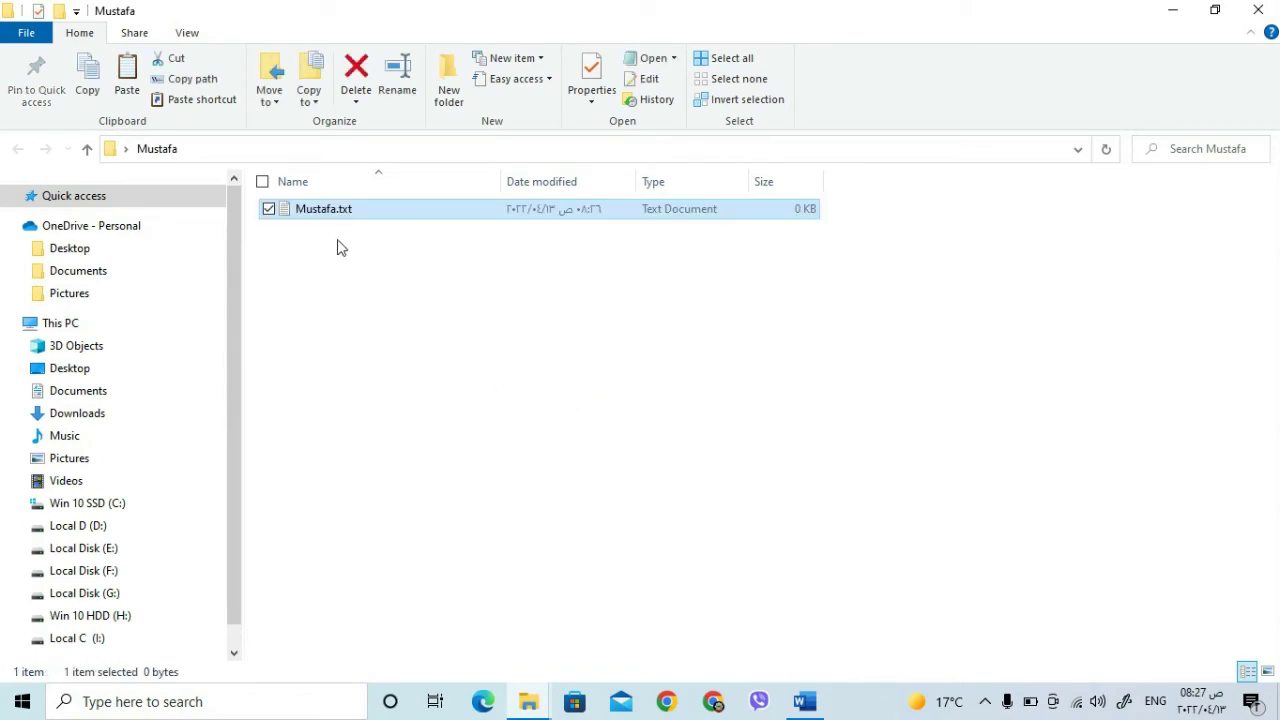
# Restore the folder window down beside the desktop icons, delete the pasted text file from it and minimize the window.
pyautogui.click(1215, 10)
pyautogui.moveTo(577, 9); pyautogui.dragTo(1059, 87)
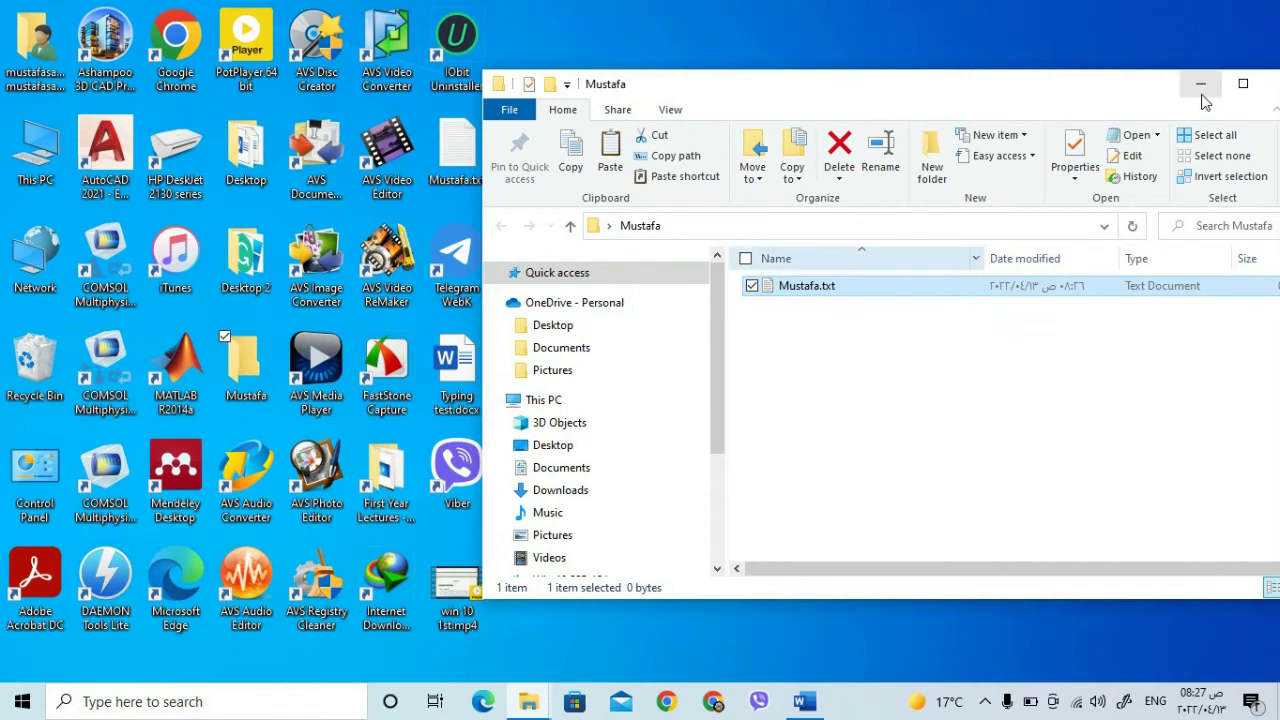
pyautogui.rightClick(812, 290)
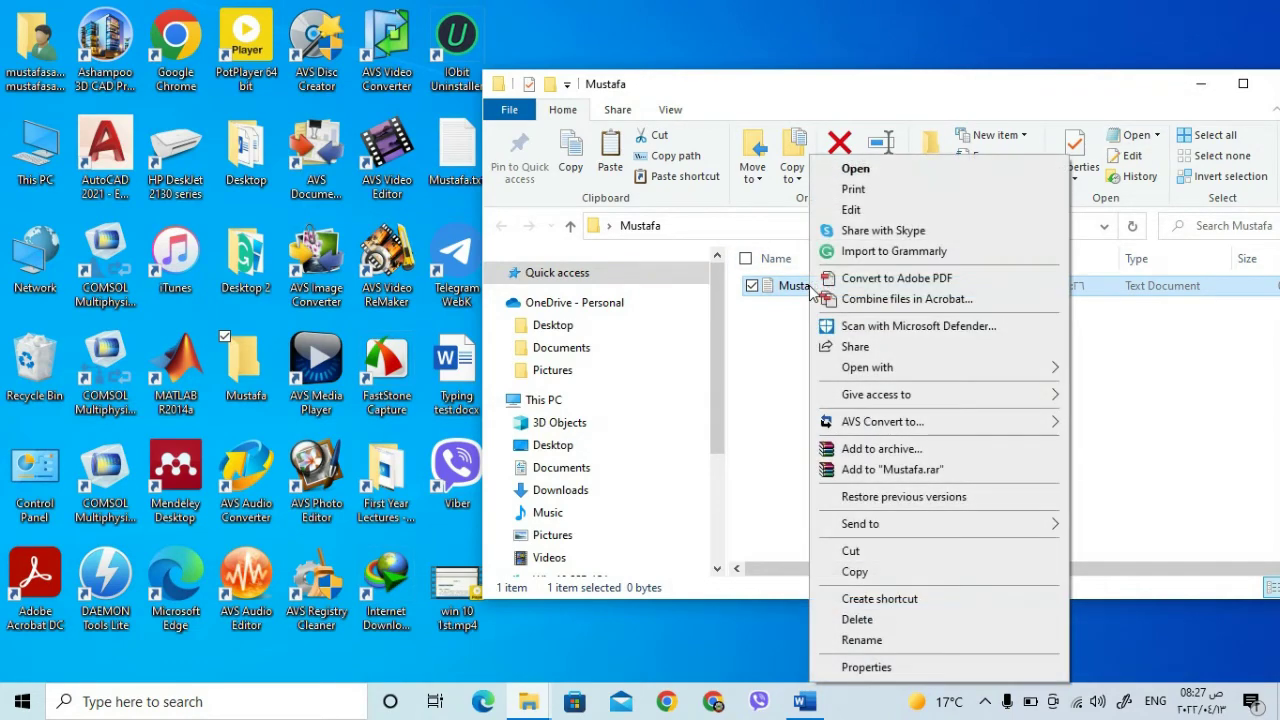
pyautogui.click(901, 620)
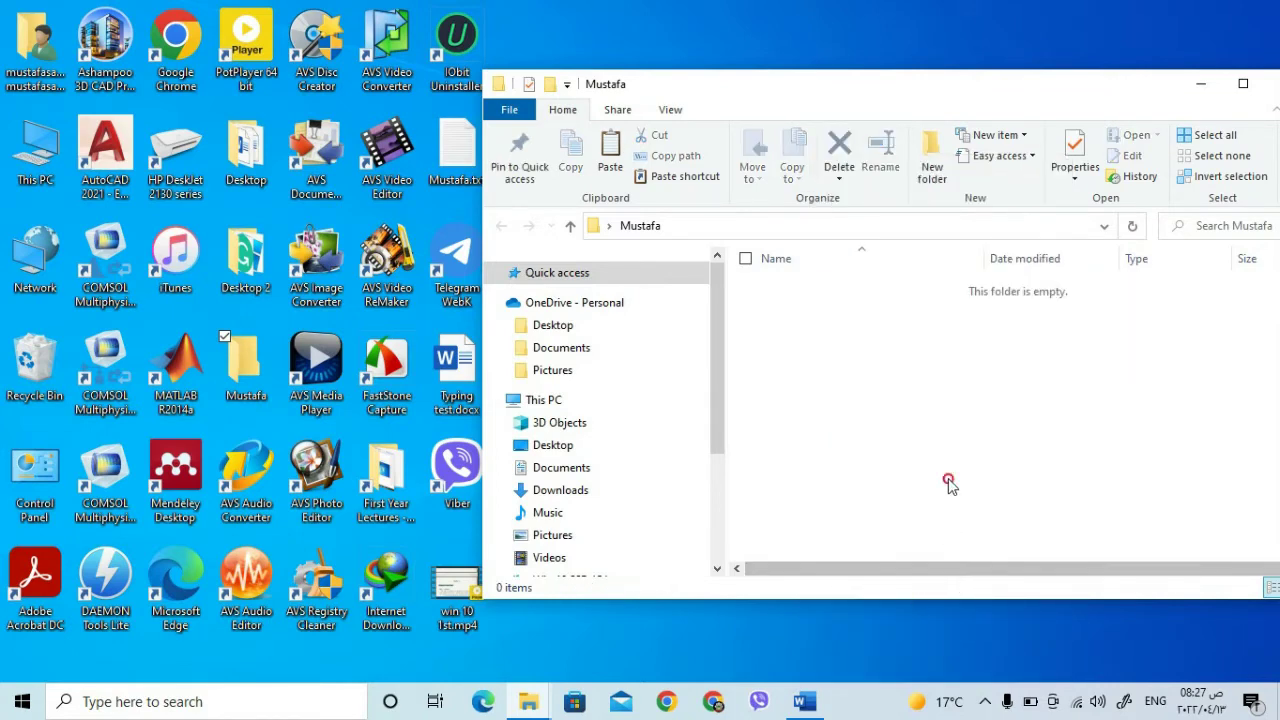
pyautogui.click(1198, 81)
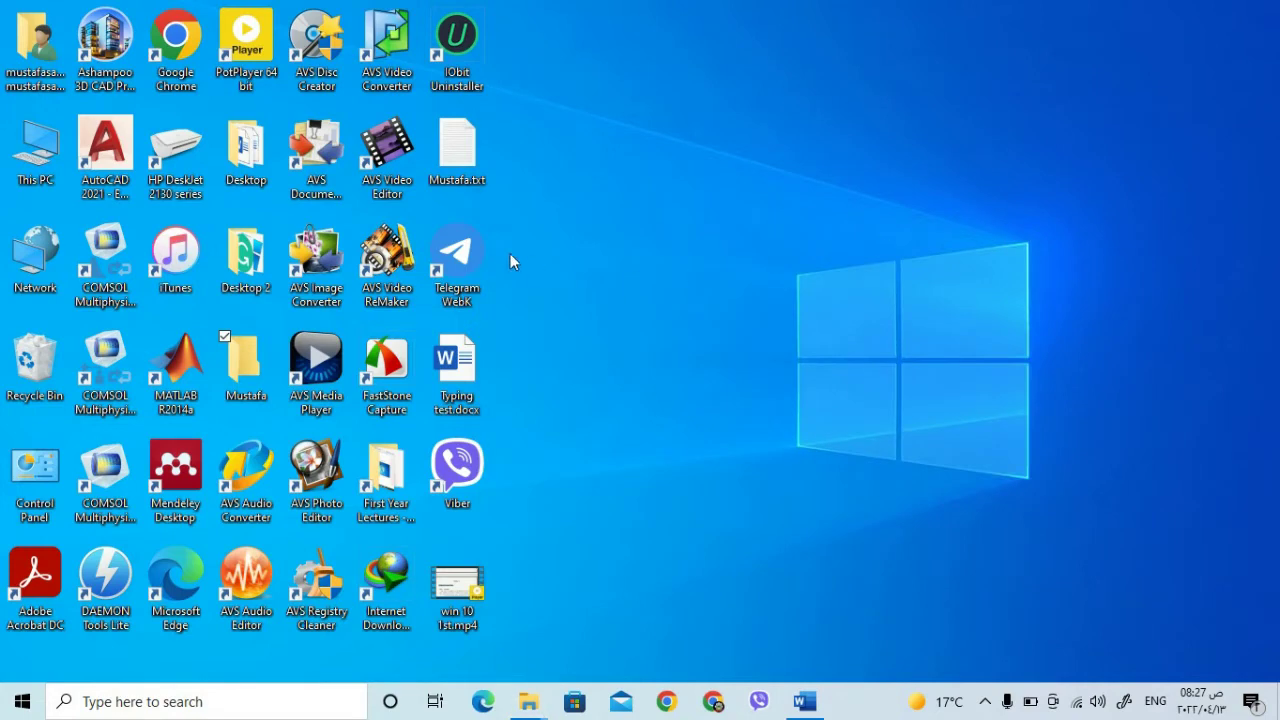
# Copy the desktop text file again and paste it into the same folder, with the folder window maximized.
pyautogui.rightClick(467, 160)
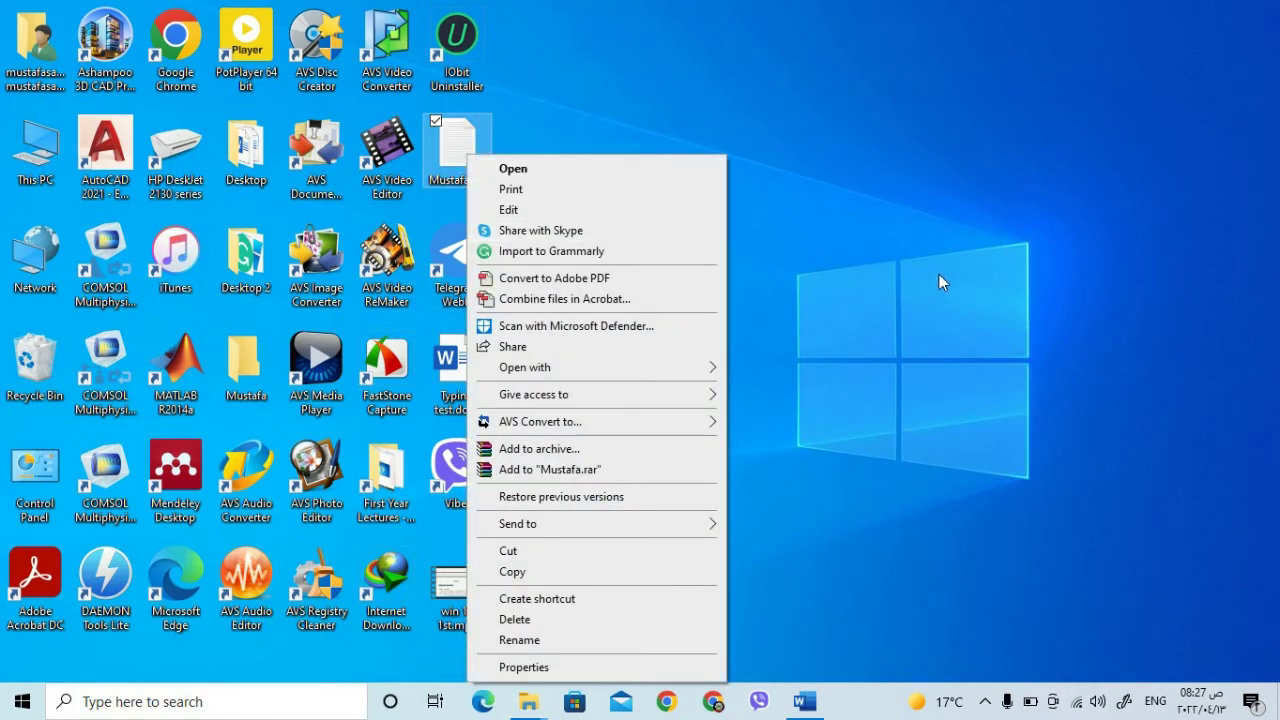
pyautogui.click(563, 572)
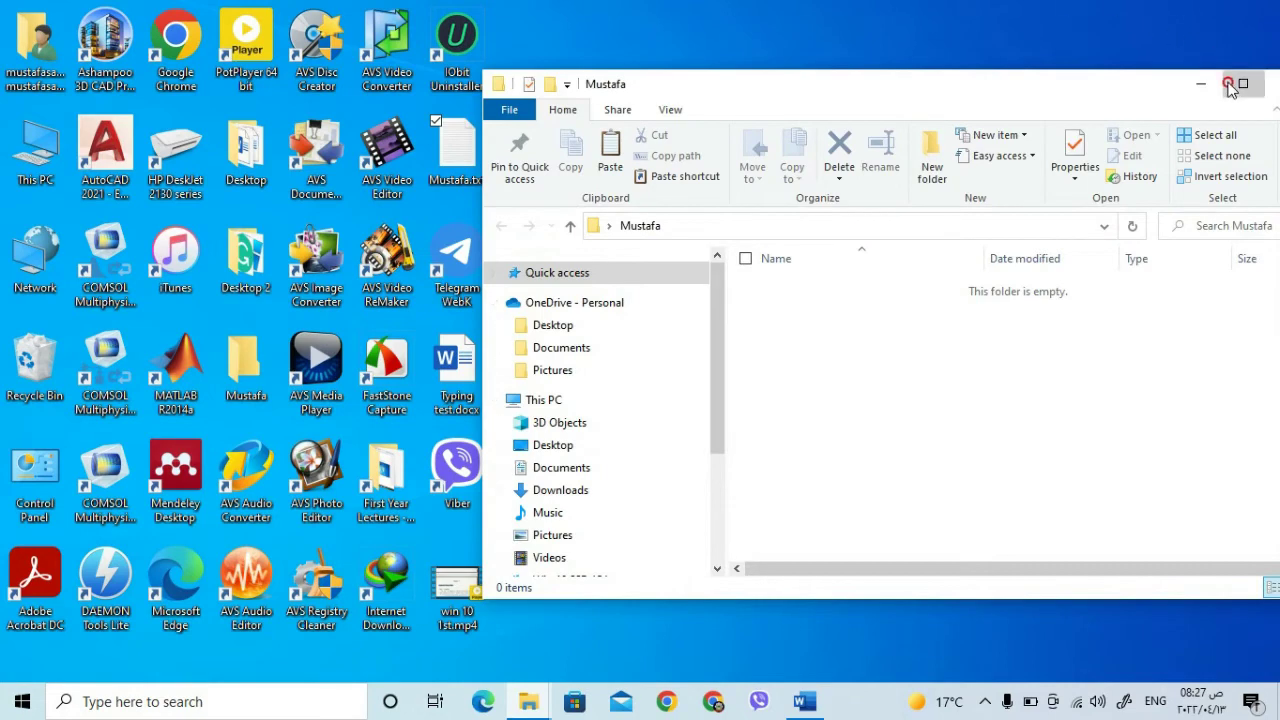
pyautogui.click(1229, 85)
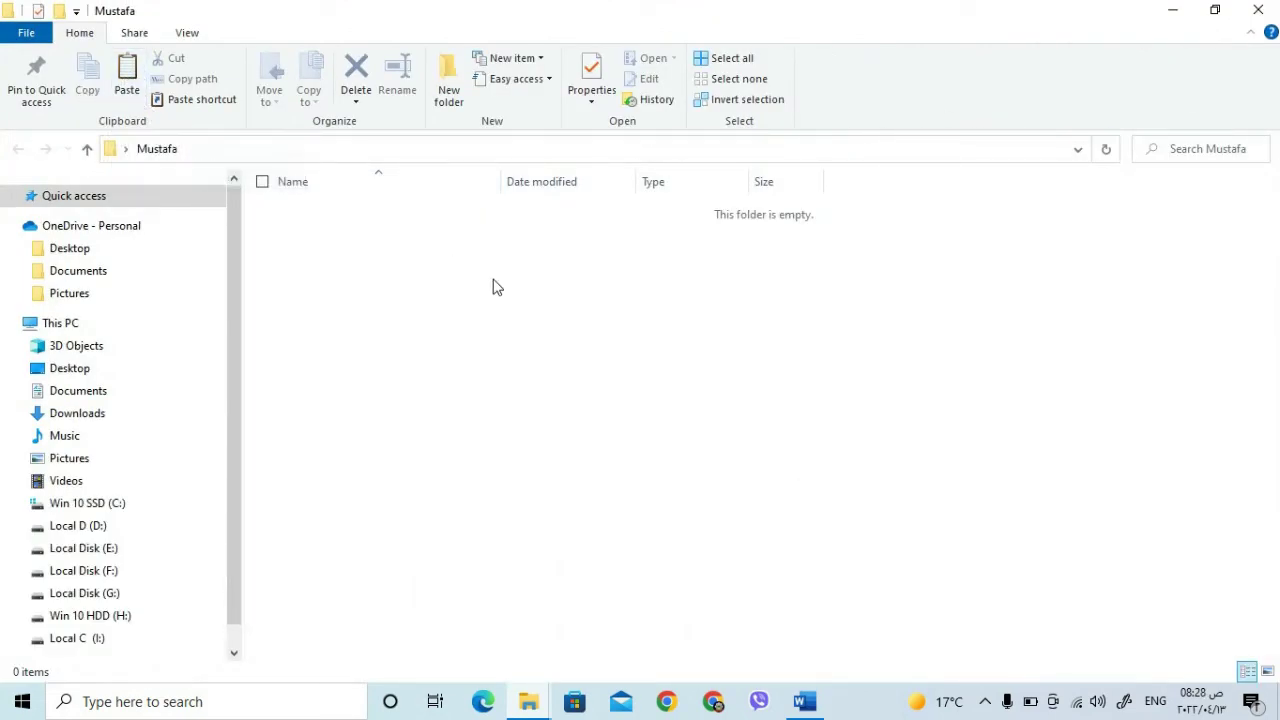
pyautogui.click(136, 100)
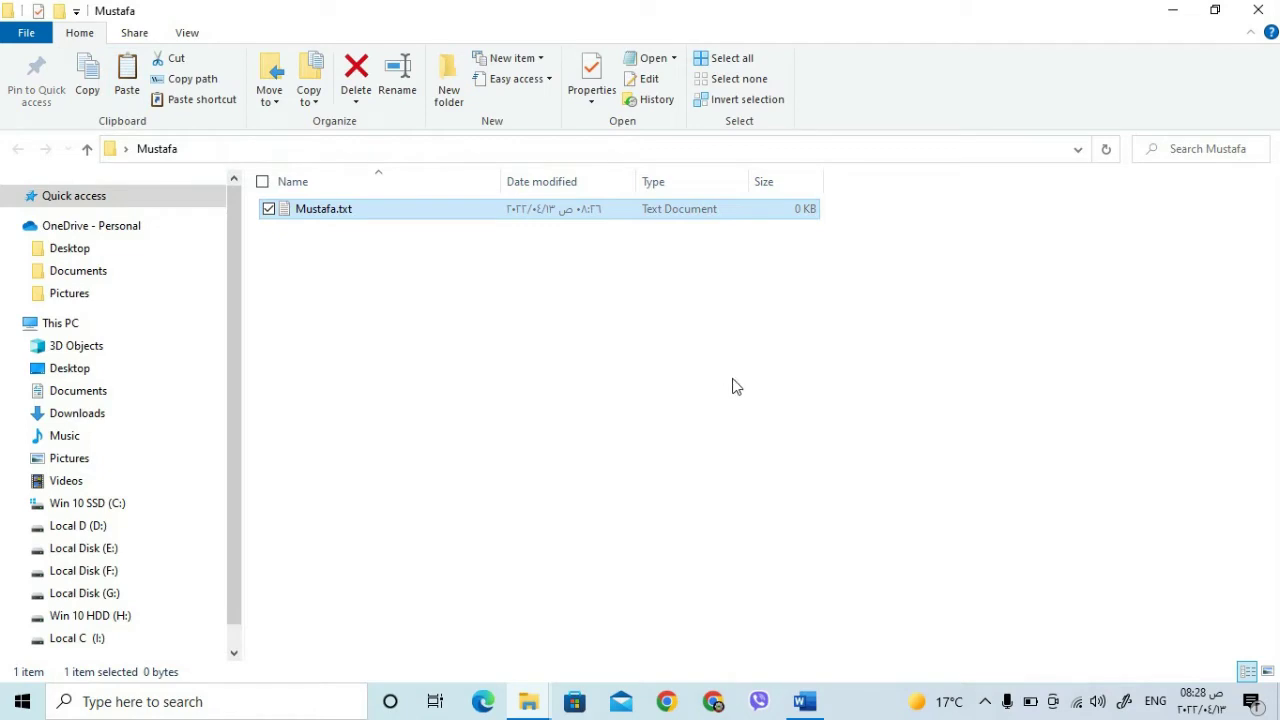
pyautogui.click(370, 272)
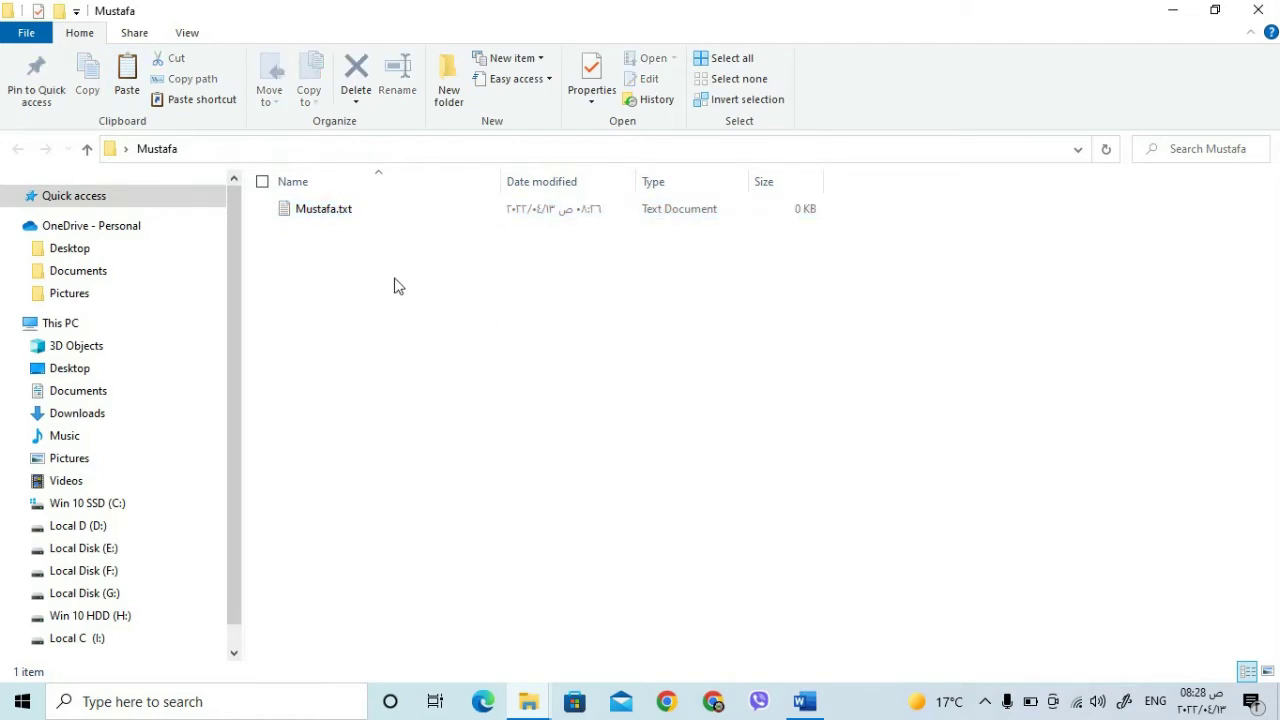
# Duplicate the text file inside the folder by copying and pasting it in the same location.
pyautogui.click(334, 217)
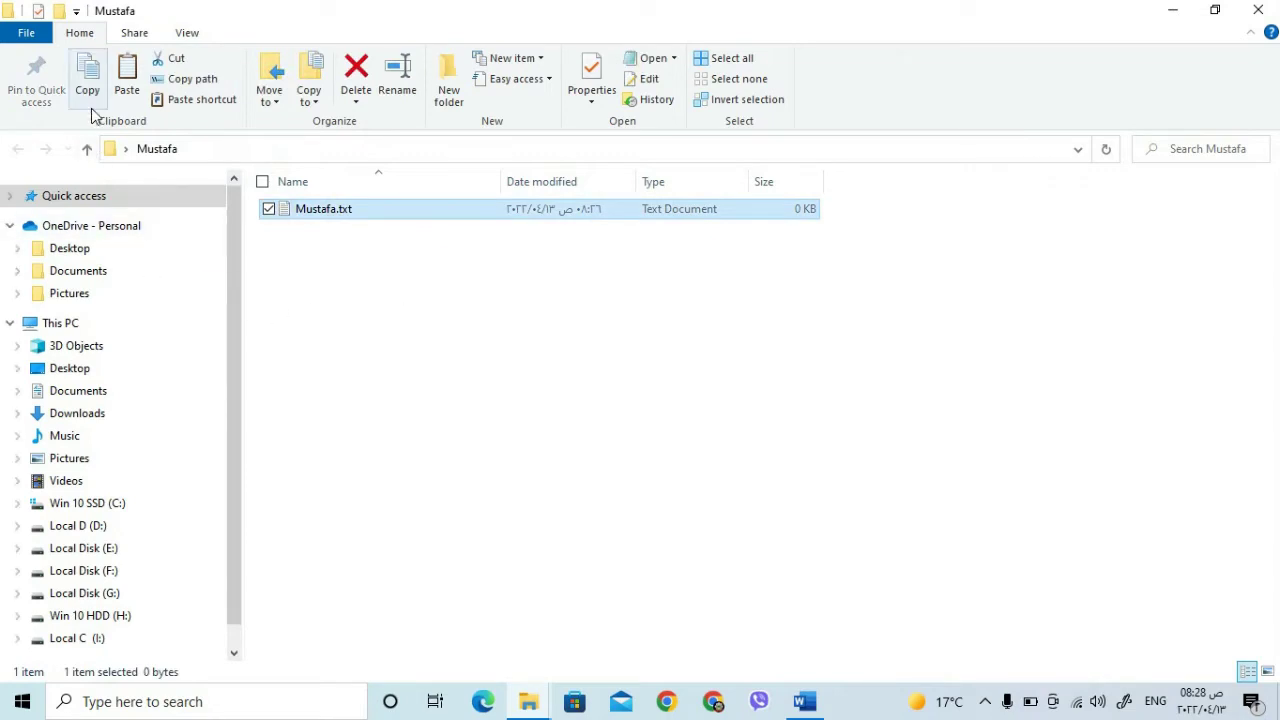
pyautogui.click(326, 266)
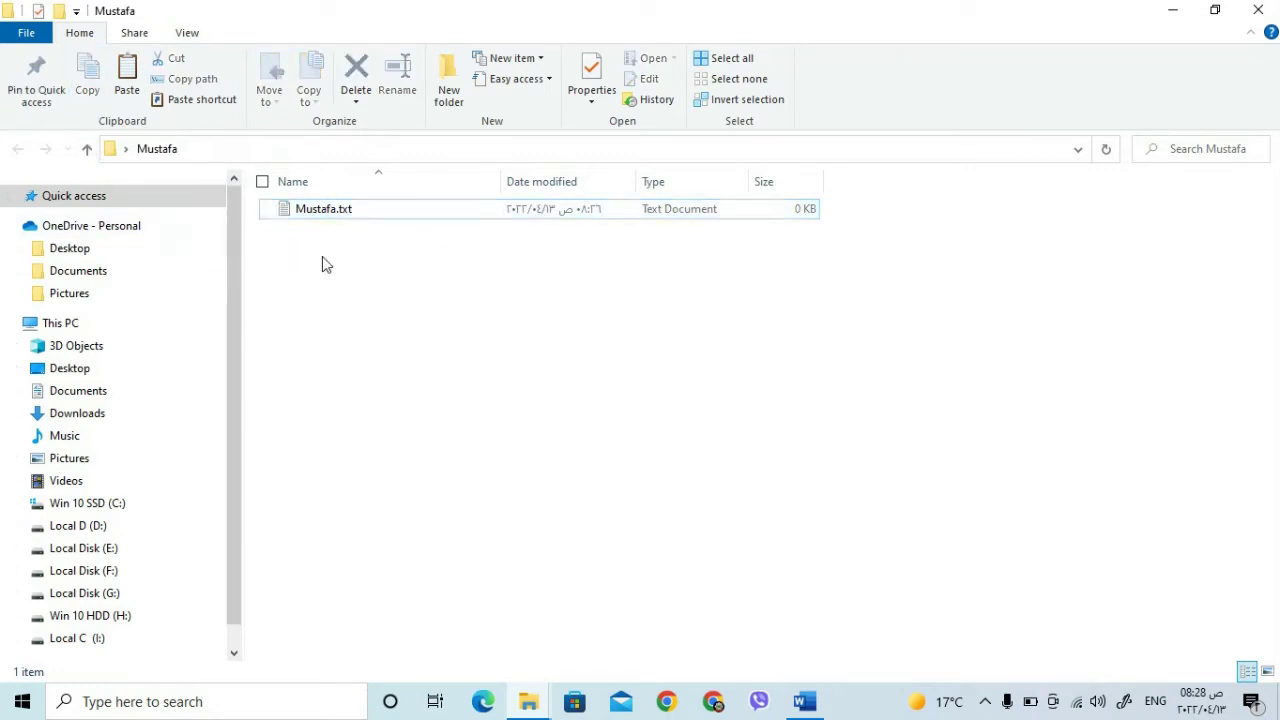
pyautogui.click(137, 86)
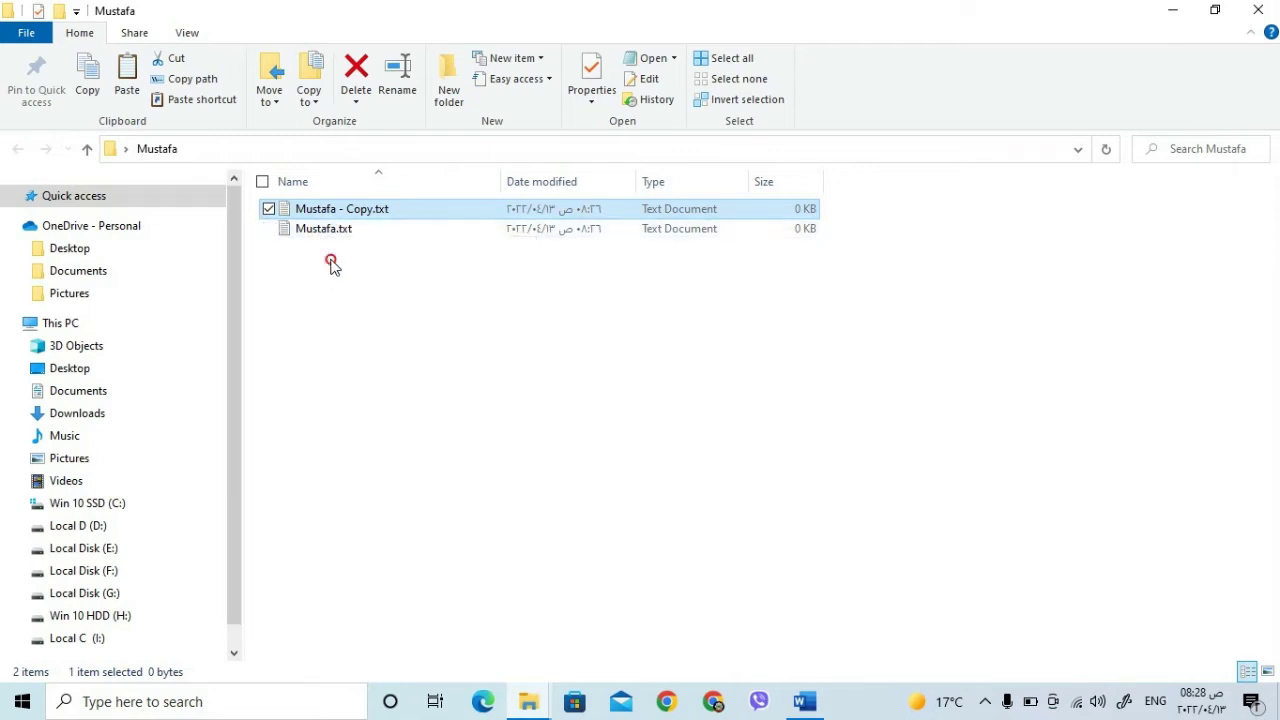
pyautogui.click(329, 266)
# Open the original text file in the folder, enter the presenter's first name as its content and save it on closing.
pyautogui.click(329, 231)
pyautogui.doubleClick(329, 231)
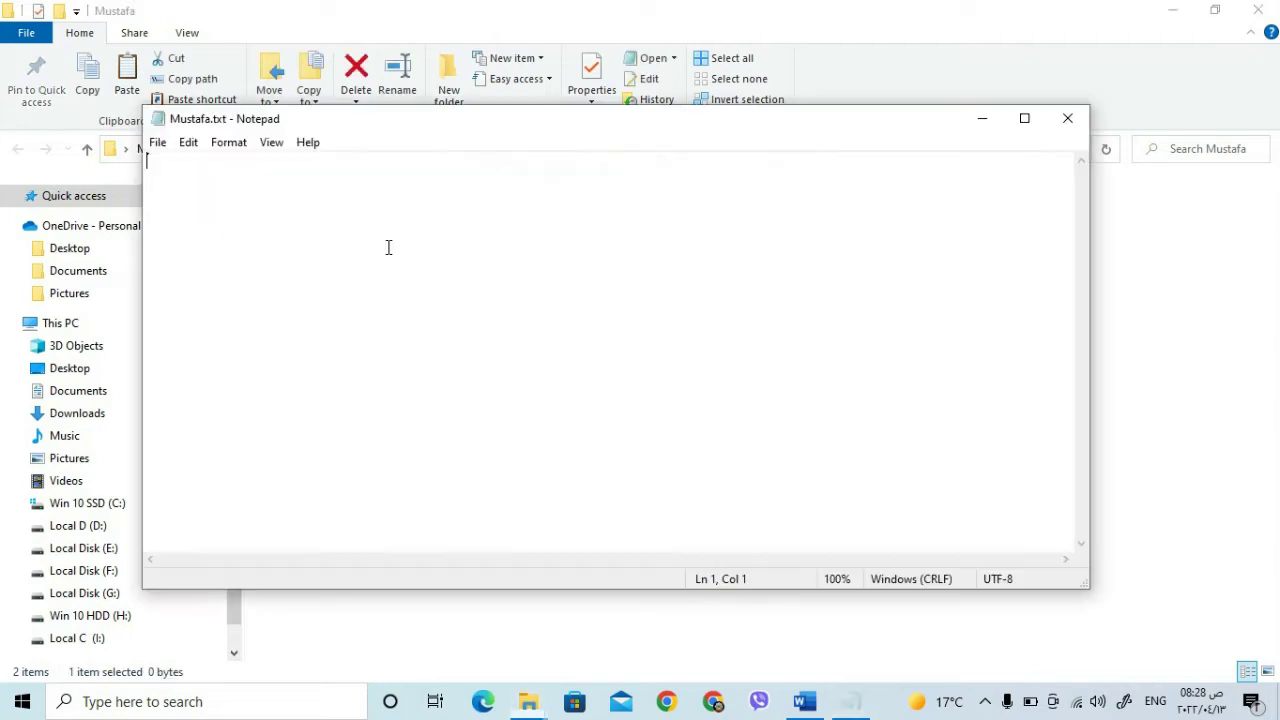
pyautogui.write('m')
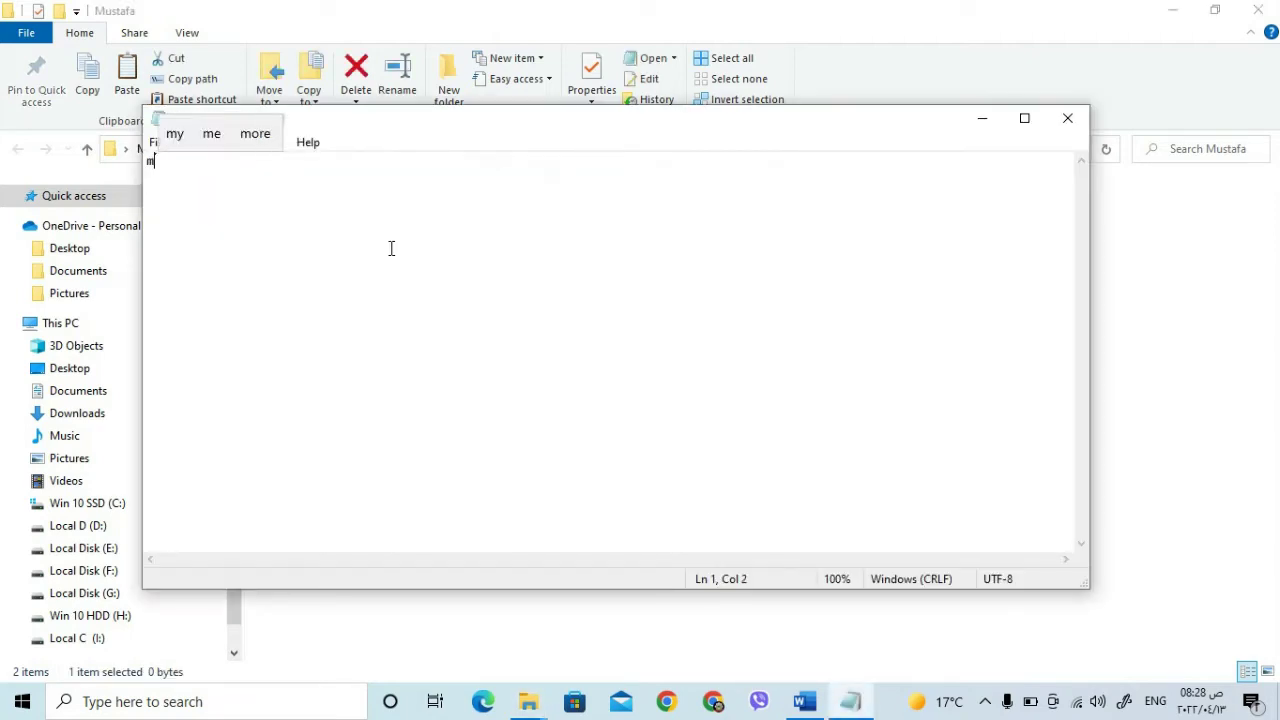
pyautogui.write('ustafa')
pyautogui.press('Return')
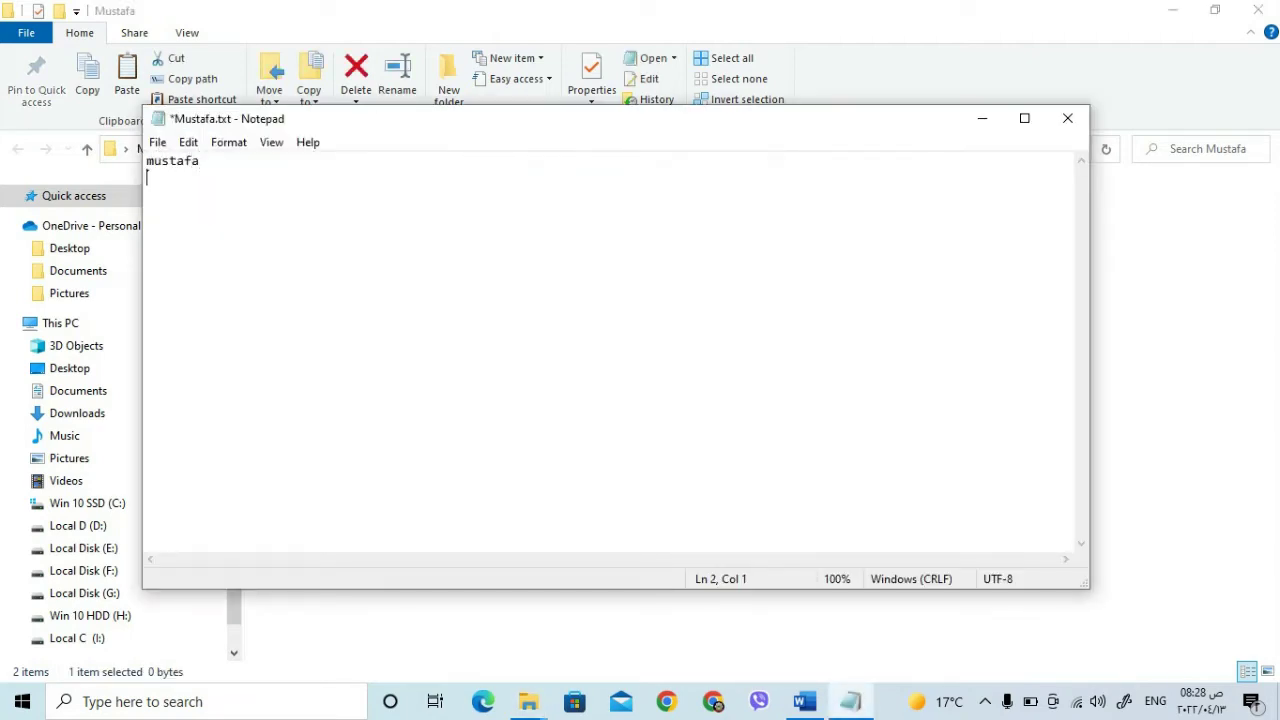
pyautogui.click(1067, 118)
pyautogui.click(589, 361)
pyautogui.click(340, 291)
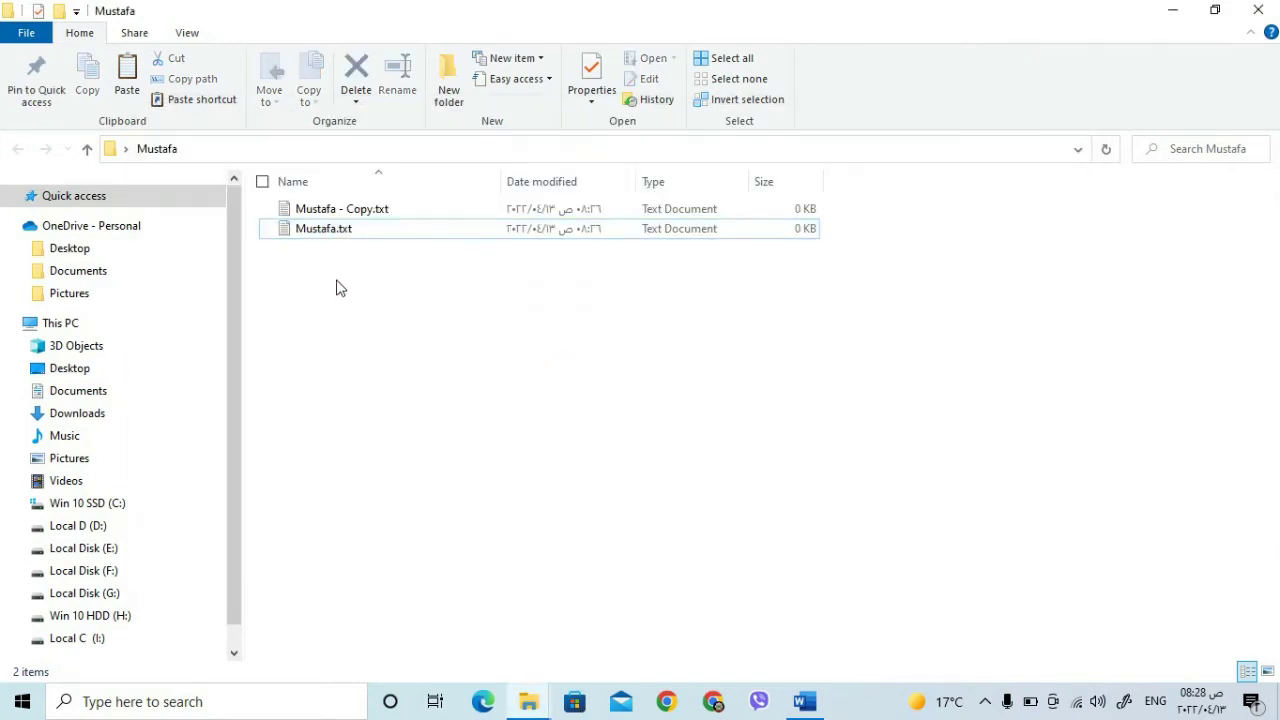
# Open the duplicate text file and the edited original in turn to compare their contents, closing each one.
pyautogui.doubleClick(330, 208)
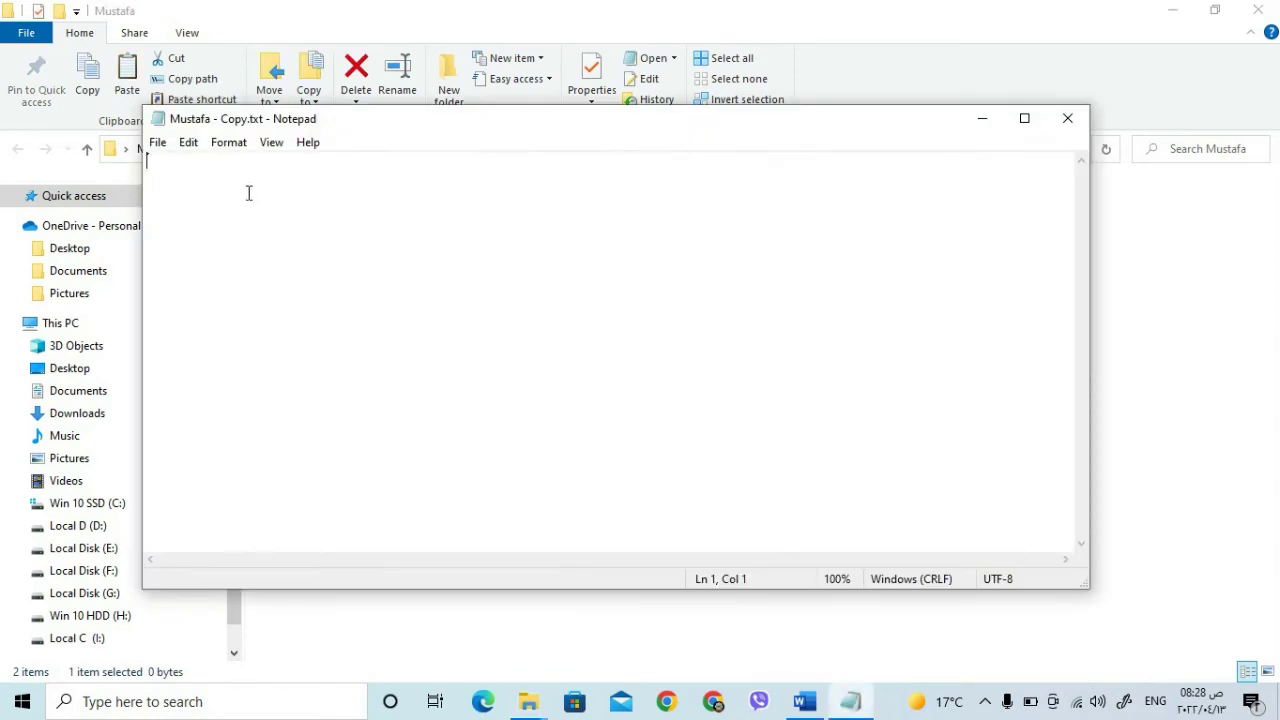
pyautogui.click(1067, 118)
pyautogui.doubleClick(320, 228)
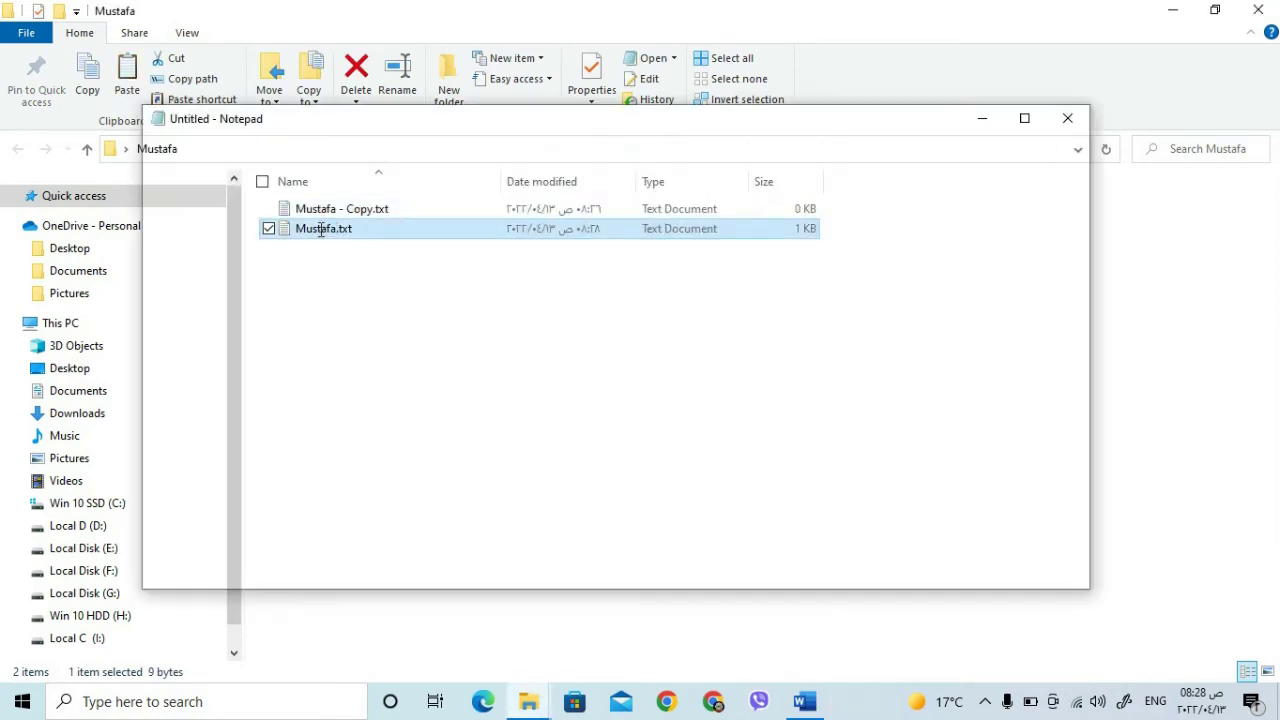
pyautogui.click(1067, 118)
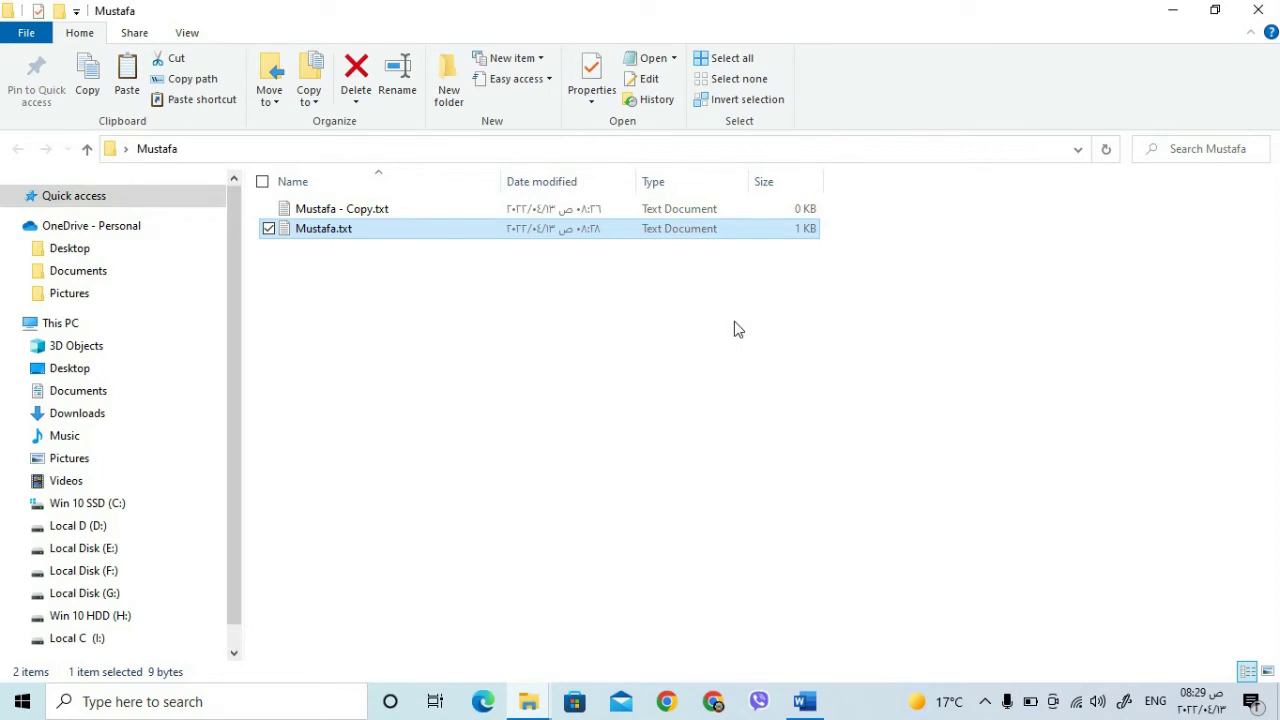
# Snap the folder window to the right half of the screen, beside the desktop.
pyautogui.click(1110, 446)
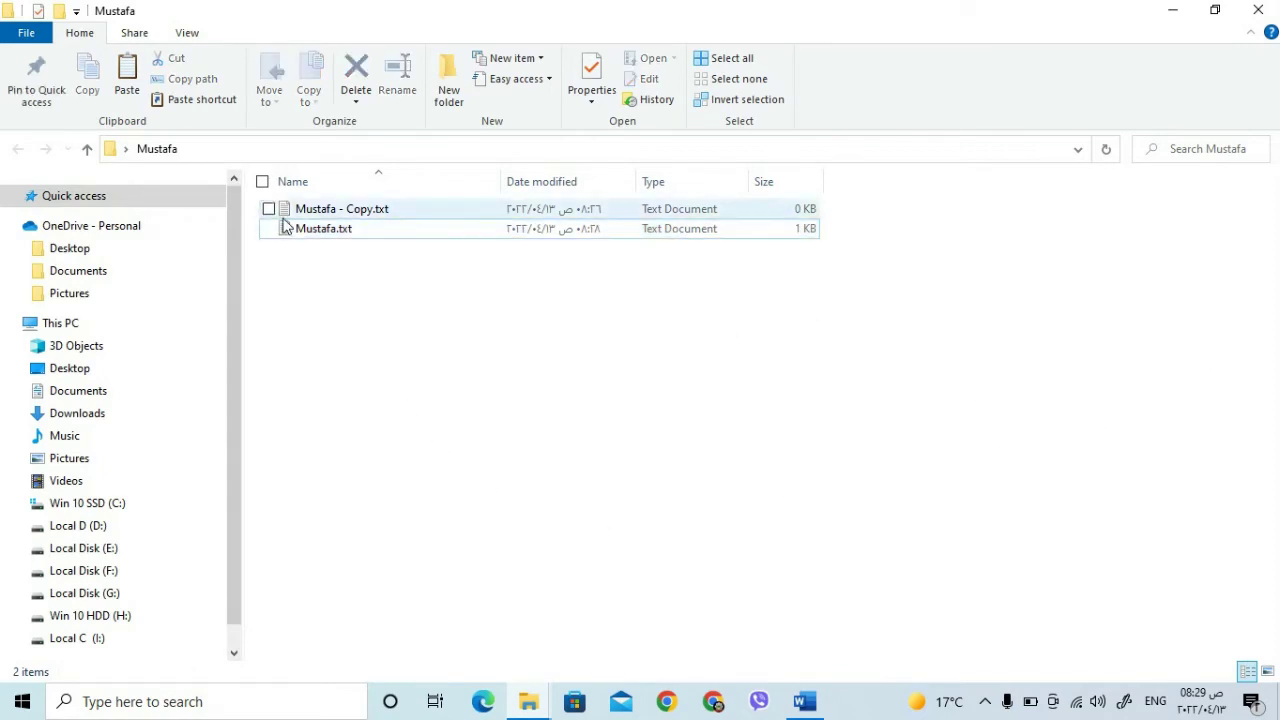
pyautogui.moveTo(1051, 14); pyautogui.dragTo(1279, 90)
pyautogui.click(597, 130)
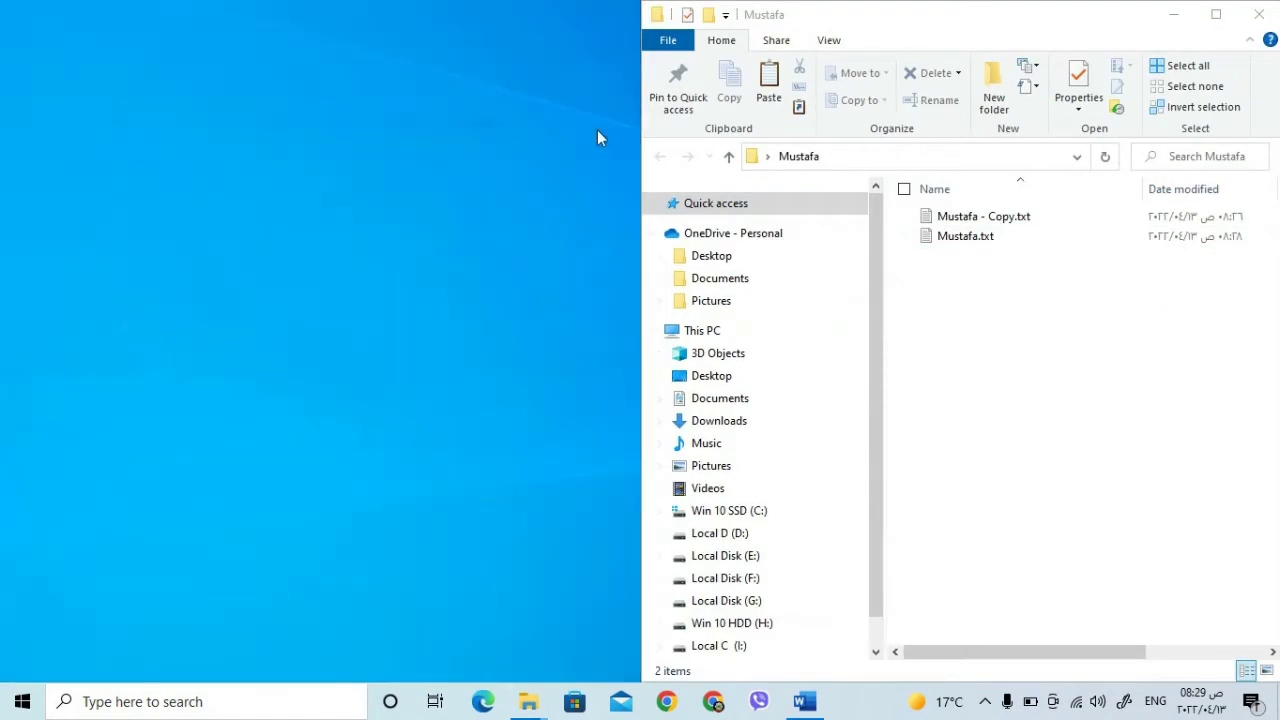
# Cut the text file from the desktop and paste it into the open folder.
pyautogui.click(466, 184)
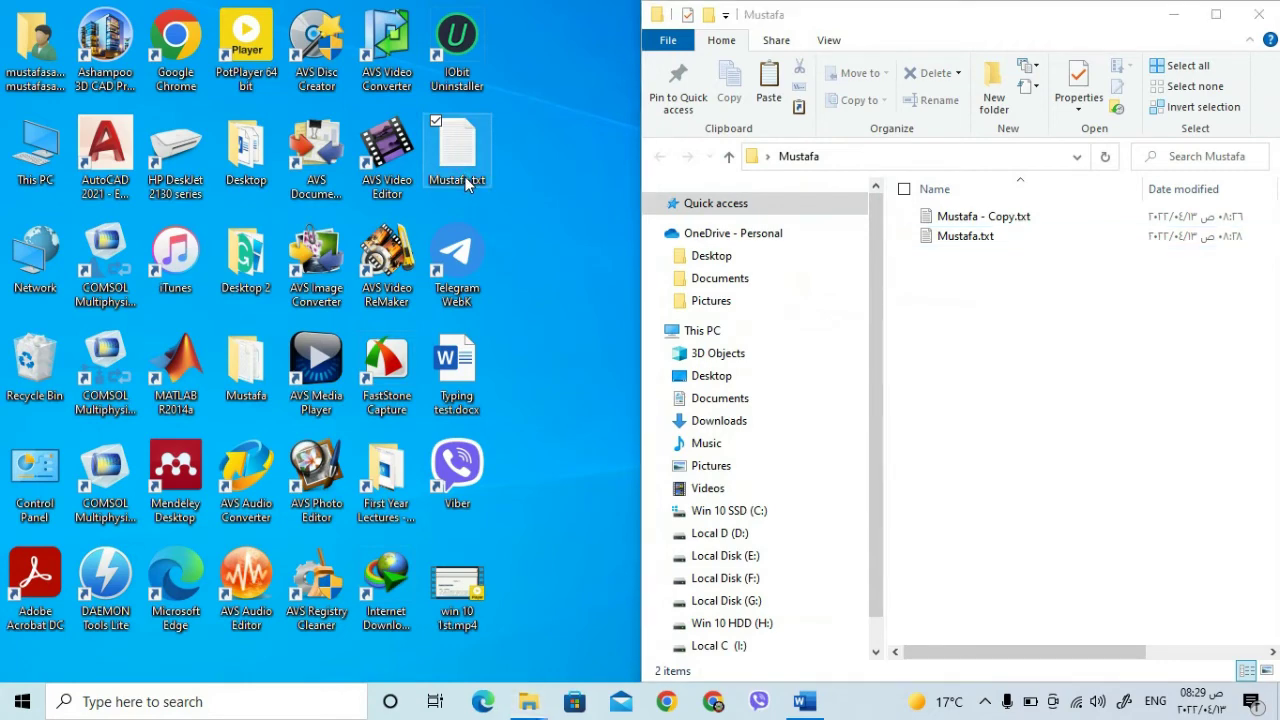
pyautogui.rightClick(466, 184)
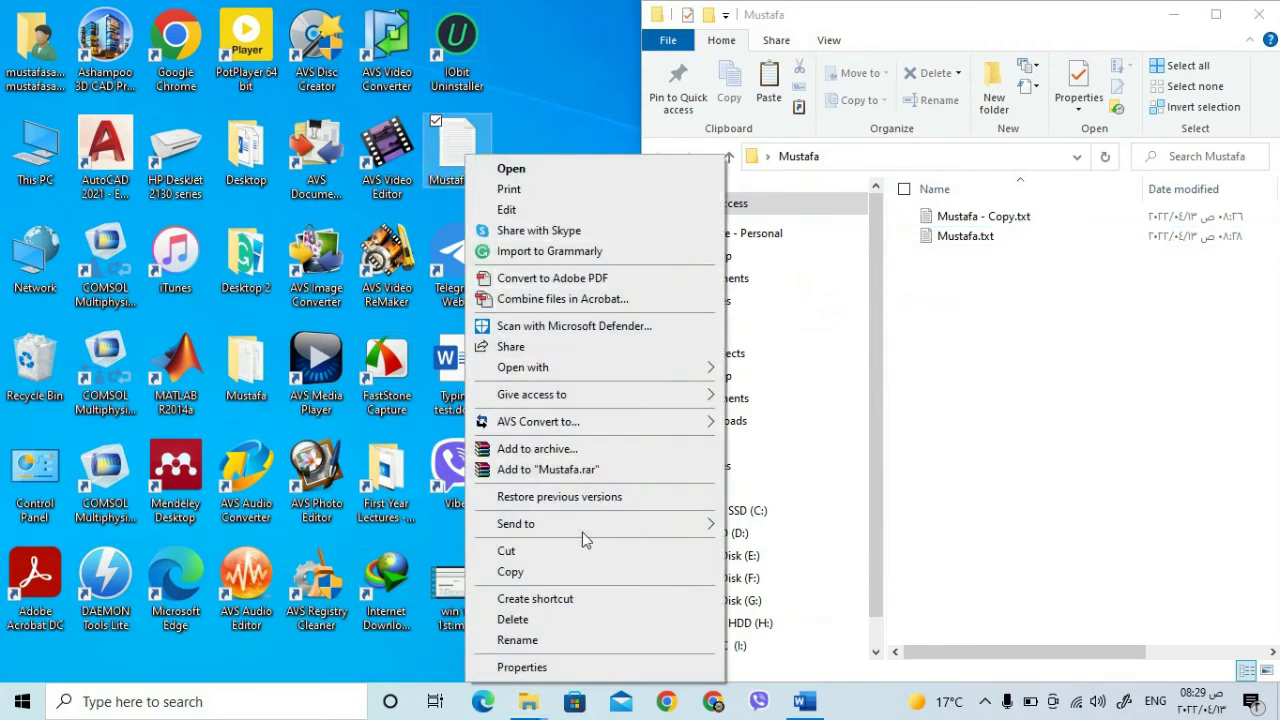
pyautogui.click(553, 551)
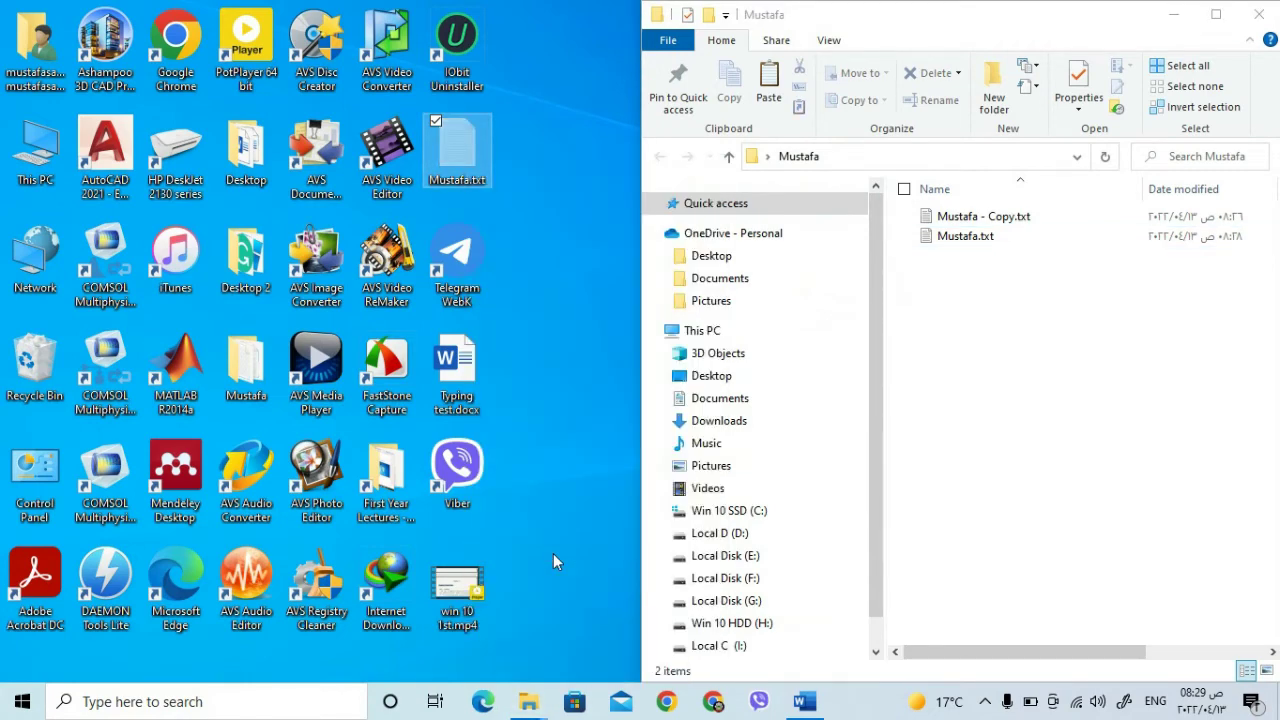
pyautogui.click(989, 360)
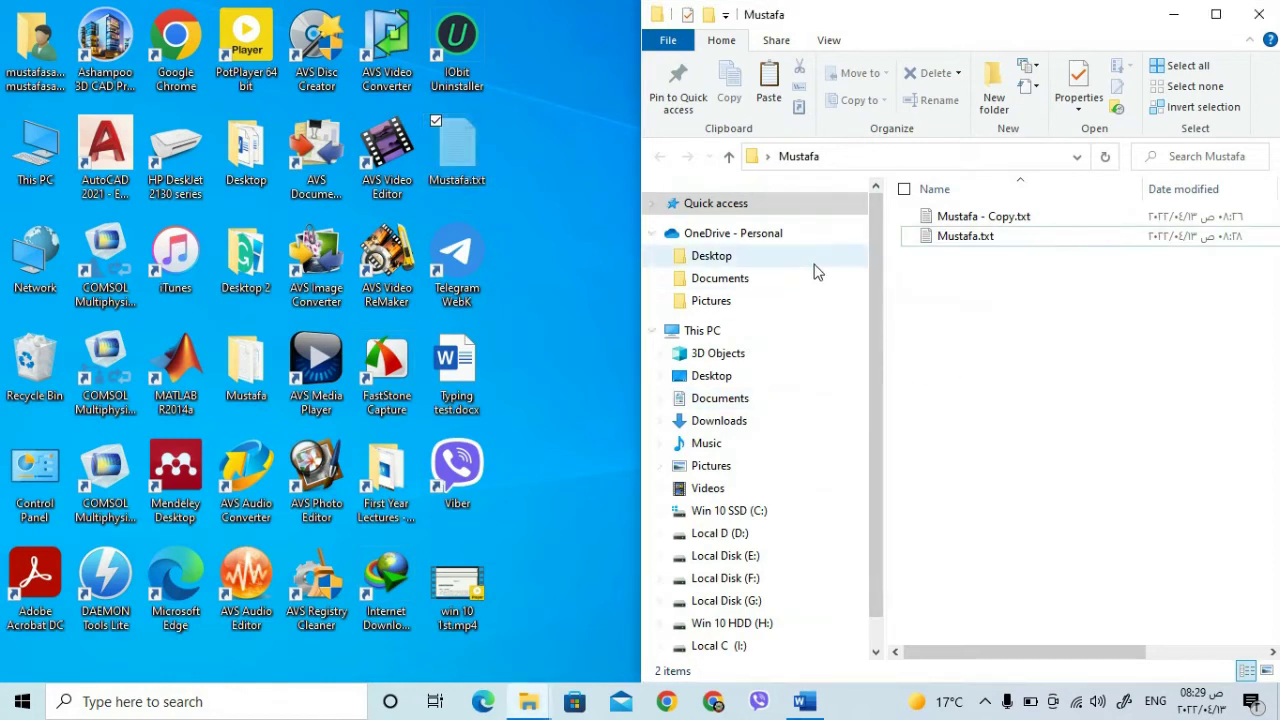
pyautogui.rightClick(994, 348)
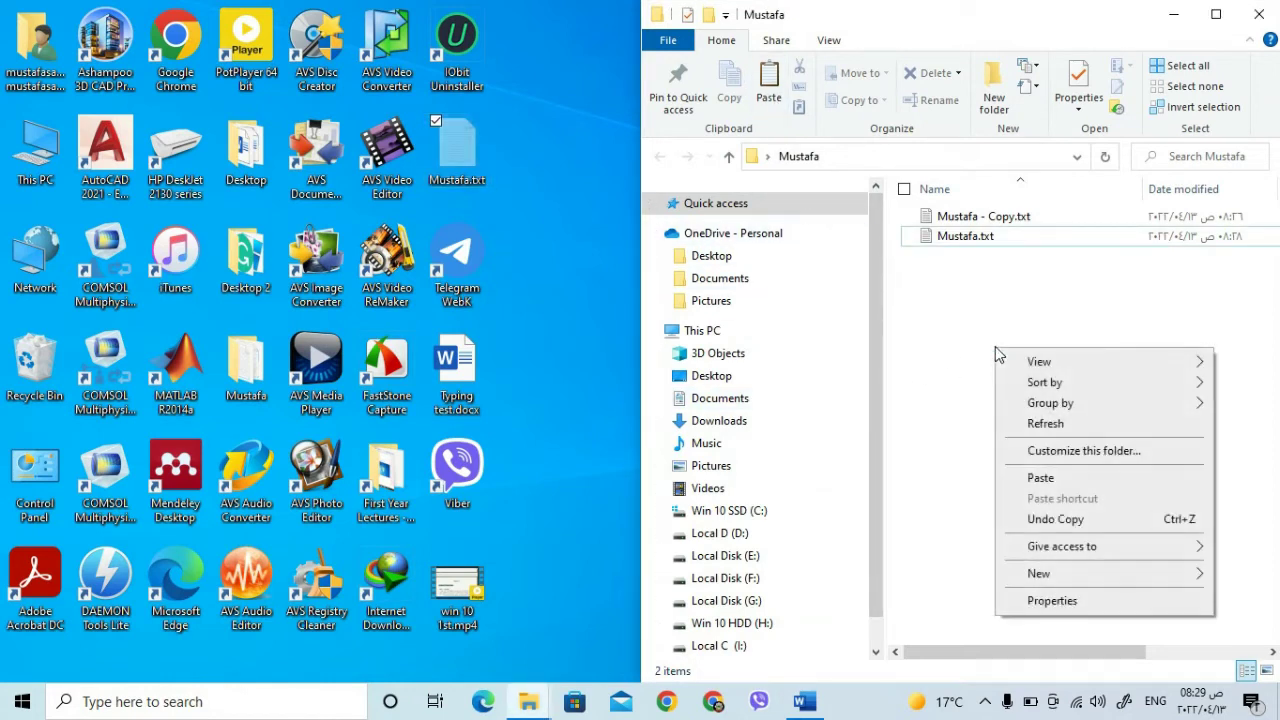
pyautogui.click(1087, 478)
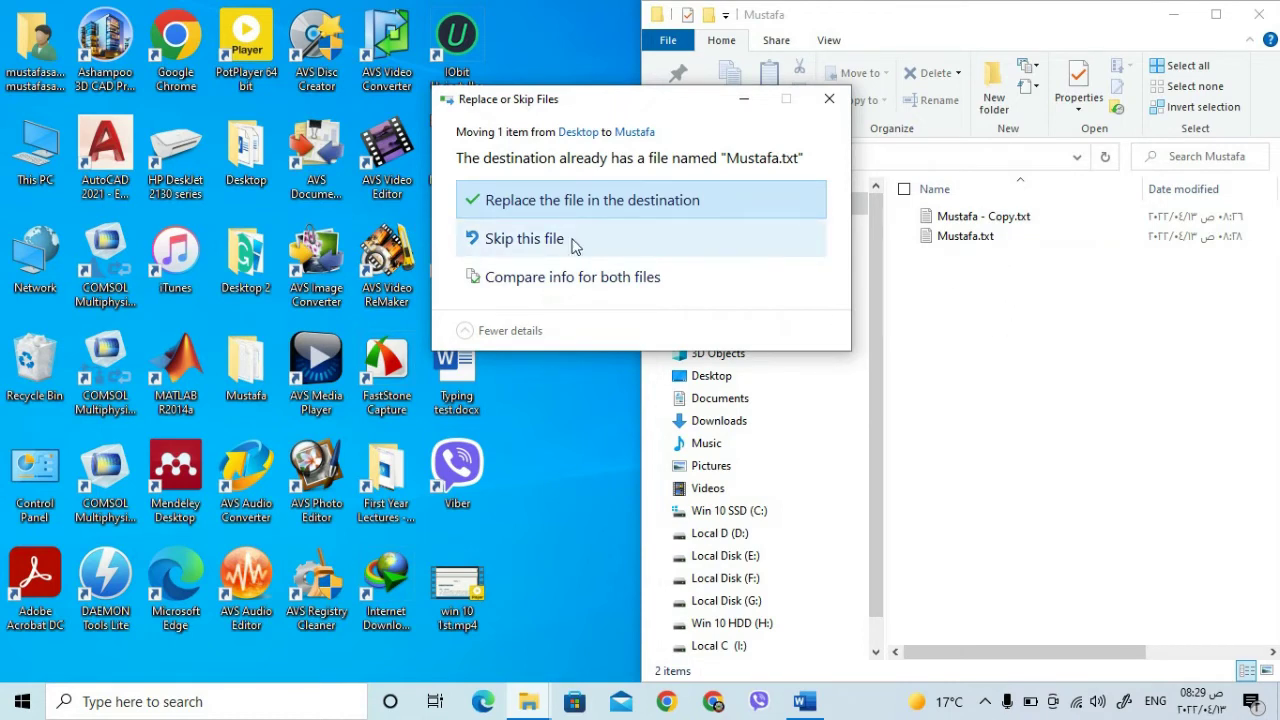
# Resolve the file name conflict by comparing both files and keeping the desktop version as well as the folder version.
pyautogui.click(636, 279)
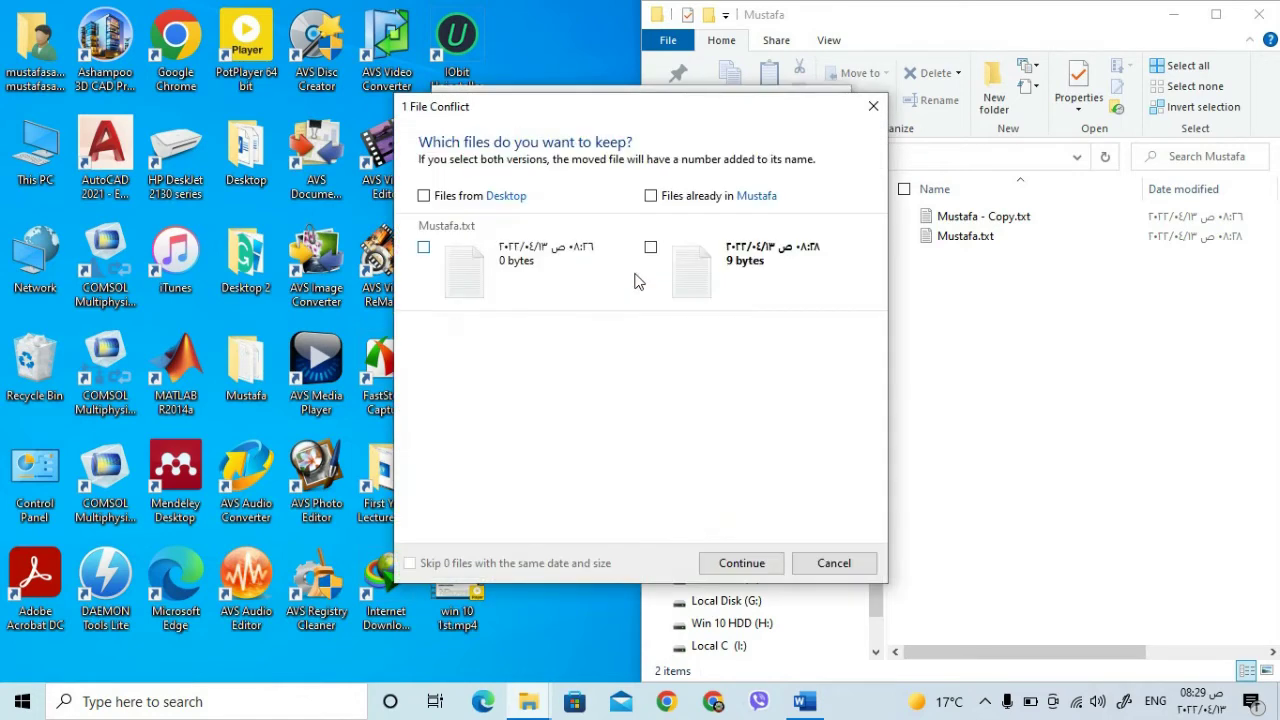
pyautogui.click(651, 196)
pyautogui.click(424, 196)
pyautogui.click(745, 563)
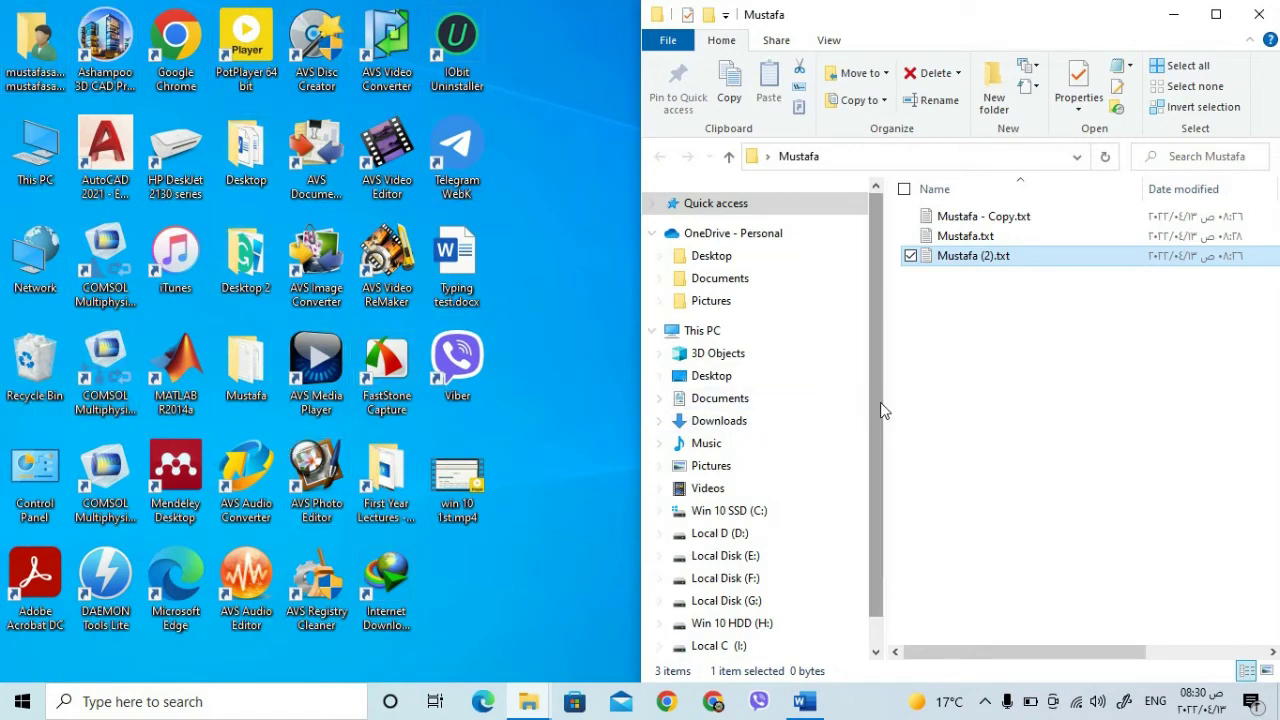
pyautogui.click(1010, 401)
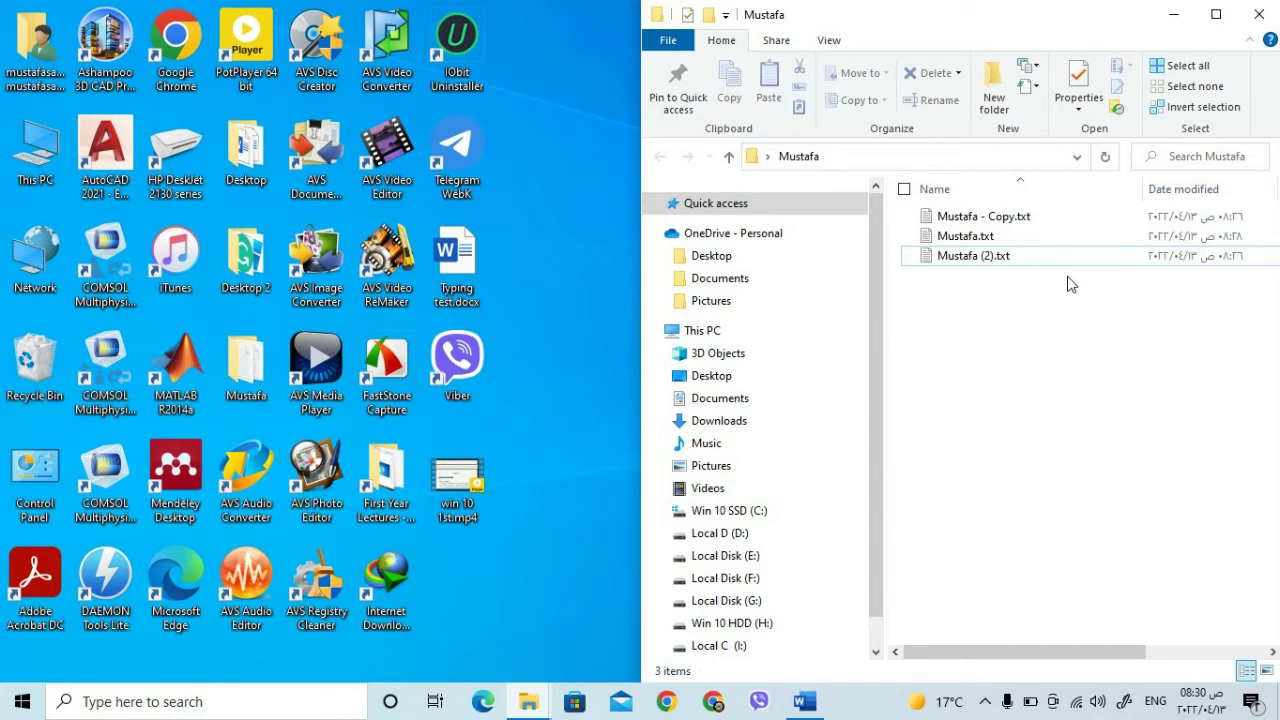
# Move the text file numbered (2) from the folder directly onto the desktop.
pyautogui.click(1012, 257)
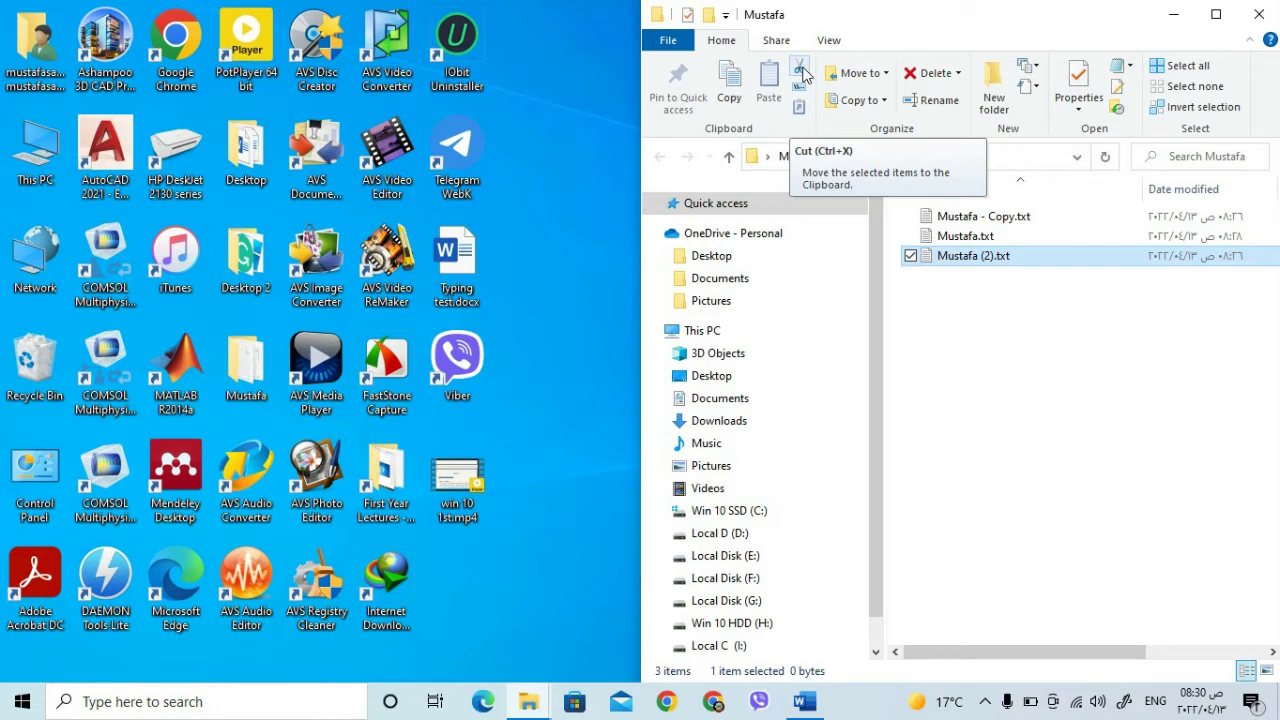
pyautogui.click(1268, 392)
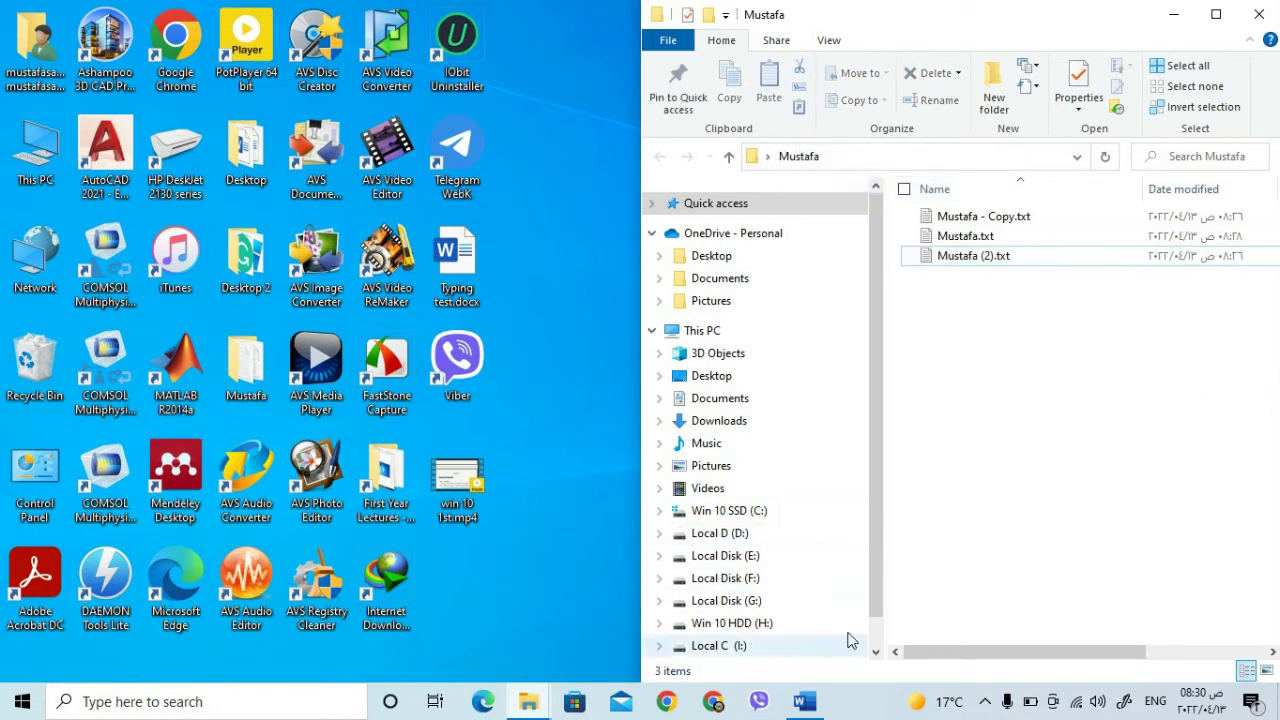
pyautogui.moveTo(815, 712)
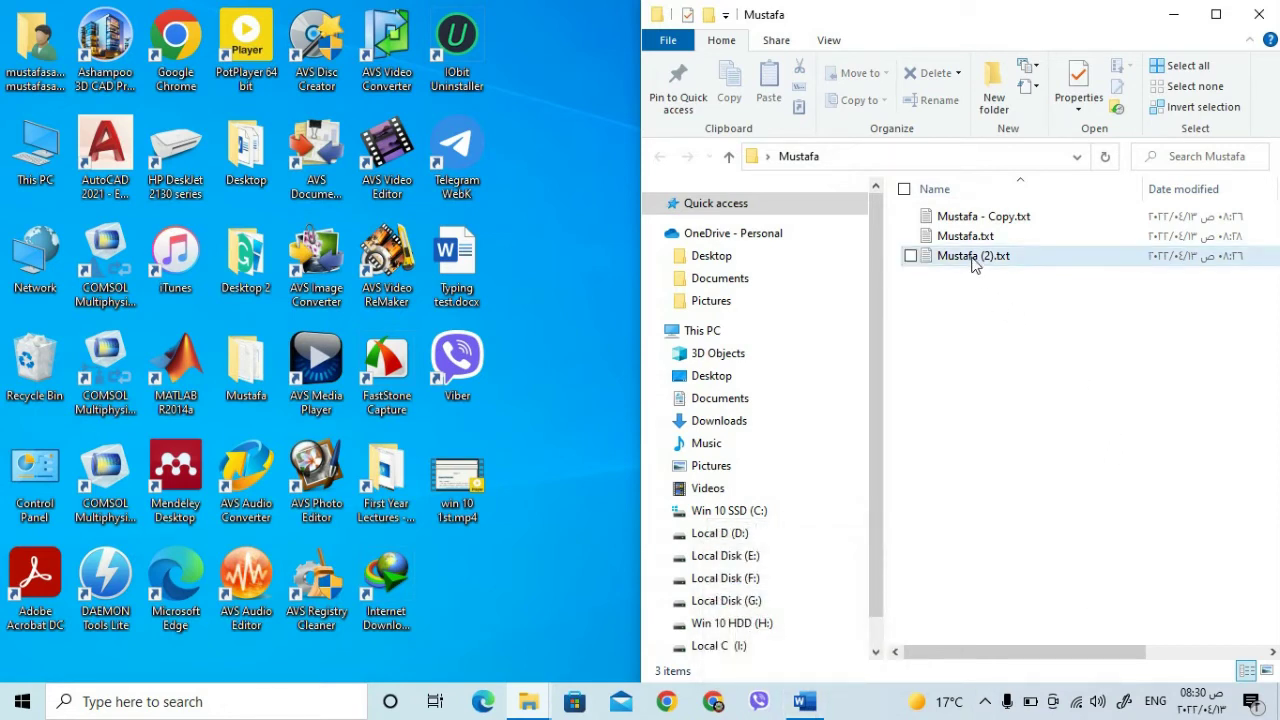
pyautogui.moveTo(973, 262); pyautogui.dragTo(580, 272)
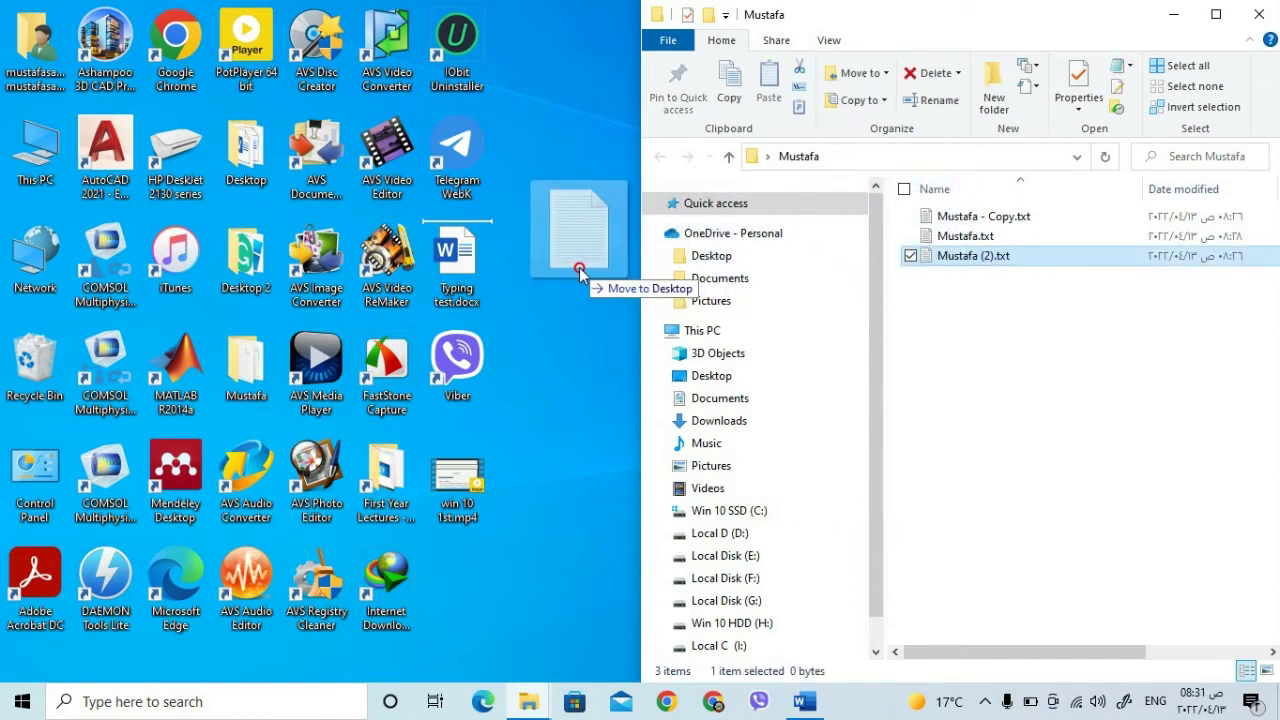
pyautogui.moveTo(580, 272); pyautogui.dragTo(554, 232)
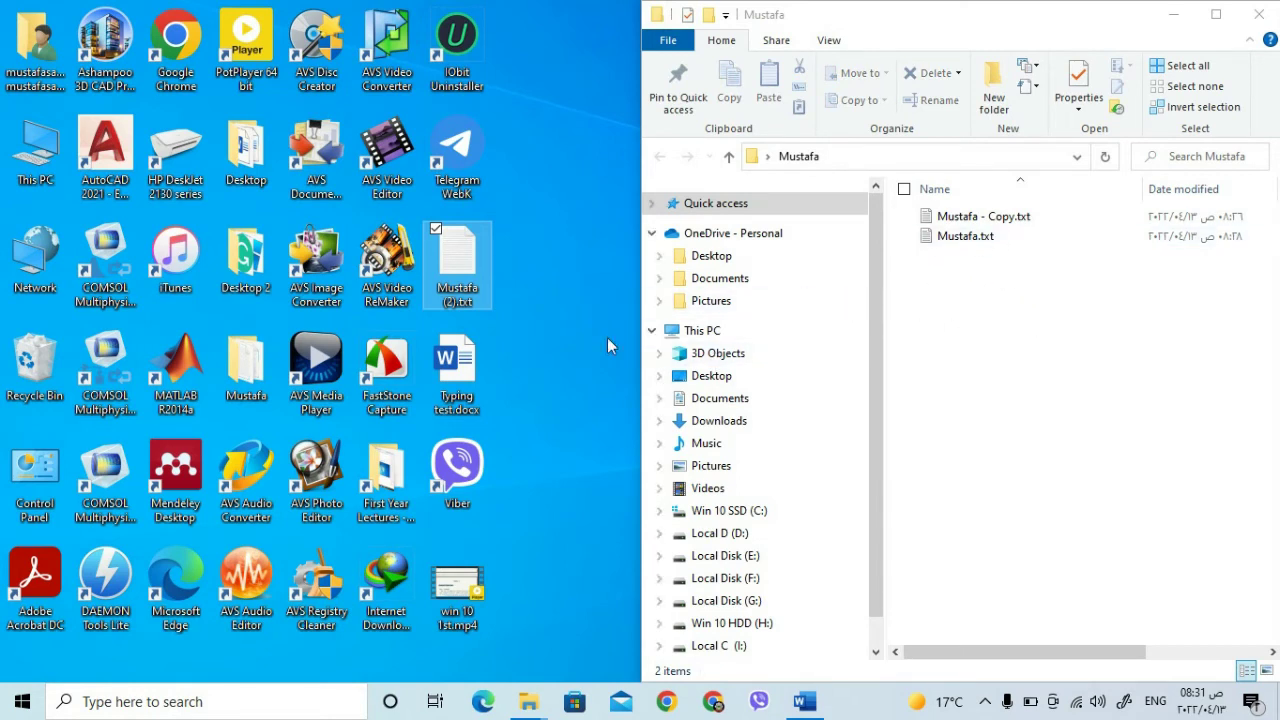
pyautogui.click(530, 312)
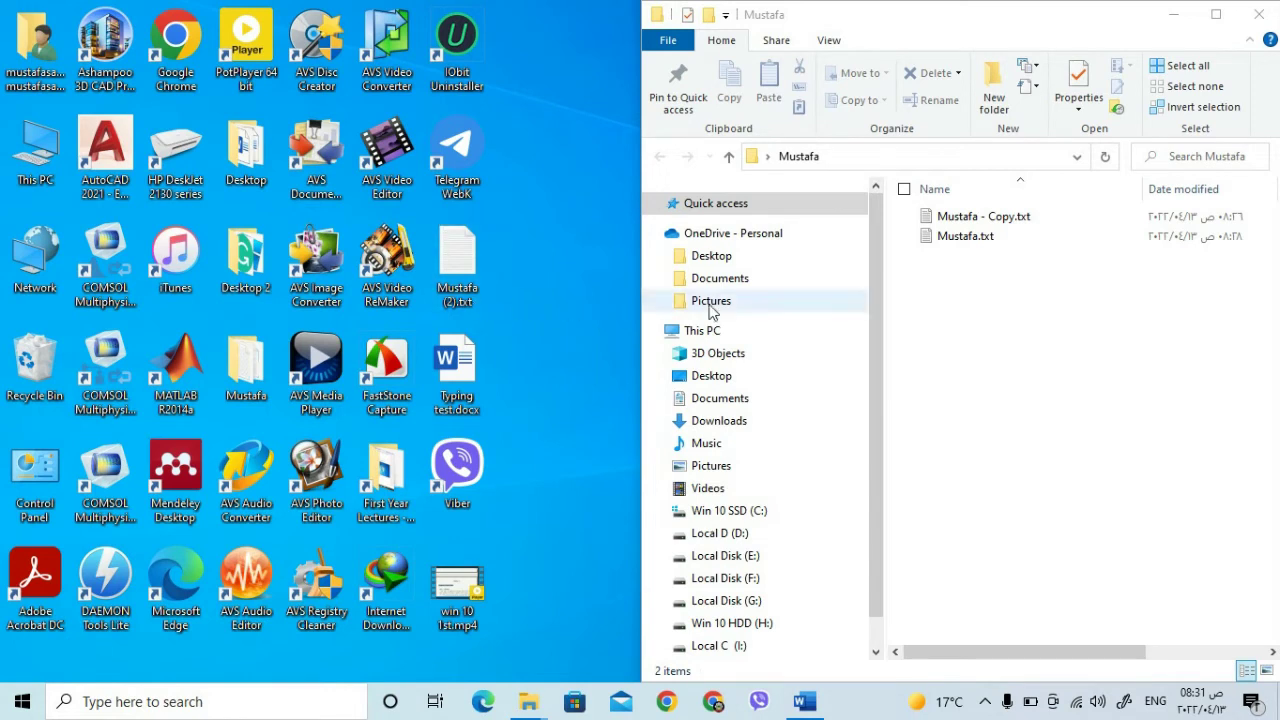
# Open the folder's original text file and the desktop file numbered (2) in turn to compare their contents, closing each one.
pyautogui.doubleClick(965, 236)
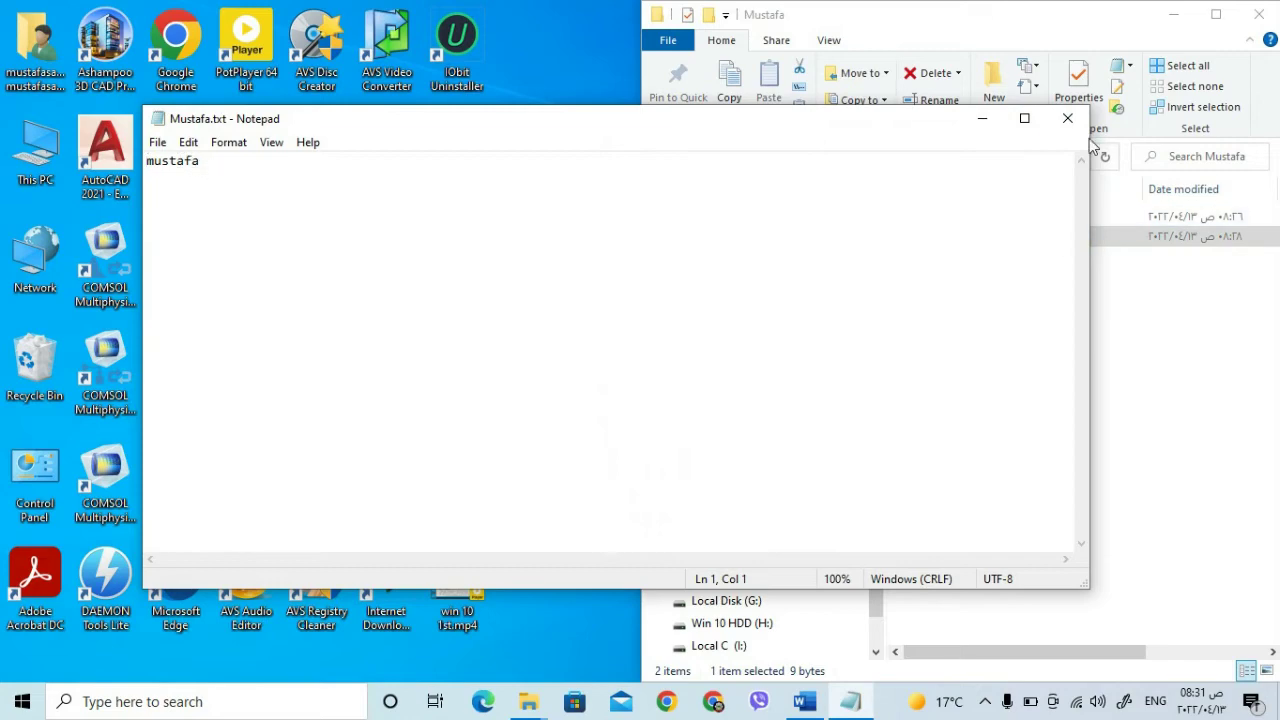
pyautogui.click(1067, 118)
pyautogui.doubleClick(472, 290)
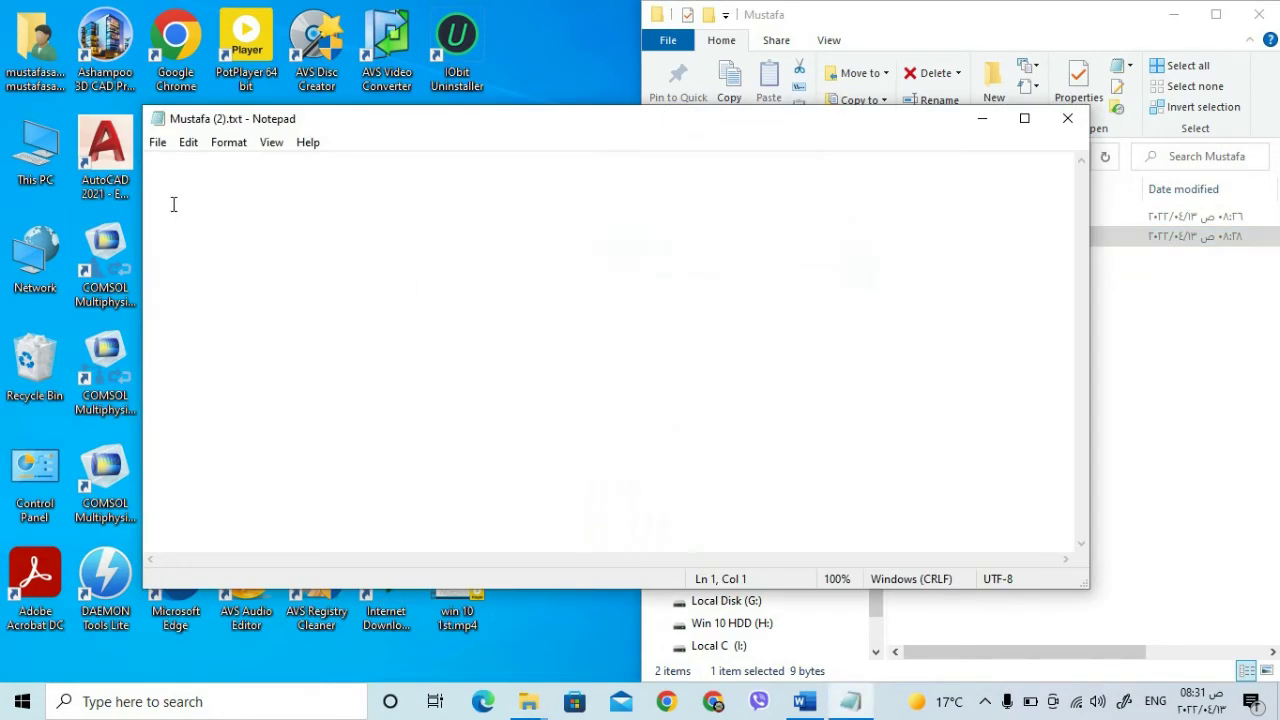
pyautogui.click(1069, 119)
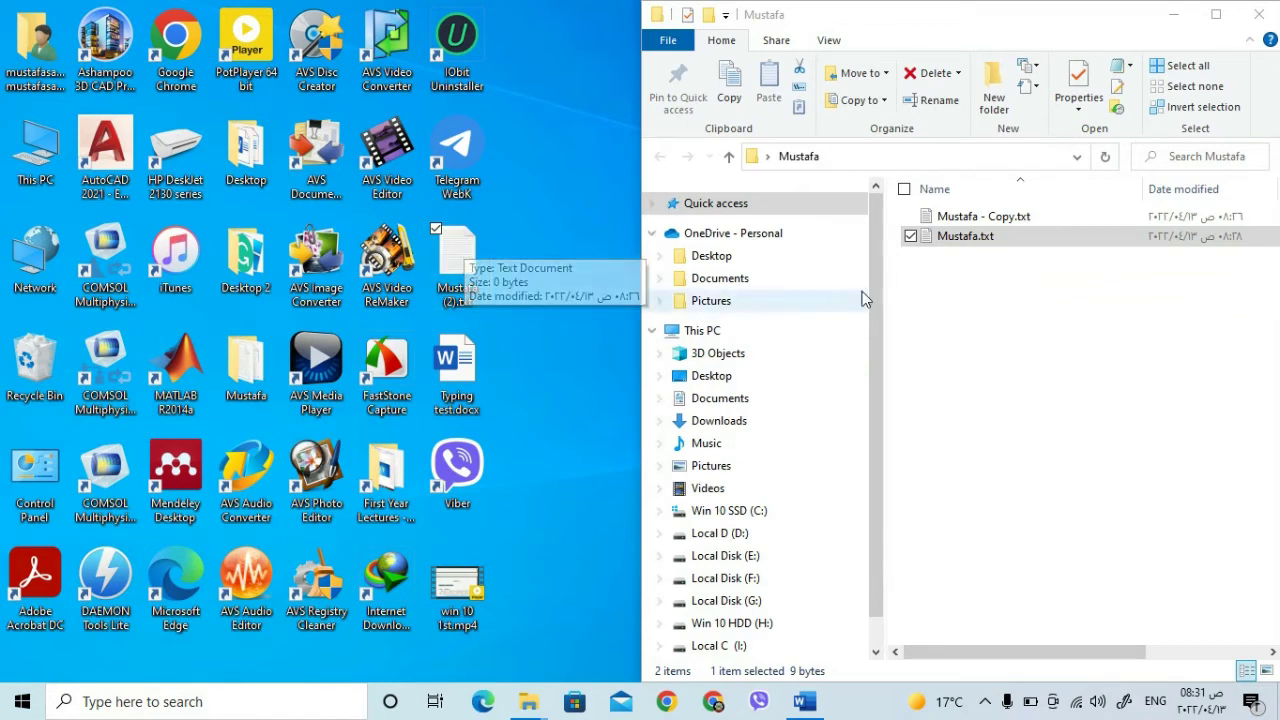
pyautogui.click(968, 320)
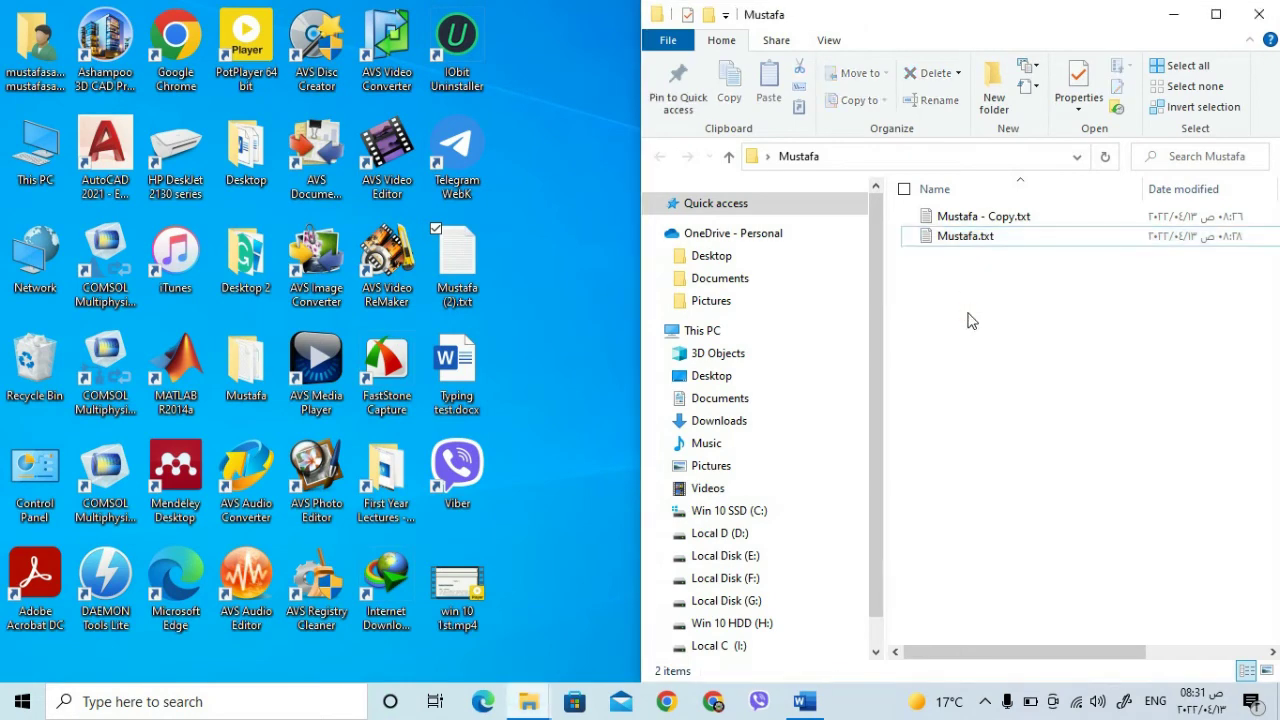
# Create a shortcut to the original text file inside the same folder.
pyautogui.click(979, 248)
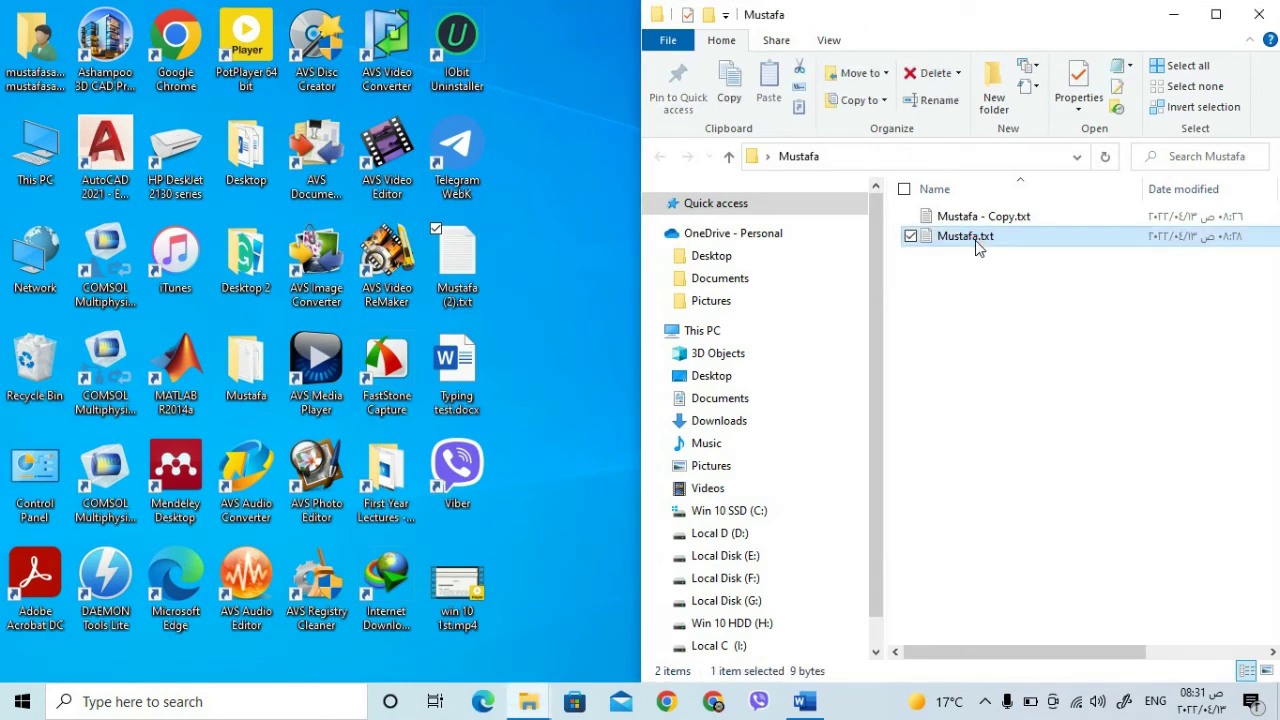
pyautogui.rightClick(977, 247)
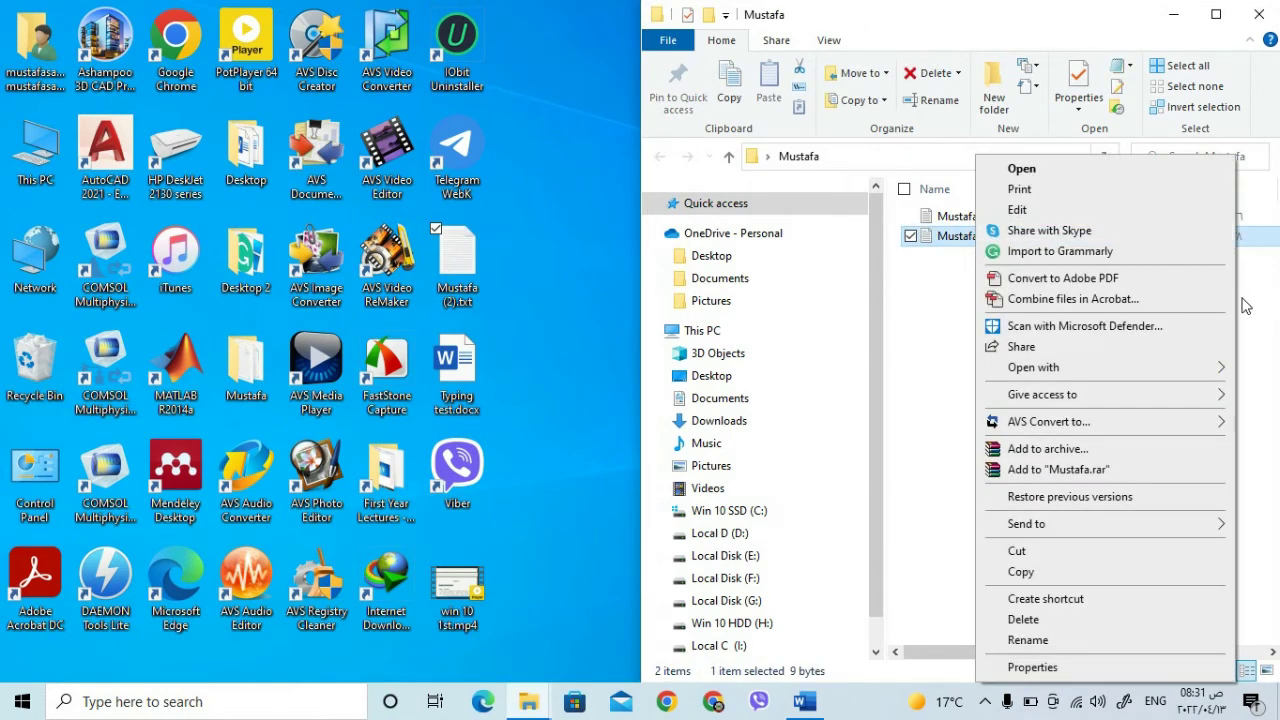
pyautogui.click(1046, 599)
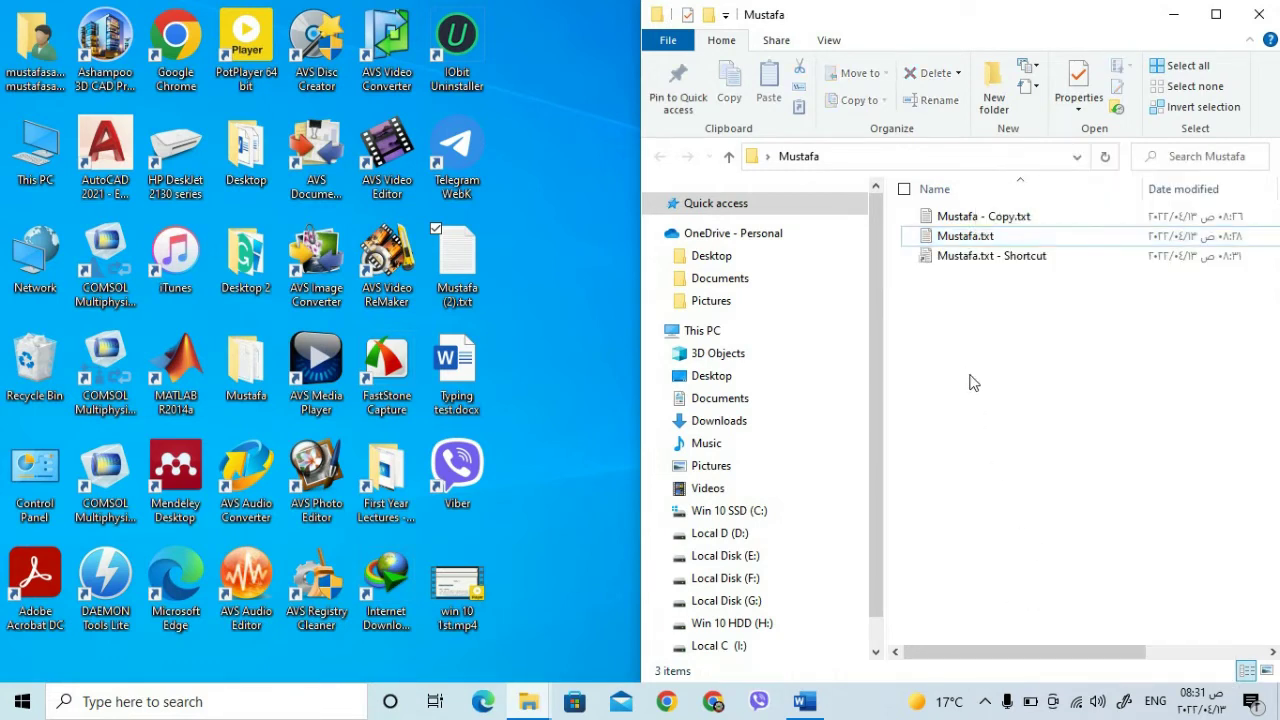
# Send a shortcut of the original text file to the desktop, and move the folder's shortcut there too, replacing the existing one.
pyautogui.click(975, 237)
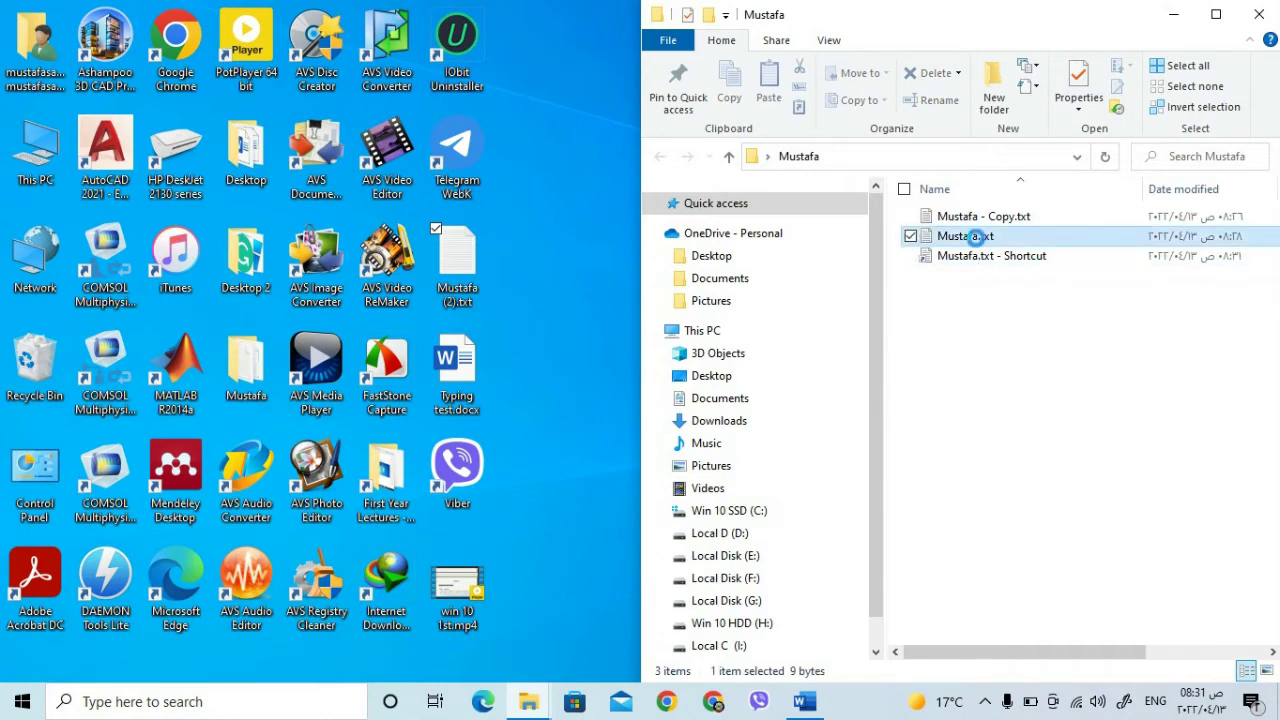
pyautogui.rightClick(975, 237)
pyautogui.moveTo(1116, 540)
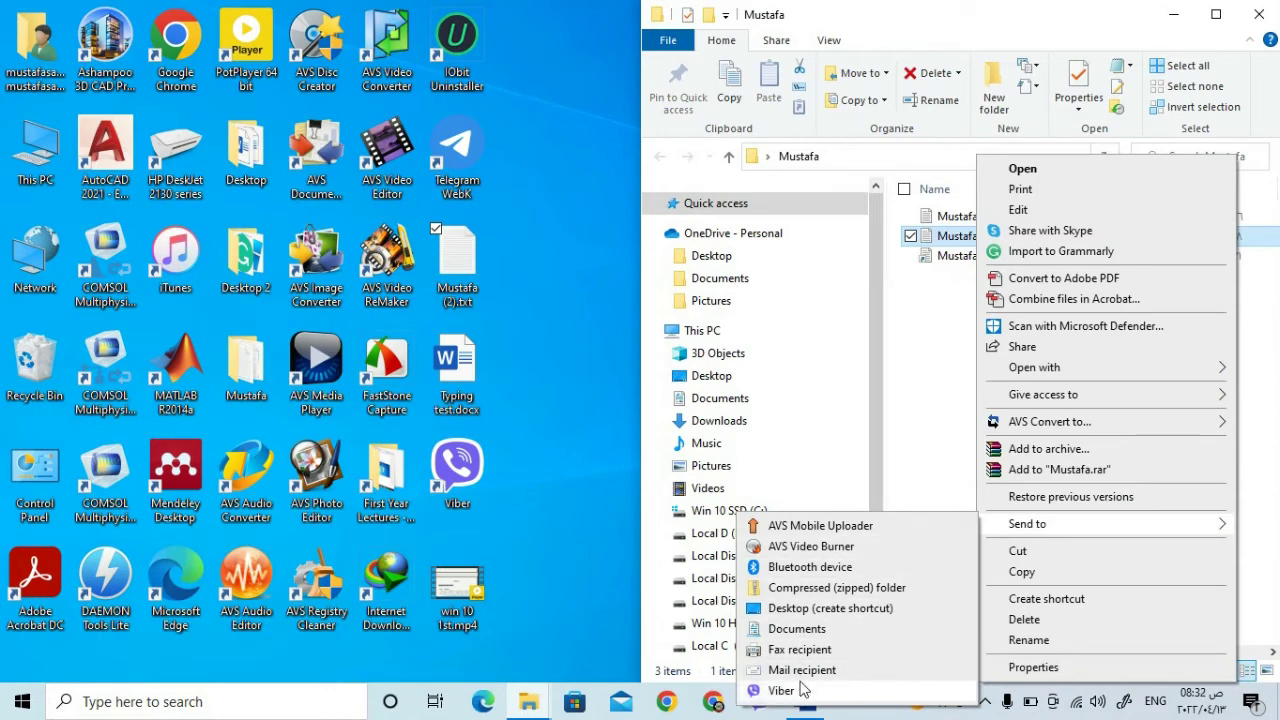
pyautogui.click(824, 614)
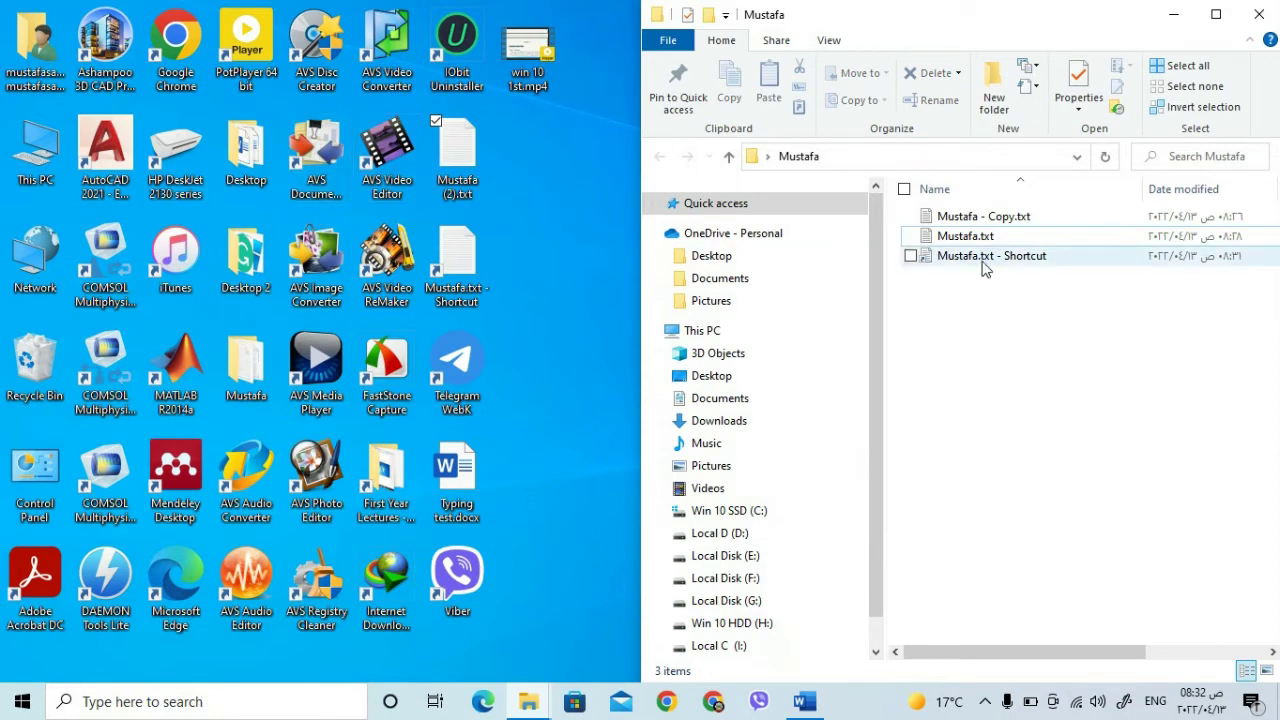
pyautogui.moveTo(977, 263); pyautogui.dragTo(601, 360)
pyautogui.click(611, 225)
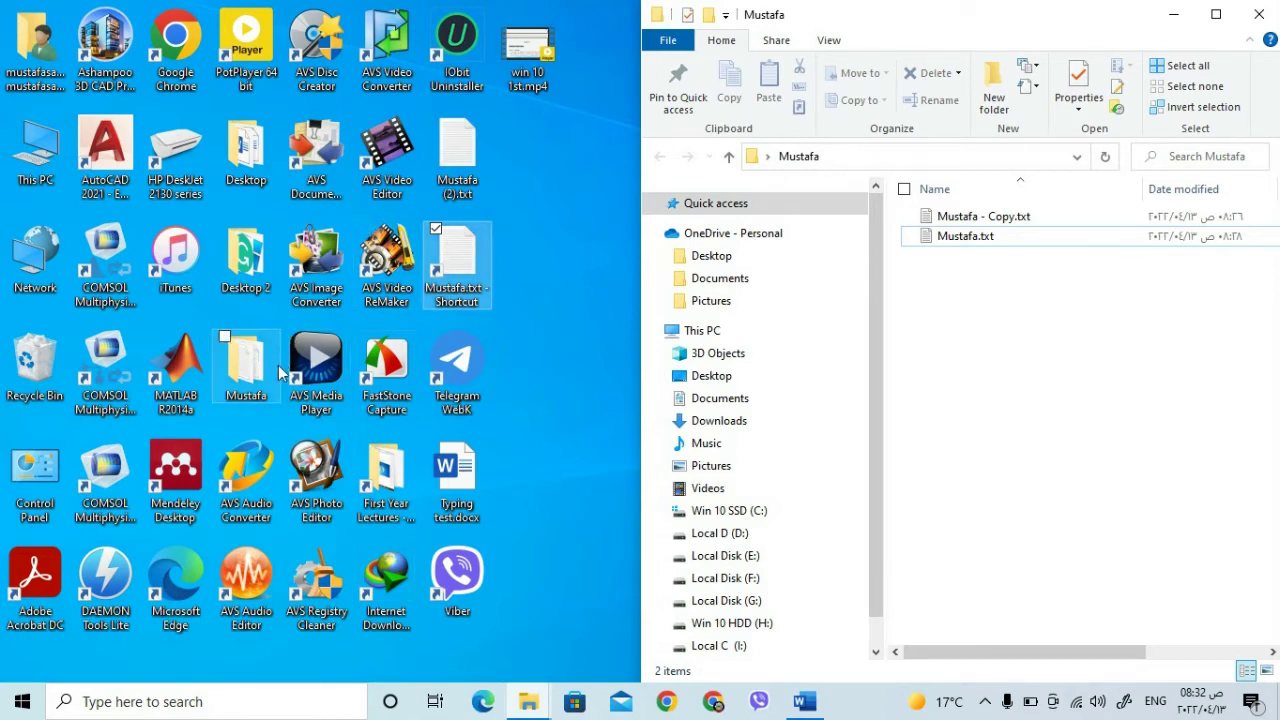
# Through the desktop shortcut, add a second line with the presenter's first name and 2, save on closing, and check the original file.
pyautogui.doubleClick(457, 303)
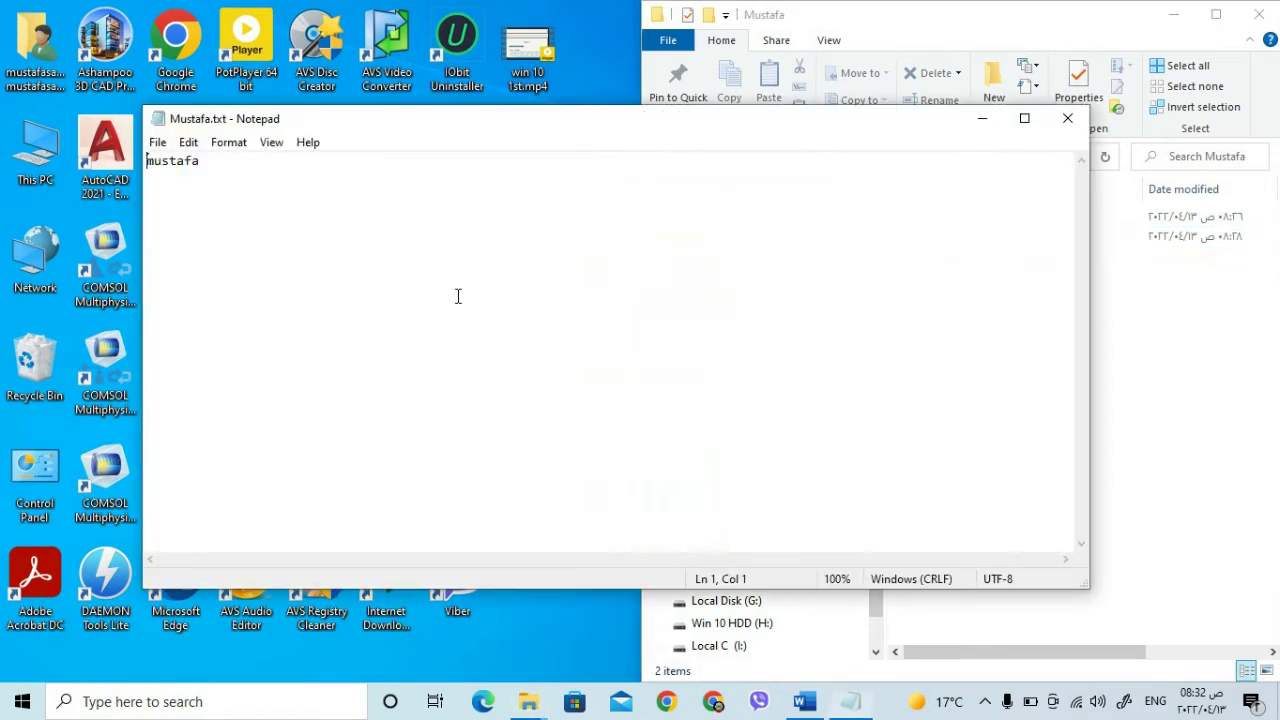
pyautogui.click(209, 169)
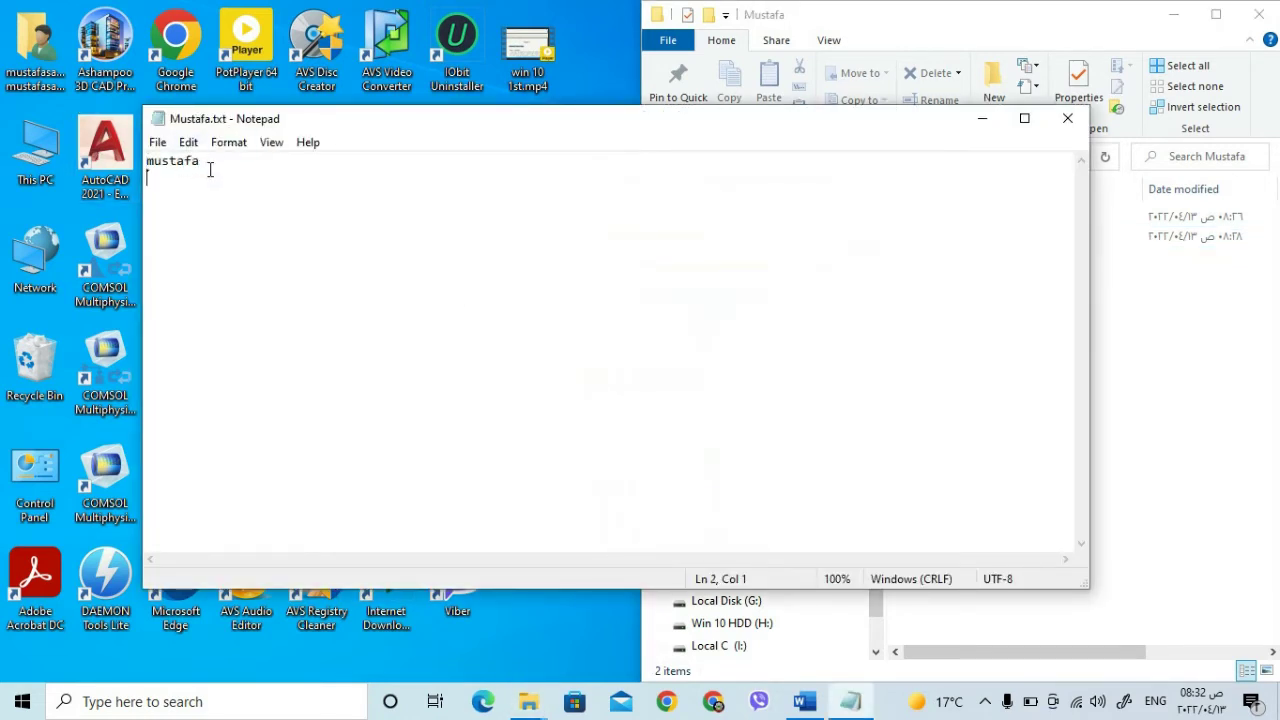
pyautogui.write('mu')
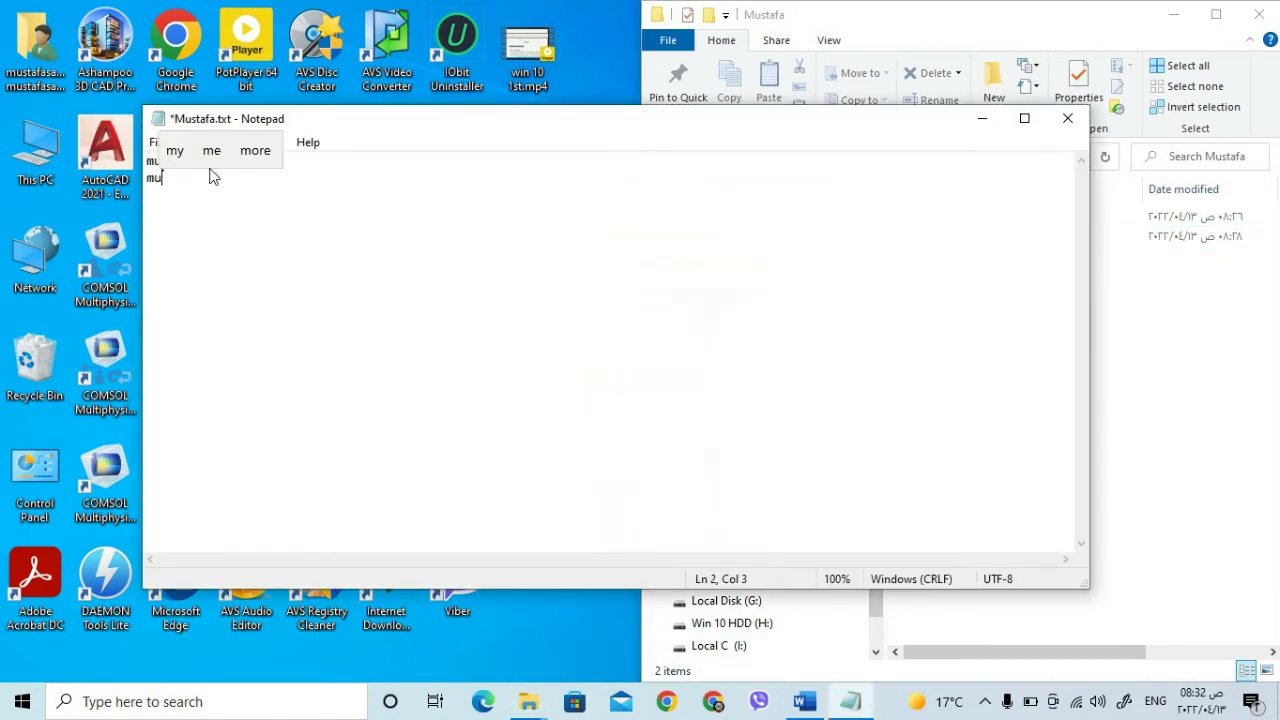
pyautogui.write('stafa 2')
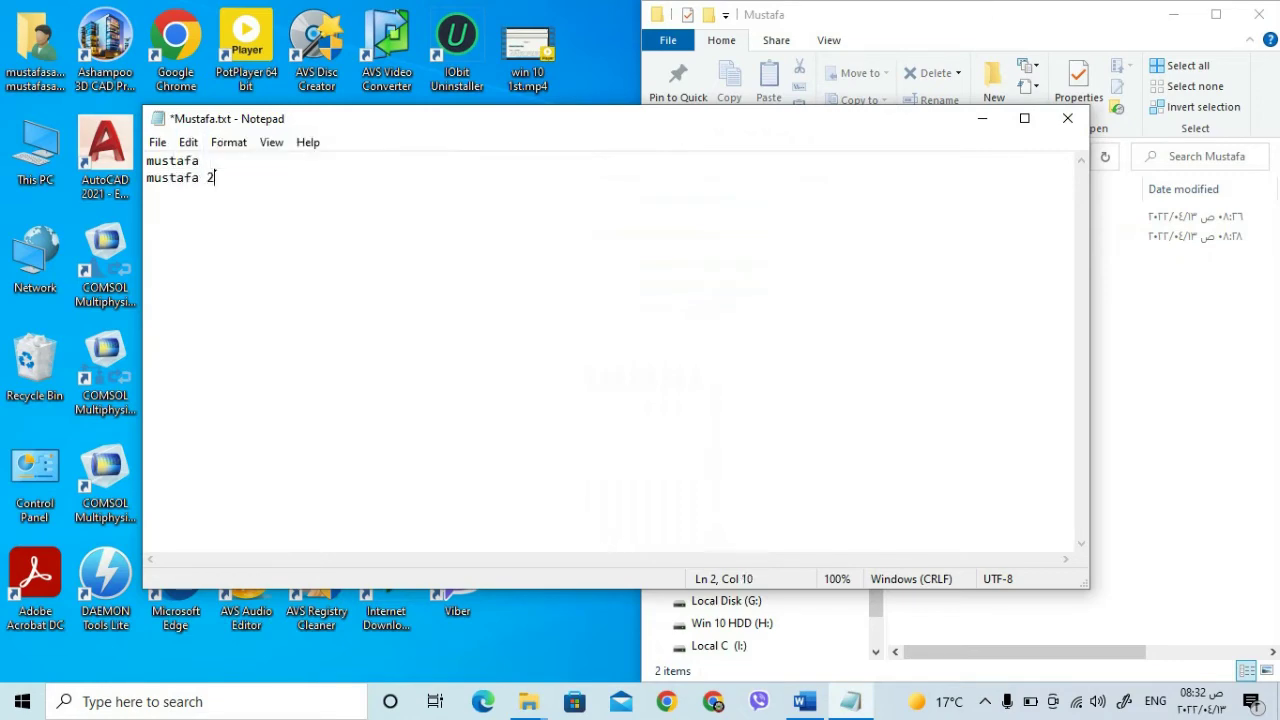
pyautogui.click(1067, 118)
pyautogui.click(564, 367)
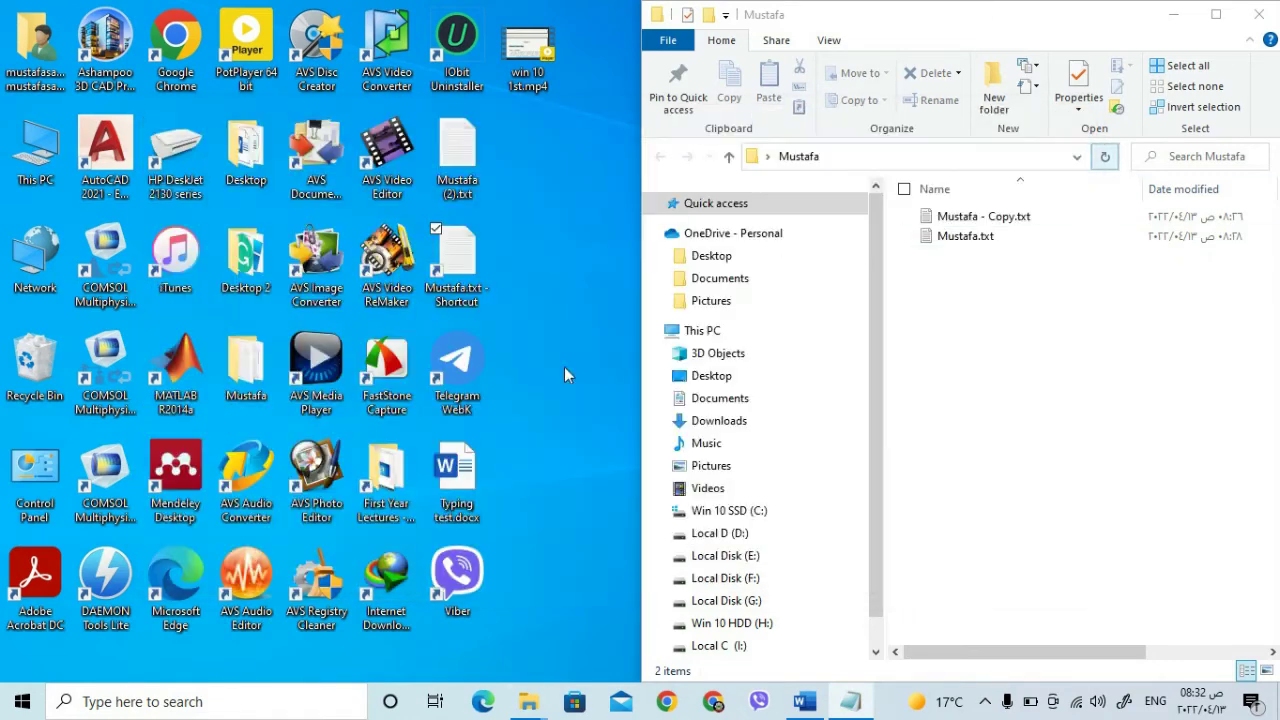
pyautogui.doubleClick(958, 238)
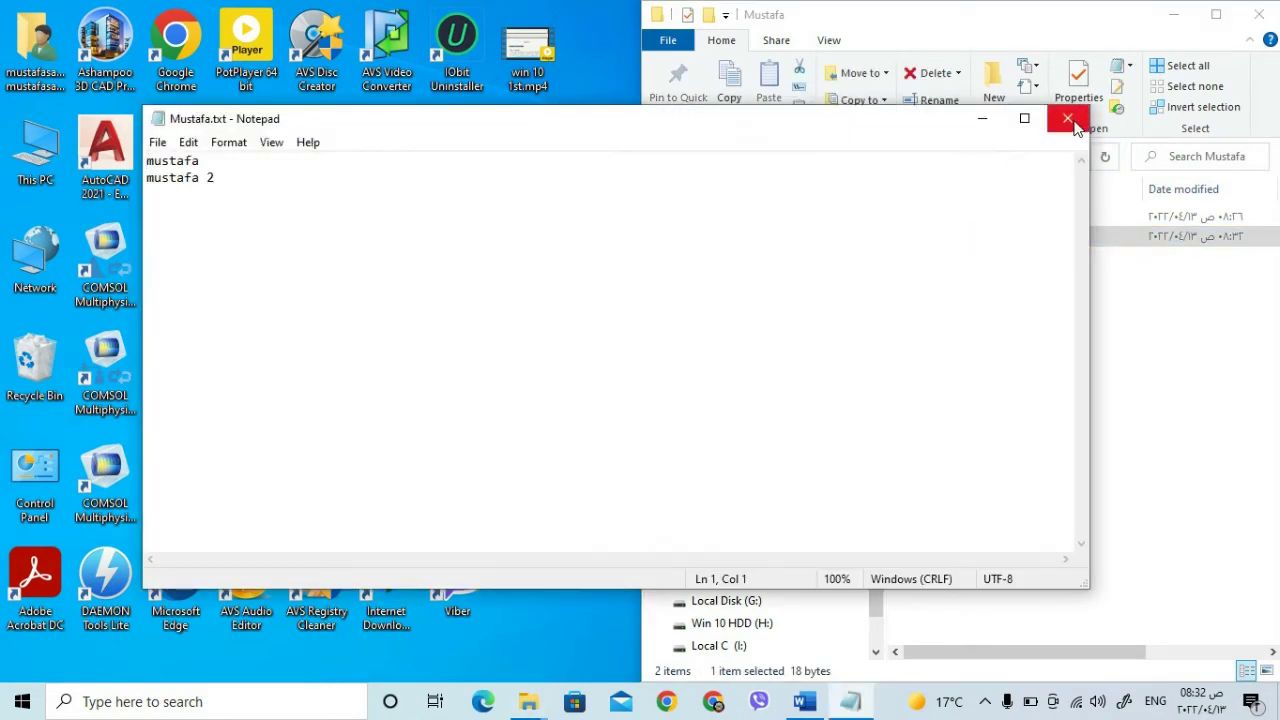
pyautogui.click(1068, 120)
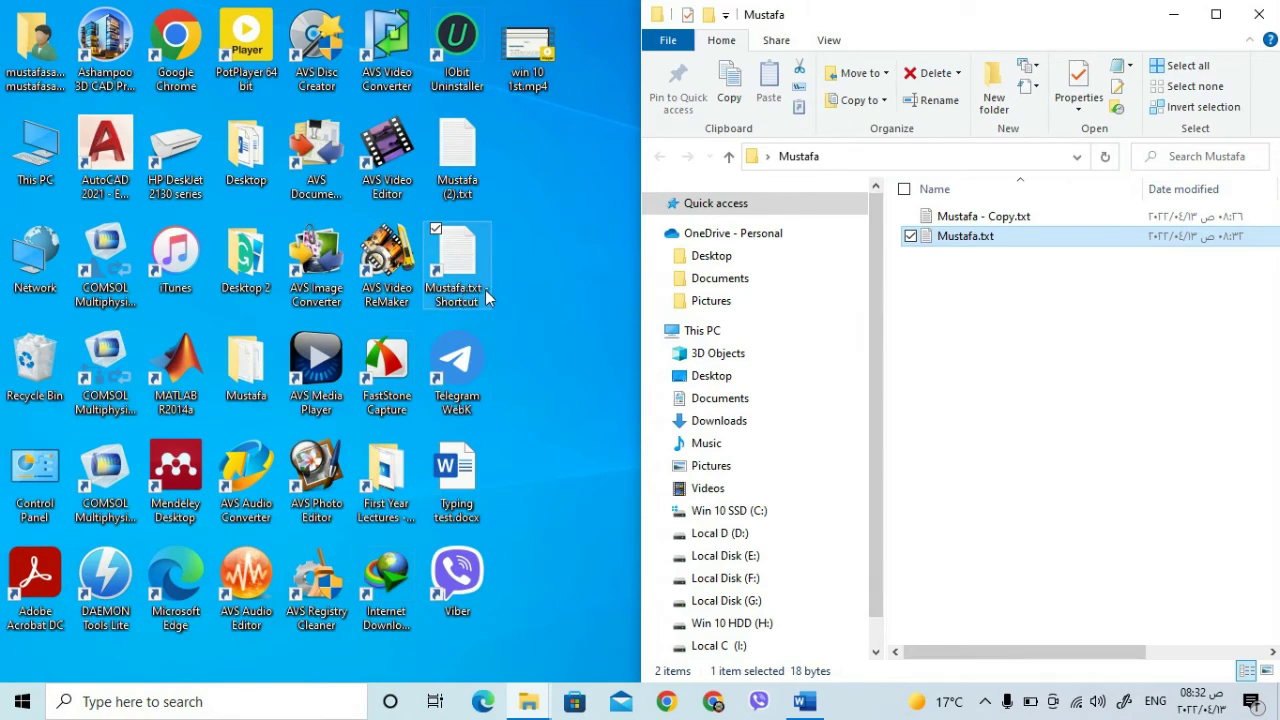
# Open the text file through its desktop shortcut to check the contents, close it, and delete the shortcut.
pyautogui.doubleClick(486, 294)
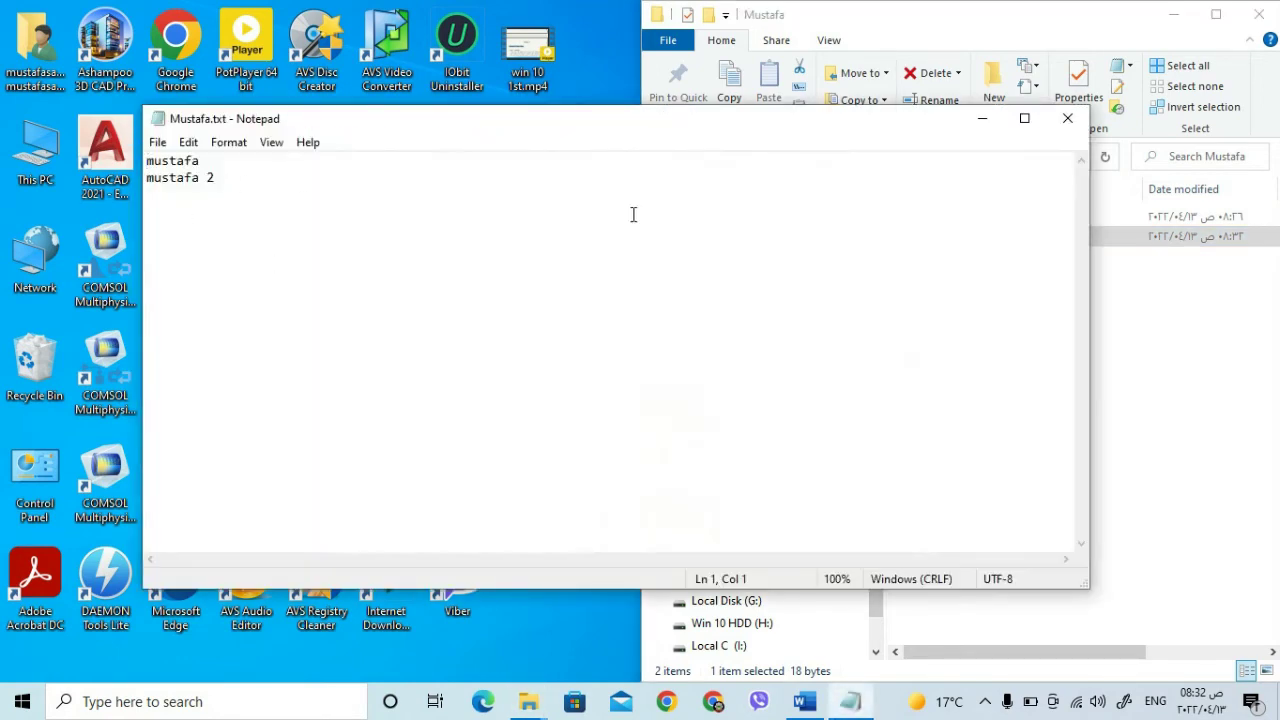
pyautogui.click(1068, 118)
pyautogui.click(460, 293)
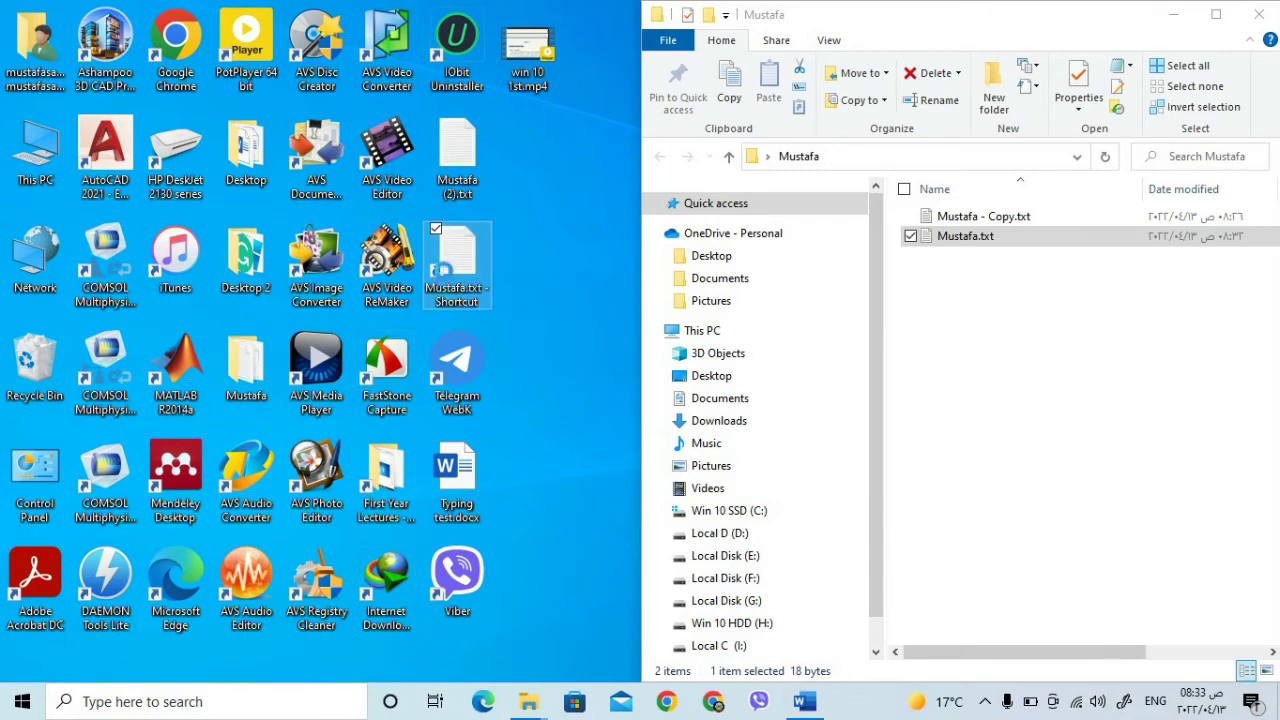
pyautogui.rightClick(445, 242)
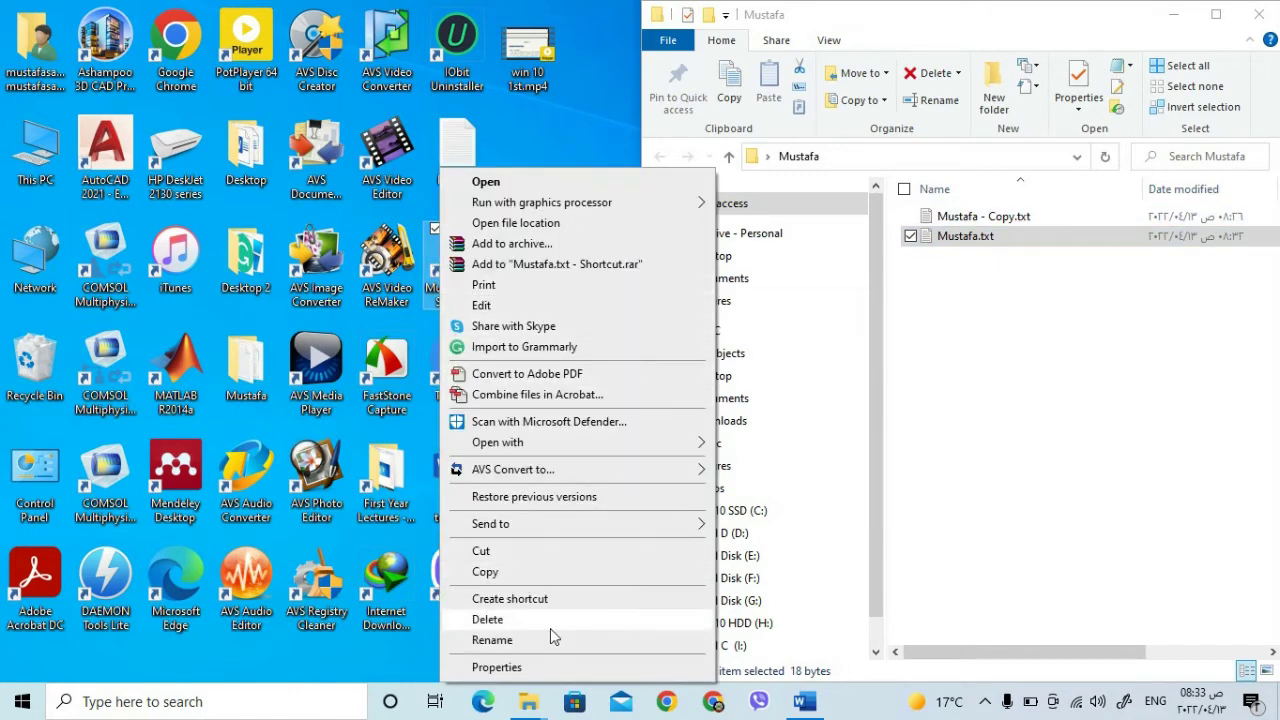
pyautogui.click(522, 619)
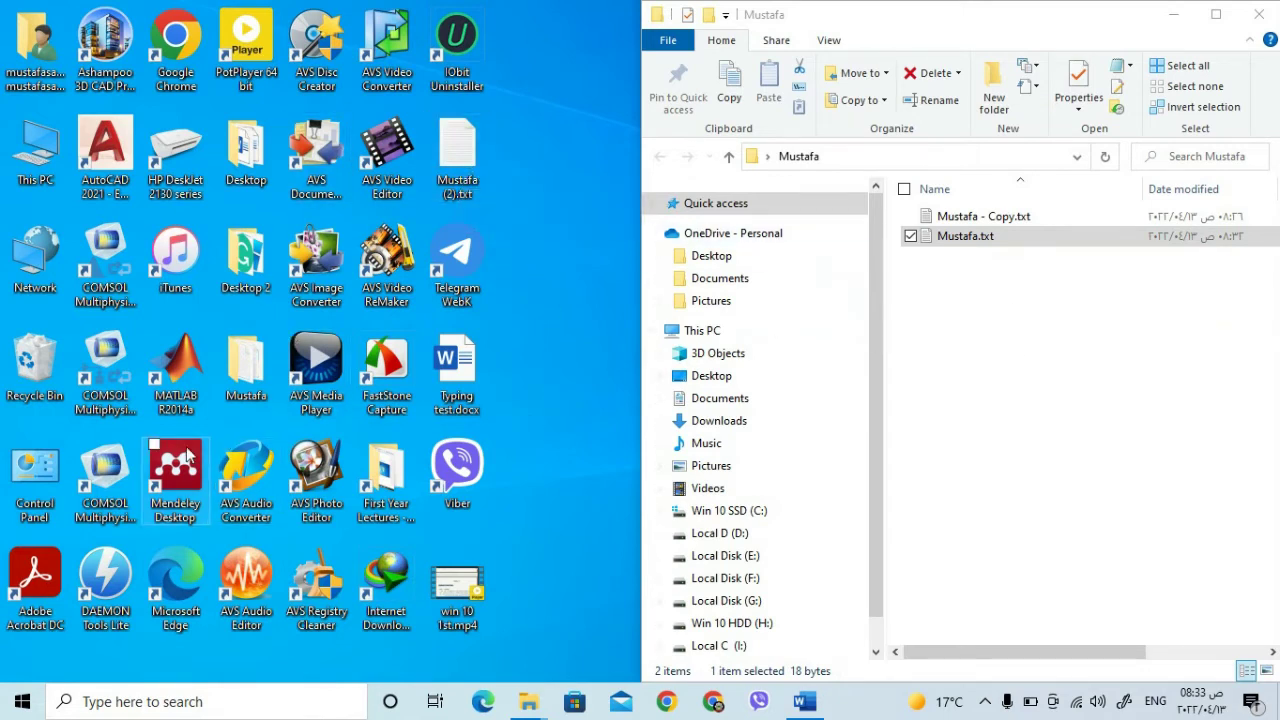
# Delete the text file numbered (2) from the desktop.
pyautogui.doubleClick(457, 155)
pyautogui.rightClick(457, 155)
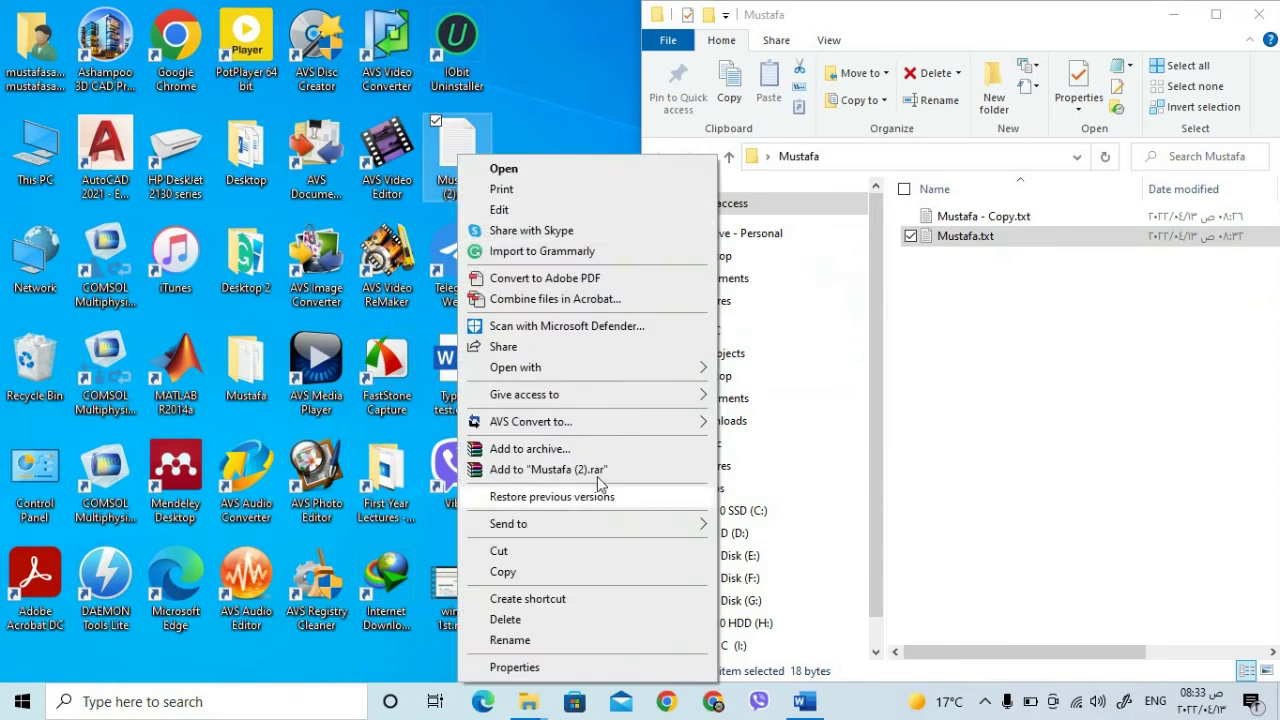
pyautogui.click(570, 619)
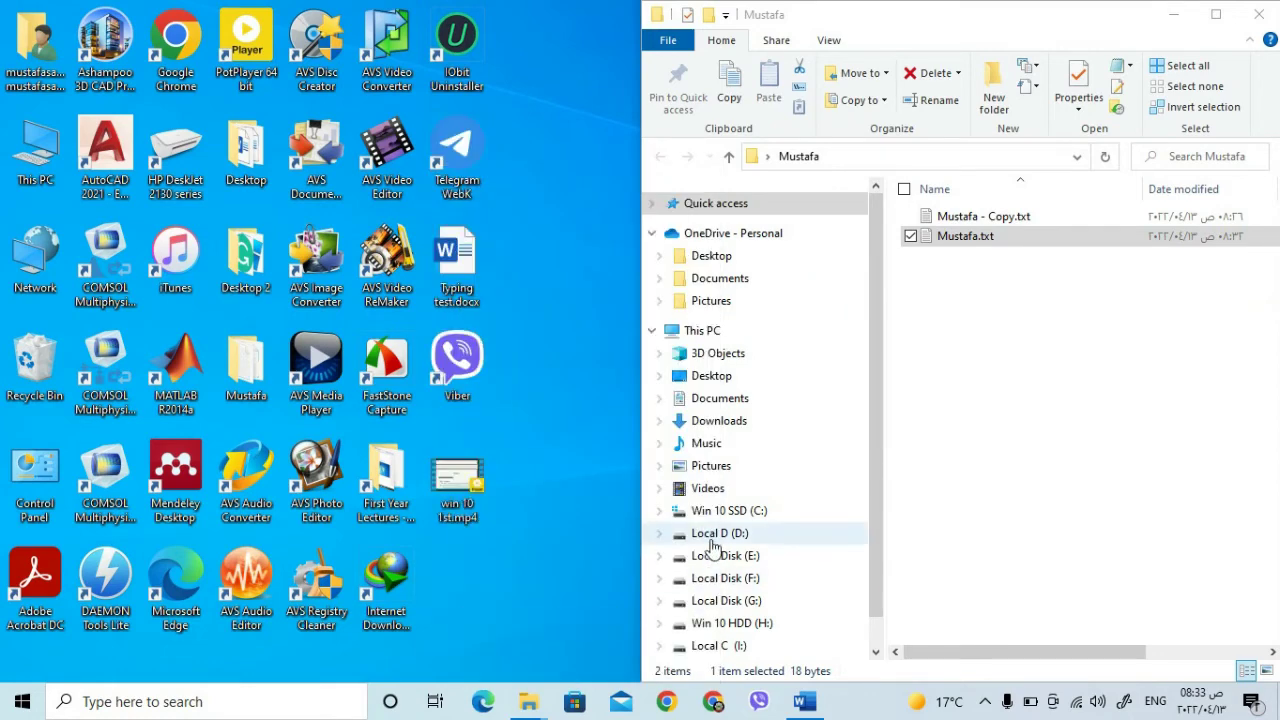
# Maximize the folder window and create a shortcut to the original text file inside the folder.
pyautogui.click(1015, 331)
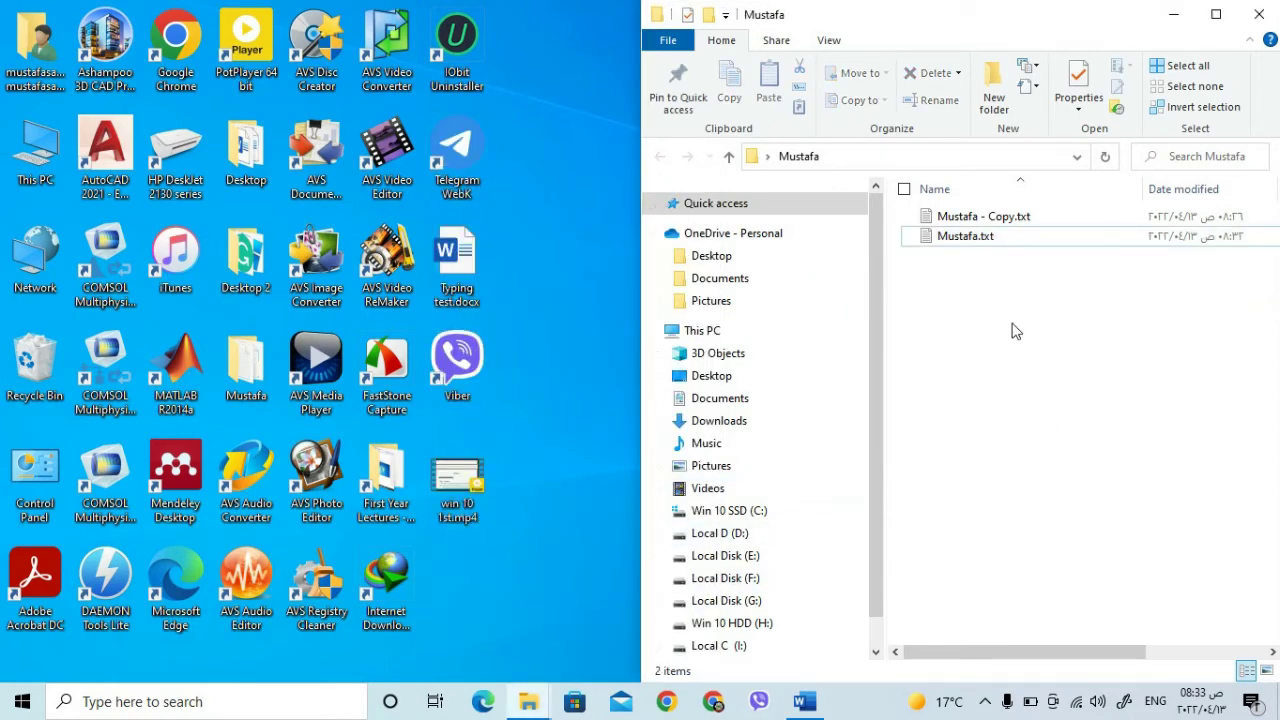
pyautogui.click(1216, 14)
pyautogui.click(330, 229)
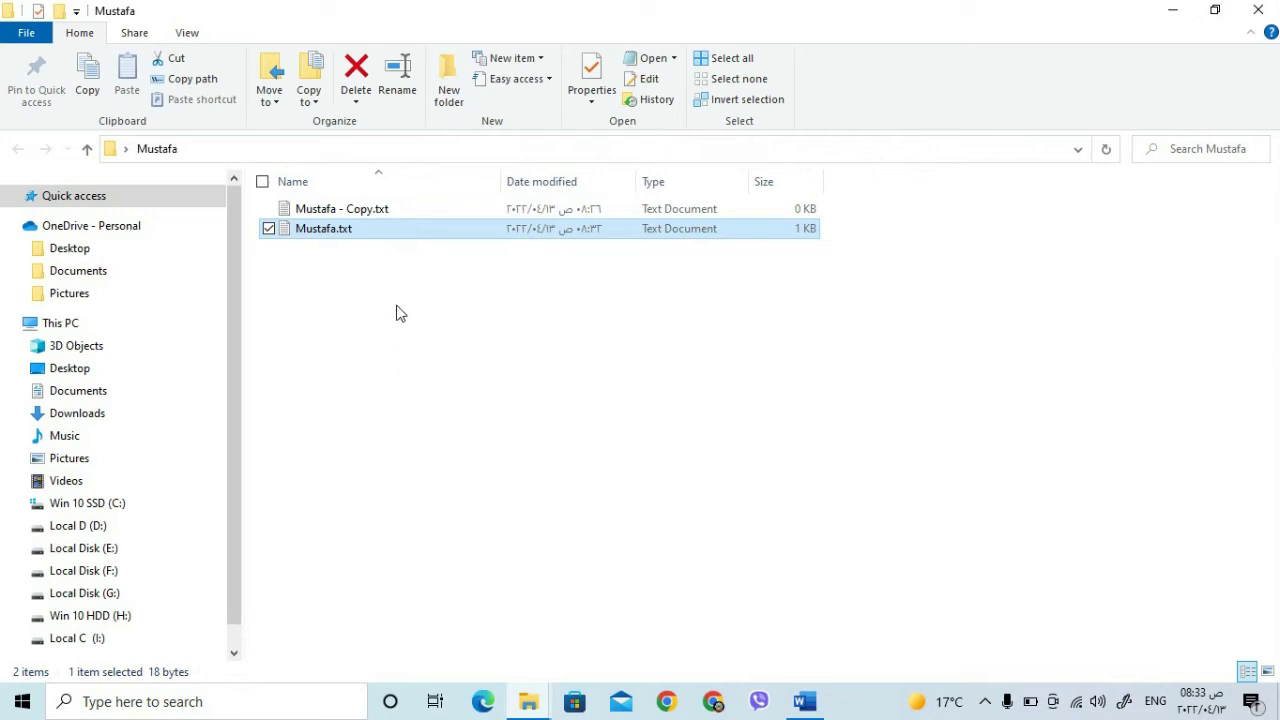
pyautogui.rightClick(332, 231)
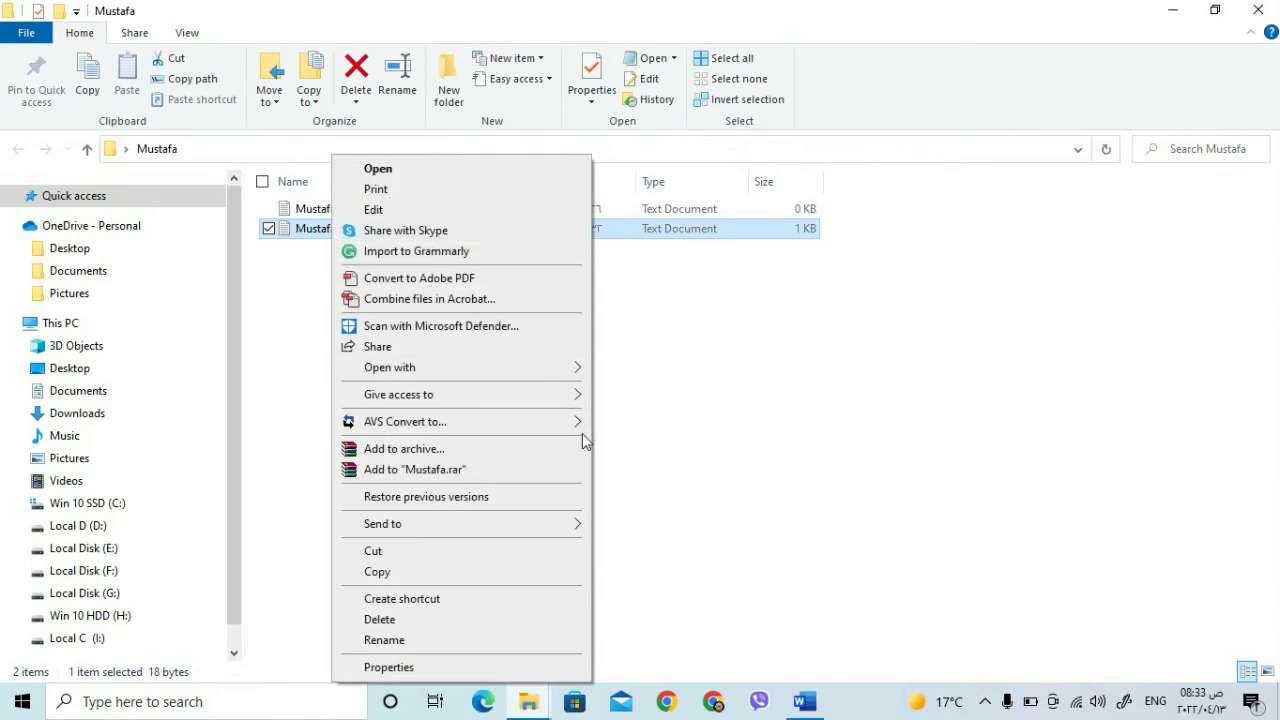
pyautogui.click(440, 603)
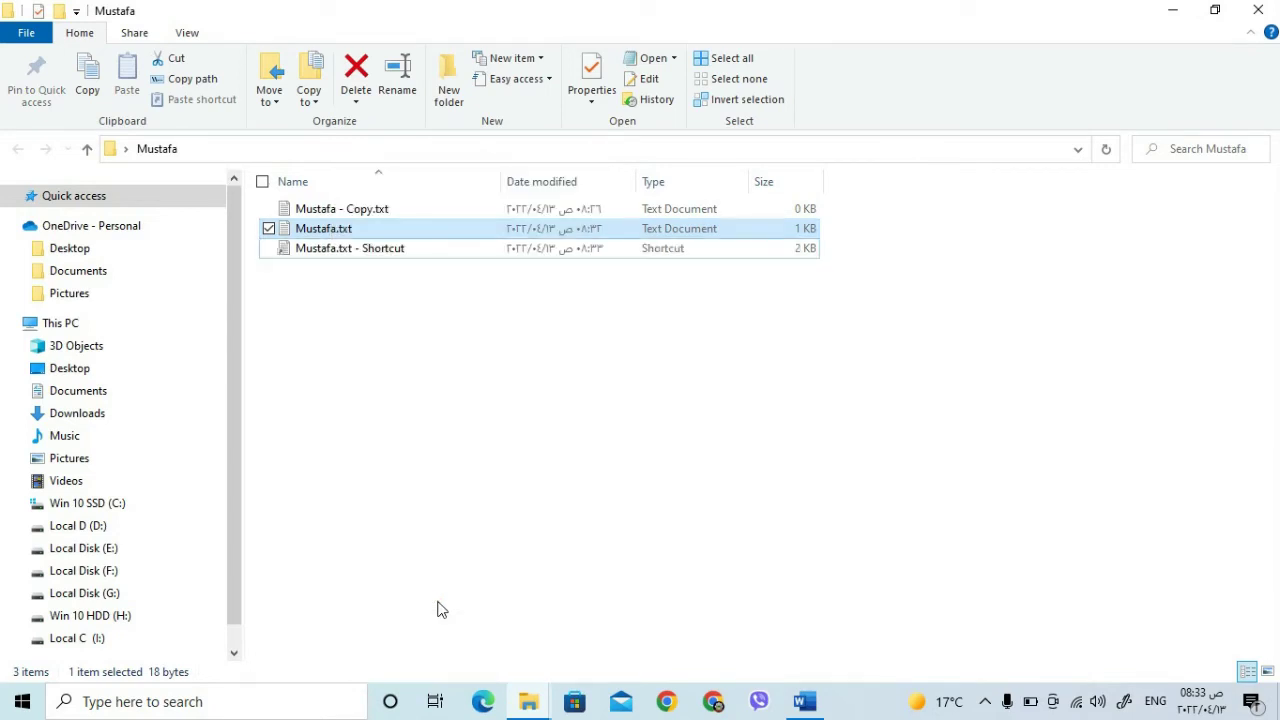
# Send a shortcut of the original text file to the desktop and restore the folder window to its smaller size.
pyautogui.rightClick(350, 235)
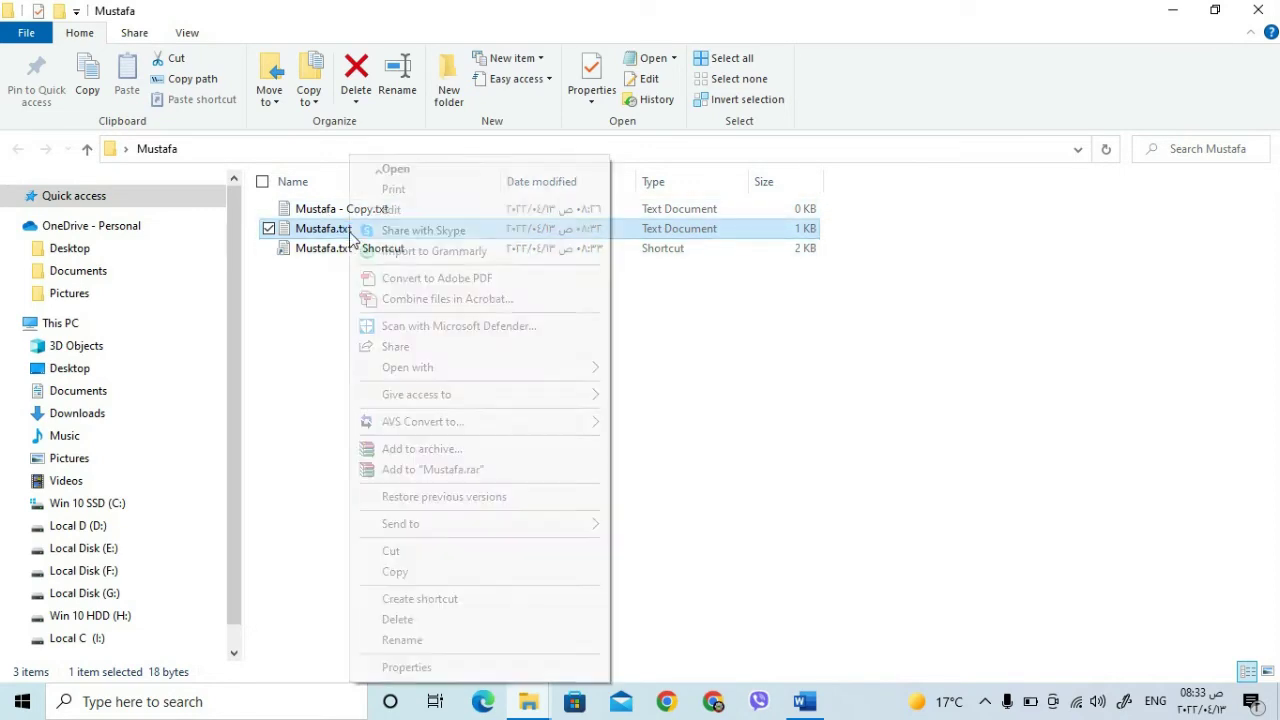
pyautogui.moveTo(449, 529)
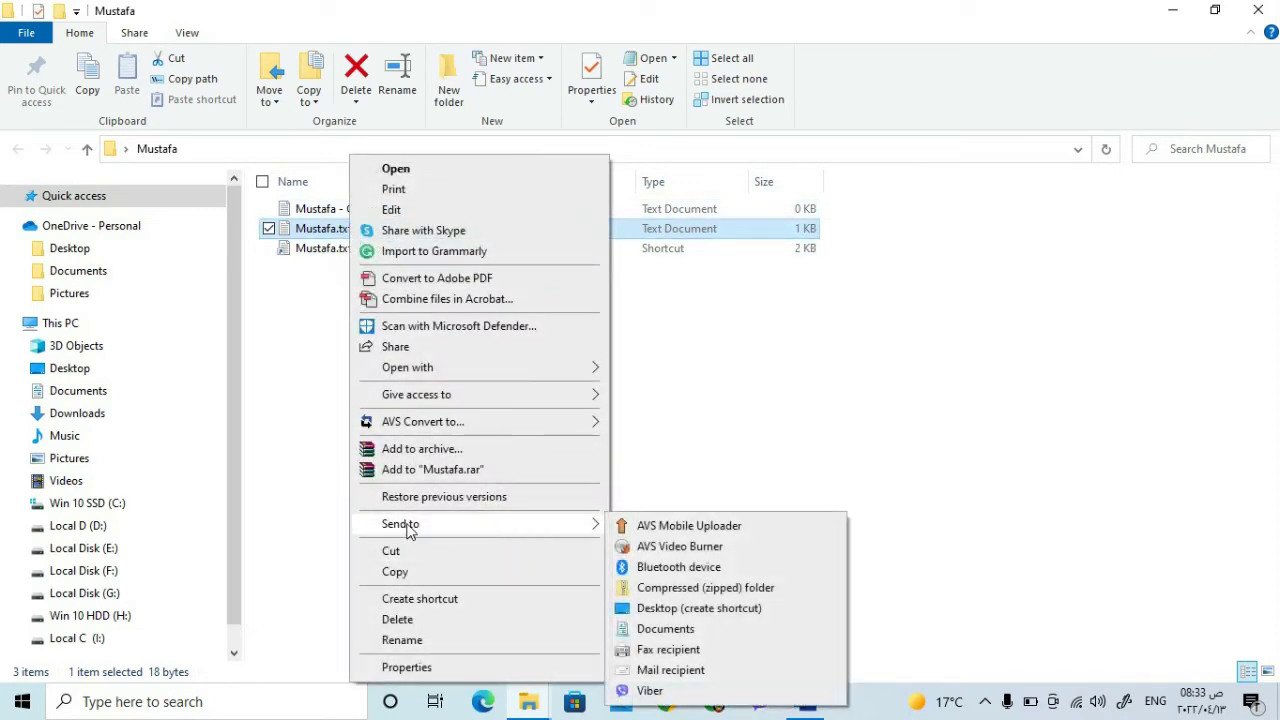
pyautogui.click(671, 608)
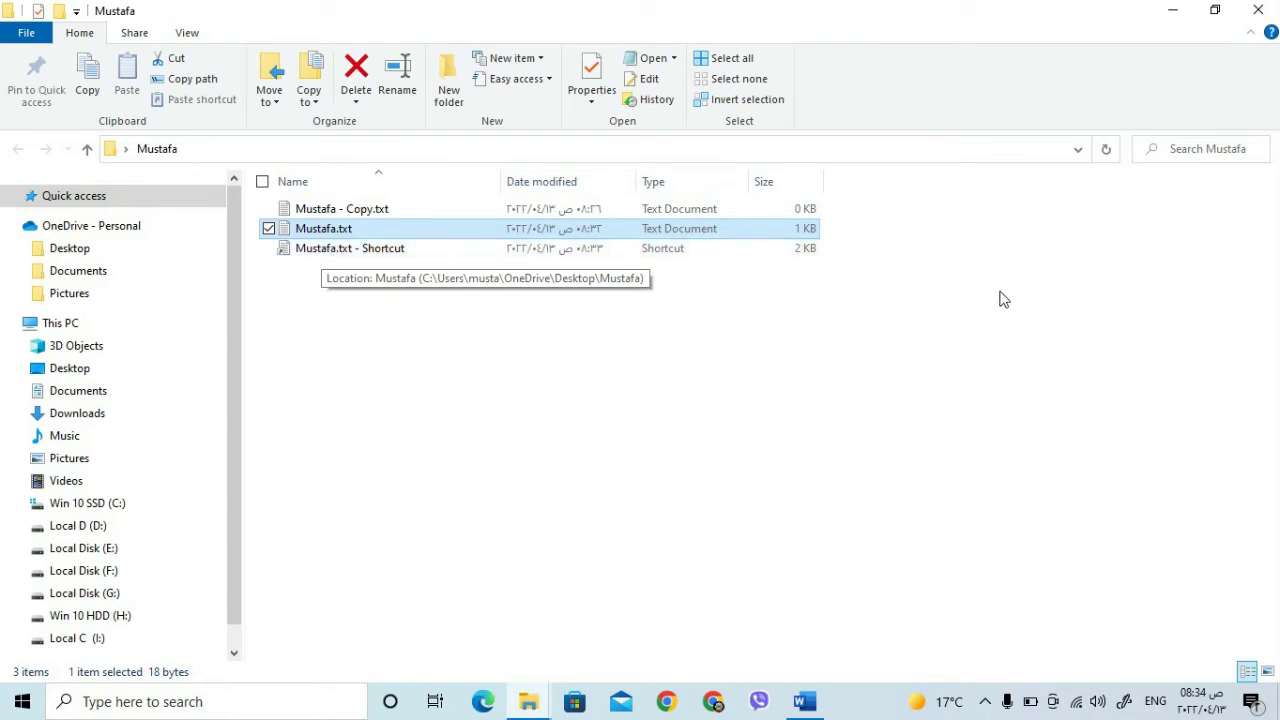
pyautogui.click(1216, 8)
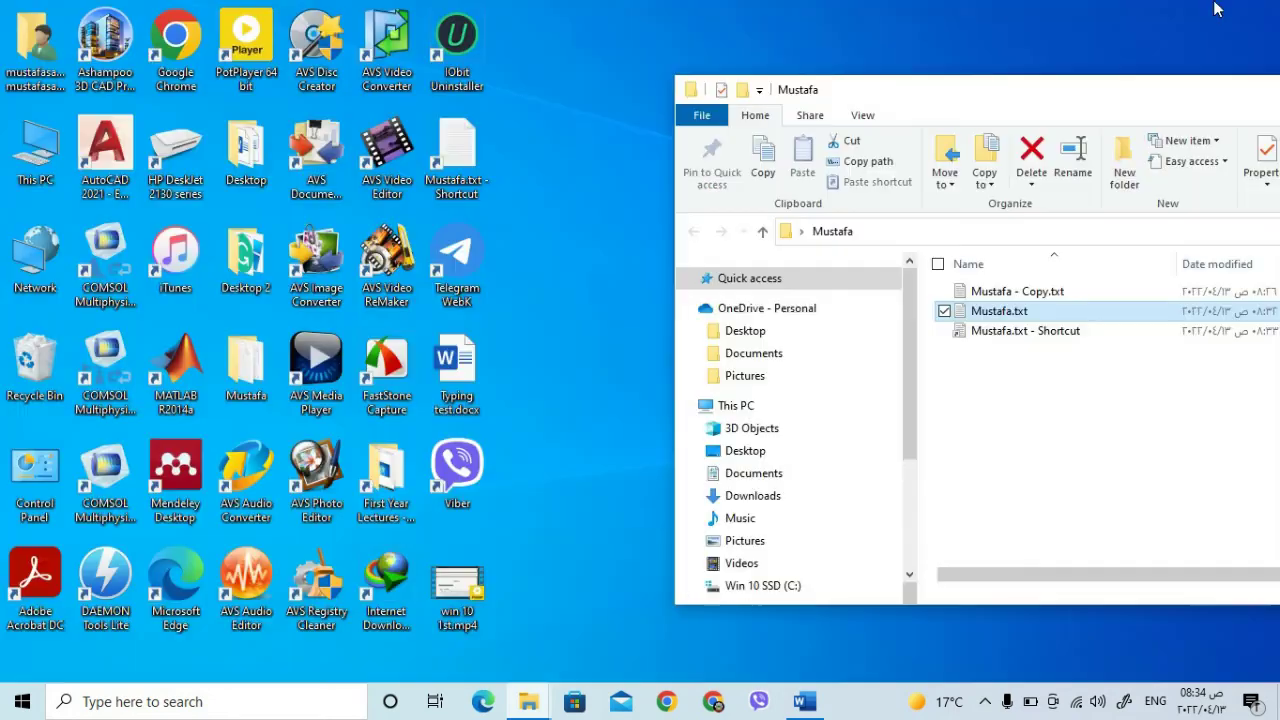
# Delete the text file's shortcut from the desktop and the one inside the folder.
pyautogui.click(468, 185)
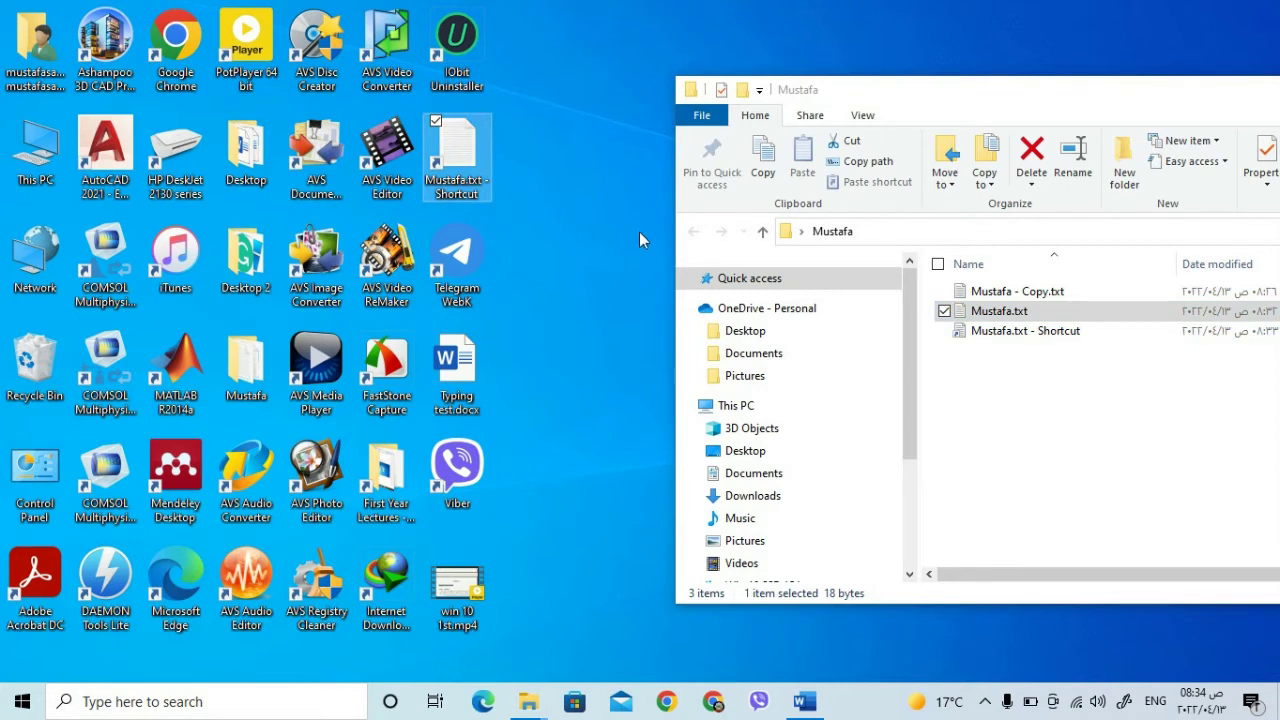
pyautogui.press('Delete')
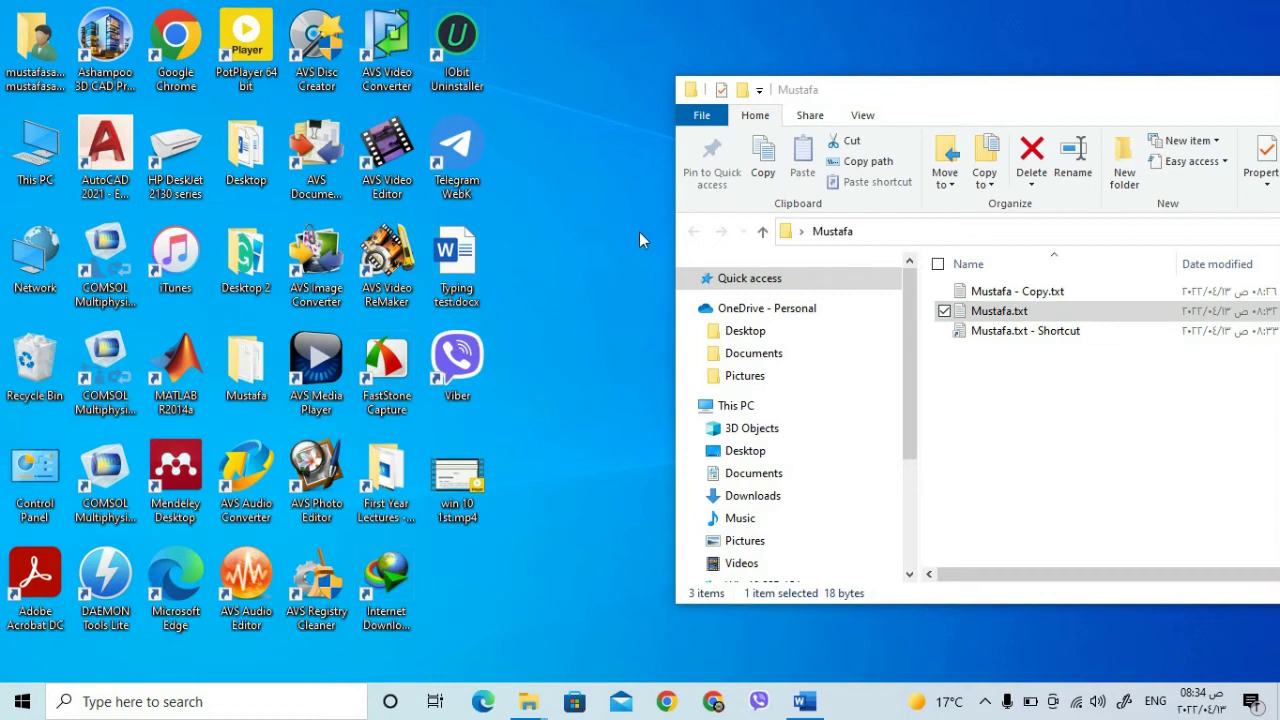
pyautogui.click(1018, 332)
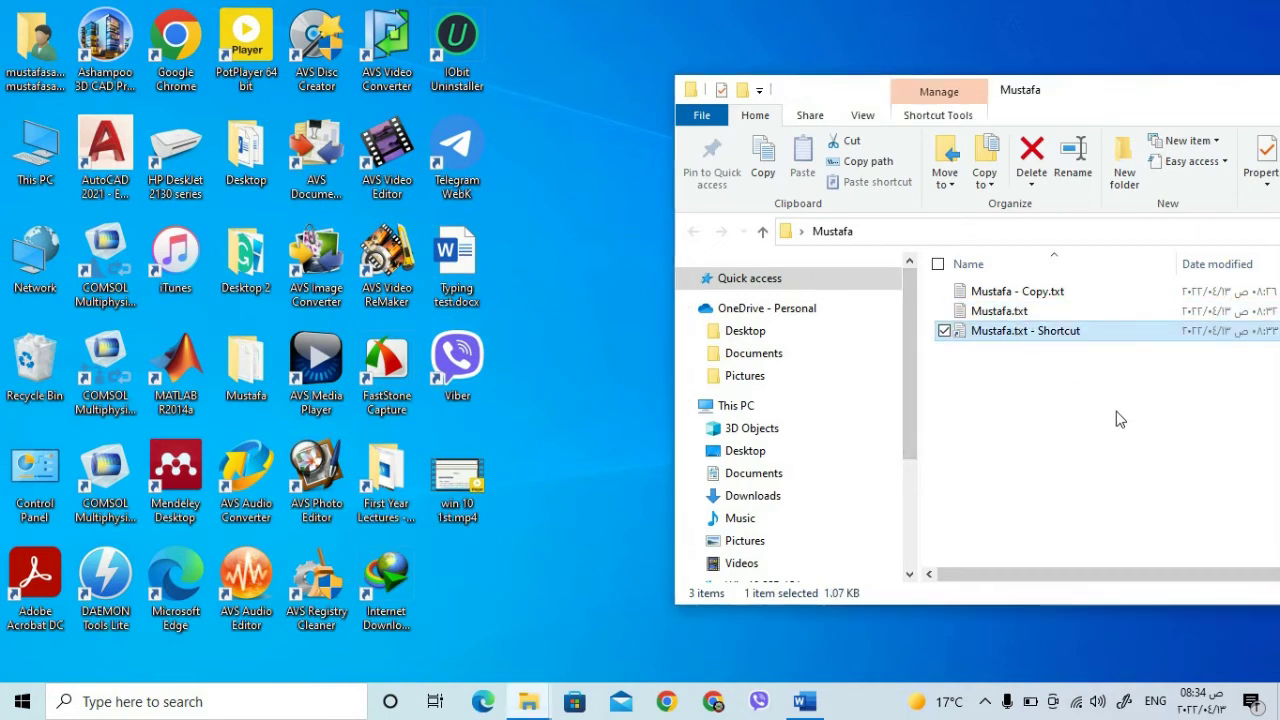
pyautogui.press('Delete')
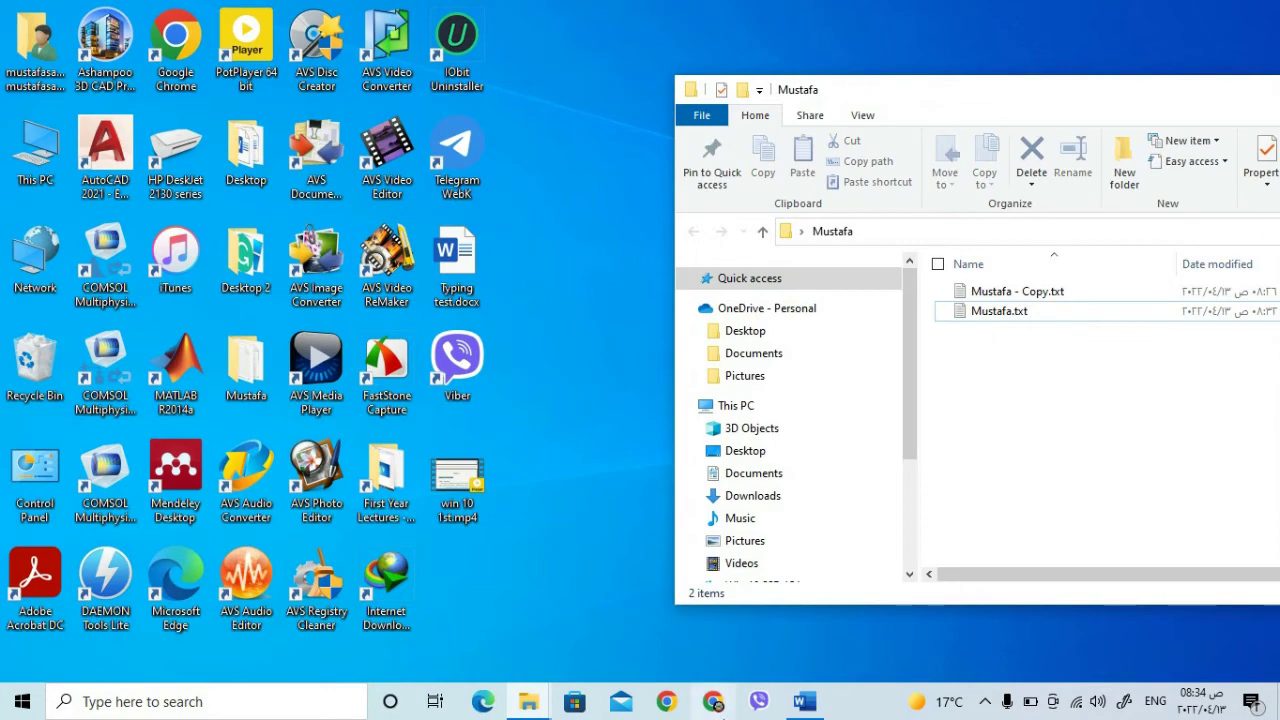
# Switch to Word and examine the lecture's keyboard shortcut instructions, highlighting the key combinations for cut, paste and copy.
pyautogui.click(805, 702)
pyautogui.scroll(-8, 846, 450)
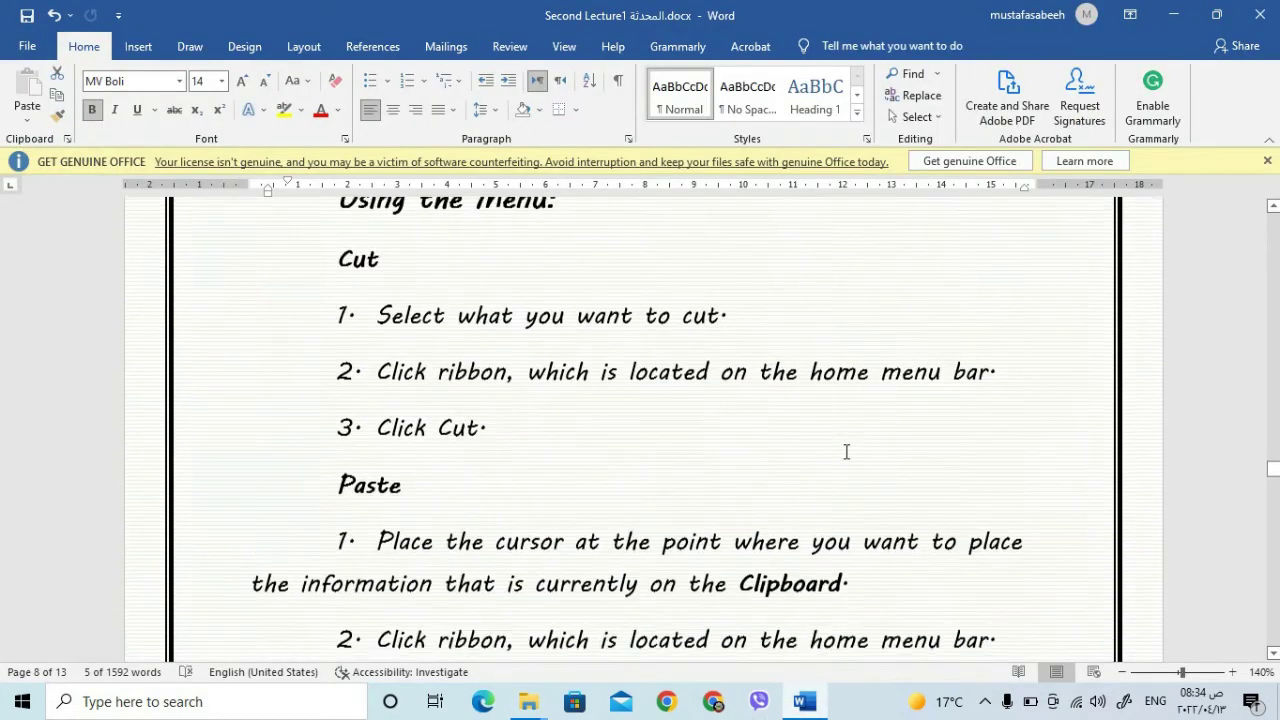
pyautogui.scroll(-6, 846, 452)
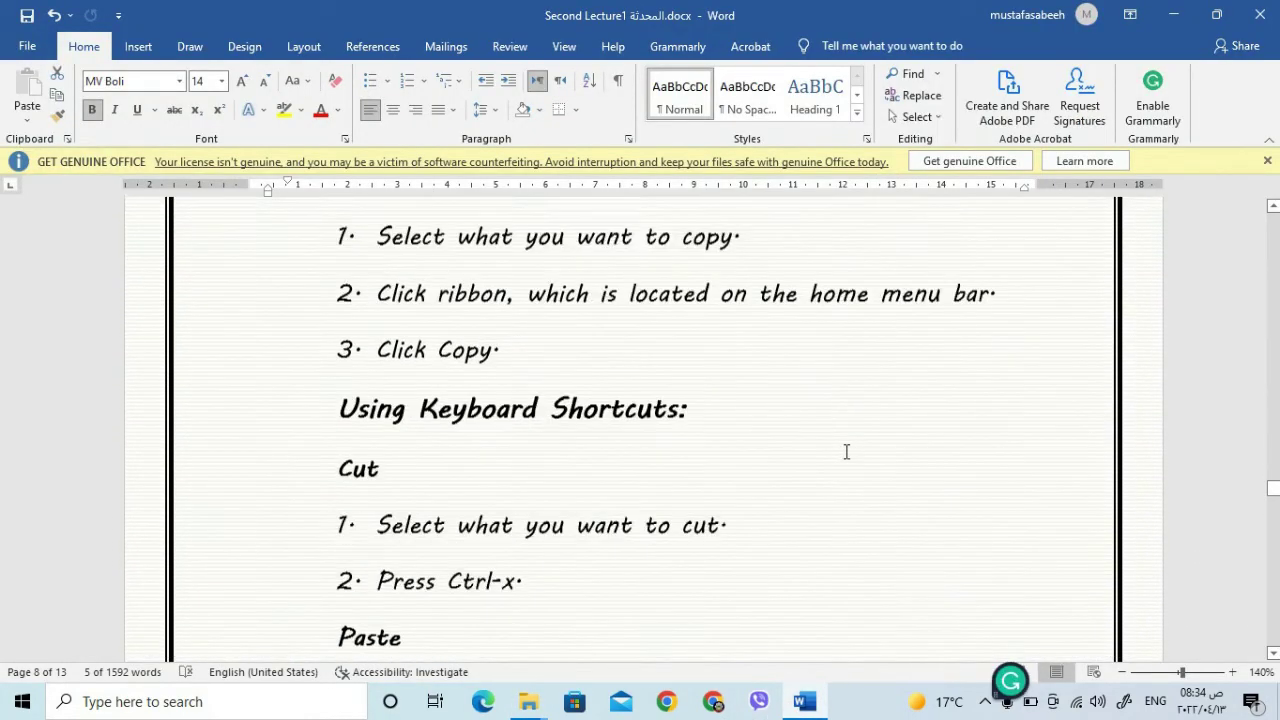
pyautogui.scroll(-1, 845, 452)
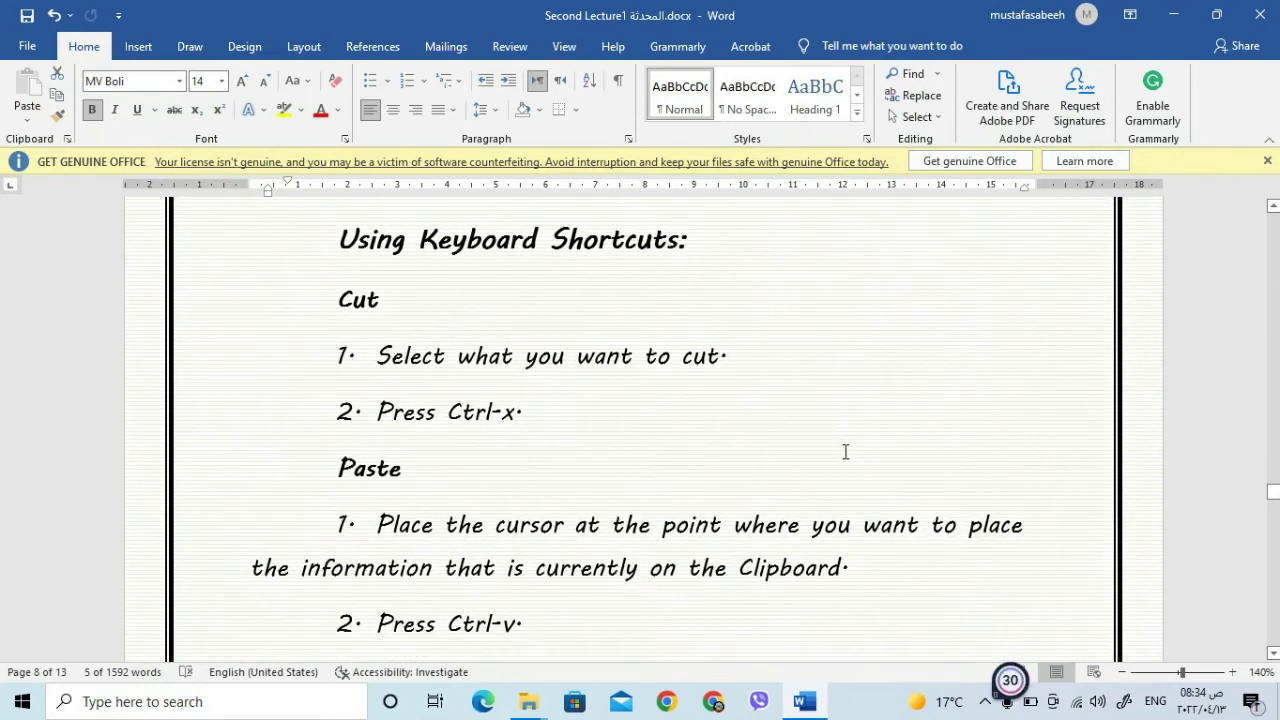
pyautogui.scroll(-1, 846, 450)
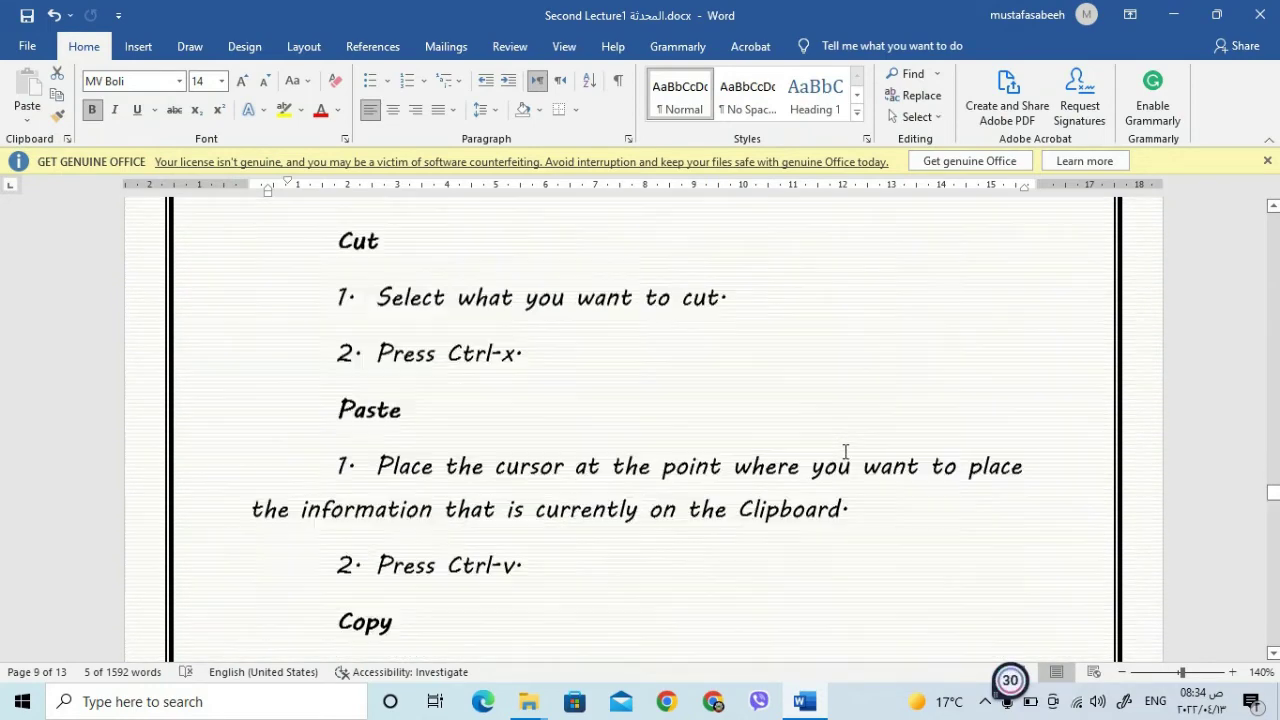
pyautogui.scroll(2, 469, 307)
pyautogui.scroll(-1, 569, 469)
pyautogui.moveTo(446, 411); pyautogui.dragTo(513, 411)
pyautogui.scroll(-2, 512, 410)
pyautogui.scroll(-2, 512, 410)
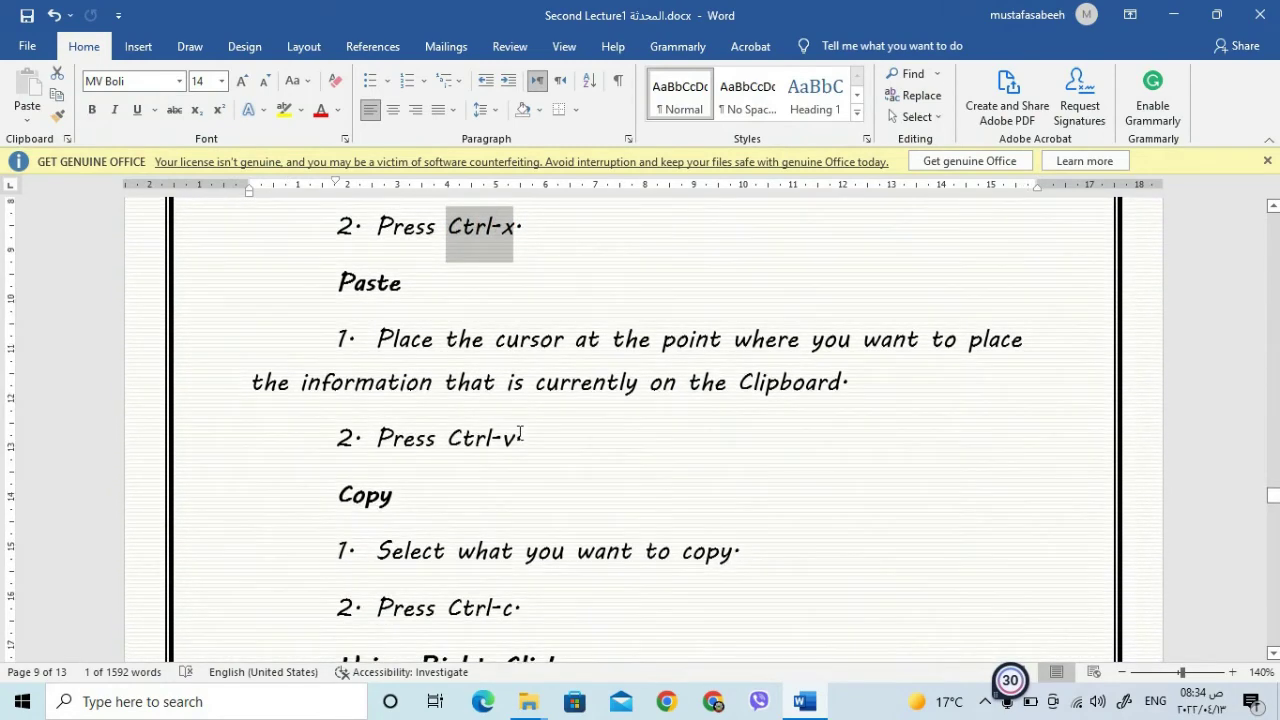
pyautogui.moveTo(450, 440); pyautogui.dragTo(531, 437)
pyautogui.scroll(-3, 534, 466)
pyautogui.moveTo(453, 358); pyautogui.dragTo(521, 360)
pyautogui.scroll(3, 440, 370)
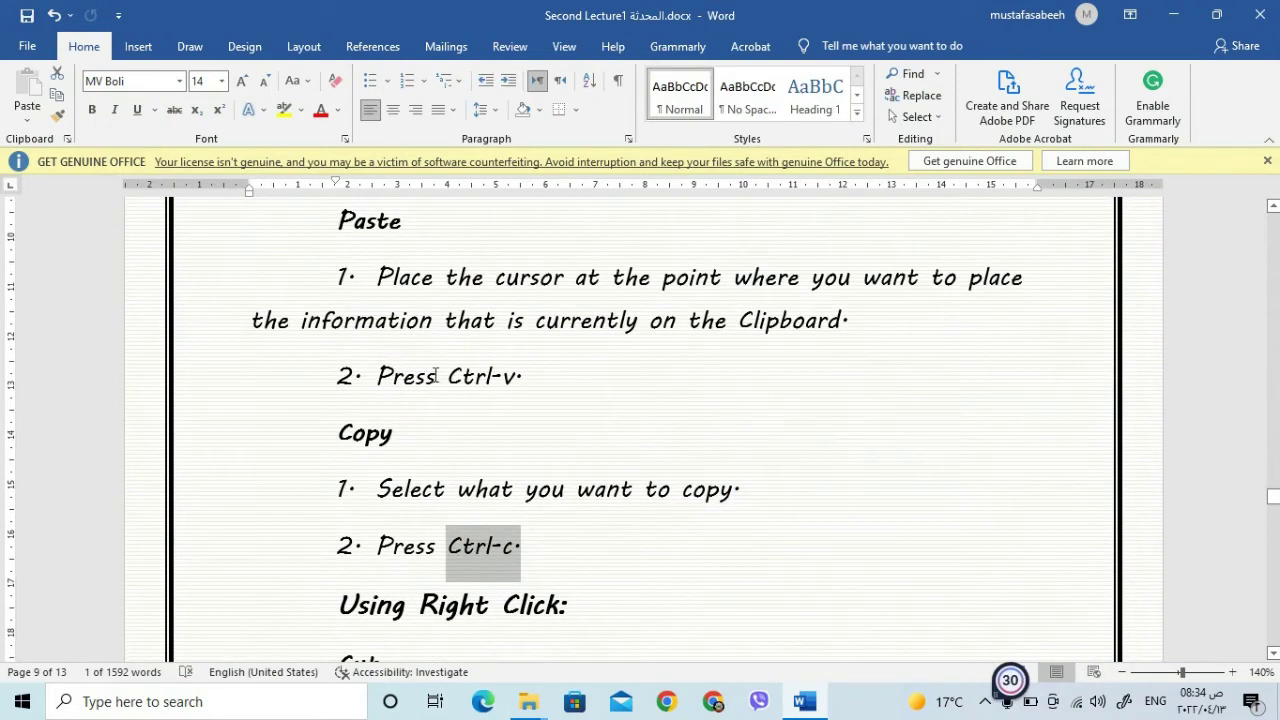
pyautogui.scroll(2, 435, 375)
pyautogui.scroll(-4, 430, 350)
pyautogui.scroll(2, 433, 340)
pyautogui.scroll(1, 433, 340)
# Review the lecture's Using Right Click instructions for cut, paste and copy, comparing them with the earlier methods.
pyautogui.scroll(-5, 460, 449)
pyautogui.scroll(-3, 460, 470)
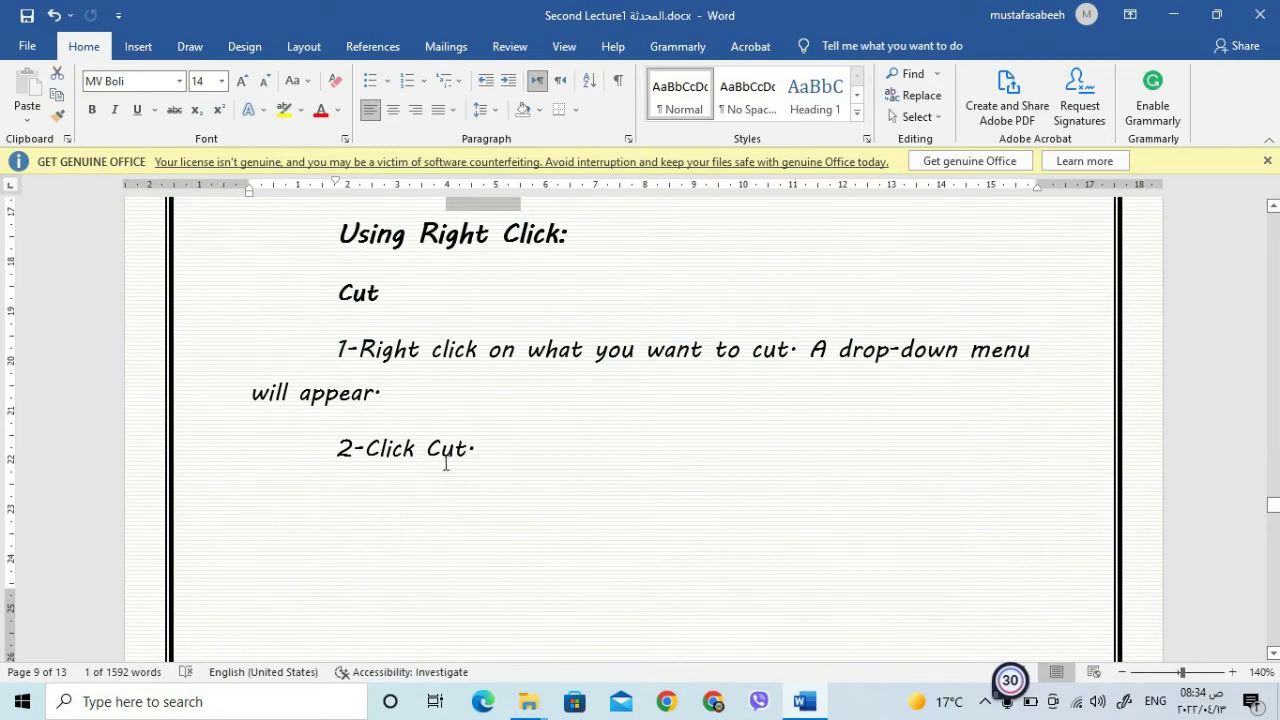
pyautogui.scroll(-15, 441, 463)
pyautogui.scroll(-3, 452, 464)
pyautogui.scroll(18, 455, 468)
pyautogui.scroll(9, 457, 471)
pyautogui.scroll(-7, 480, 472)
pyautogui.scroll(-3, 480, 420)
pyautogui.scroll(1, 490, 376)
pyautogui.scroll(-5, 497, 400)
pyautogui.scroll(-15, 497, 419)
# Read the Opening the Search Companion section about the main search box and the File Explorer search box.
pyautogui.scroll(-1, 497, 423)
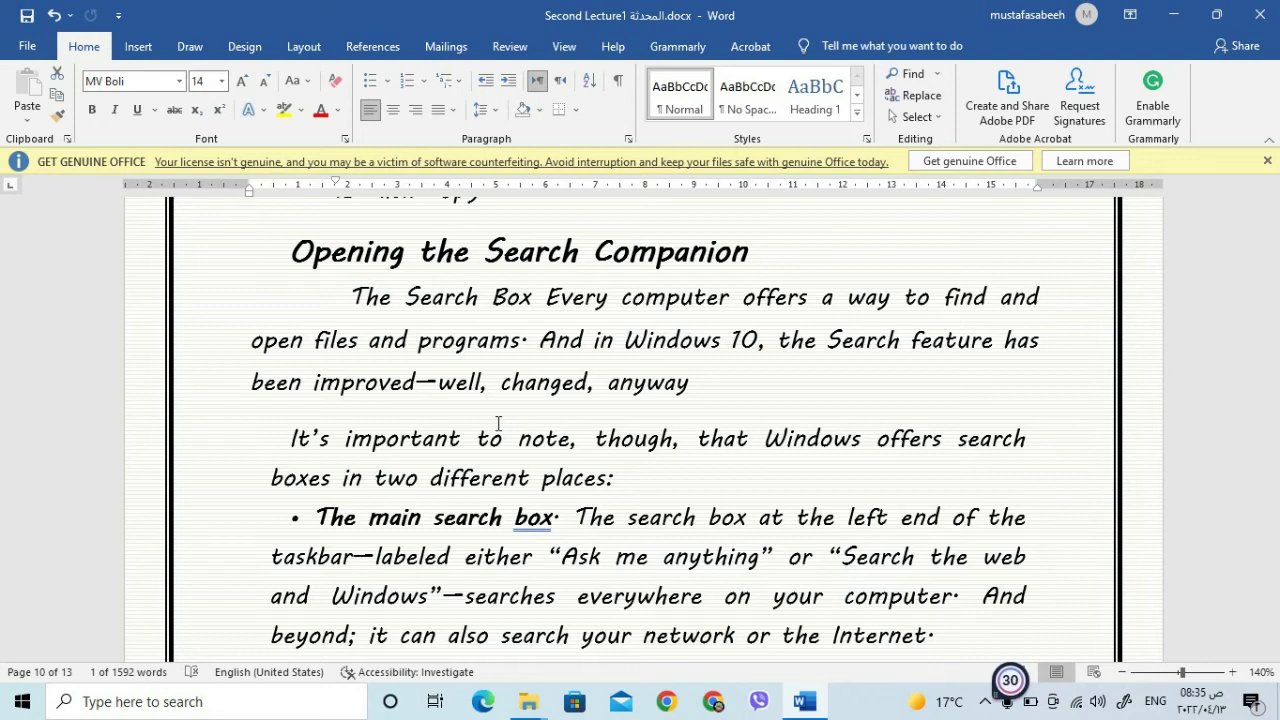
pyautogui.scroll(-1, 543, 560)
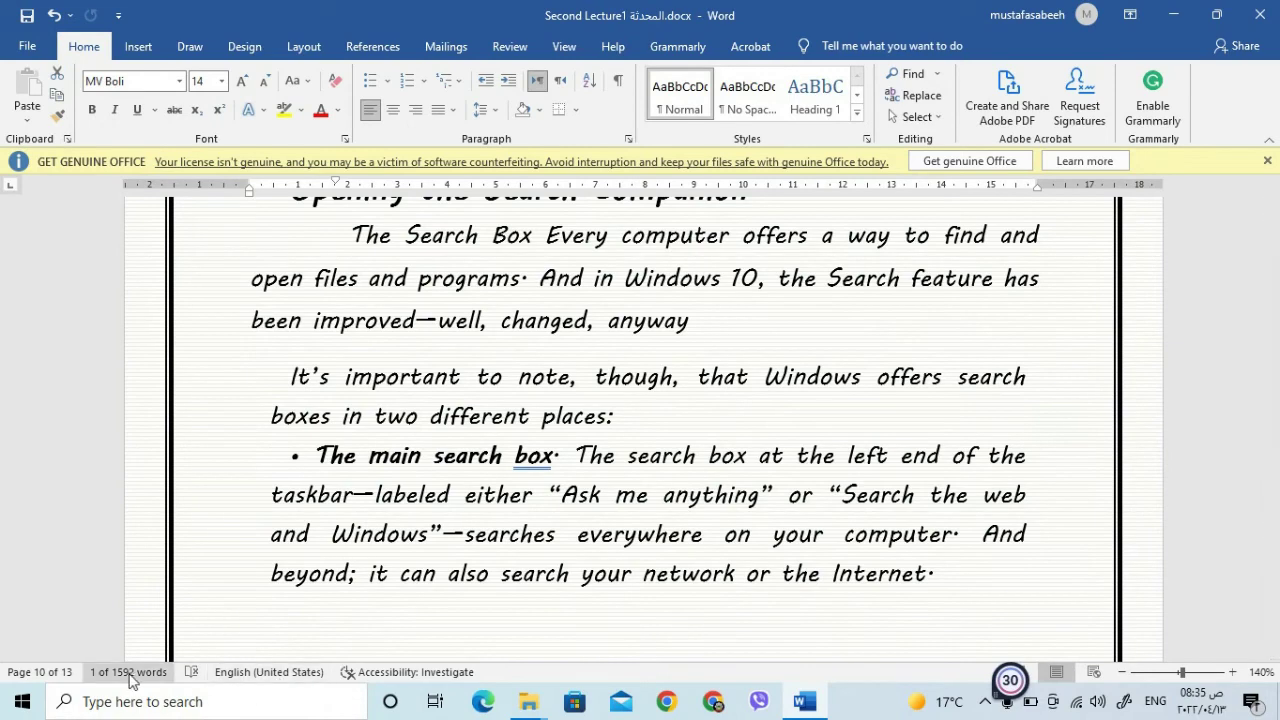
pyautogui.scroll(-10, 466, 478)
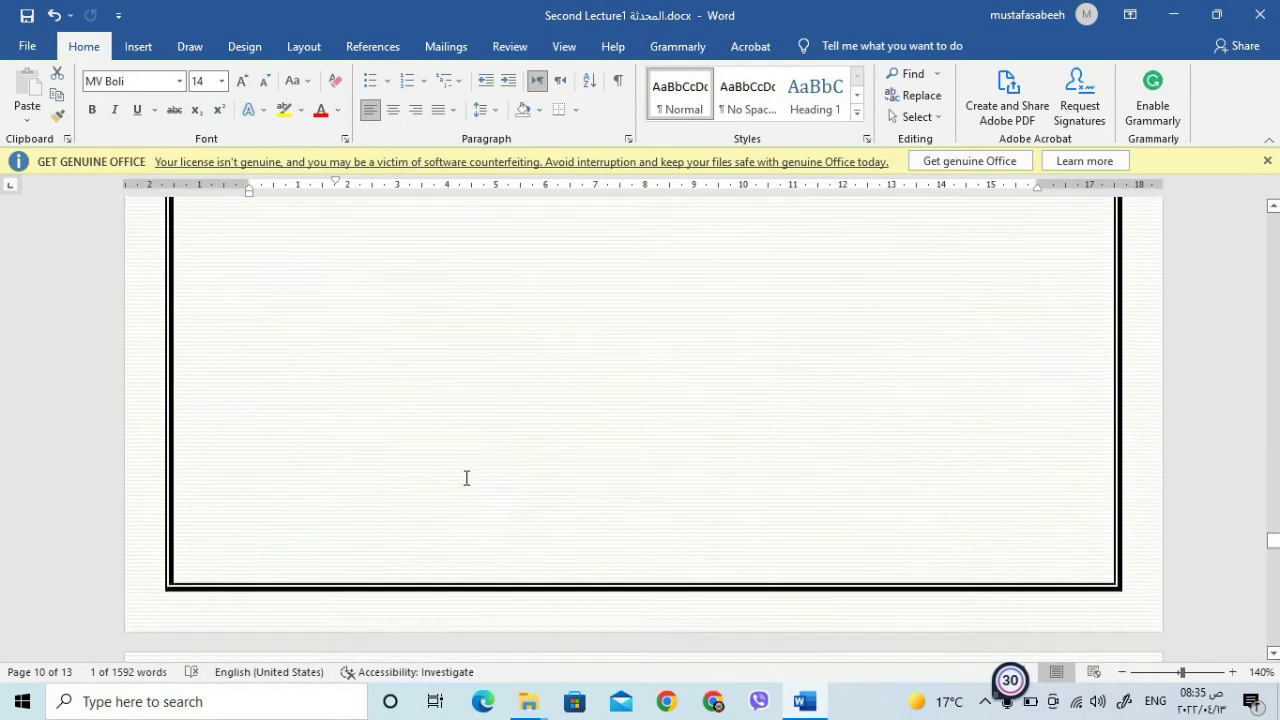
pyautogui.scroll(-10, 466, 478)
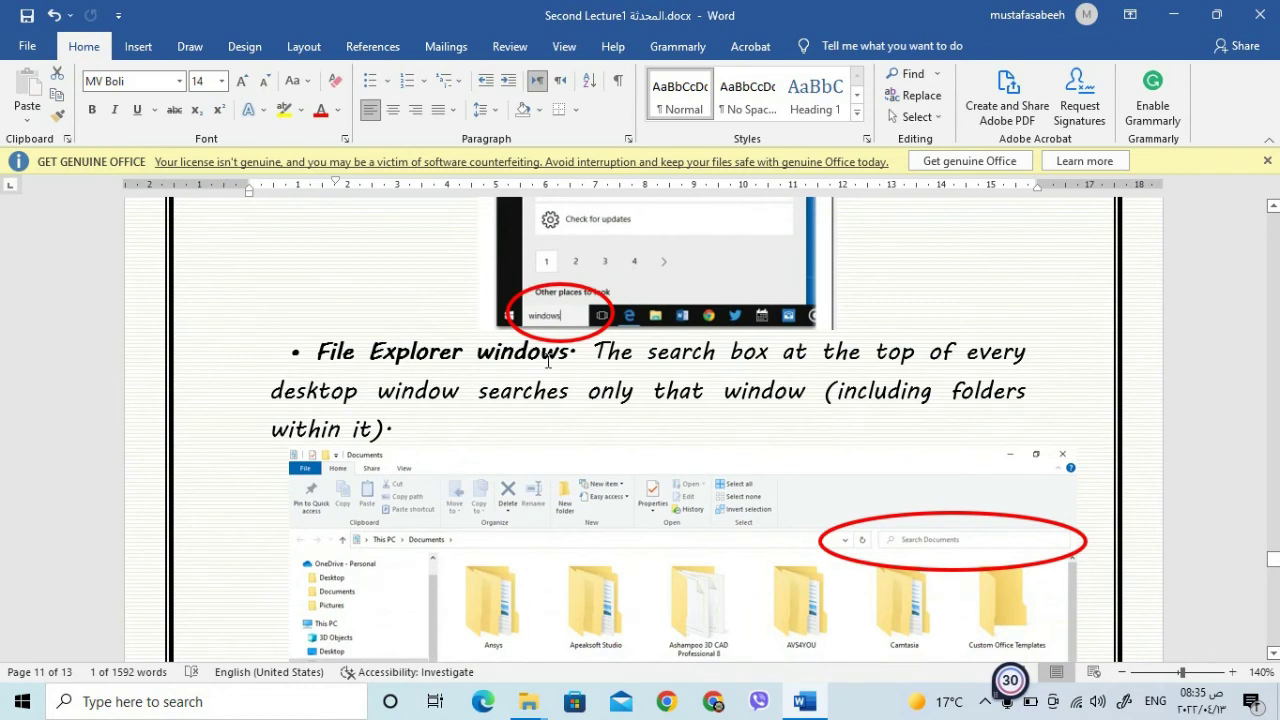
pyautogui.scroll(6, 362, 378)
pyautogui.scroll(15, 362, 378)
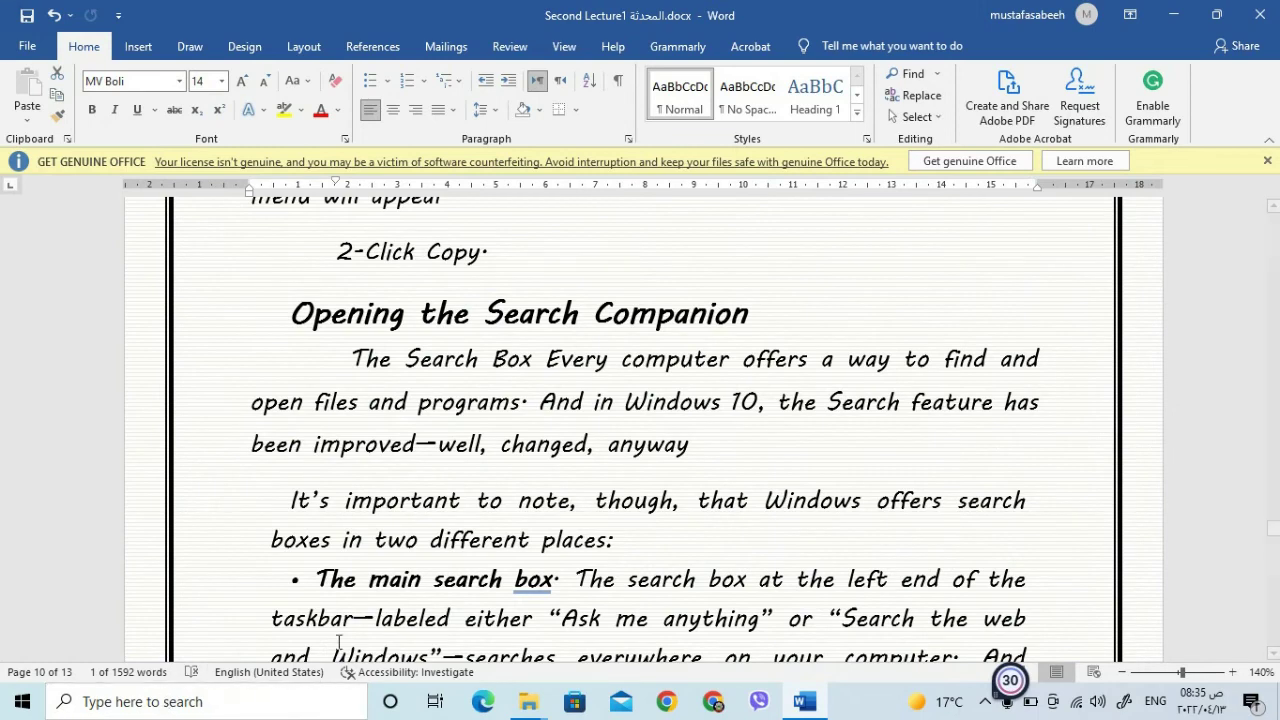
pyautogui.scroll(-8, 356, 484)
pyautogui.scroll(-10, 356, 484)
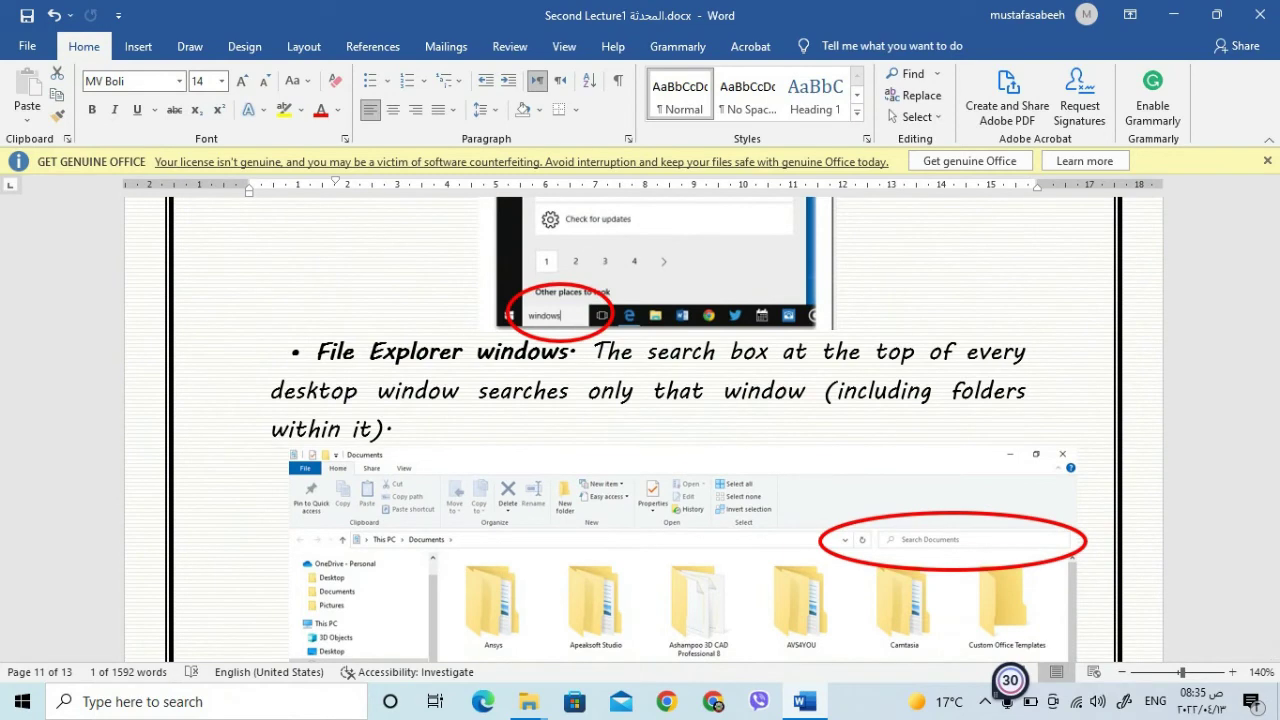
# Minimize the lecture document and close the folder window on the desktop.
pyautogui.click(1174, 14)
pyautogui.moveTo(1088, 100); pyautogui.dragTo(693, 137)
pyautogui.click(1075, 121)
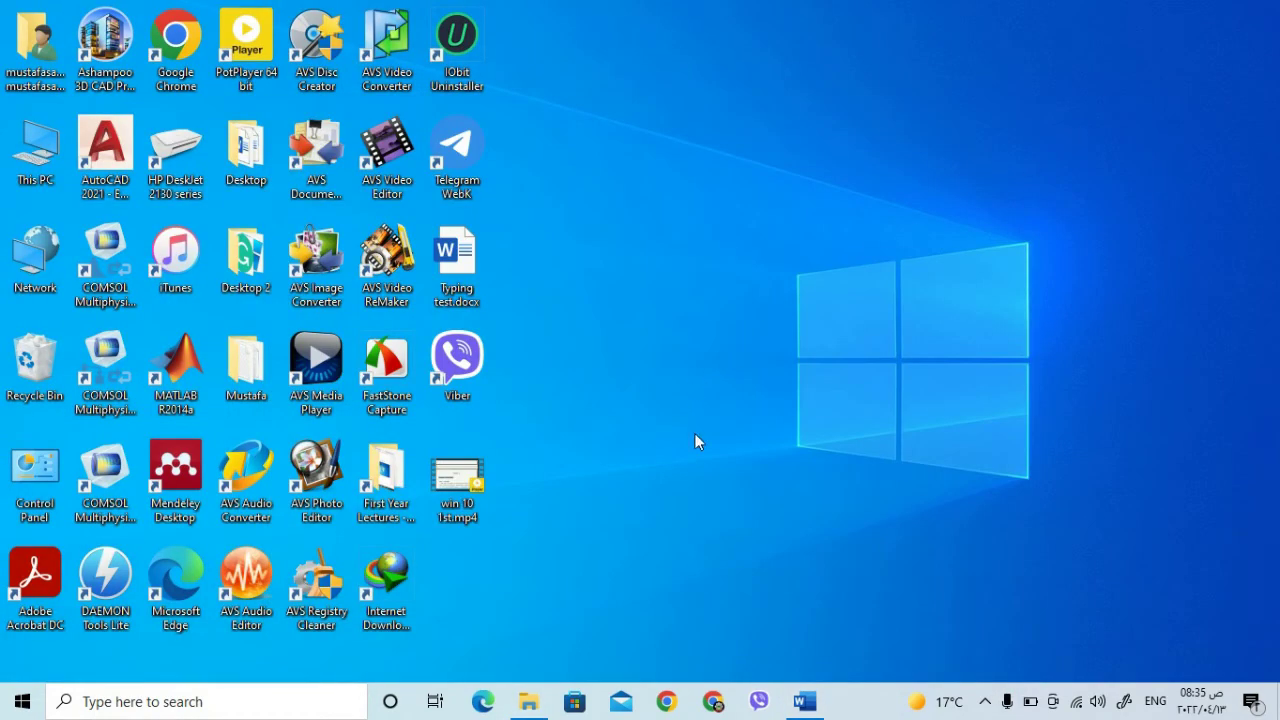
# Reopen the presenter's desktop folder in a maximized window to examine its search box, and minimize the window.
pyautogui.doubleClick(253, 388)
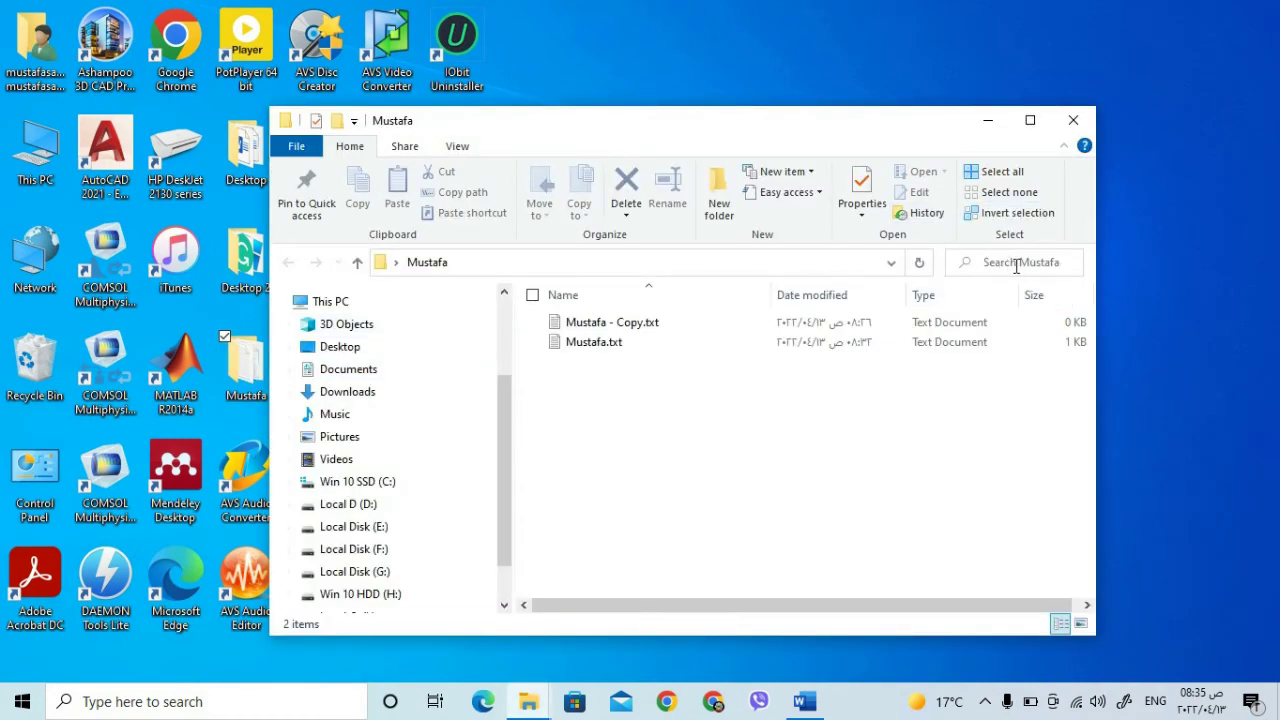
pyautogui.click(1030, 120)
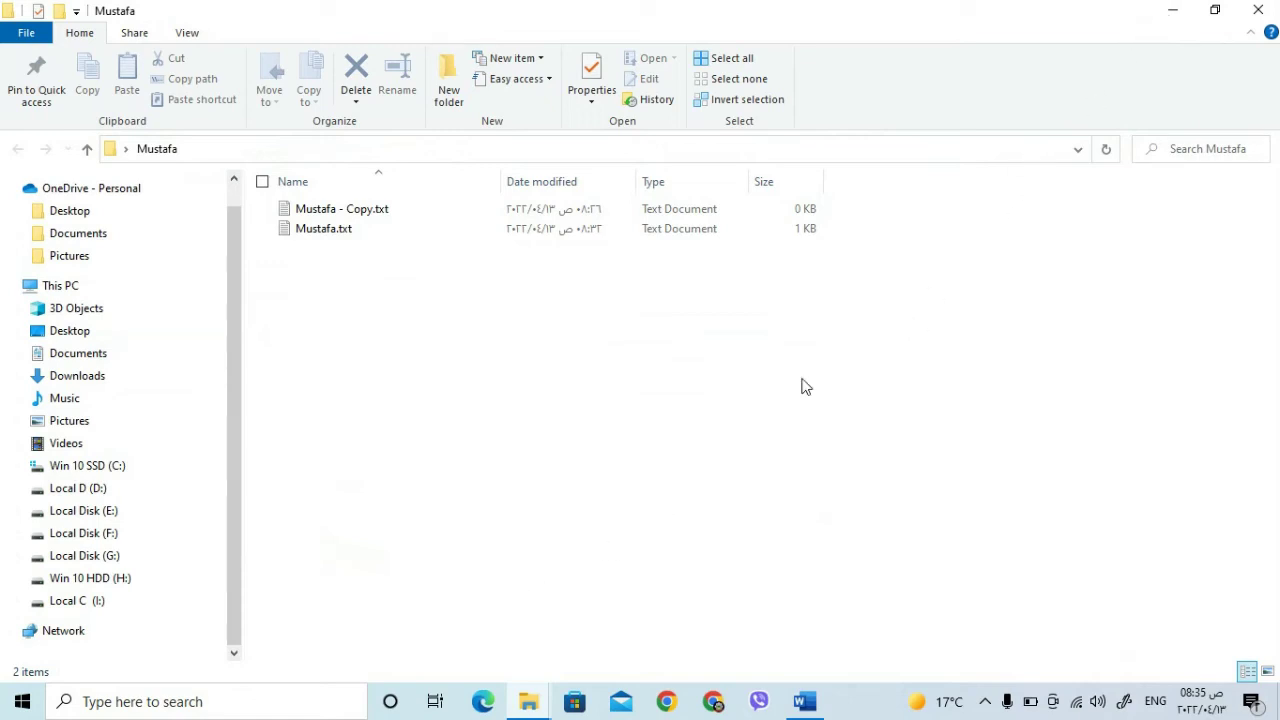
pyautogui.click(1172, 10)
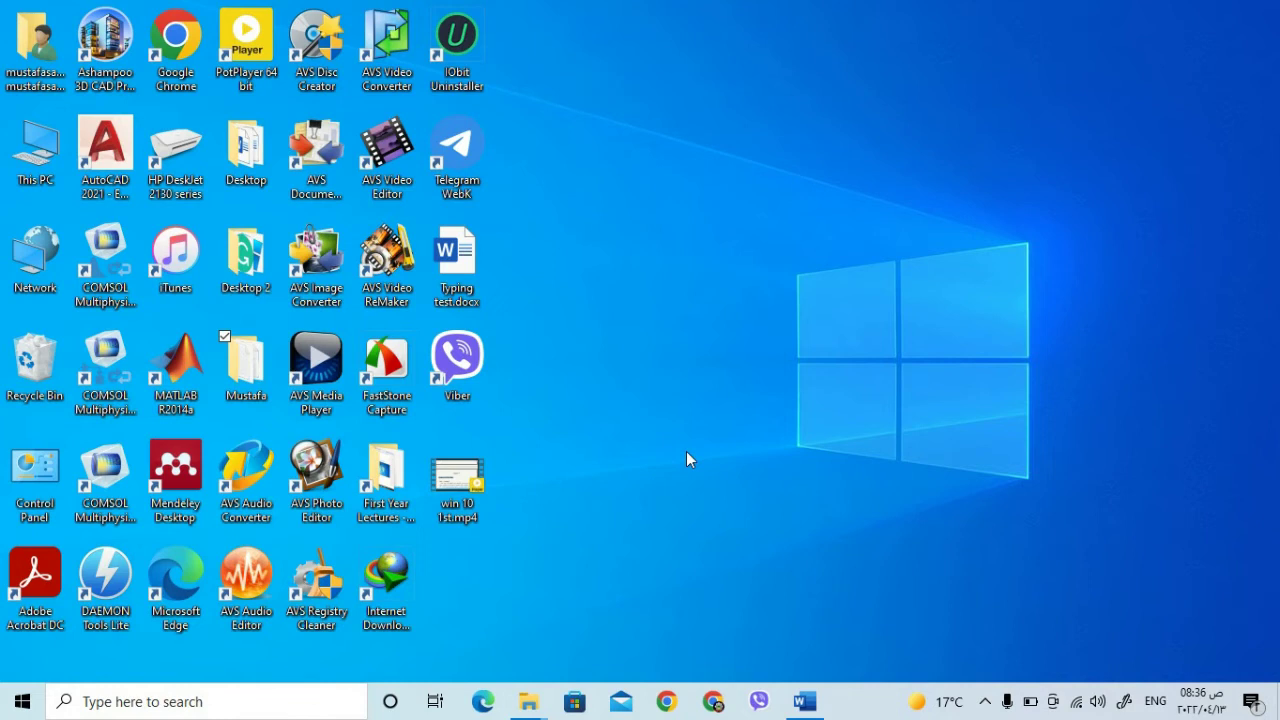
# Open This PC in a maximized window.
pyautogui.doubleClick(40, 165)
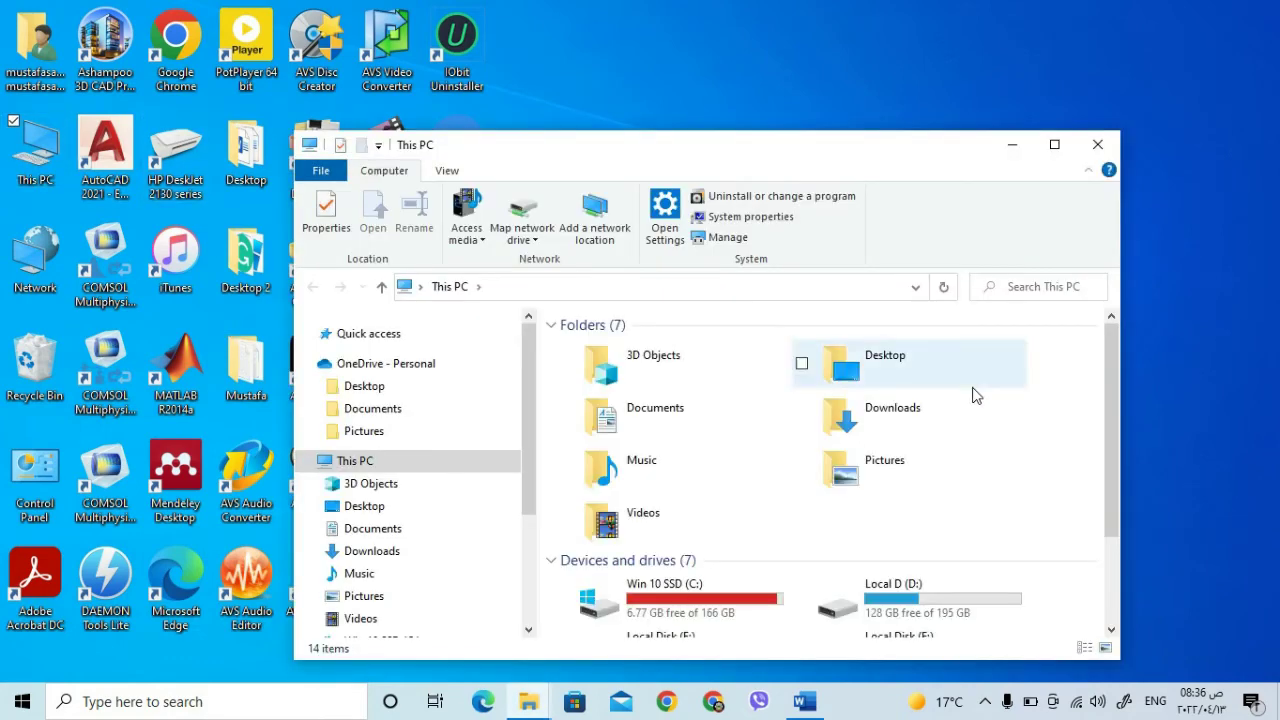
pyautogui.click(1054, 144)
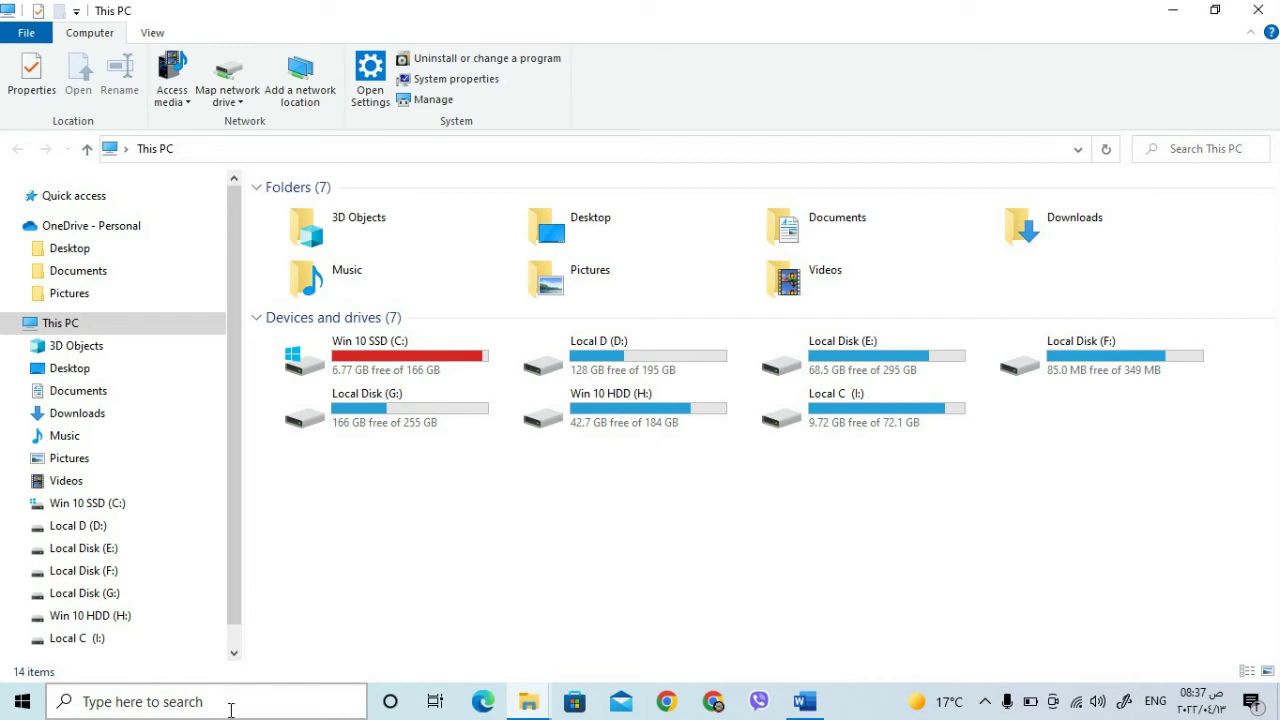
# Search Windows from the main search box for "word", and replace the query with the presenter's first name.
pyautogui.click(231, 709)
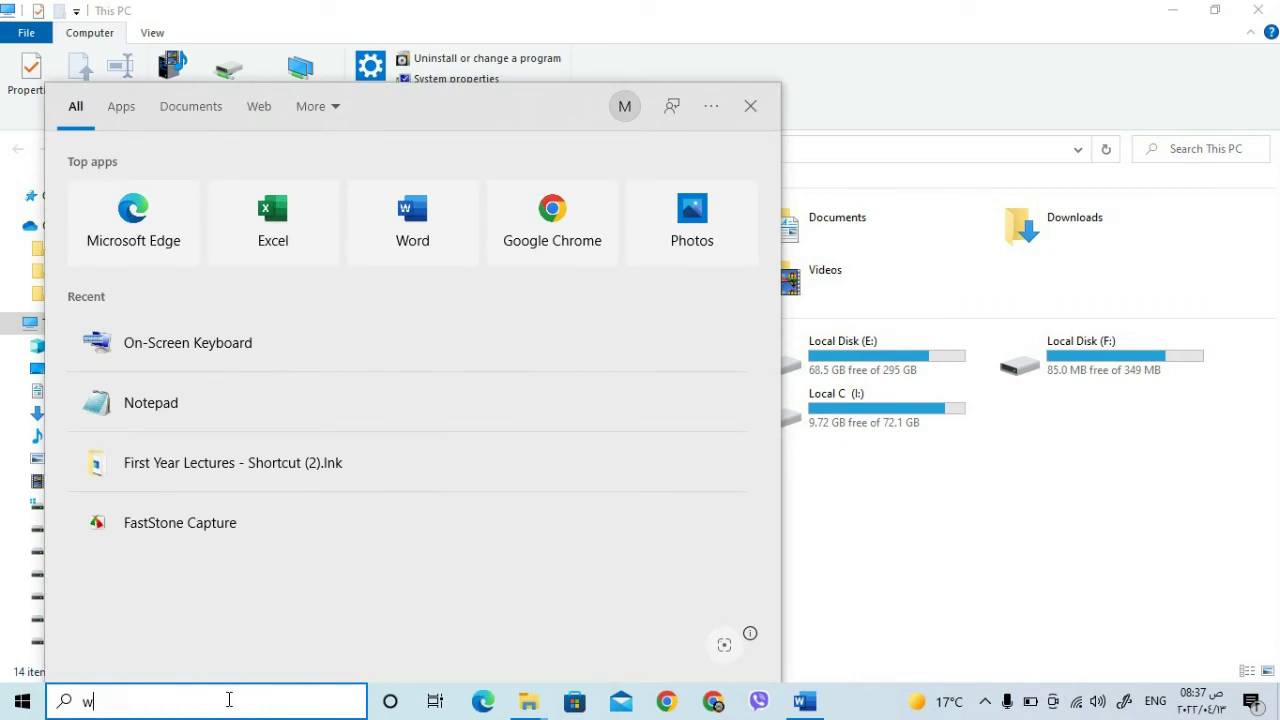
pyautogui.write('word')
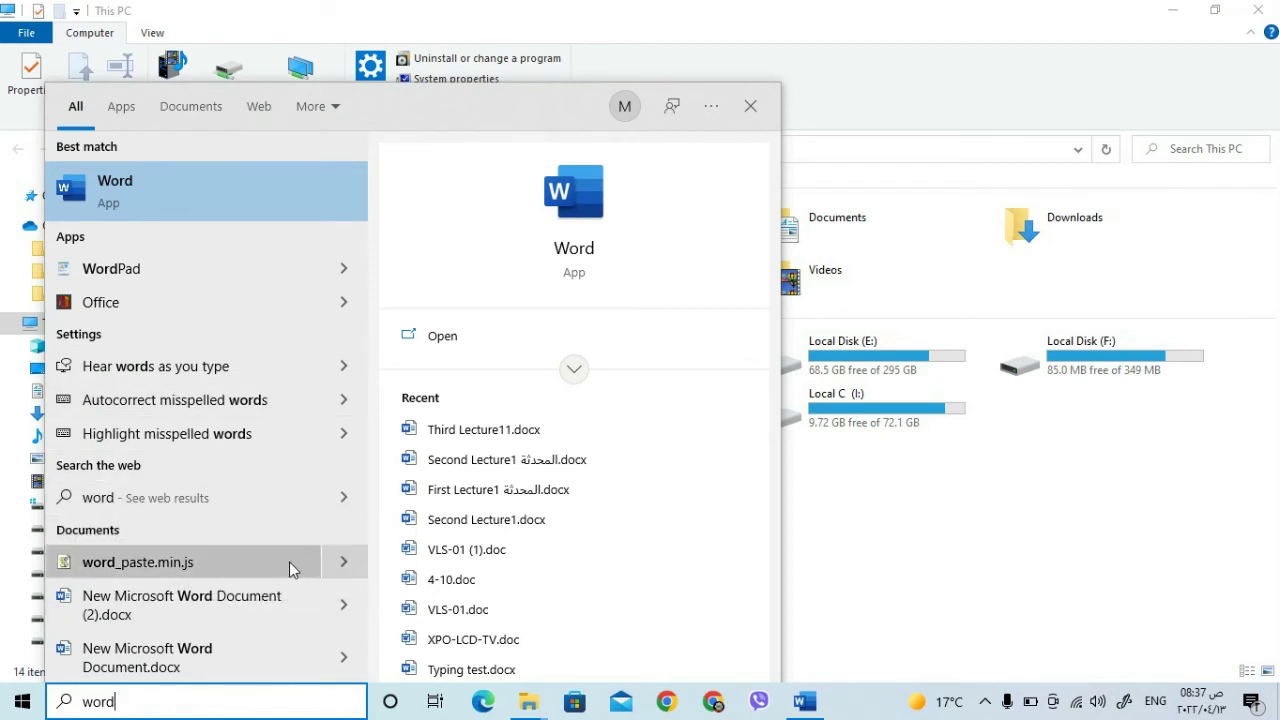
pyautogui.press('BackSpace')
pyautogui.press('BackSpace')
pyautogui.press('BackSpace')
pyautogui.press('BackSpace')
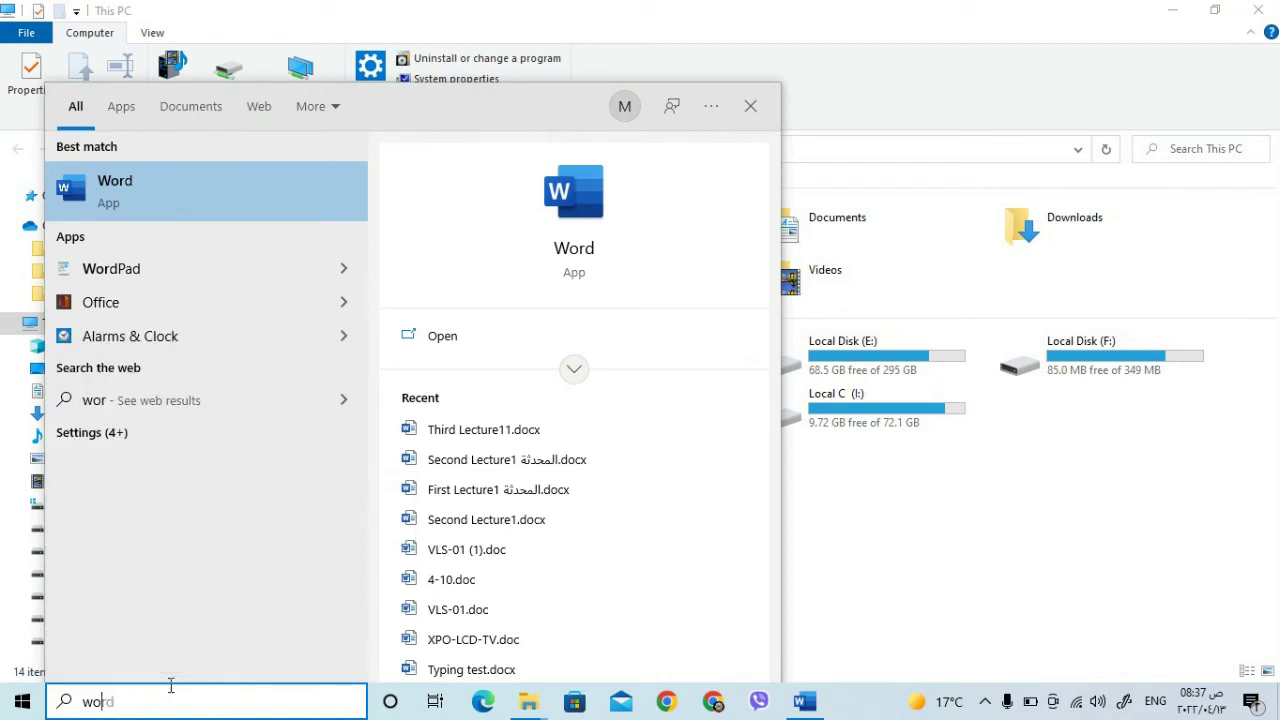
pyautogui.write('mustaf')
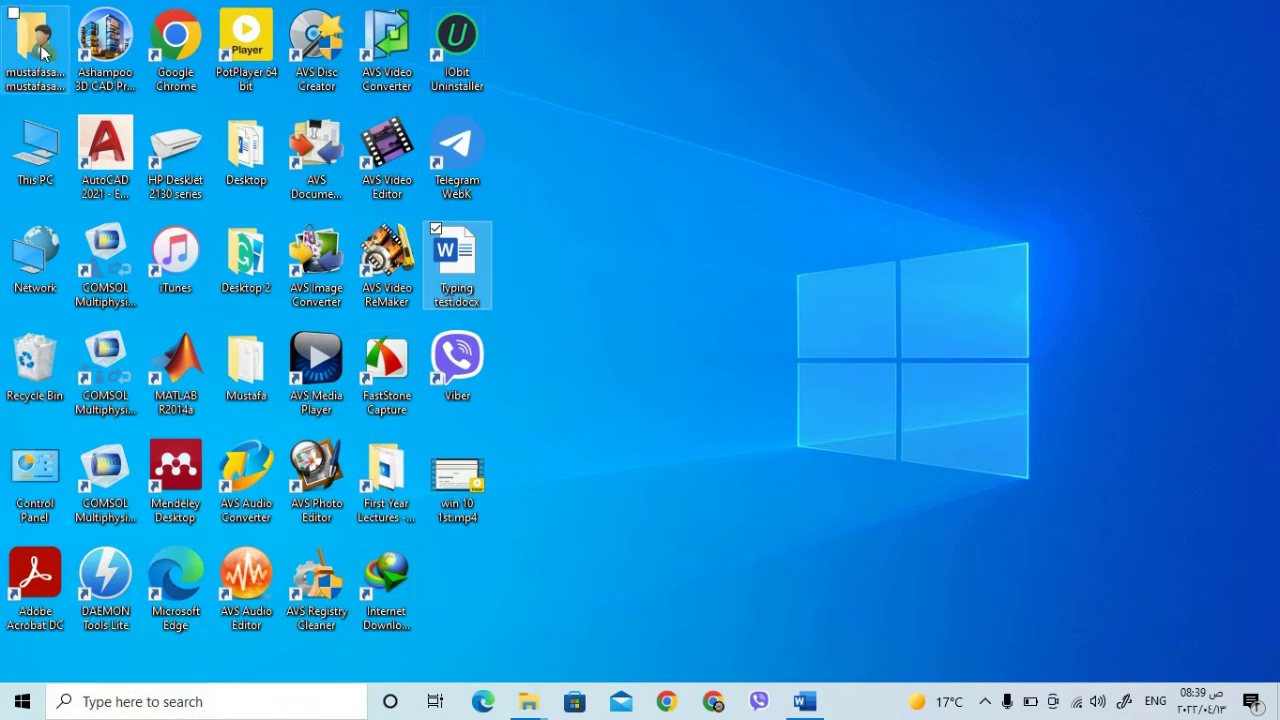
# Search Windows for "google" from the main search box, view its web results, and close the browser.
pyautogui.click(240, 705)
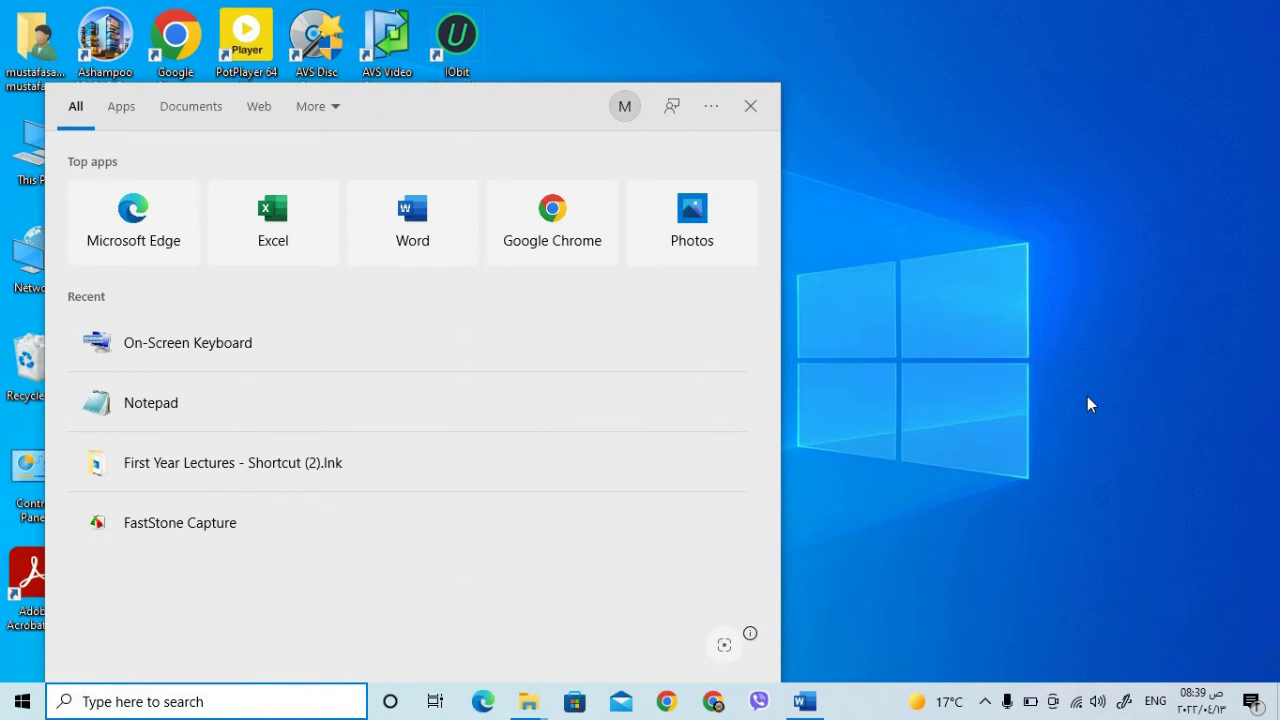
pyautogui.write('googl')
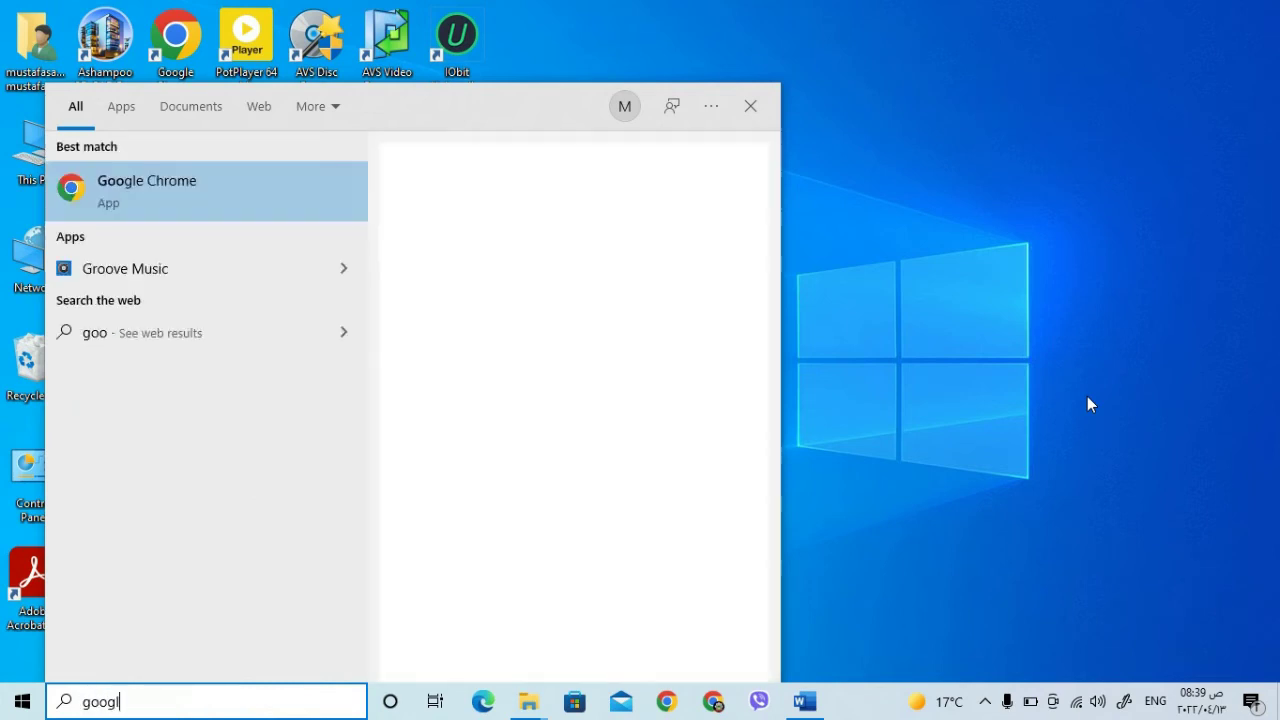
pyautogui.write('e')
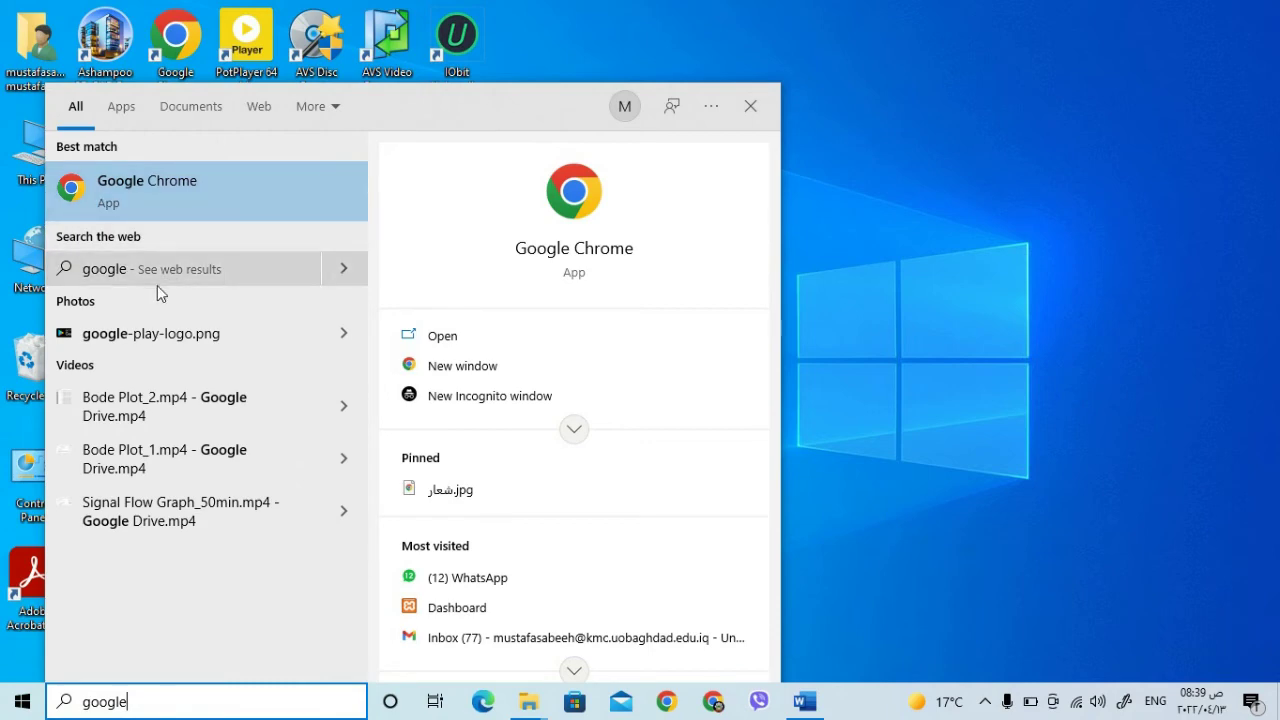
pyautogui.click(140, 257)
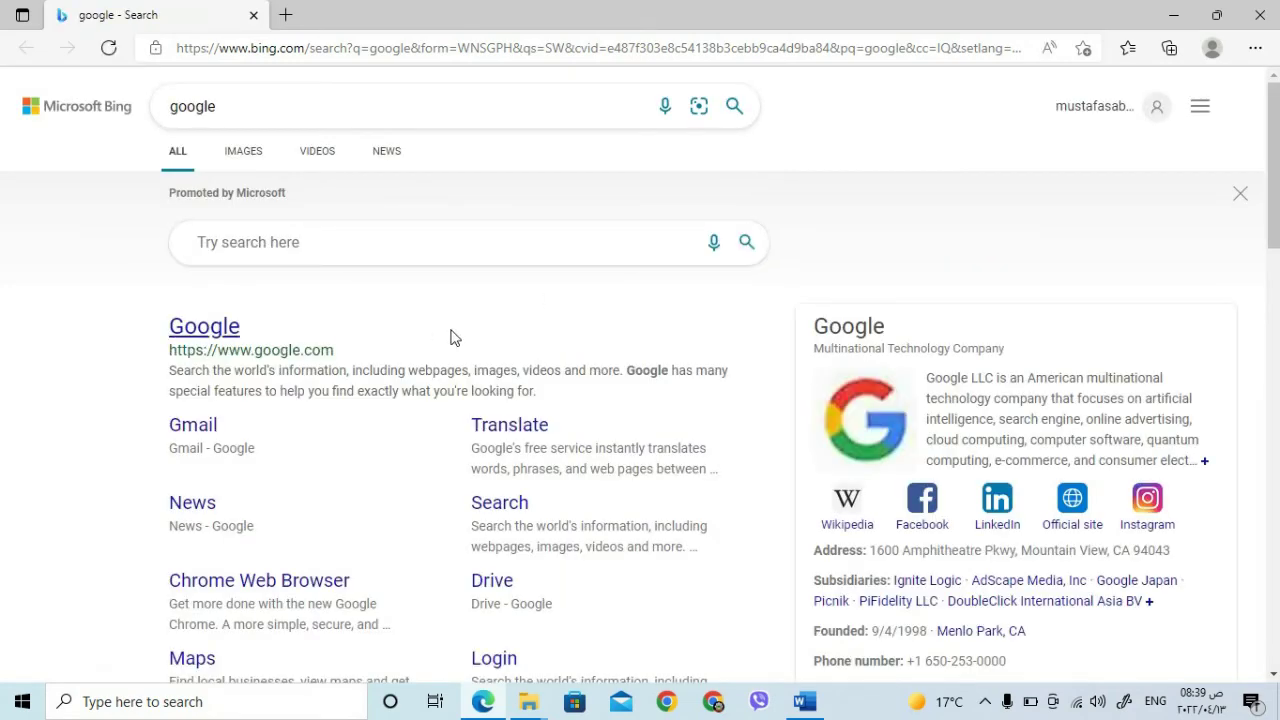
pyautogui.click(1260, 12)
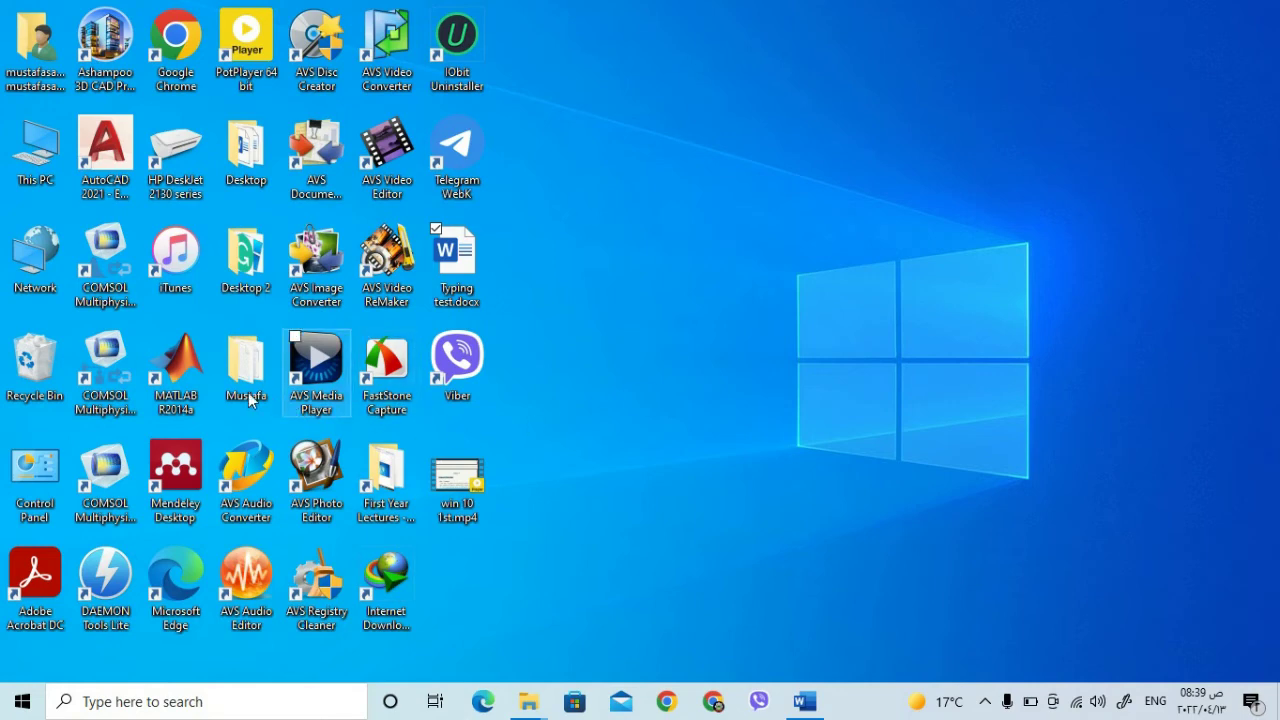
# Open the First Year Lectures folder from the desktop in a maximized window and view its search box's recent searches.
pyautogui.doubleClick(387, 485)
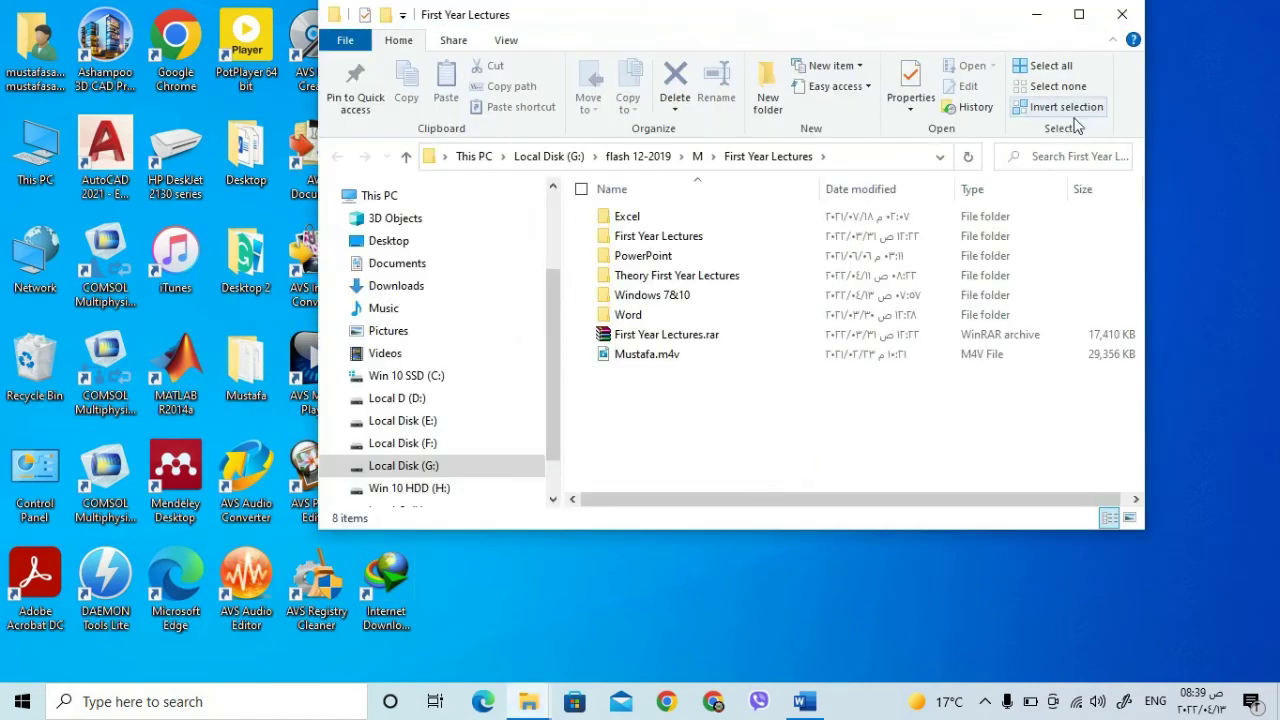
pyautogui.click(1079, 14)
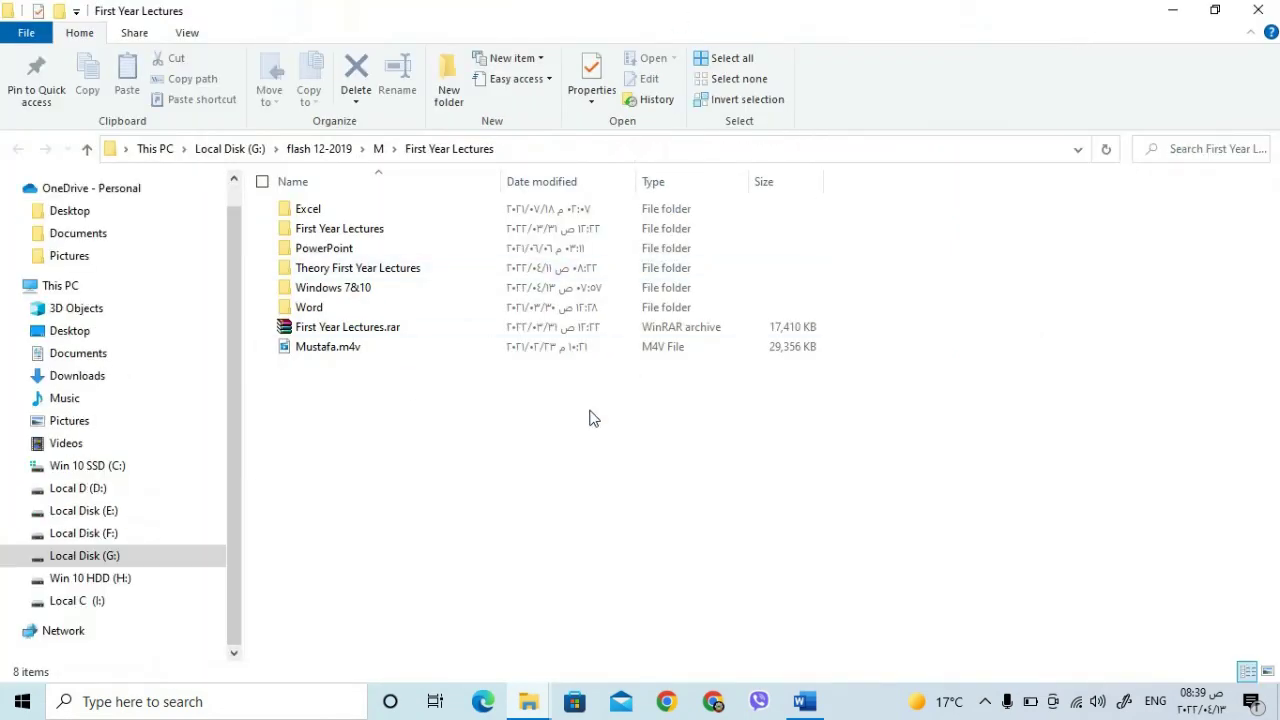
pyautogui.click(1202, 151)
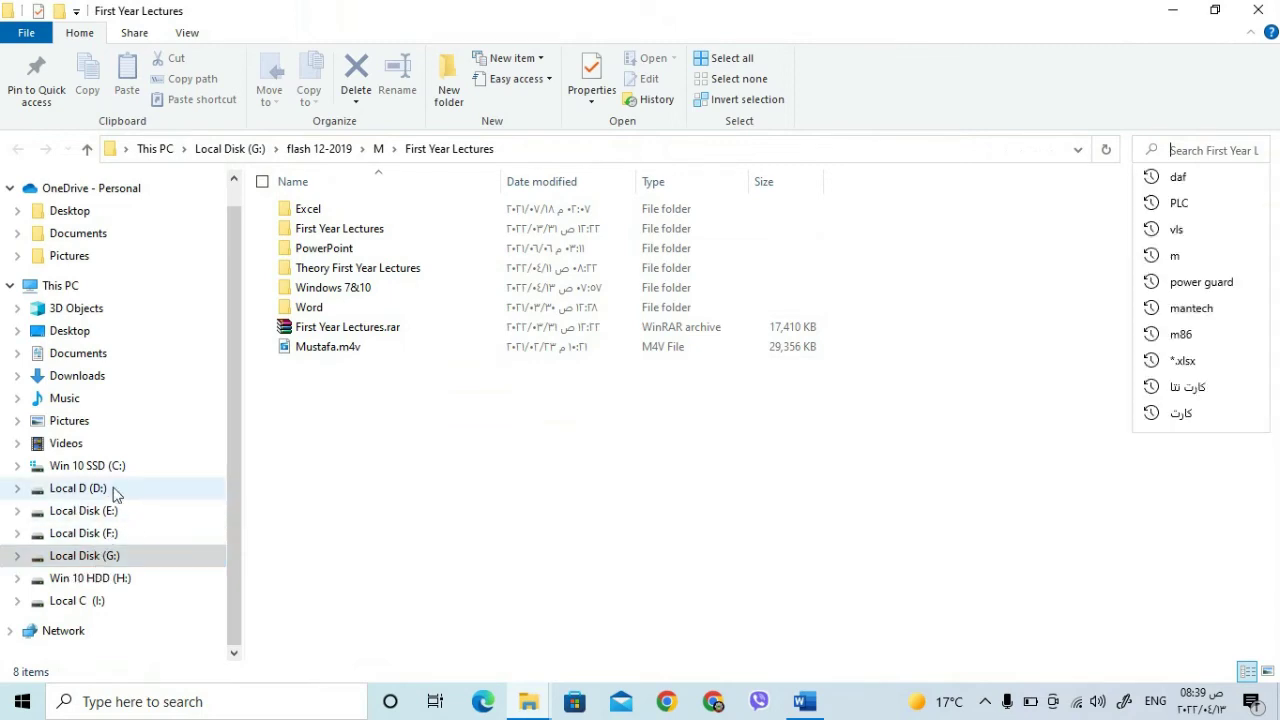
pyautogui.click(1057, 541)
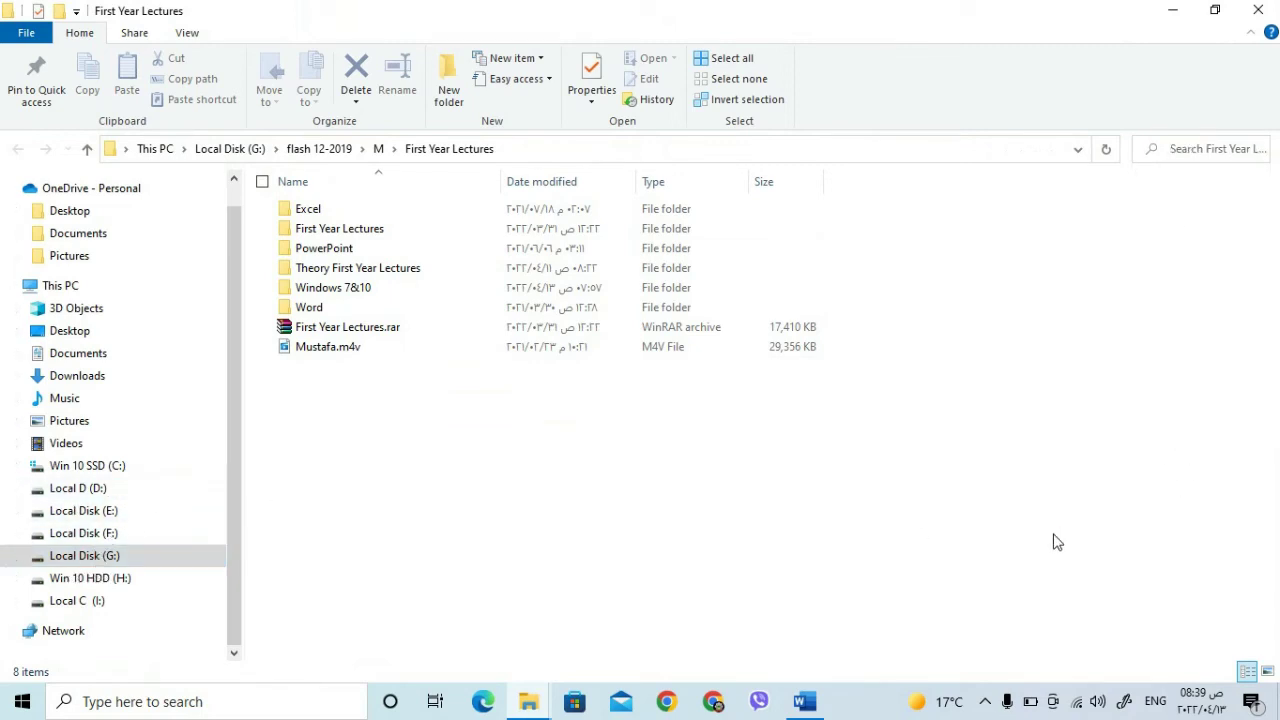
# Search the First Year Lectures folder for "first".
pyautogui.click(1200, 150)
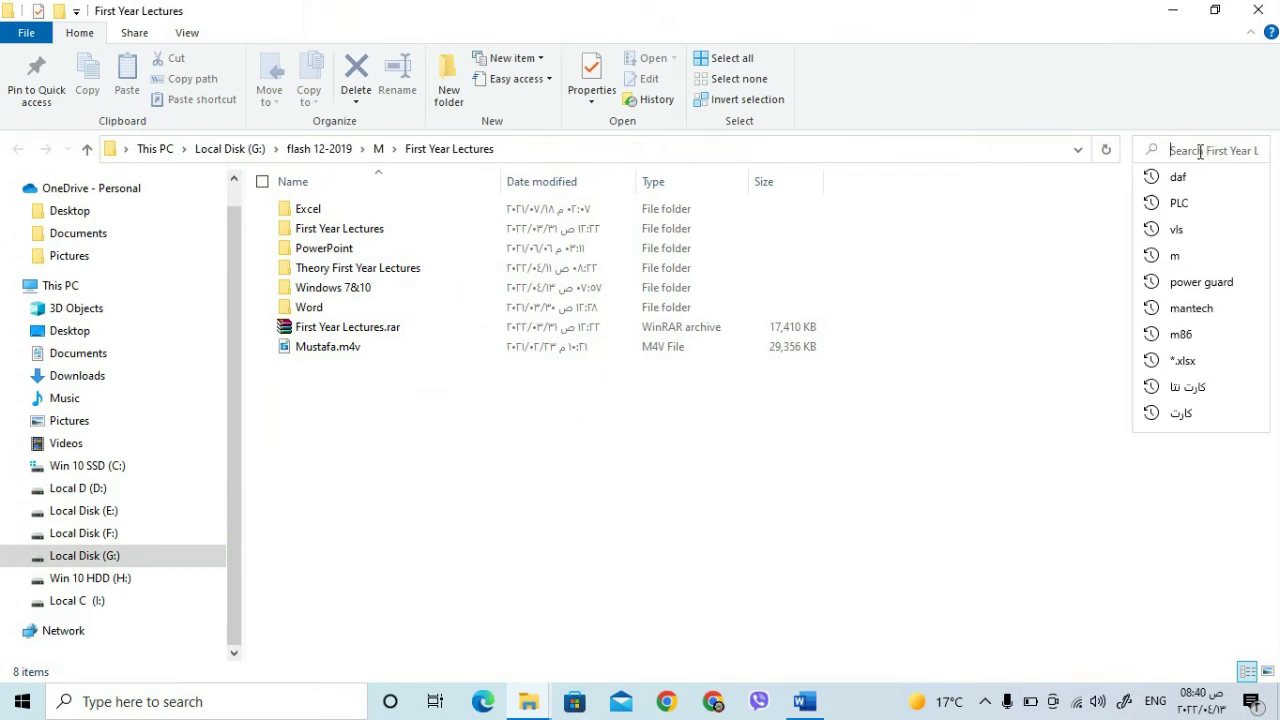
pyautogui.write('first')
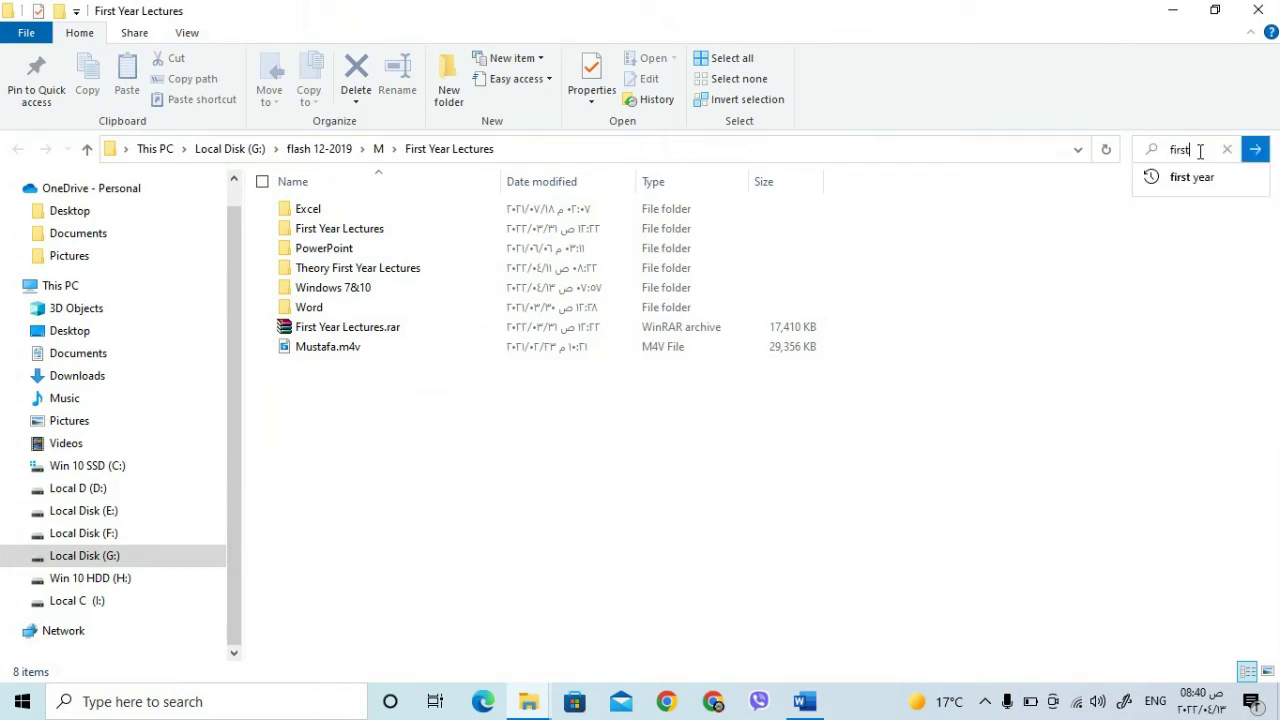
pyautogui.press('Tab')
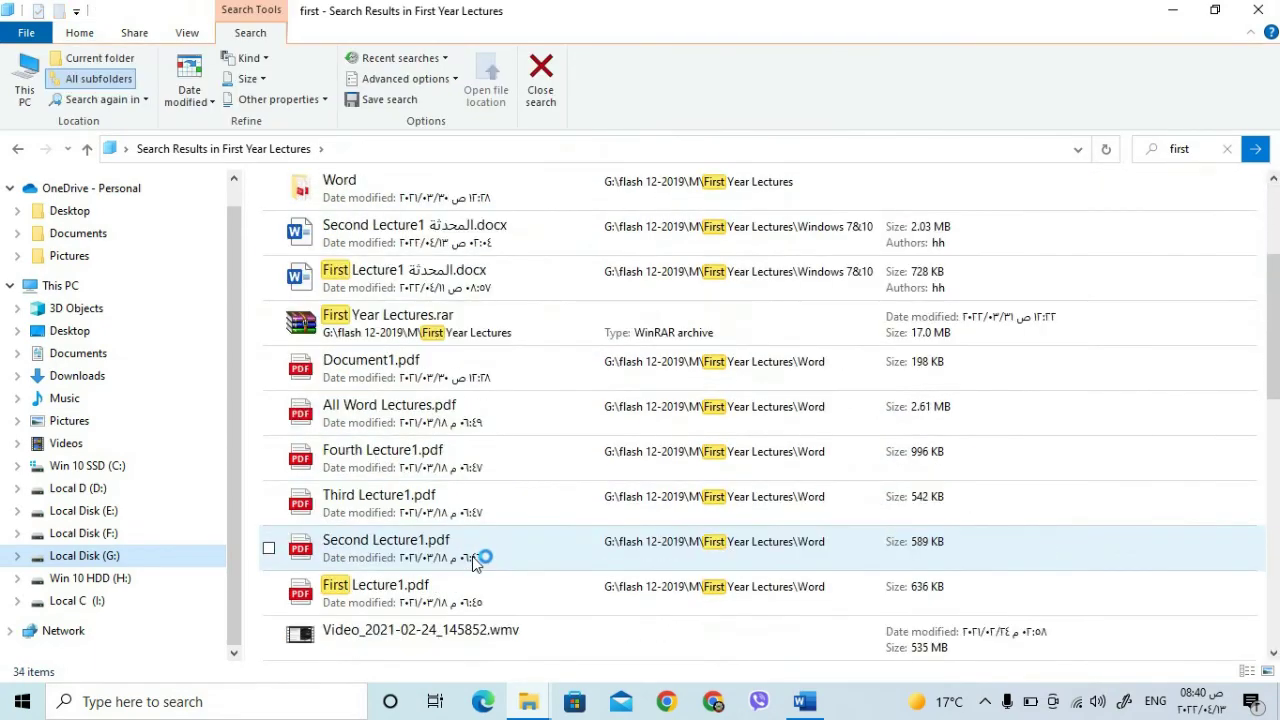
# Examine the list of search results for "first", comparing the matching file names, folder paths and file types.
pyautogui.scroll(-1, 480, 555)
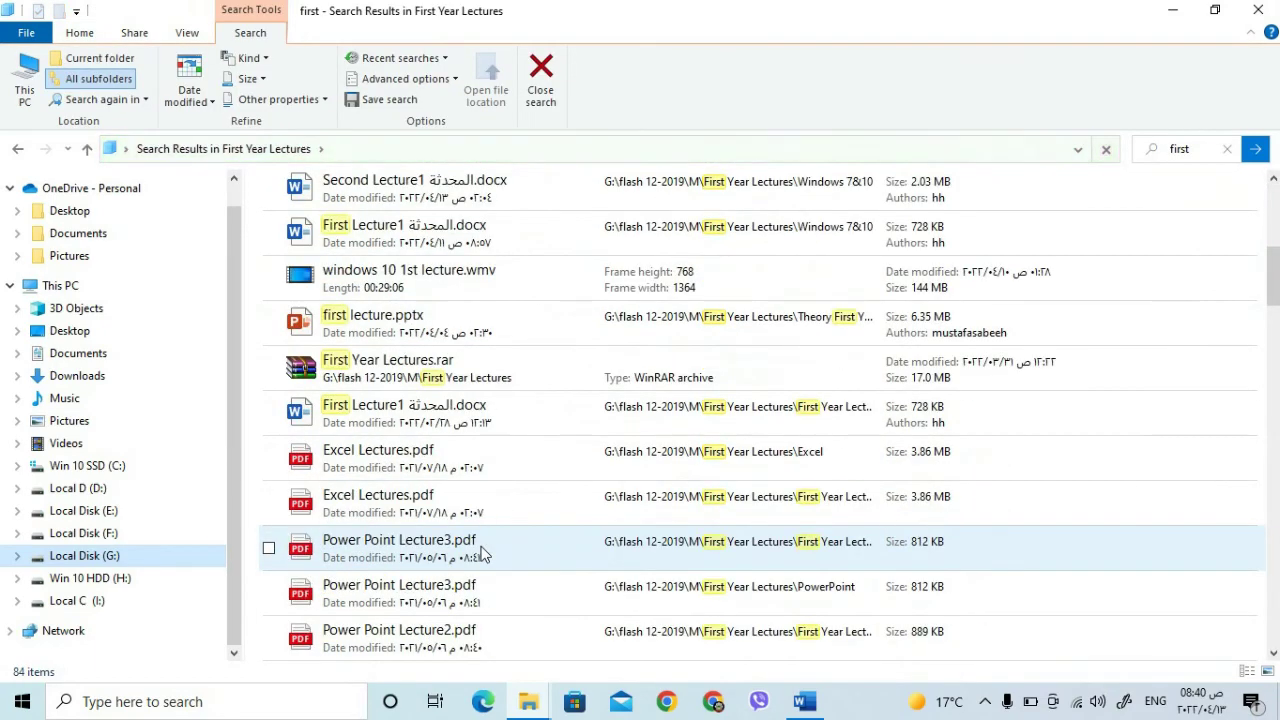
pyautogui.scroll(-1, 480, 555)
pyautogui.scroll(-1, 480, 555)
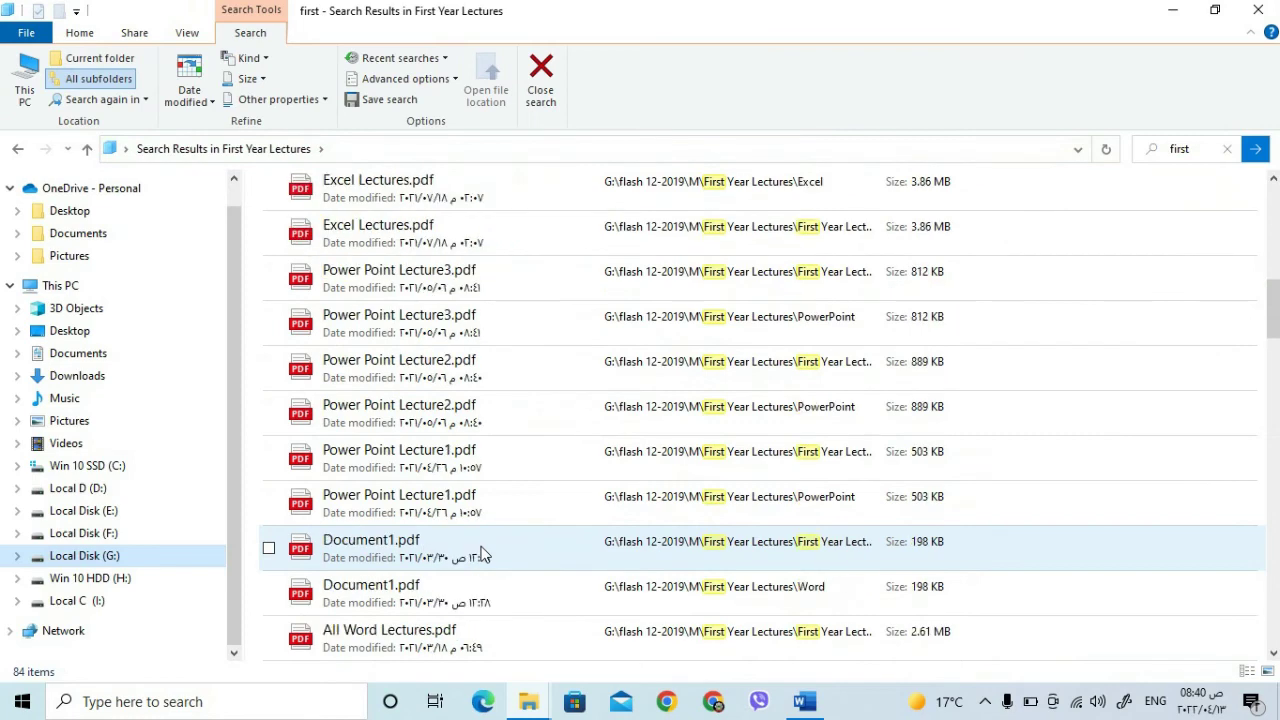
pyautogui.scroll(-3, 480, 555)
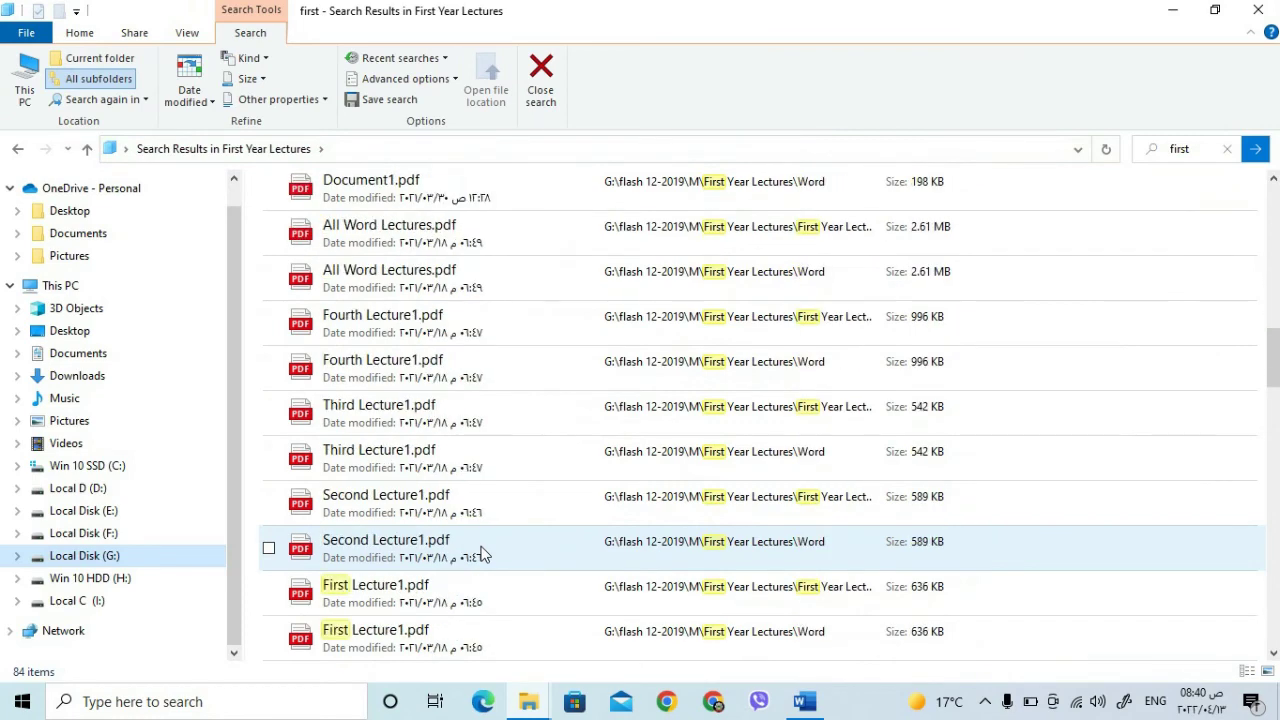
pyautogui.scroll(-1, 480, 555)
pyautogui.scroll(1, 500, 470)
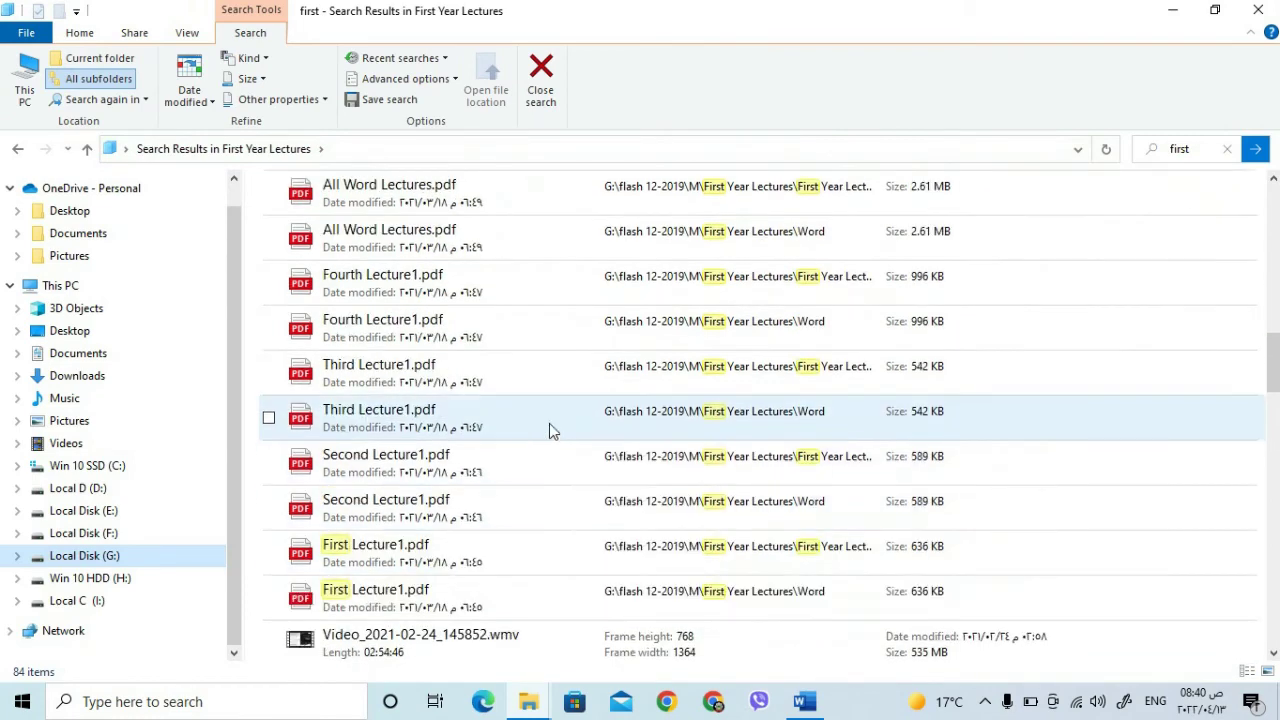
pyautogui.scroll(-4, 443, 406)
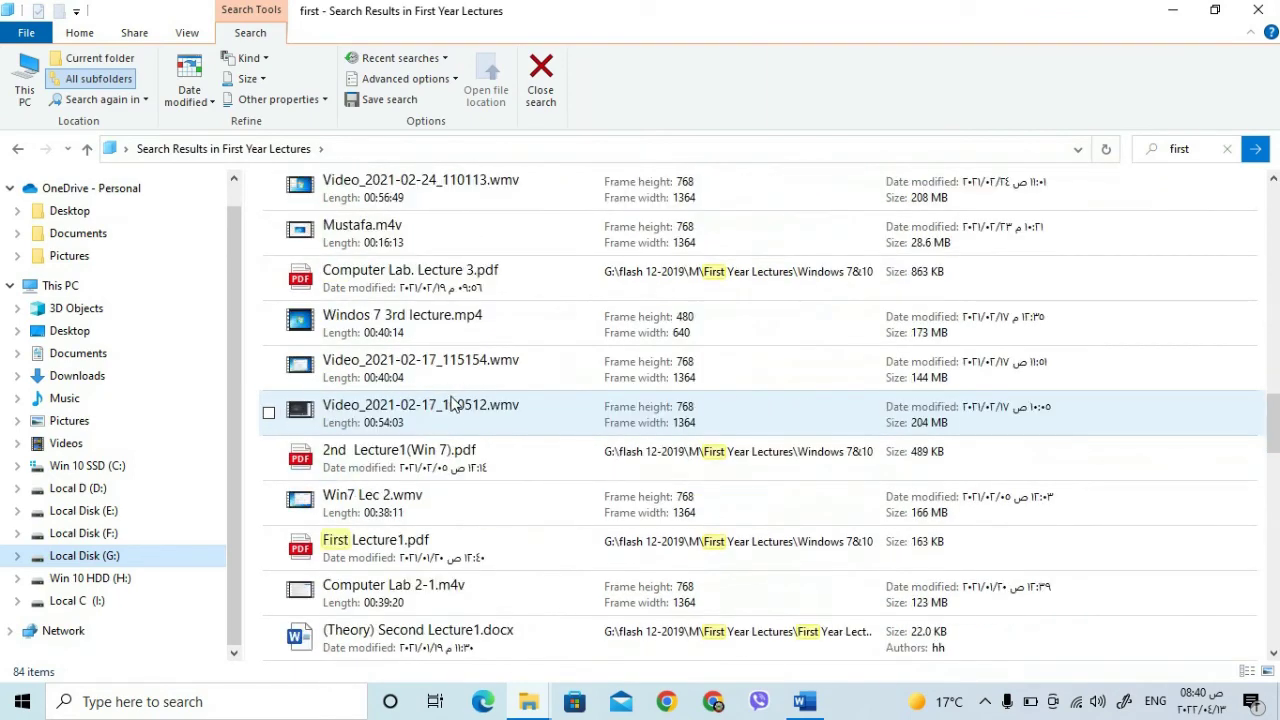
pyautogui.scroll(2, 512, 478)
pyautogui.scroll(-1, 480, 470)
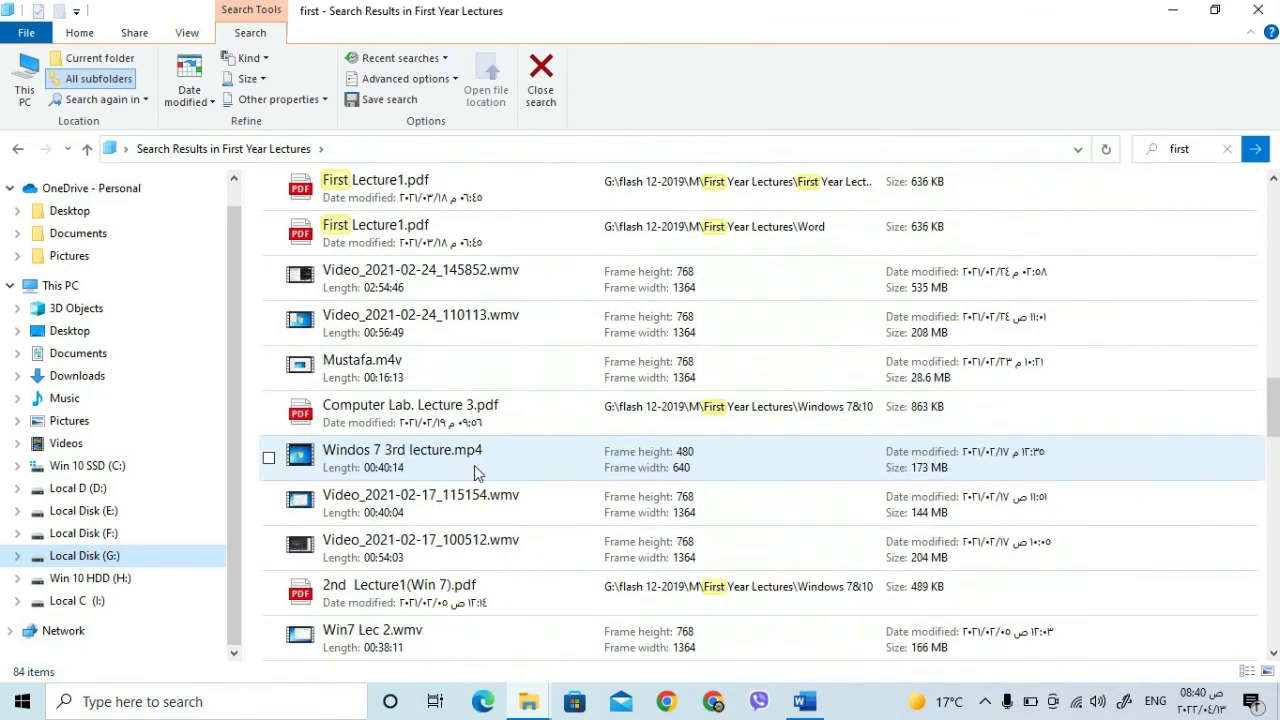
pyautogui.scroll(-4, 534, 496)
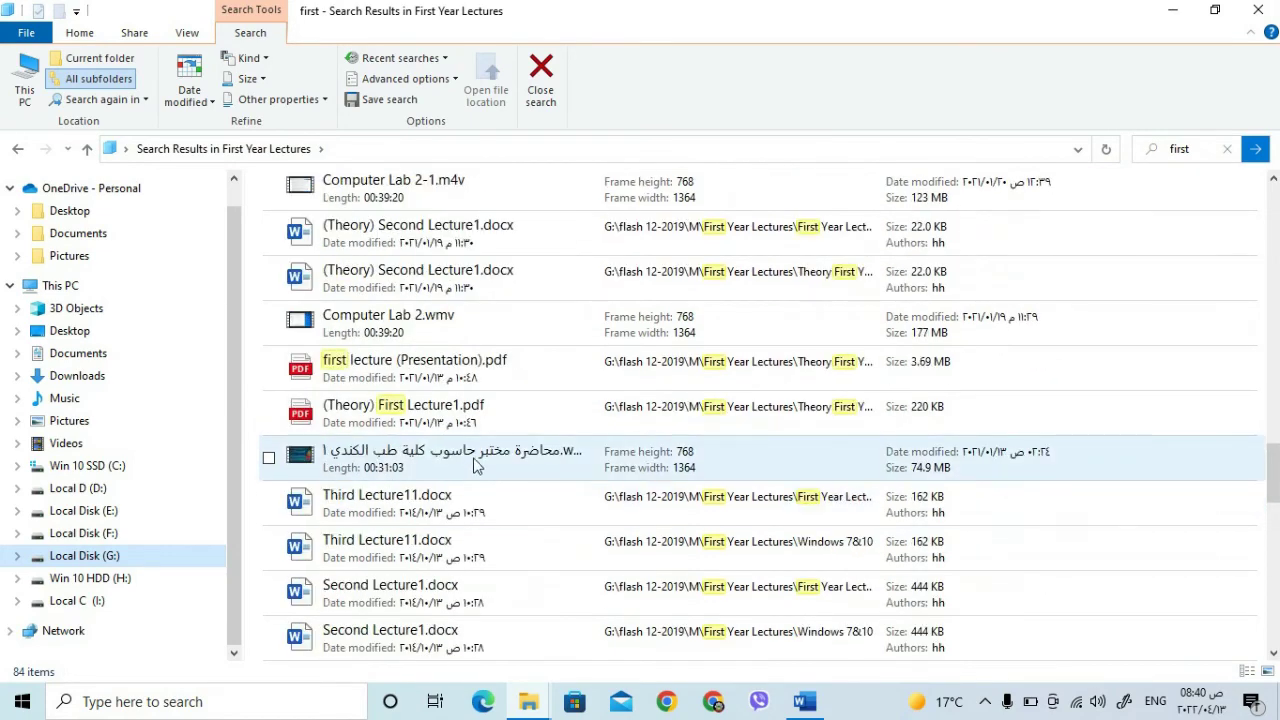
pyautogui.scroll(-1, 475, 465)
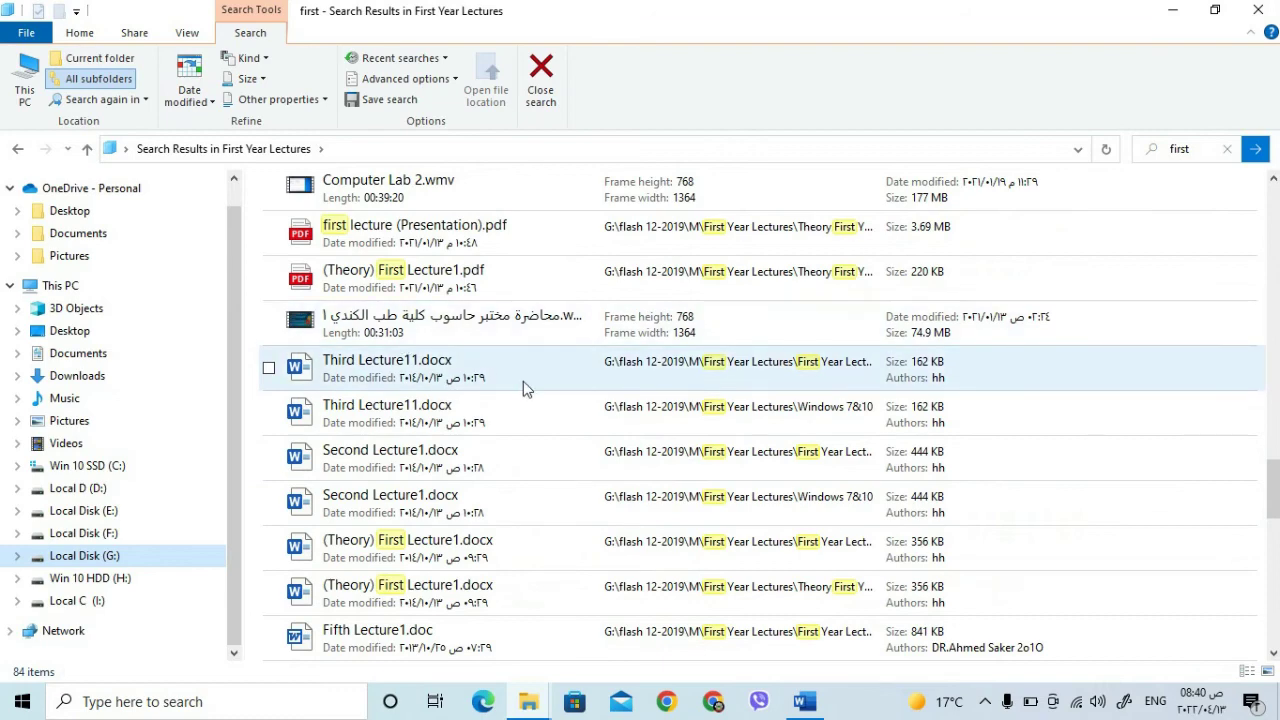
pyautogui.scroll(-8, 523, 381)
pyautogui.scroll(10, 489, 481)
pyautogui.scroll(8, 489, 481)
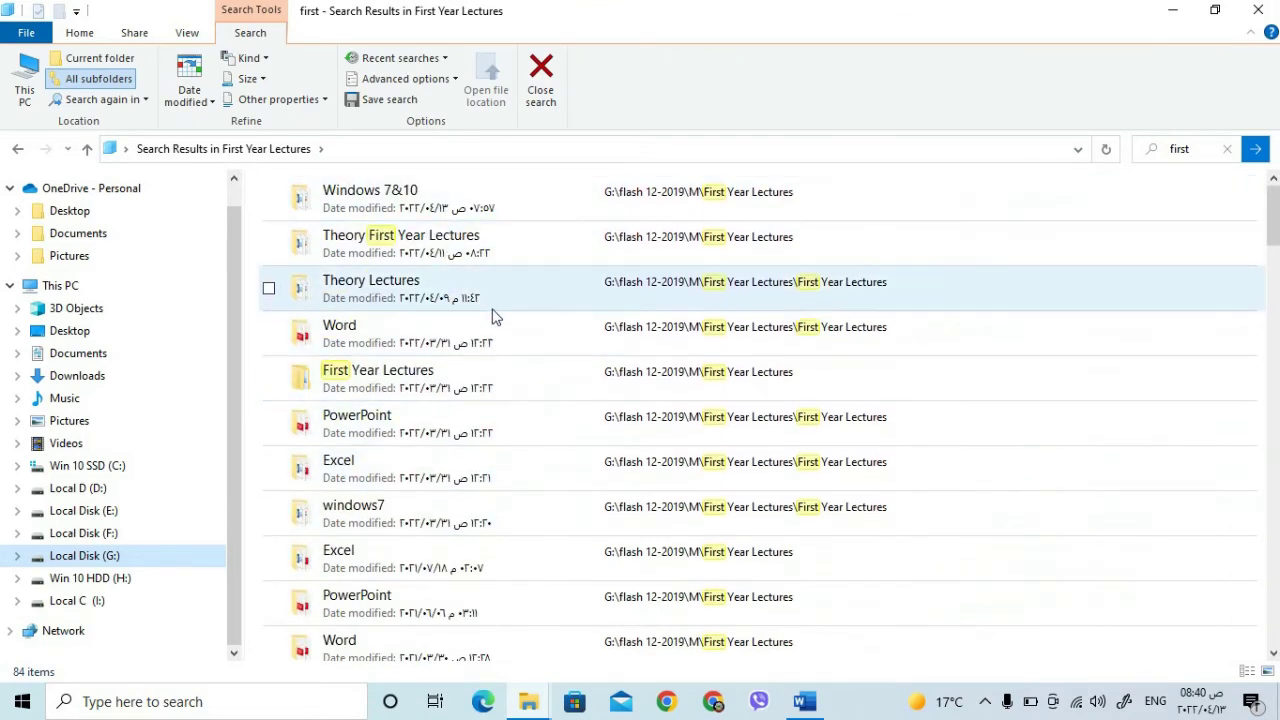
# Examine the advanced search options for non-indexed locations, including Zipped (compressed) folders.
pyautogui.click(448, 88)
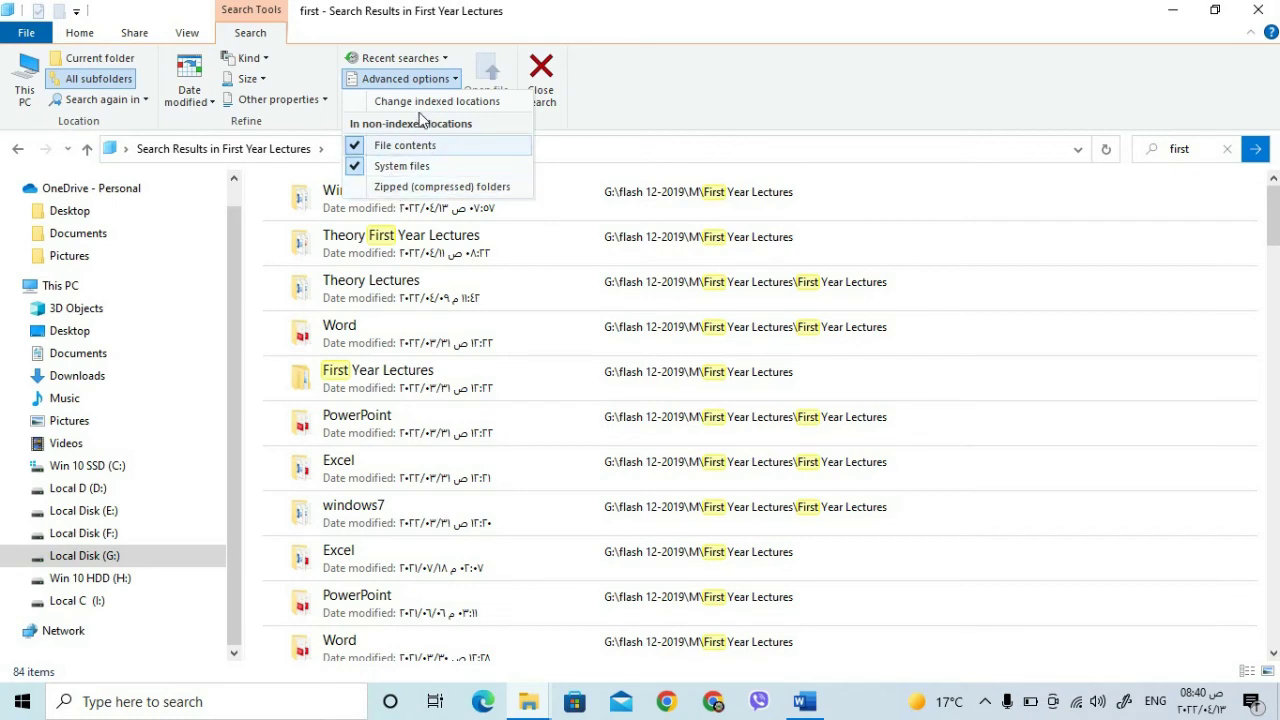
pyautogui.click(470, 187)
# Clear the term "first" from the folder's search box, view the recent searches, and select the Theory First Year Lectures result.
pyautogui.click(1186, 160)
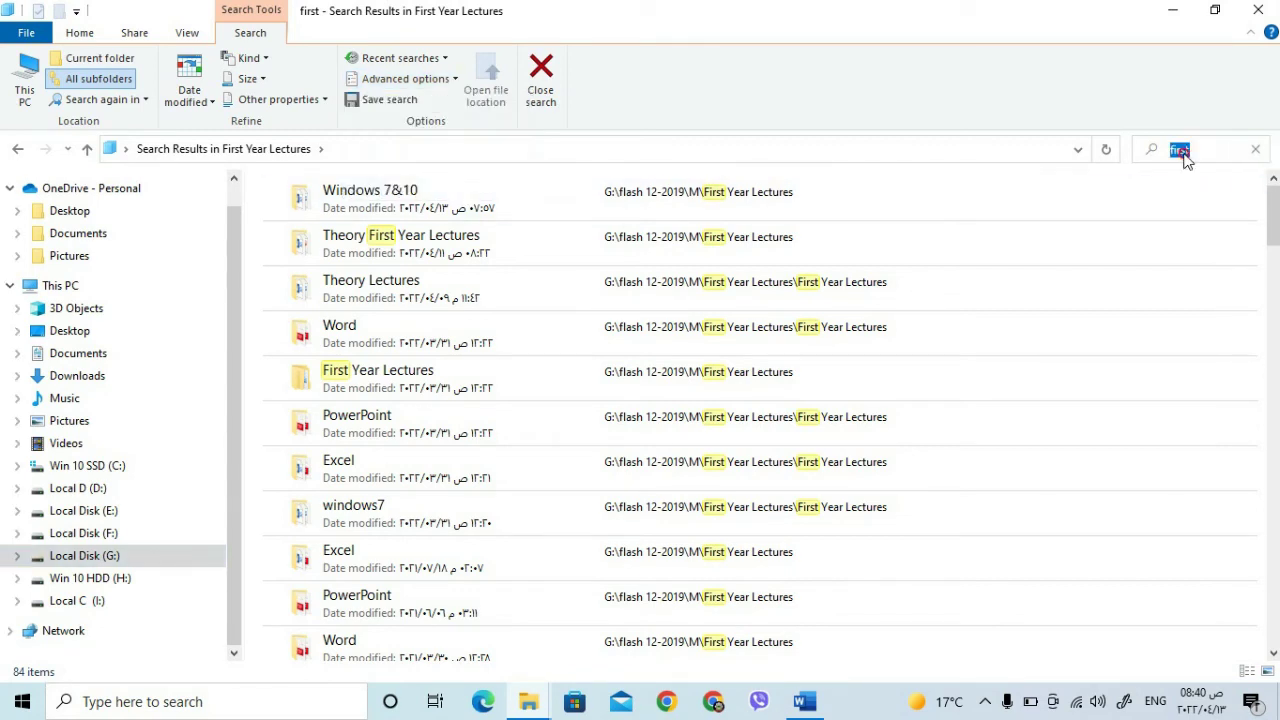
pyautogui.click(1185, 152)
pyautogui.doubleClick(1185, 152)
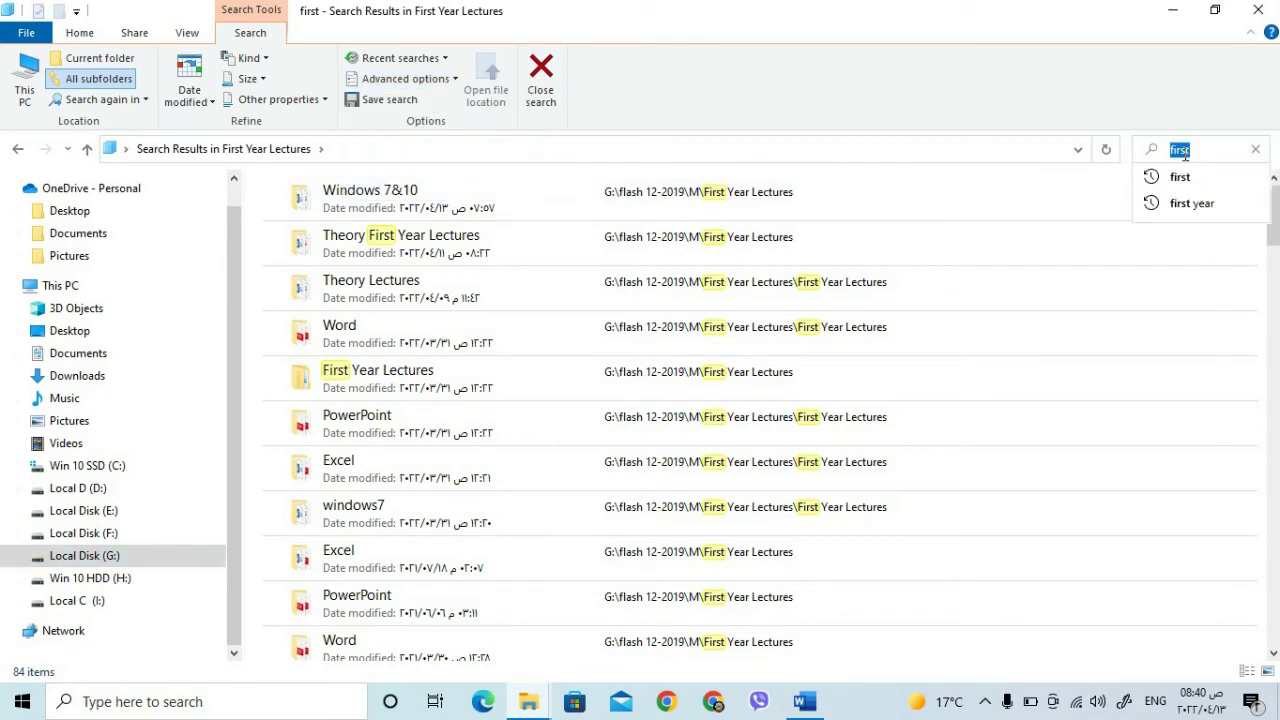
pyautogui.press('BackSpace')
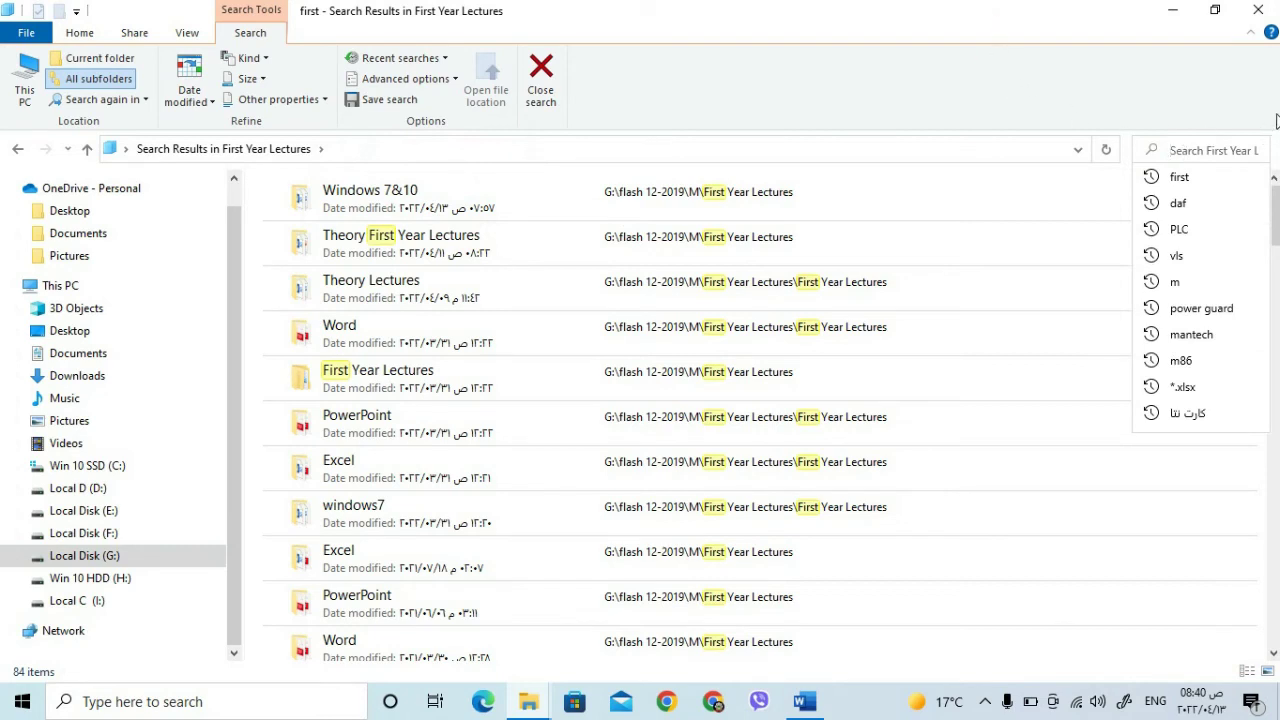
pyautogui.click(1015, 330)
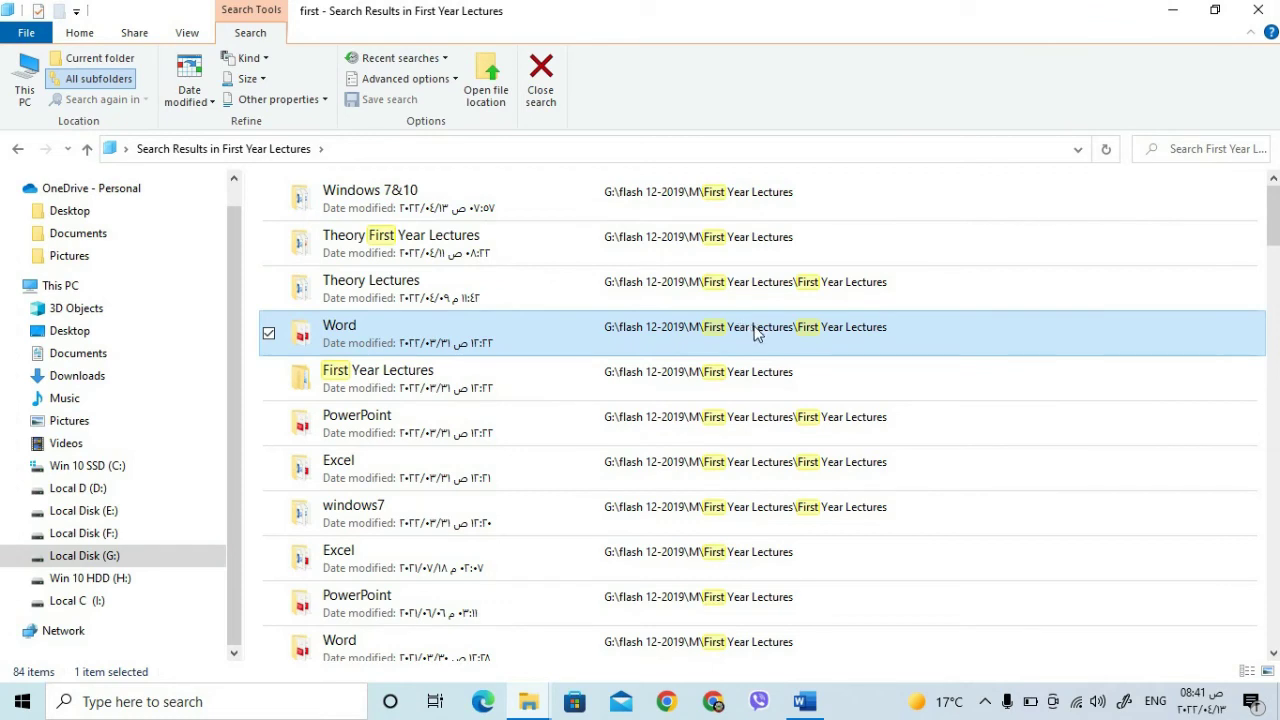
pyautogui.click(1217, 148)
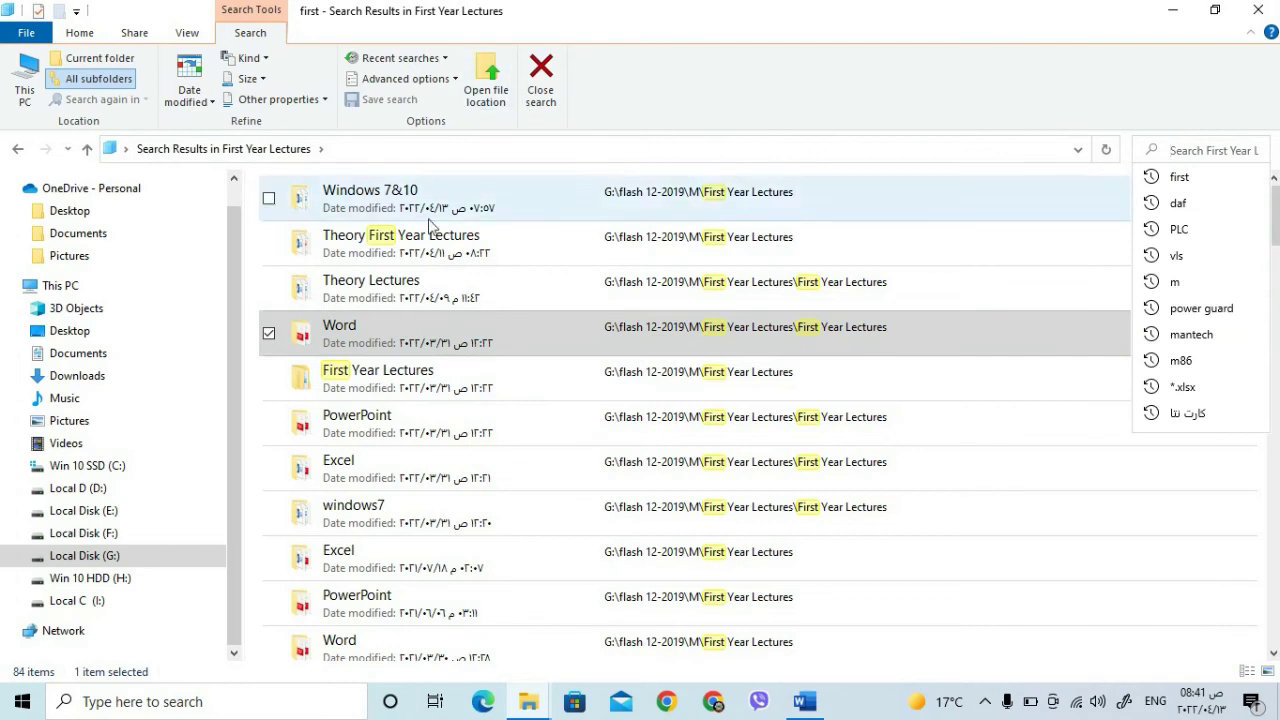
pyautogui.click(351, 245)
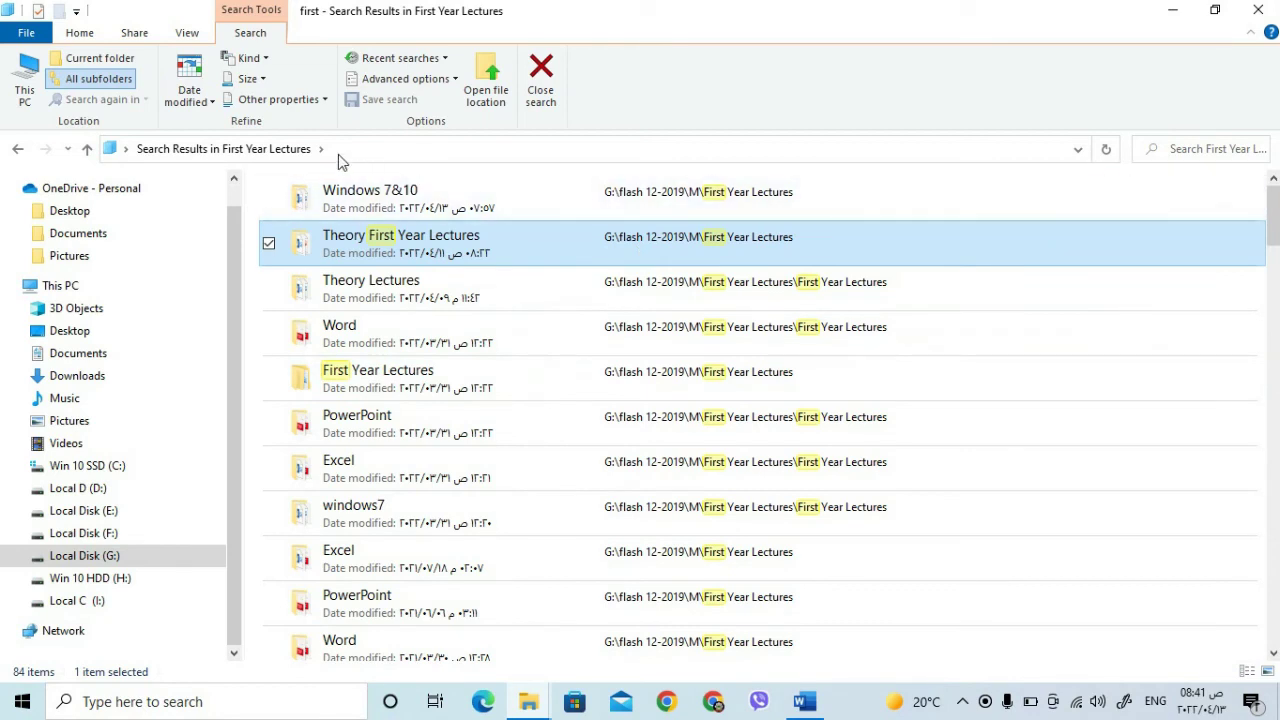
# Examine the search refinement options for date modified, size and other properties, including Type.
pyautogui.click(197, 101)
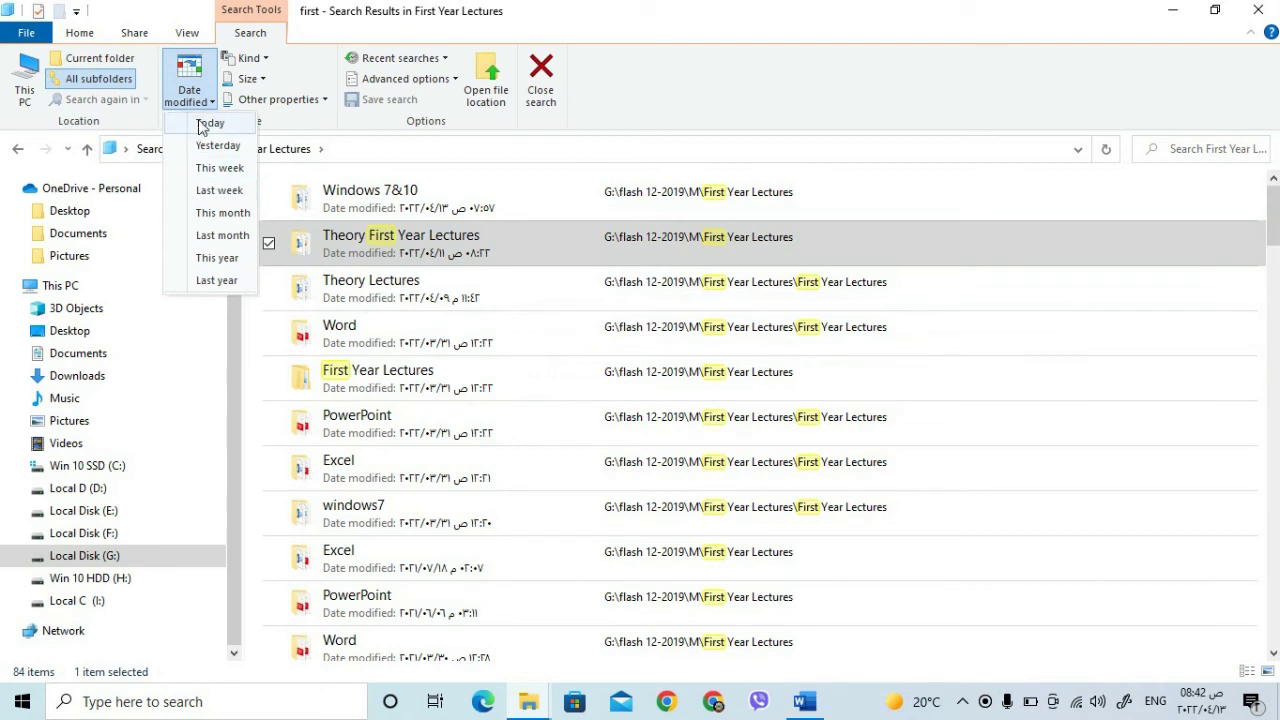
pyautogui.click(263, 79)
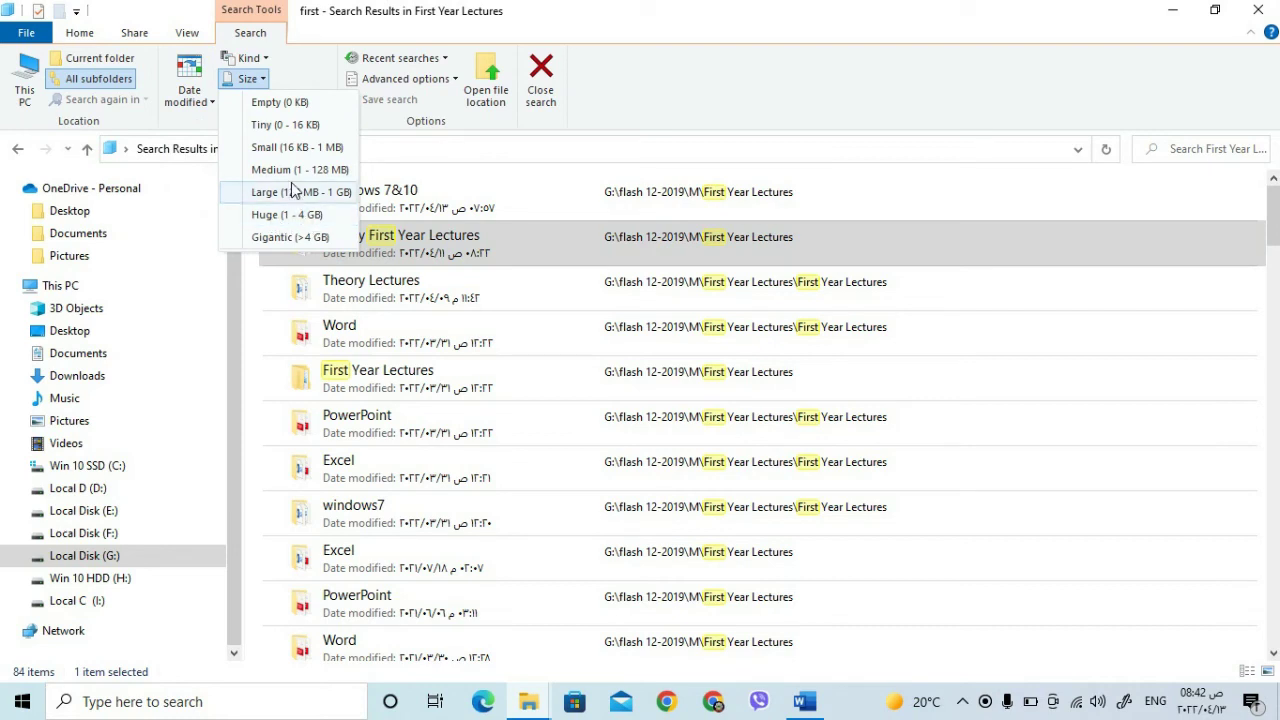
pyautogui.click(741, 55)
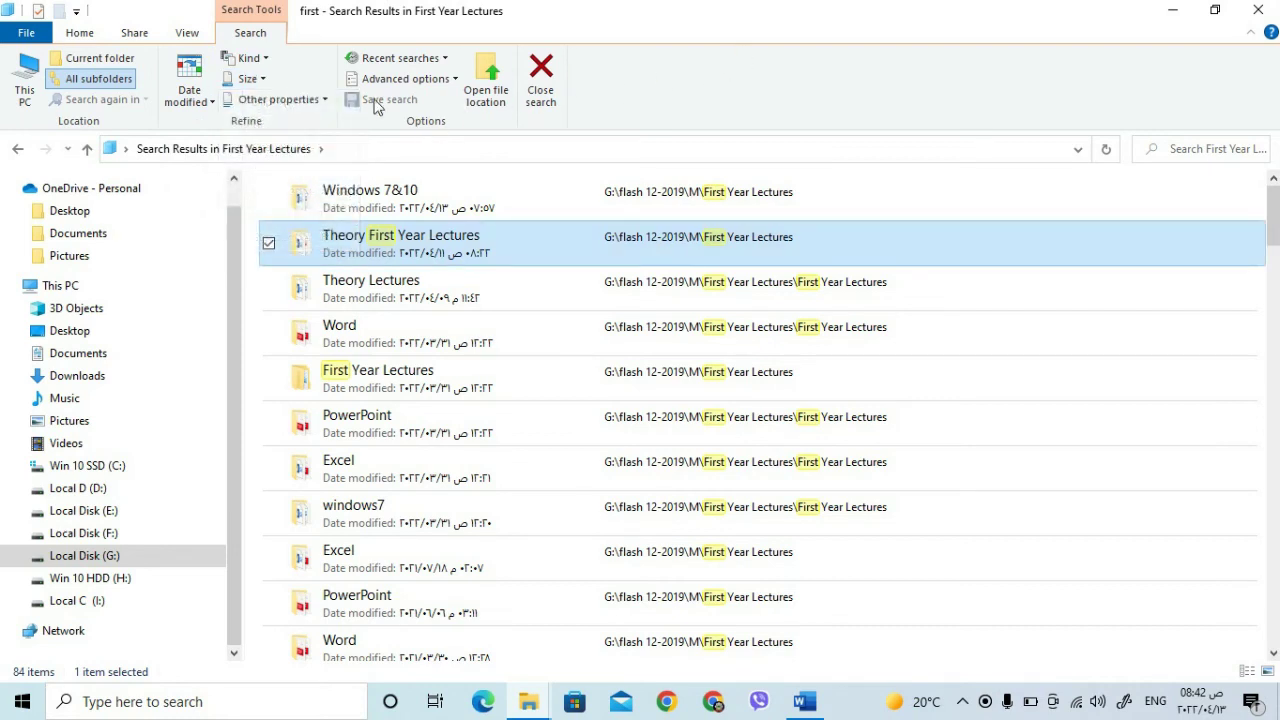
pyautogui.click(294, 99)
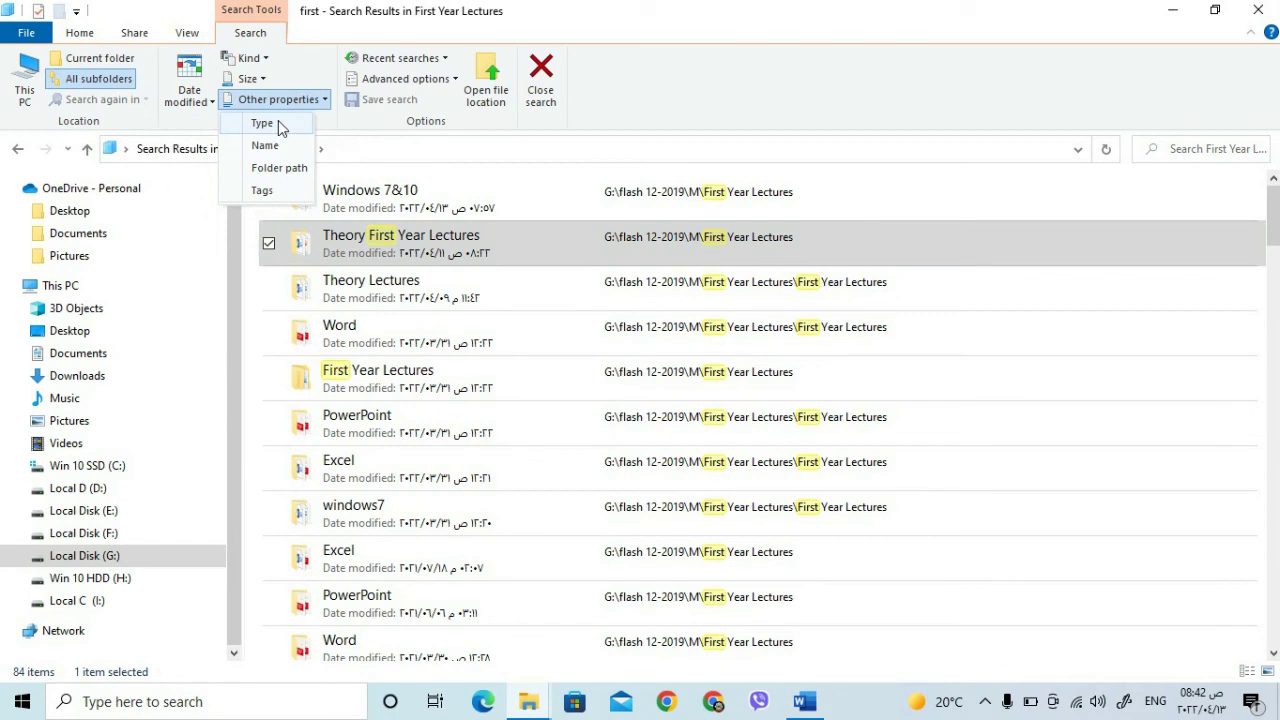
pyautogui.click(262, 123)
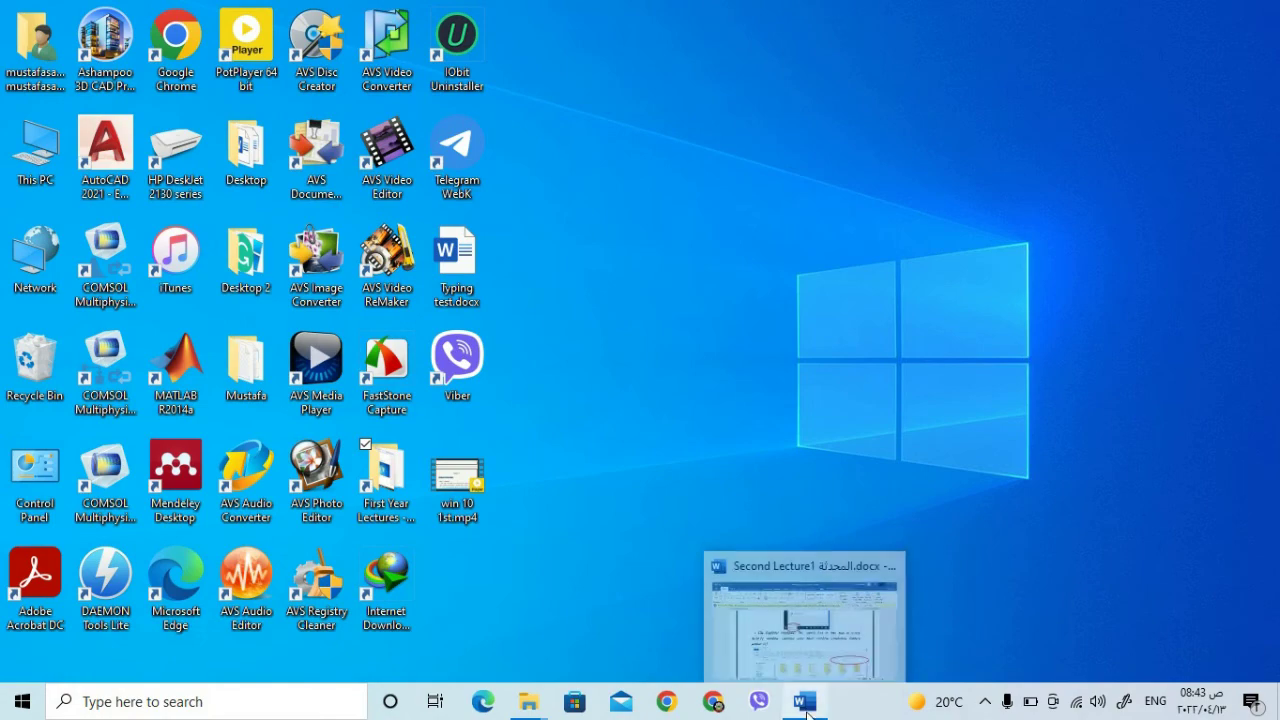
# Switch to the Second Lecture1 document in Word and review the sections on File Explorer window searches and expanding a search beyond a folder.
pyautogui.click(806, 706)
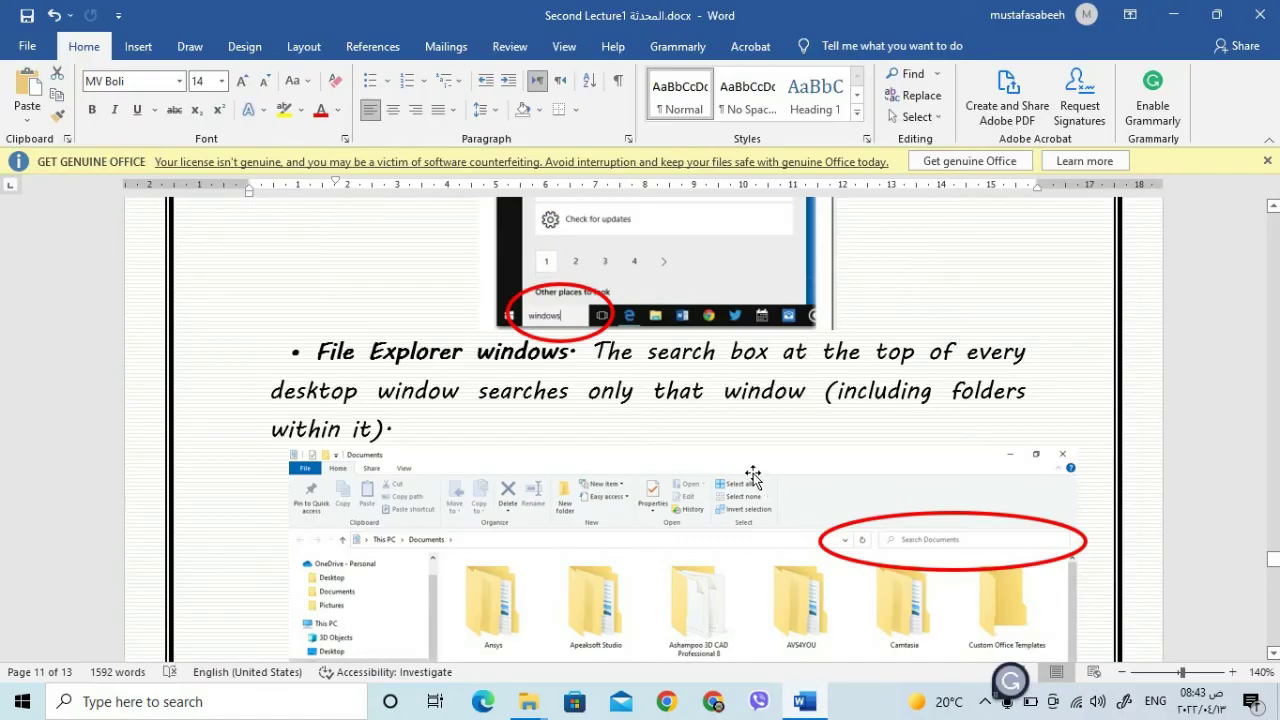
pyautogui.scroll(-1, 753, 476)
pyautogui.scroll(3, 820, 354)
pyautogui.scroll(-5, 702, 373)
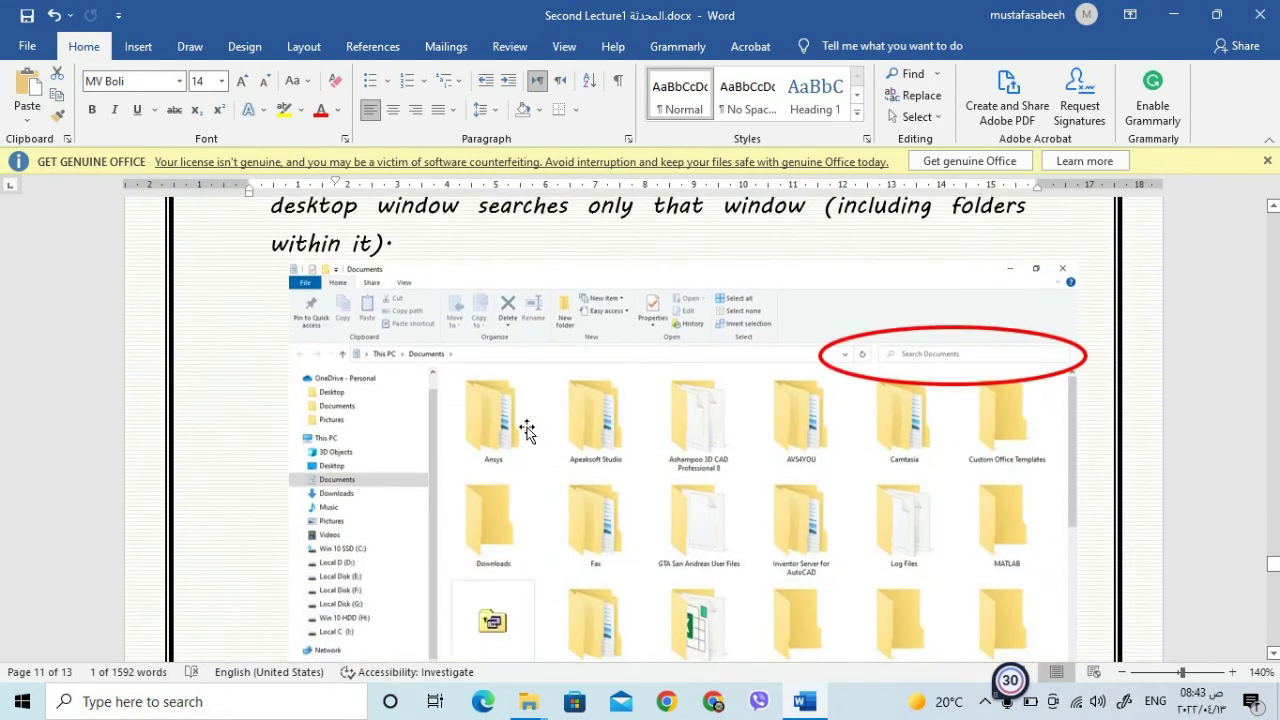
pyautogui.scroll(-3, 527, 430)
pyautogui.scroll(-8, 593, 432)
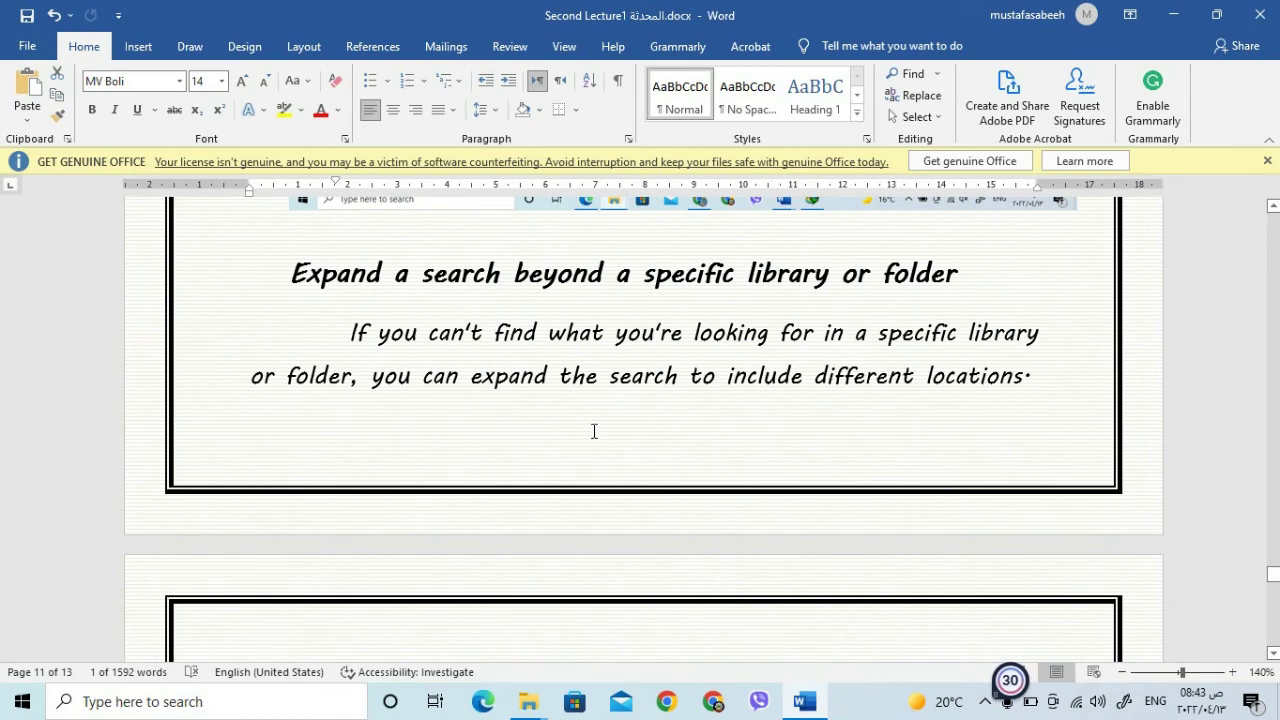
pyautogui.scroll(-6, 714, 348)
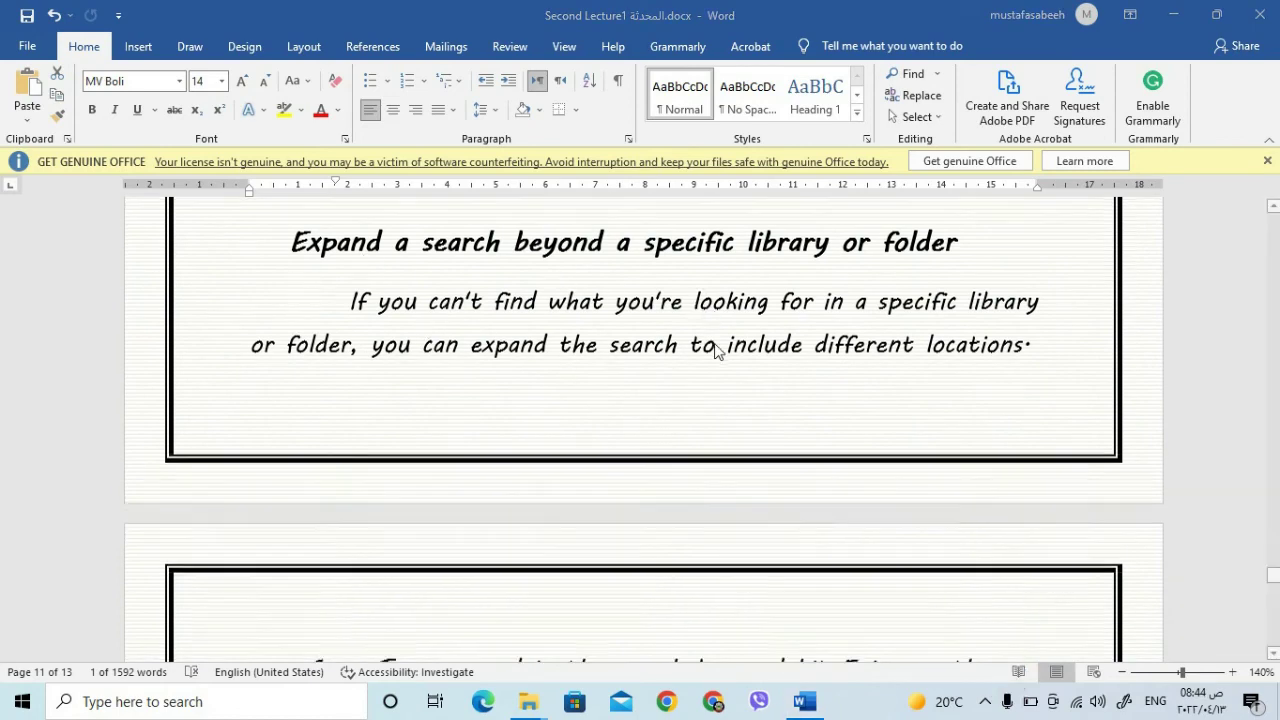
pyautogui.scroll(7, 690, 346)
pyautogui.scroll(10, 506, 380)
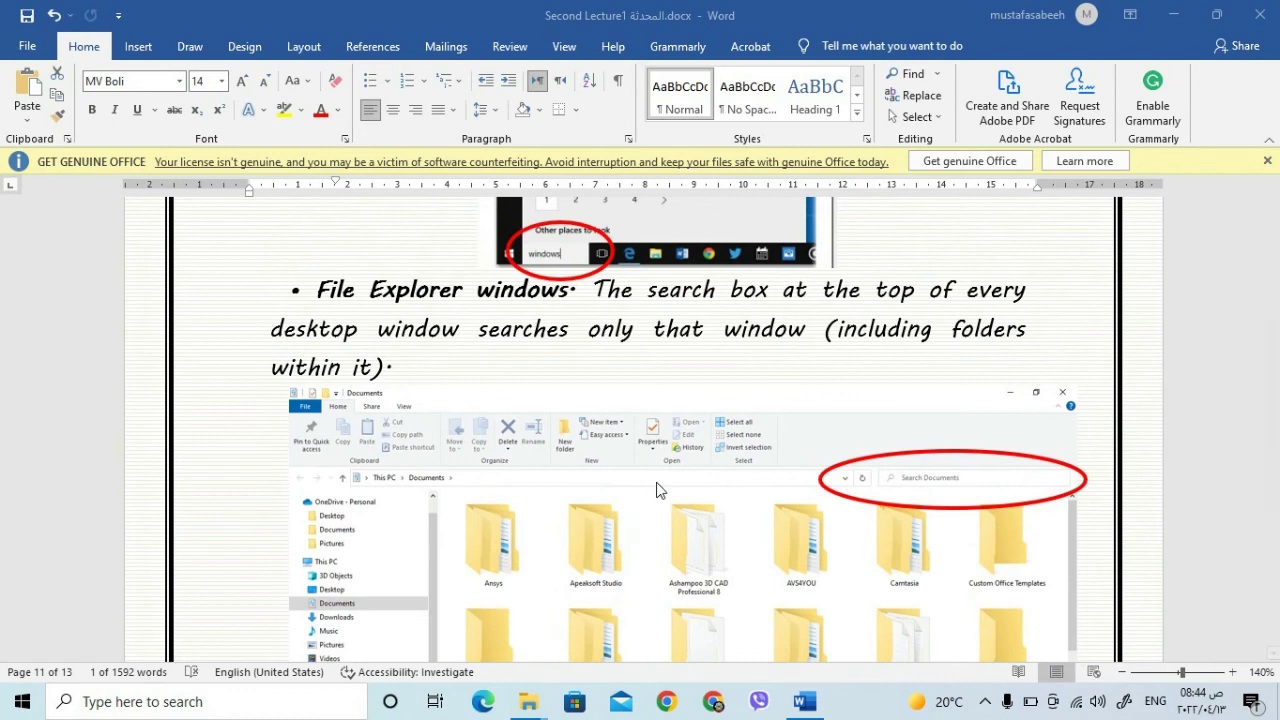
pyautogui.scroll(-1, 657, 490)
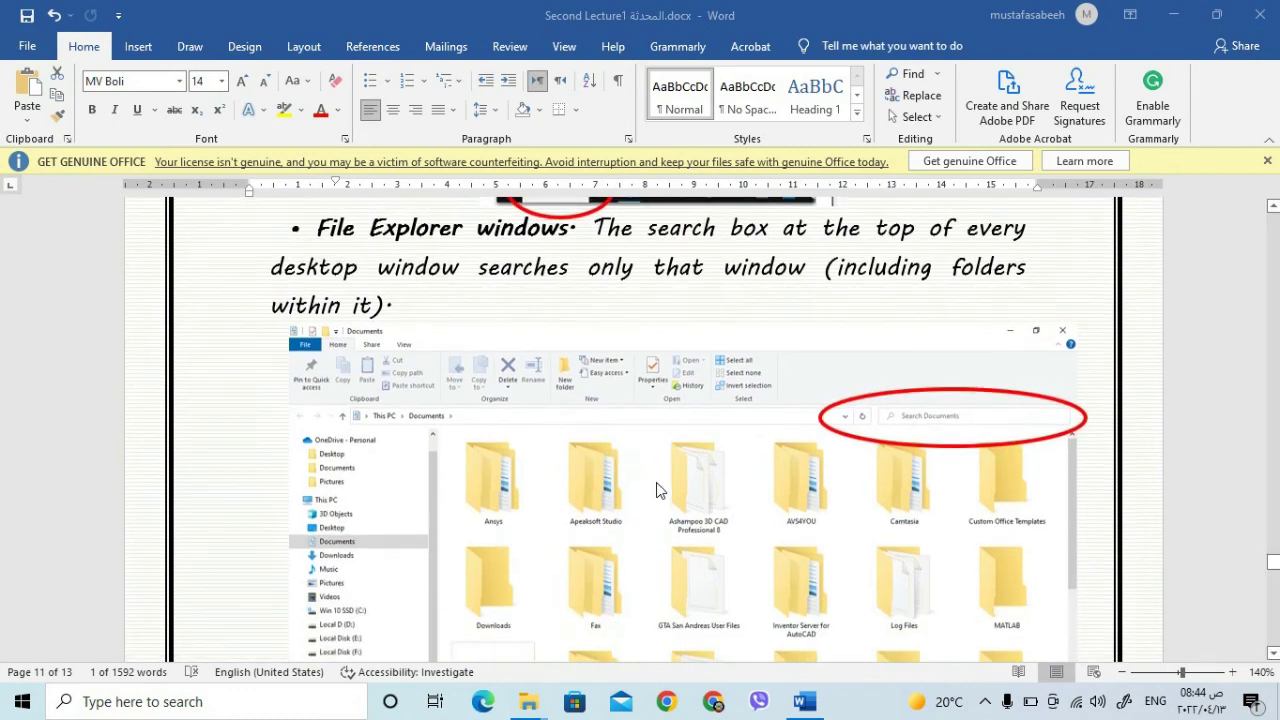
pyautogui.scroll(-15, 657, 490)
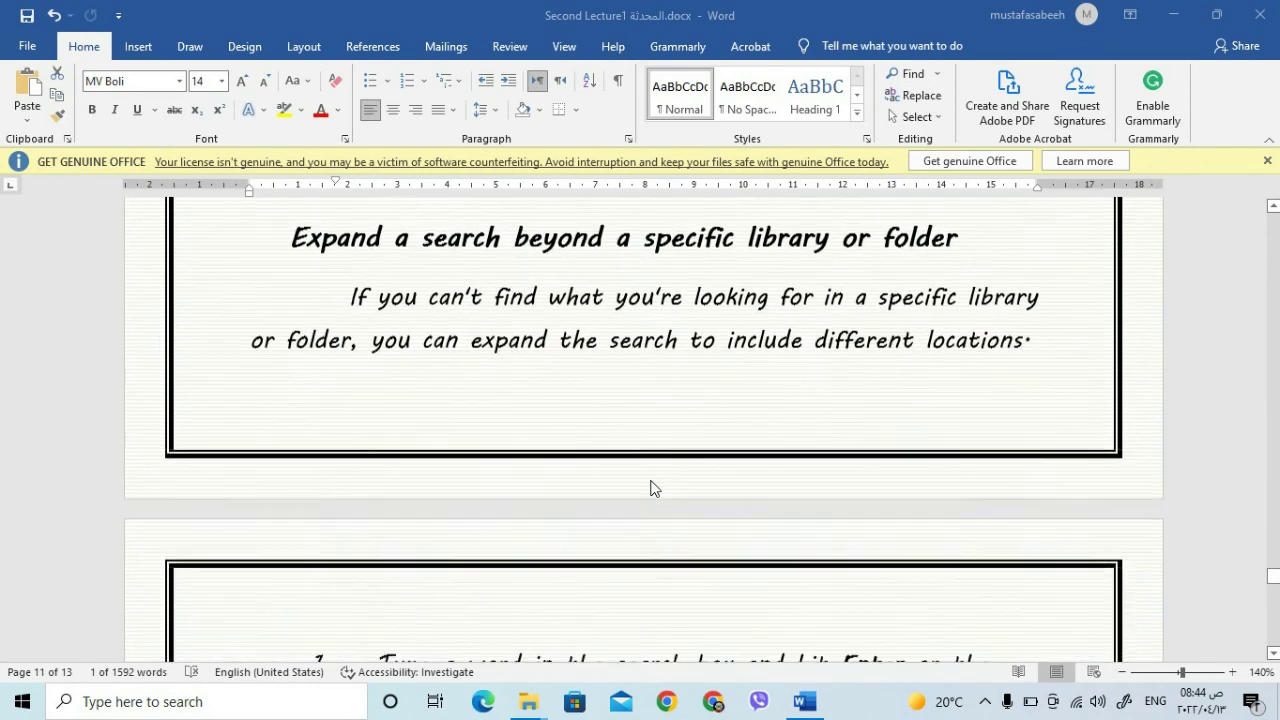
# Review the numbered instructions for expanding a search with Search Tools, continuing to the first exercise on creating a tree of folders.
pyautogui.scroll(-3, 650, 488)
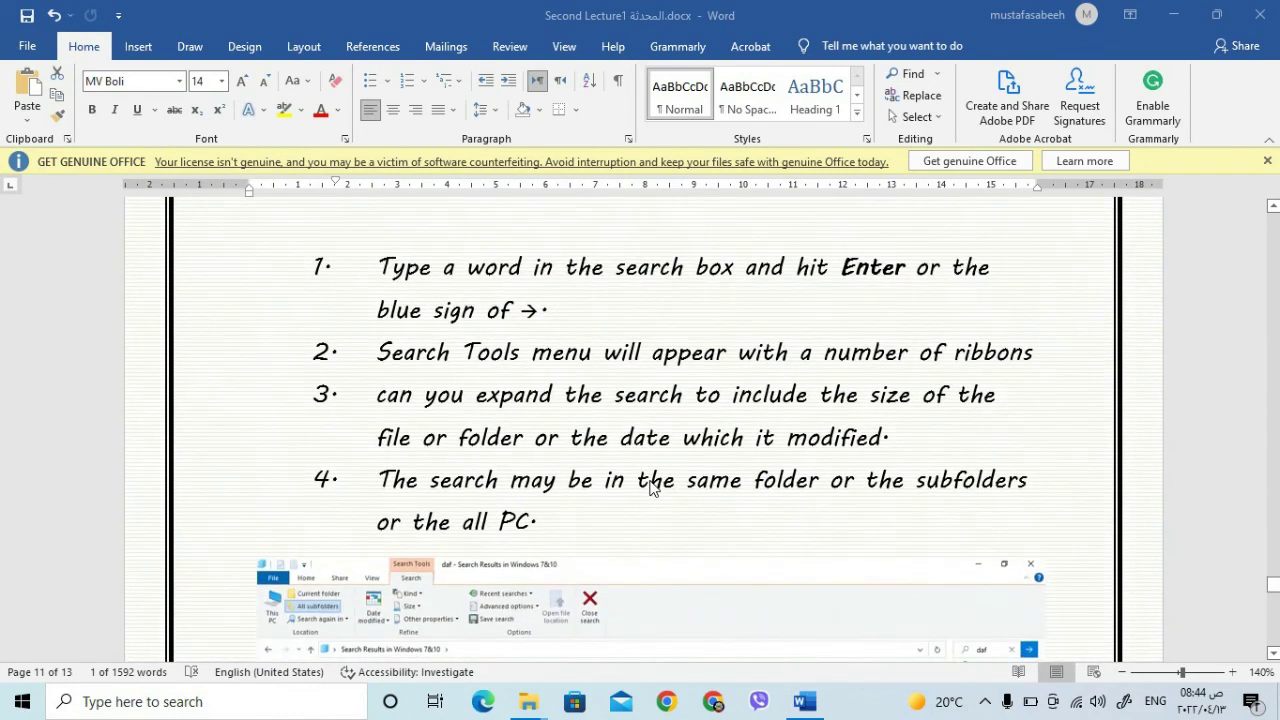
pyautogui.scroll(-5, 650, 487)
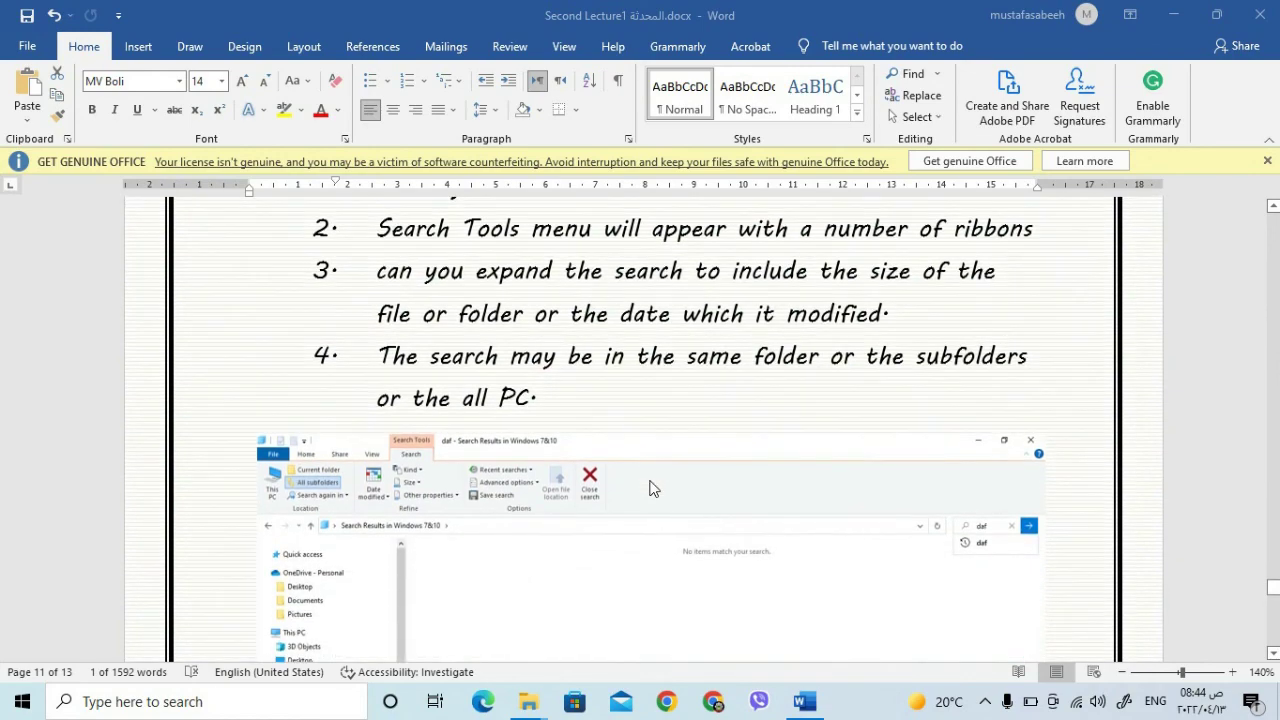
pyautogui.scroll(5, 652, 488)
pyautogui.scroll(-5, 494, 415)
pyautogui.scroll(6, 500, 415)
pyautogui.scroll(-13, 500, 415)
pyautogui.scroll(1, 504, 419)
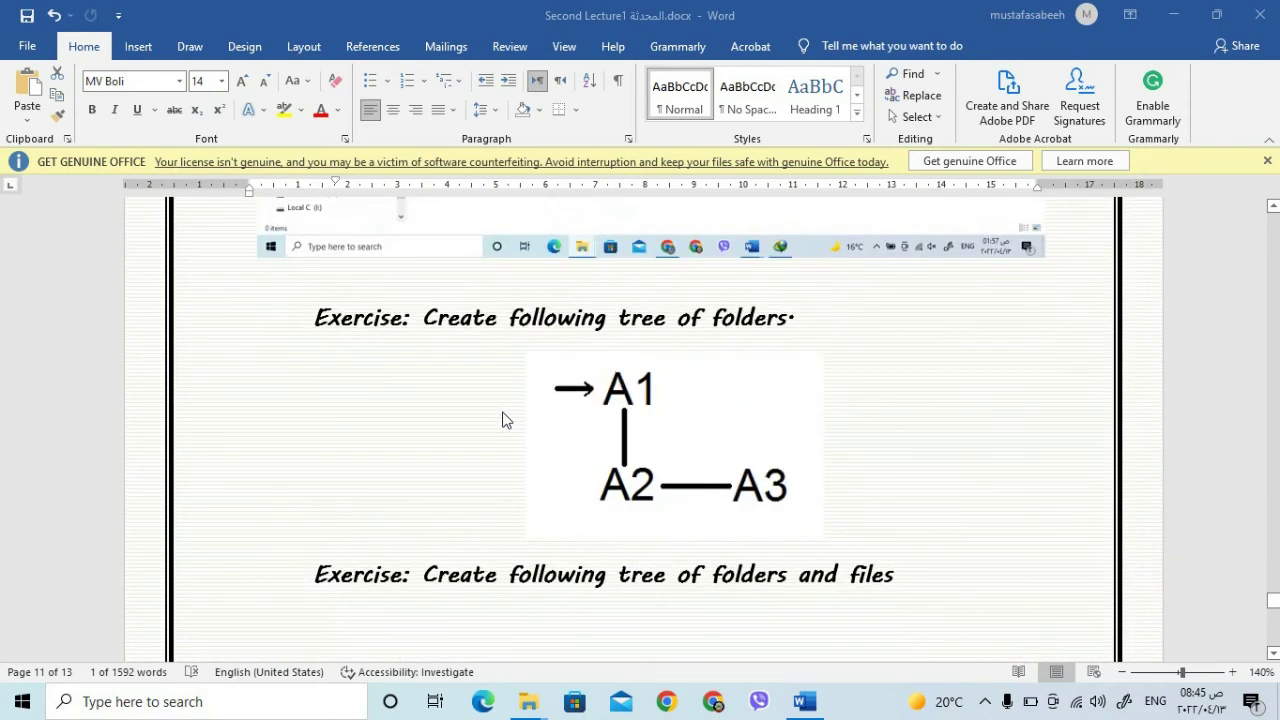